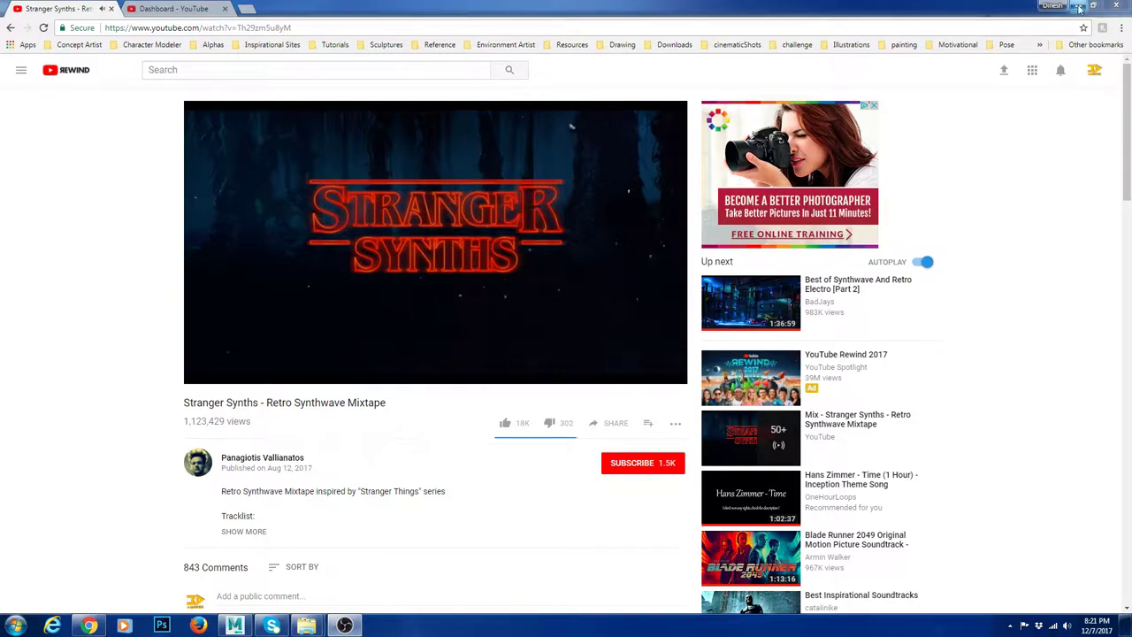
Step: Minimize the browser and file explorer windows to switch to the empty Maya scene
click(1077, 6)
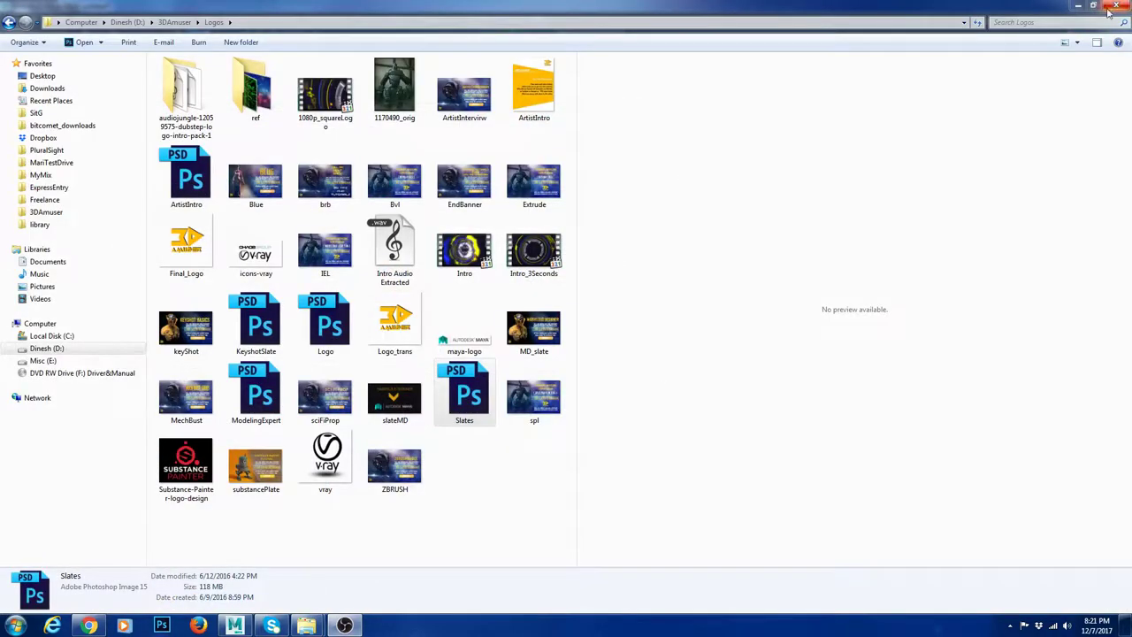
click(1078, 6)
scroll(519, 303, up, 3)
scroll(520, 303, up, 2)
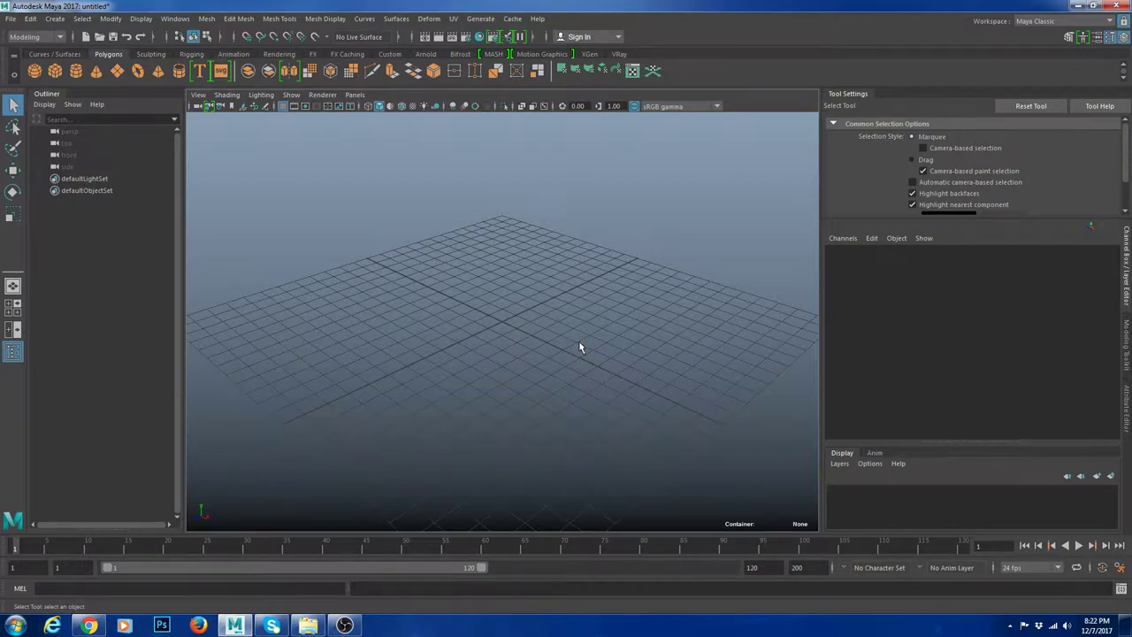
Step: Maximize the side view and import the WWI hand grenade reference picture into it as an image plane
click(12, 305)
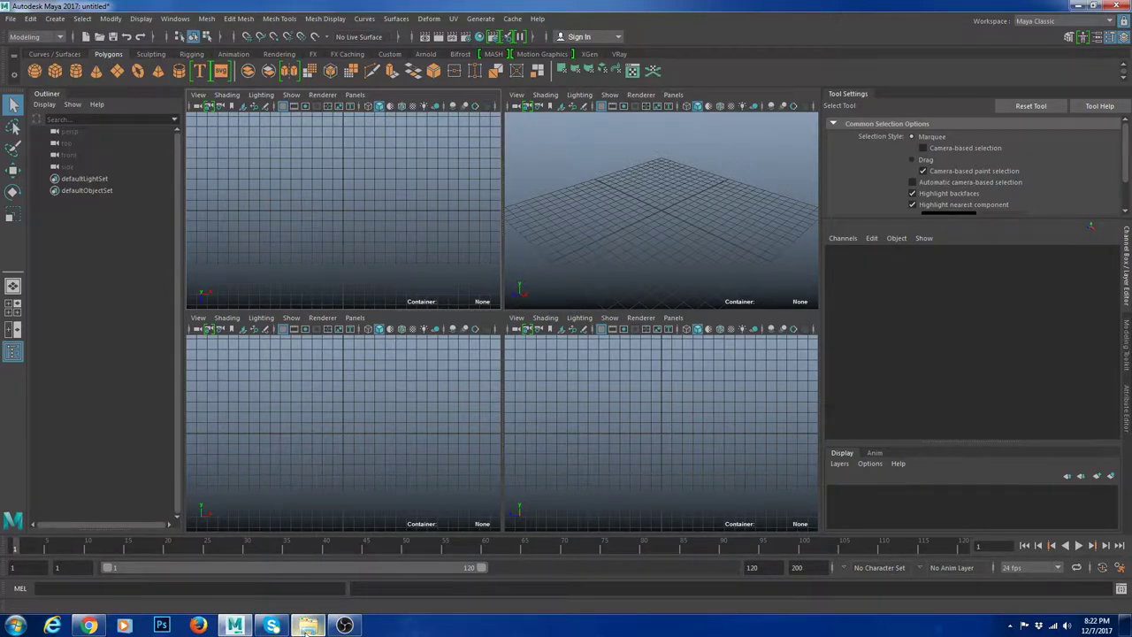
scroll(612, 425, down, 3)
key(space)
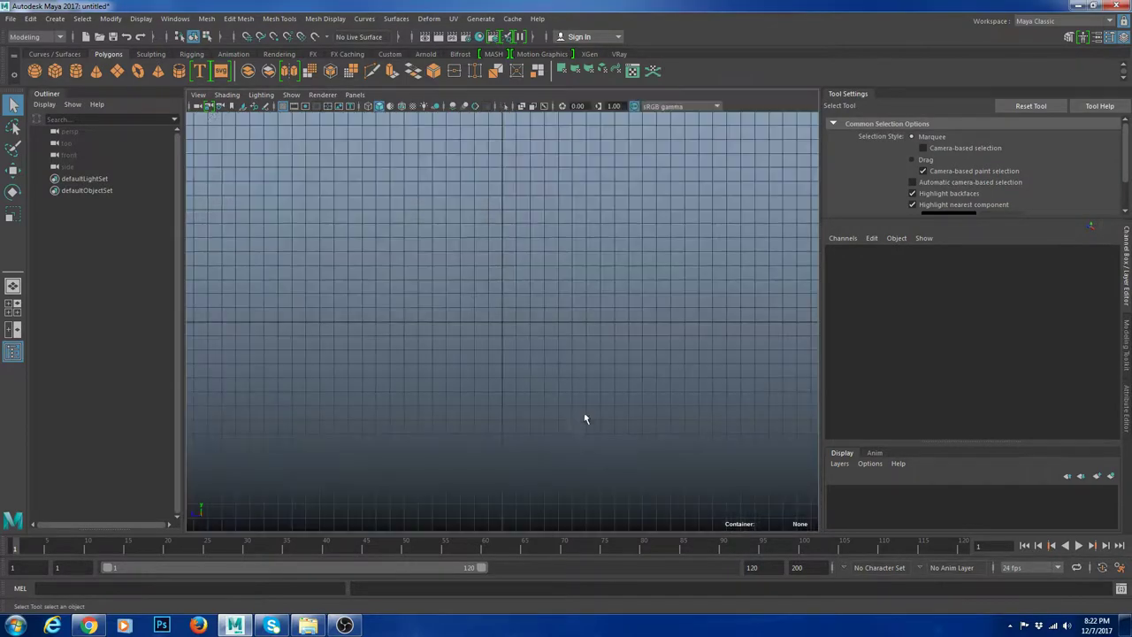
click(198, 95)
mouse_move(366, 358)
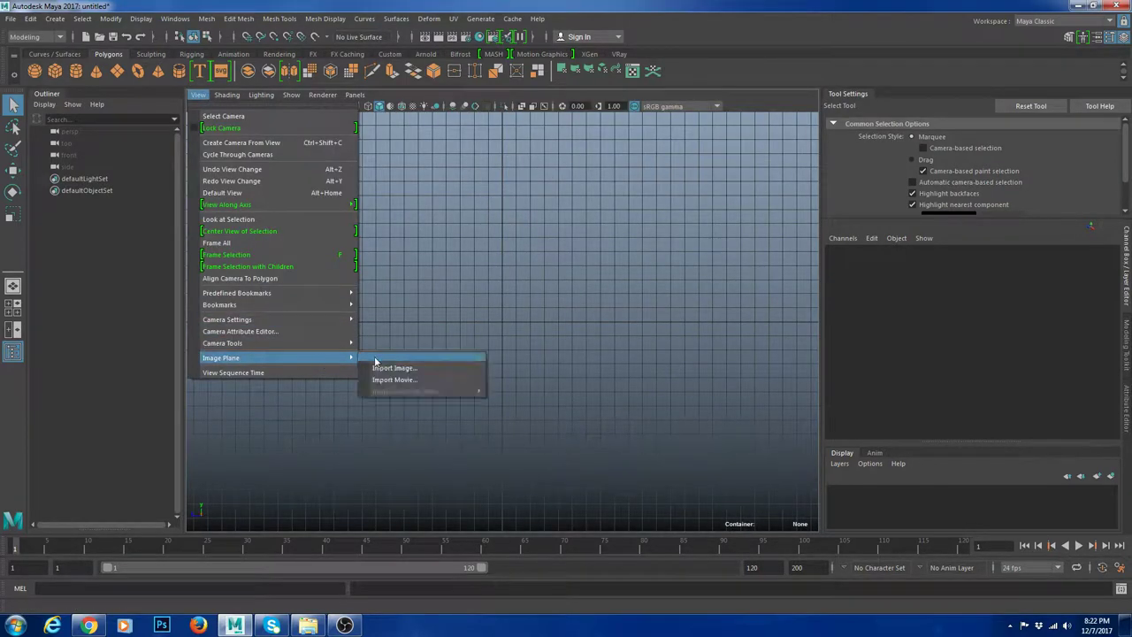
click(401, 364)
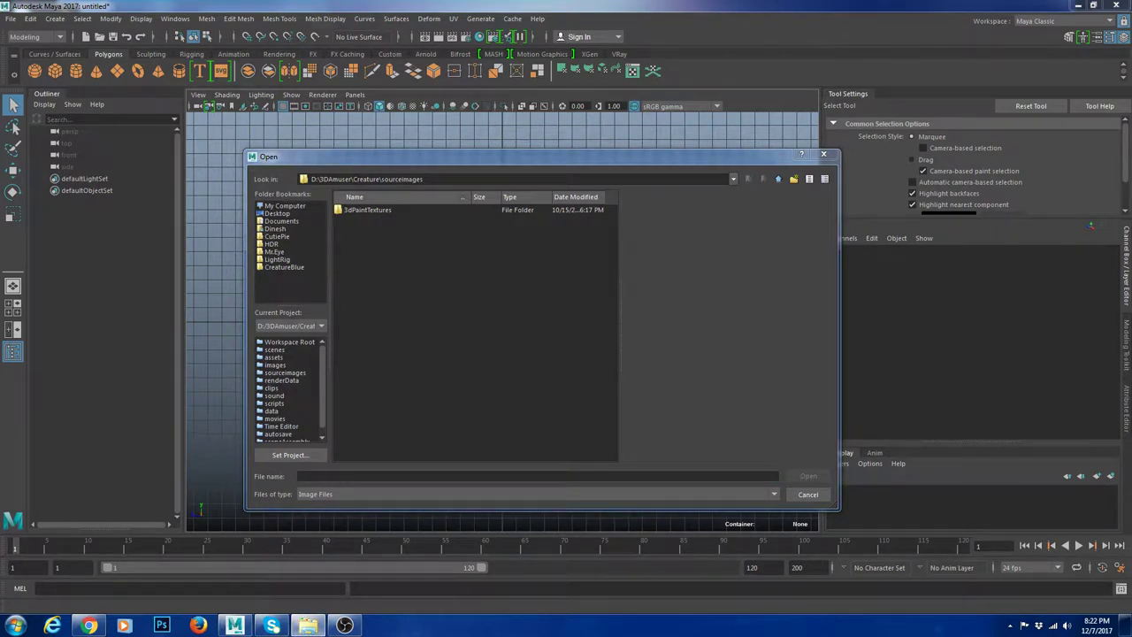
drag(306, 156, 0, 147)
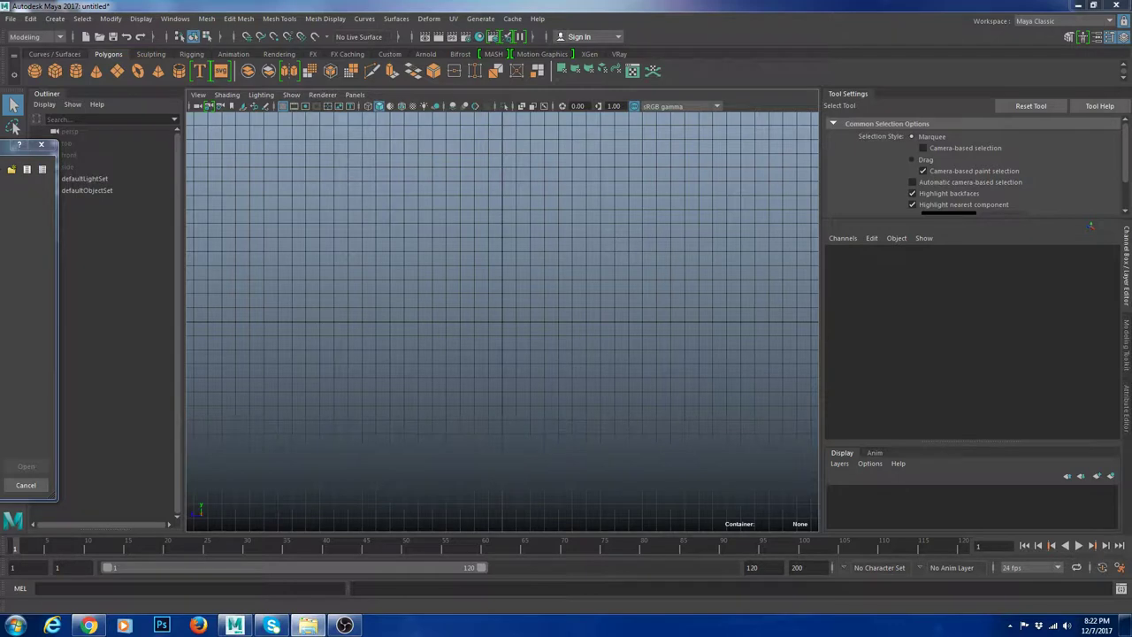
click(19, 430)
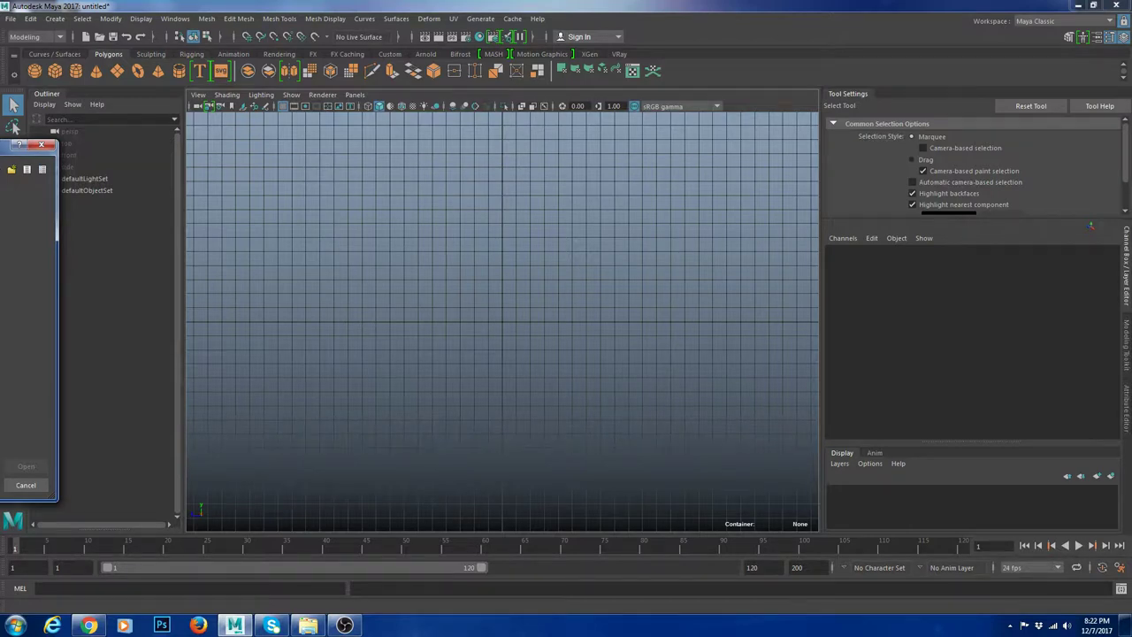
click(41, 144)
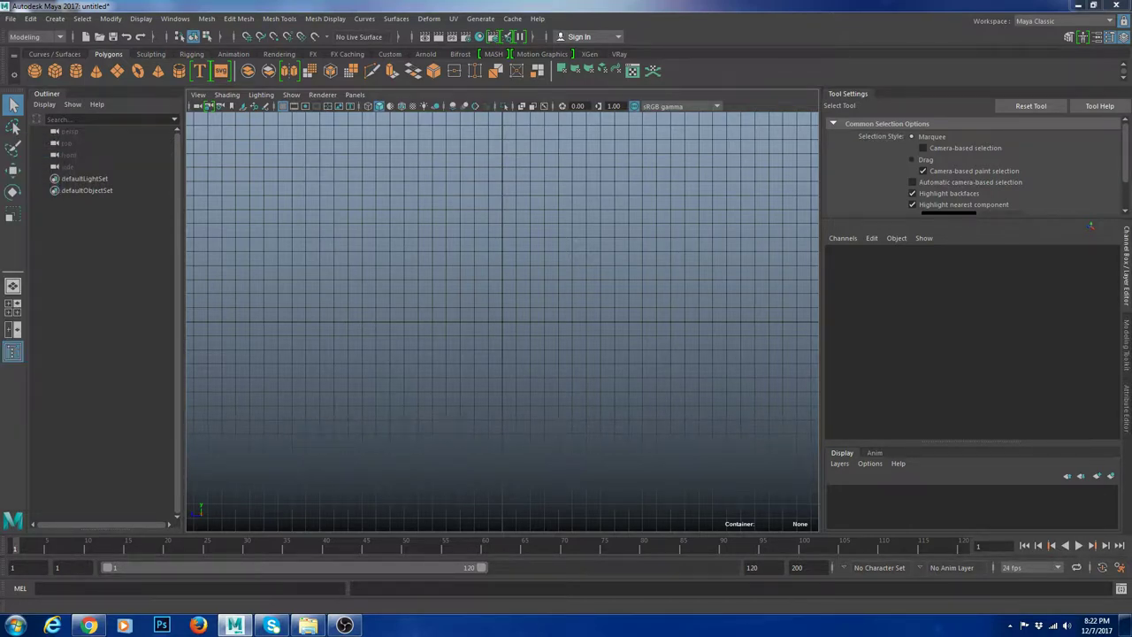
Step: Scale up the image plane uniformly and move it to about 3.56 in Y and -3.11 in Z
scroll(511, 343, up, 3)
key(r)
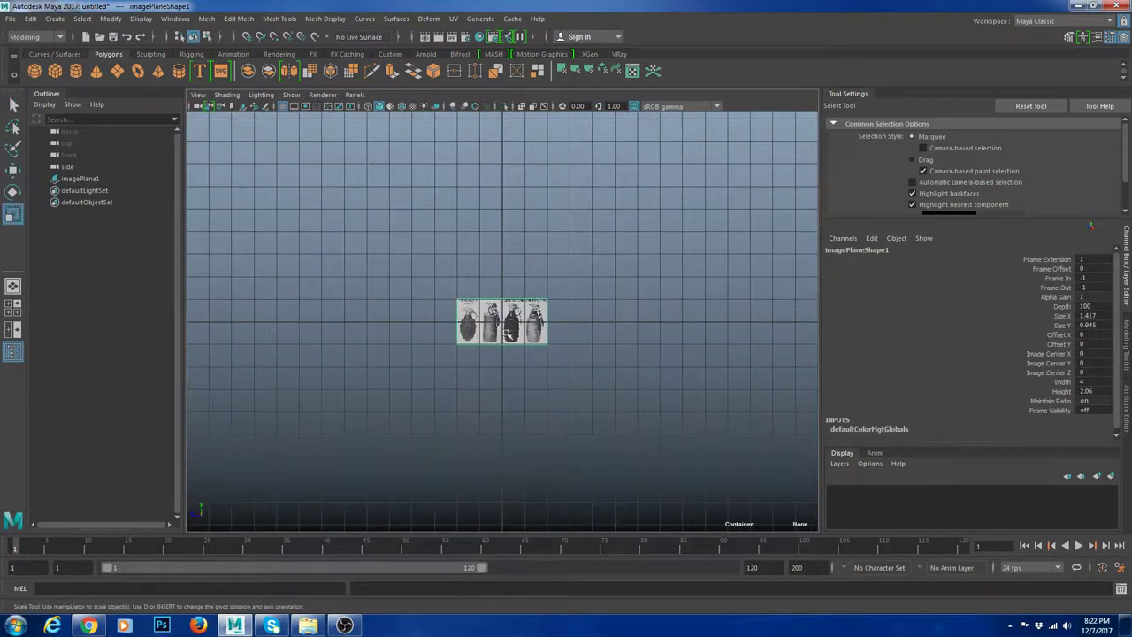
key(w)
scroll(503, 323, up, 4)
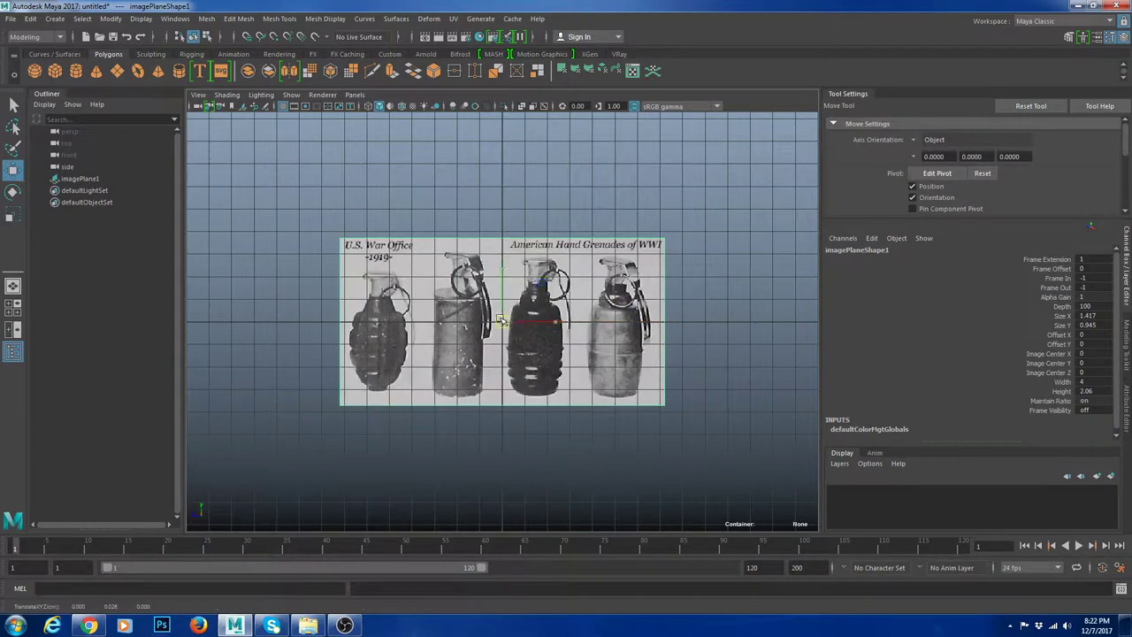
drag(501, 321, 628, 243)
key(r)
key(w)
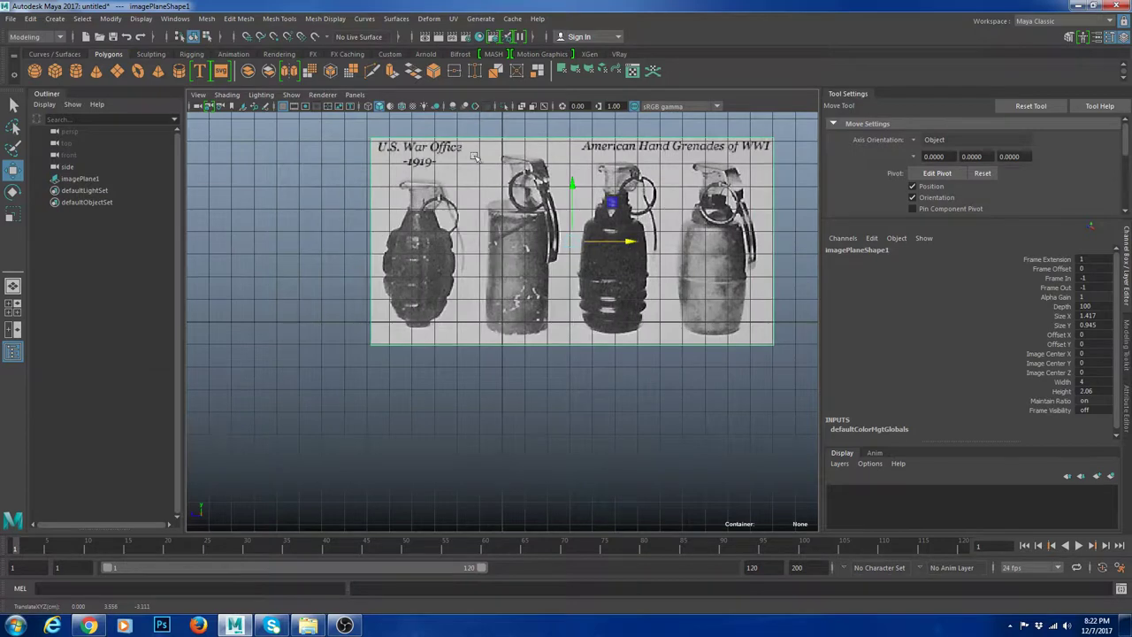
scroll(629, 232, up, 3)
alt+middle_drag(586, 228, 505, 322)
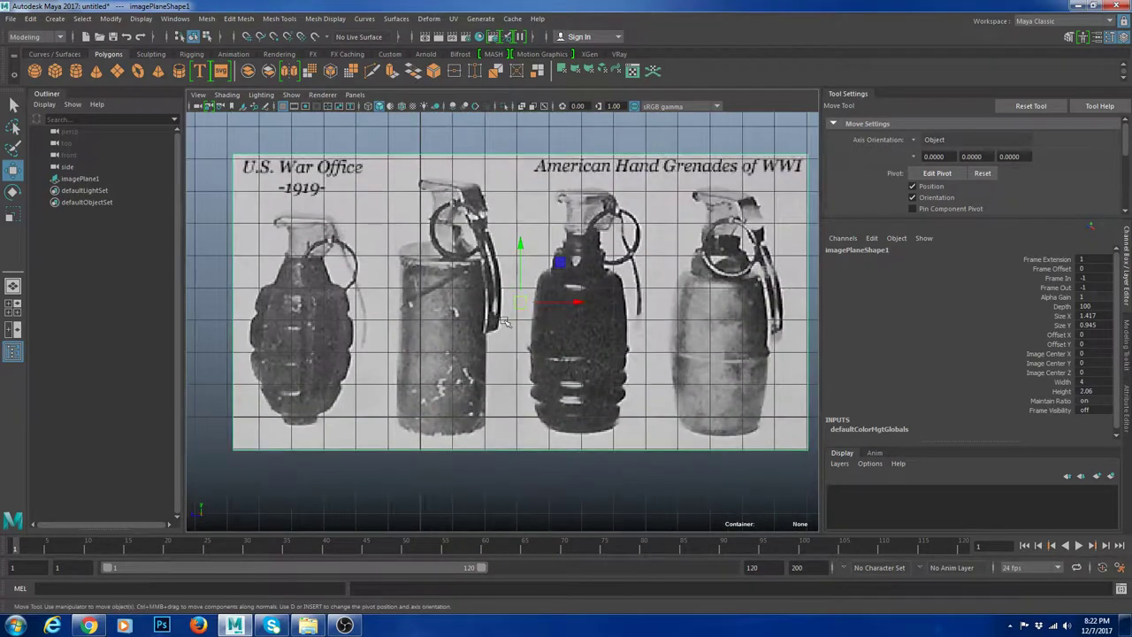
Step: Enlarge the image plane to a uniform scale of about 7.13 and reposition it to about 6.54 in Y and -3.97 in Z
key(r)
drag(520, 301, 591, 310)
key(w)
scroll(587, 306, down, 3)
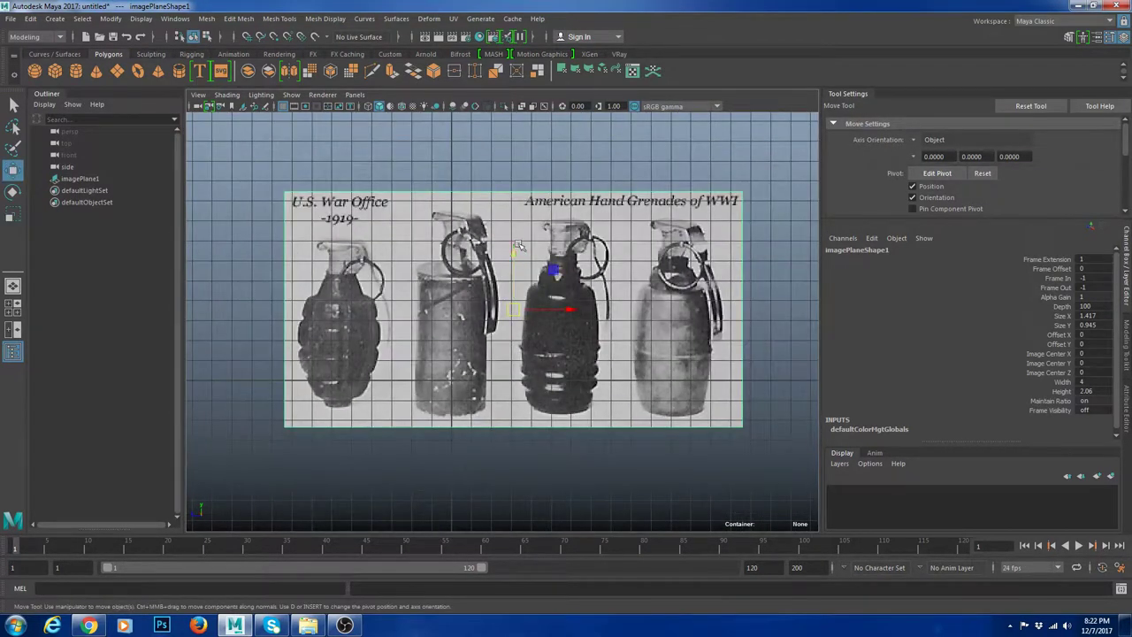
drag(518, 245, 518, 209)
key(r)
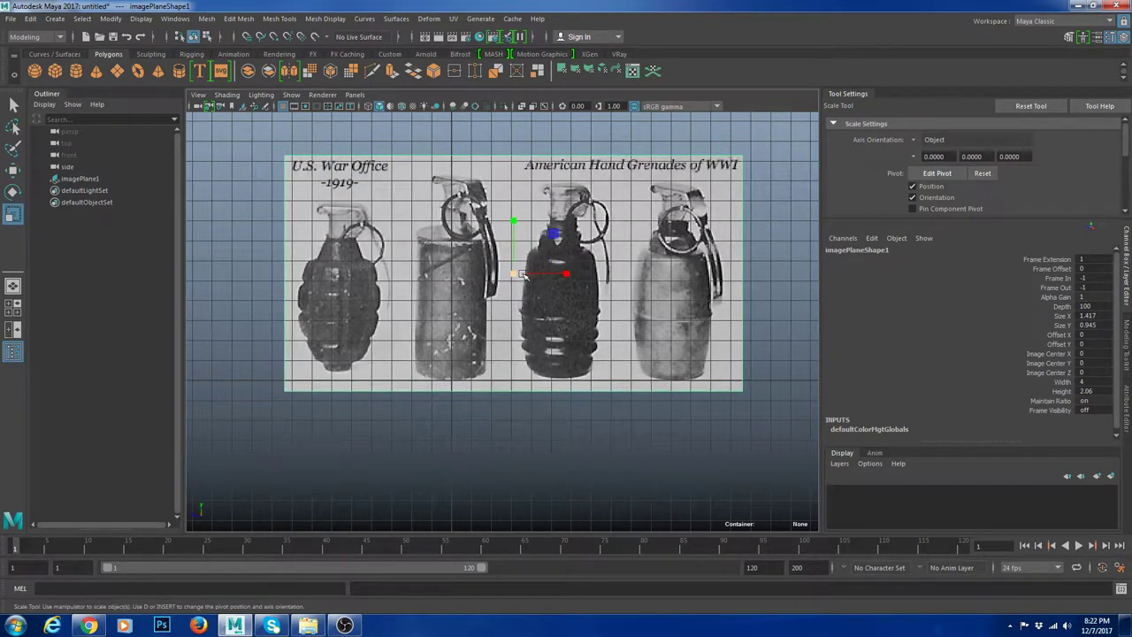
drag(516, 274, 573, 276)
key(w)
drag(513, 220, 513, 195)
drag(568, 249, 585, 248)
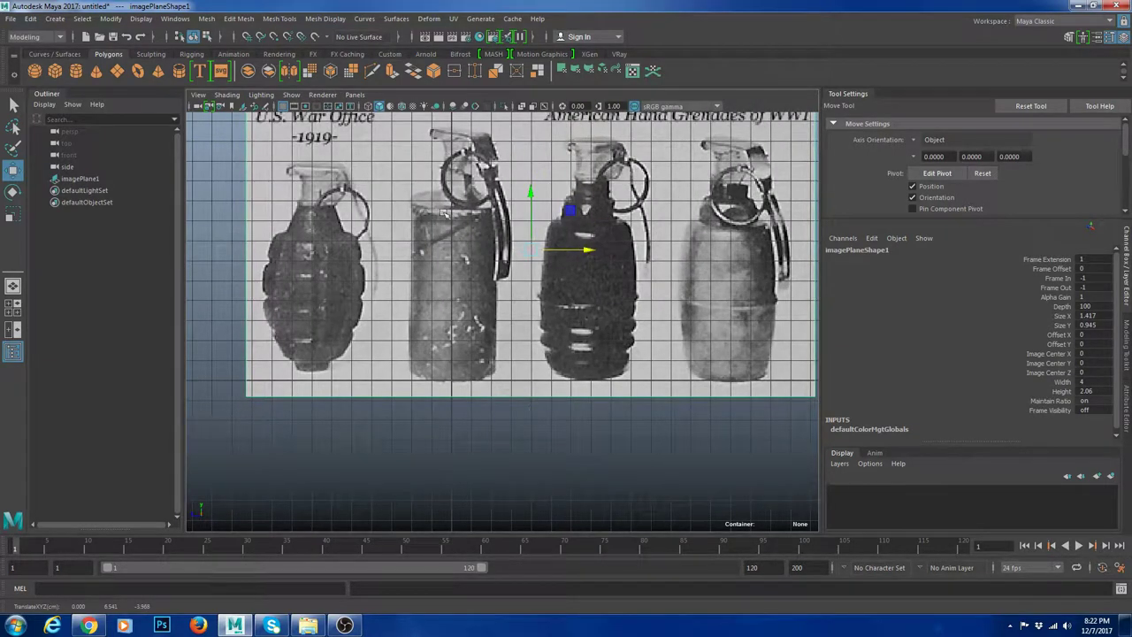
scroll(499, 305, down, 3)
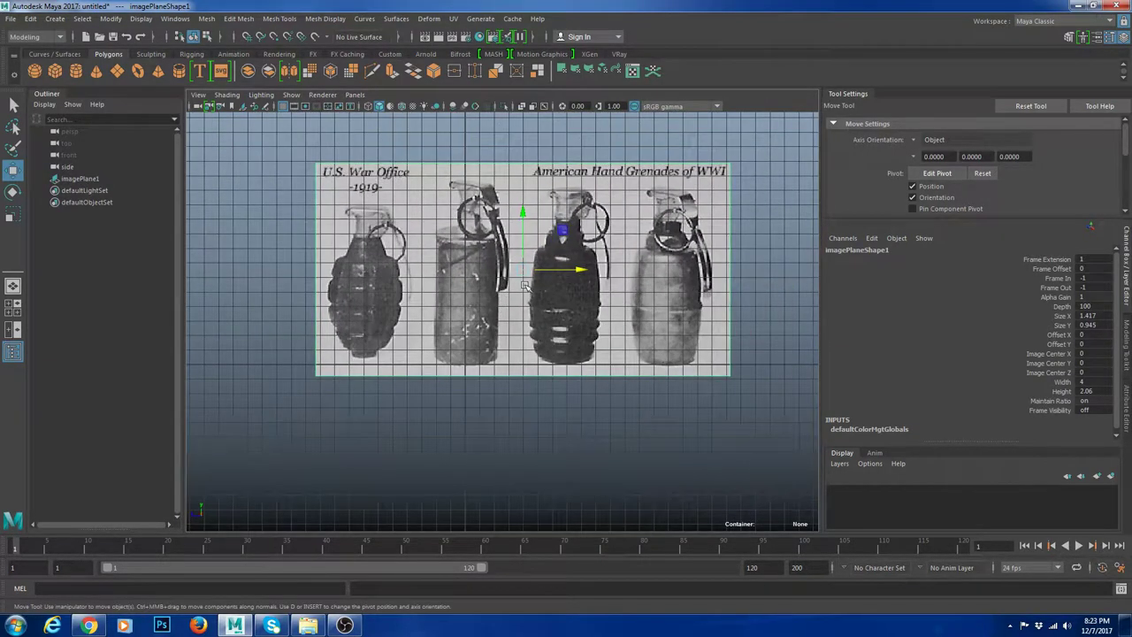
Step: Try meter and foot as the linear working unit in the preferences, and return it to centimeter
click(174, 18)
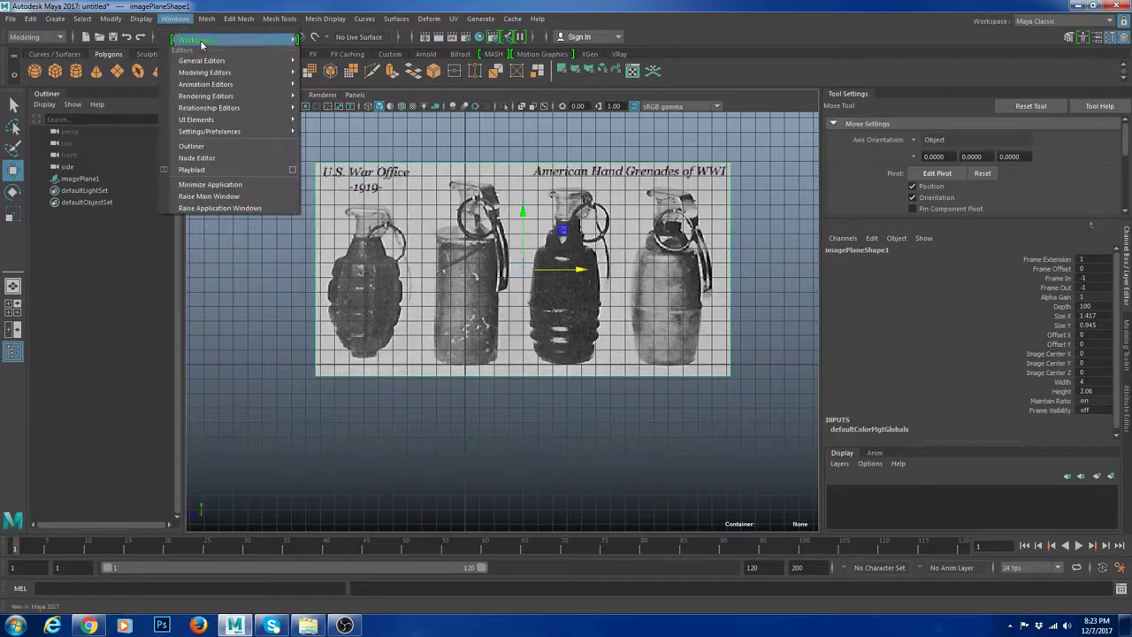
mouse_move(260, 132)
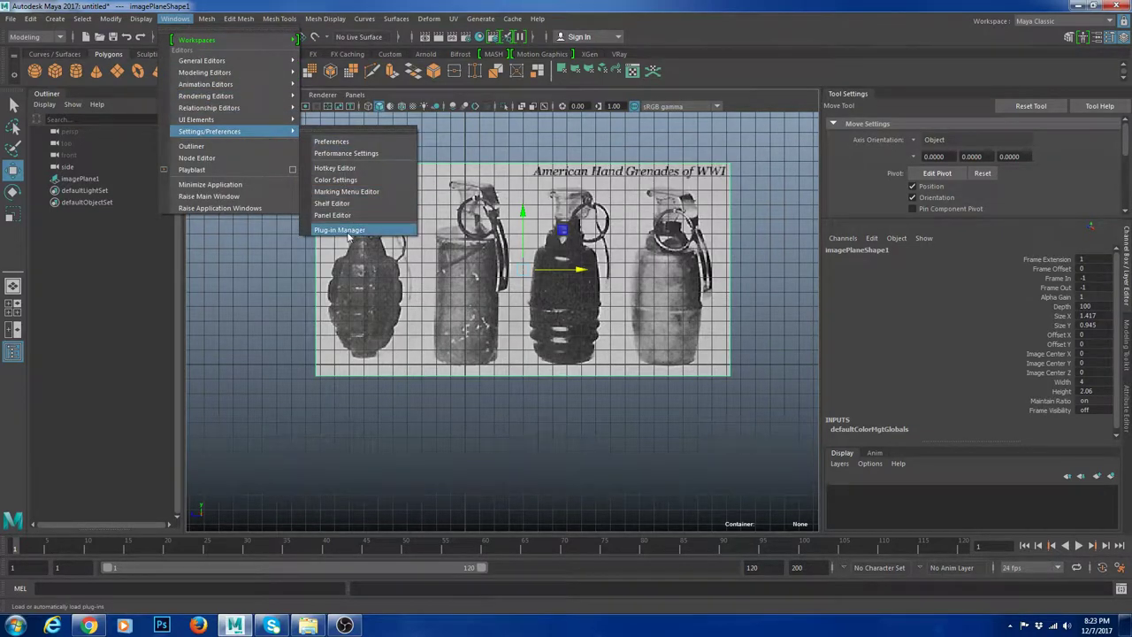
click(331, 142)
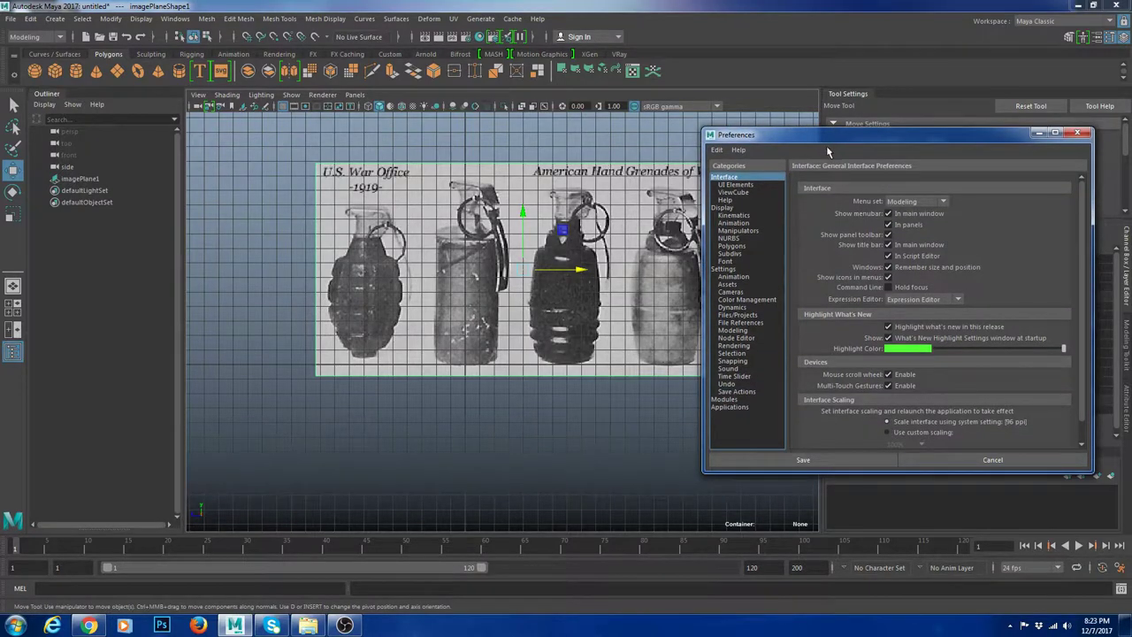
drag(828, 149, 505, 139)
click(394, 268)
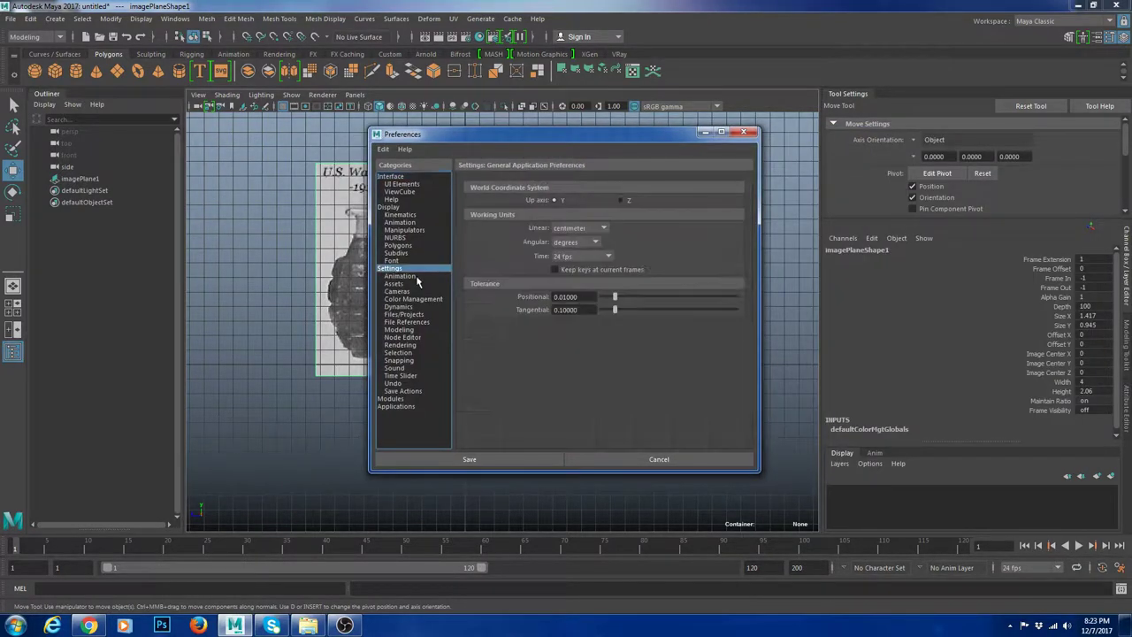
click(582, 229)
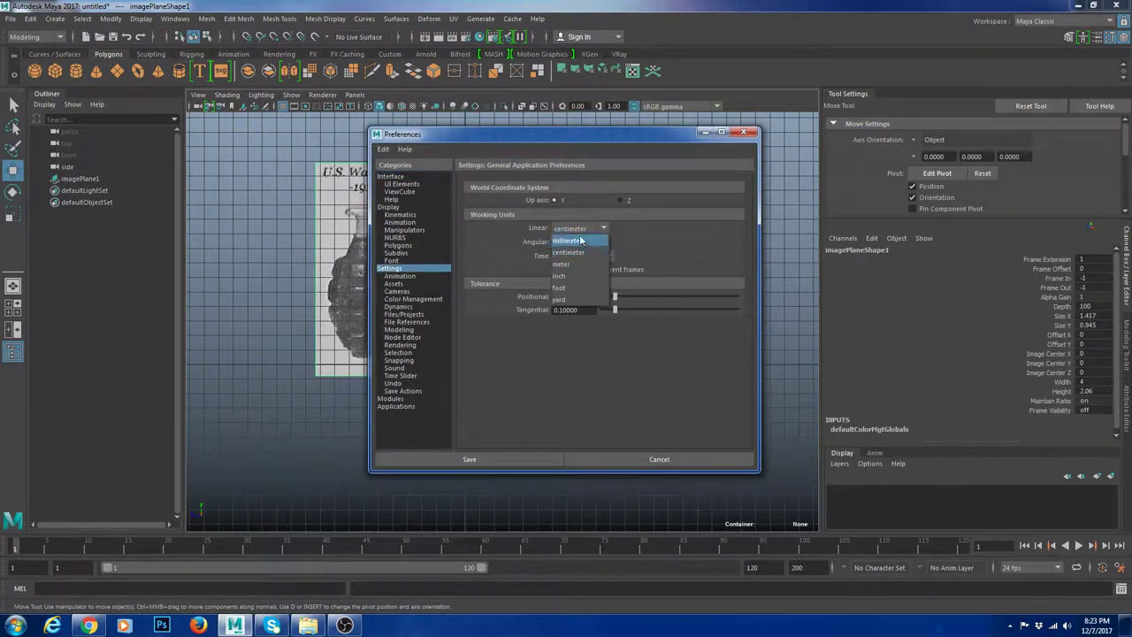
click(571, 265)
click(580, 232)
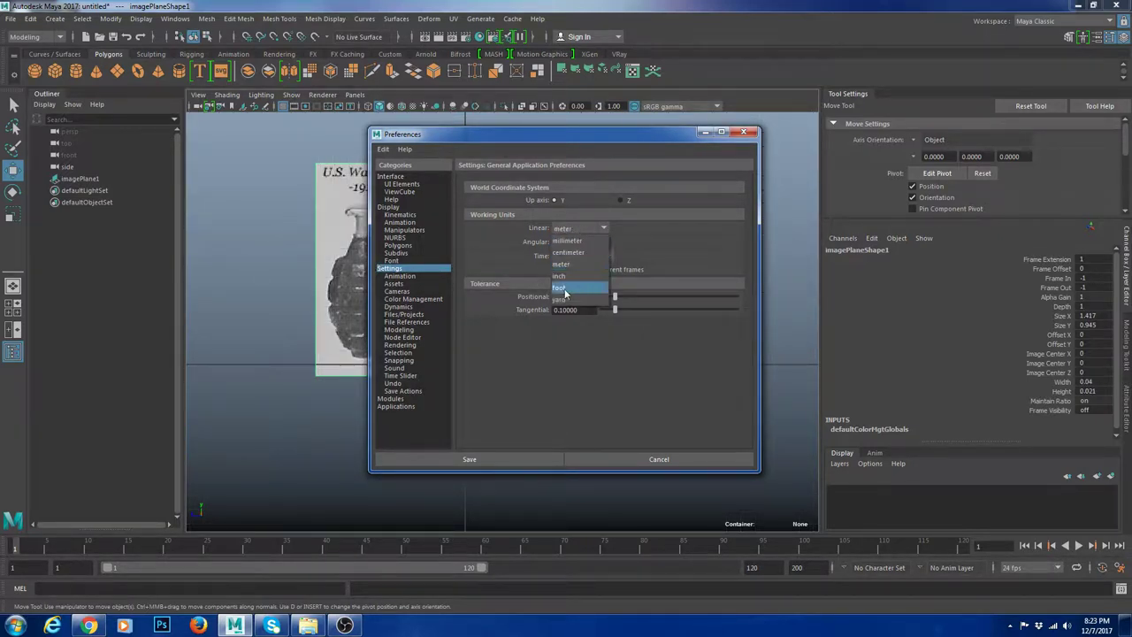
click(578, 288)
click(572, 227)
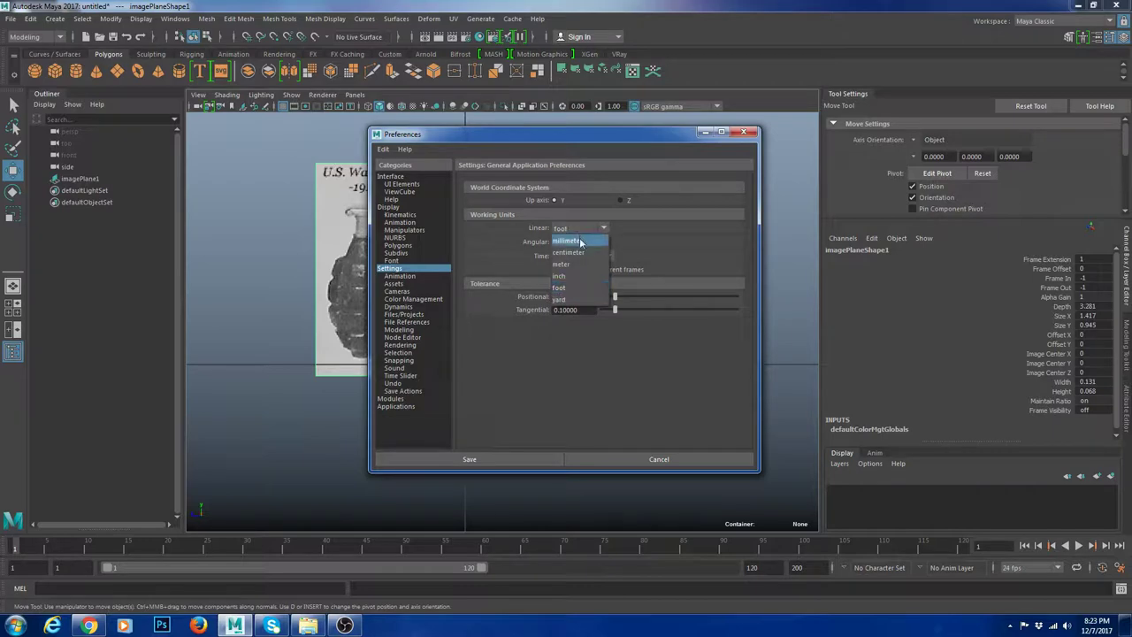
click(568, 252)
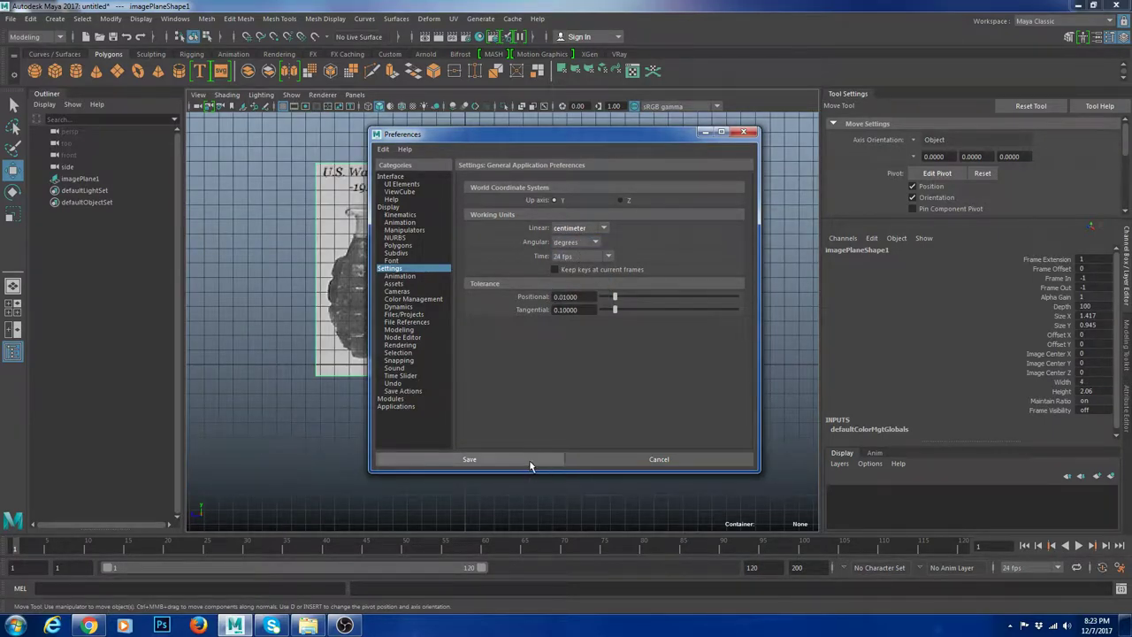
click(531, 465)
click(647, 472)
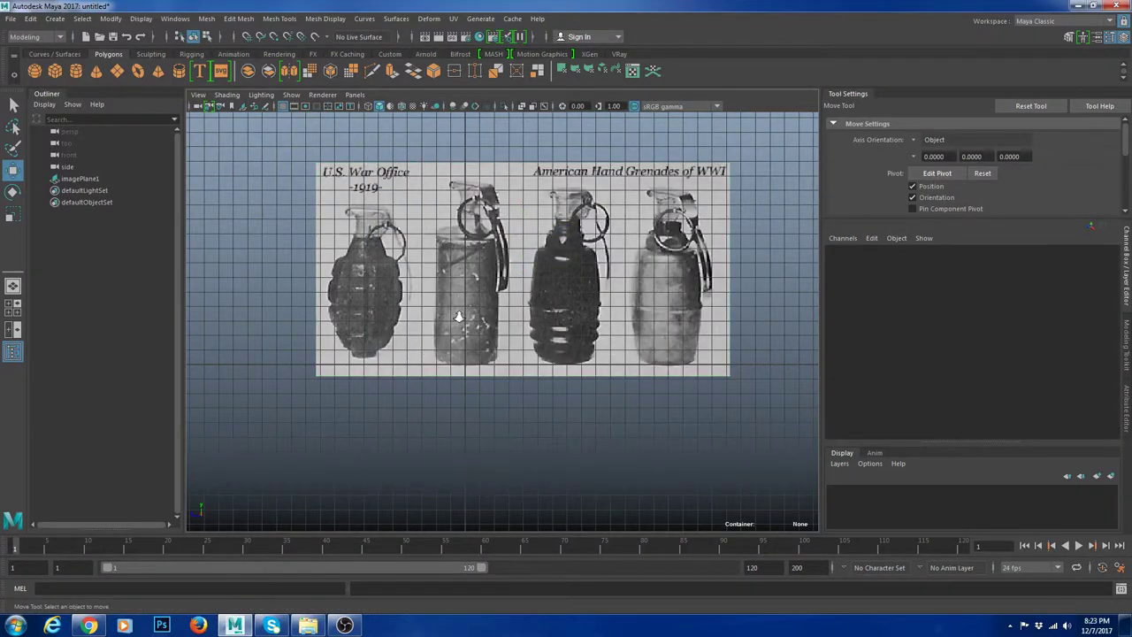
Step: Select the image plane and add it to a new display layer
scroll(458, 314, up, 5)
drag(497, 426, 582, 492)
scroll(744, 332, down, 3)
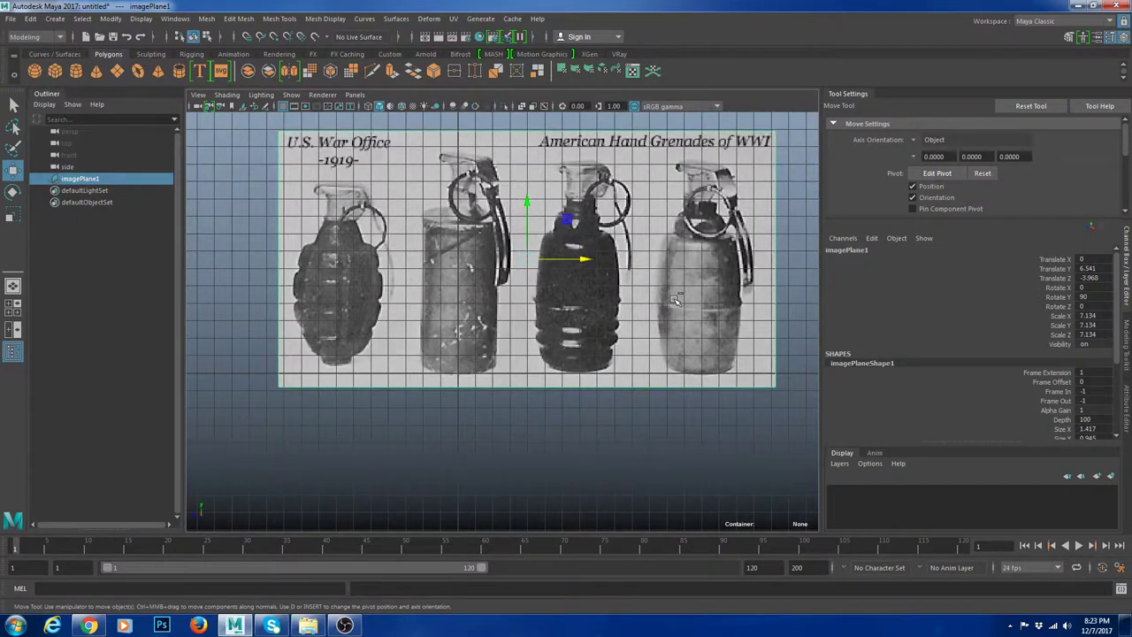
key(ctrl+a)
key(ctrl+a)
click(1110, 476)
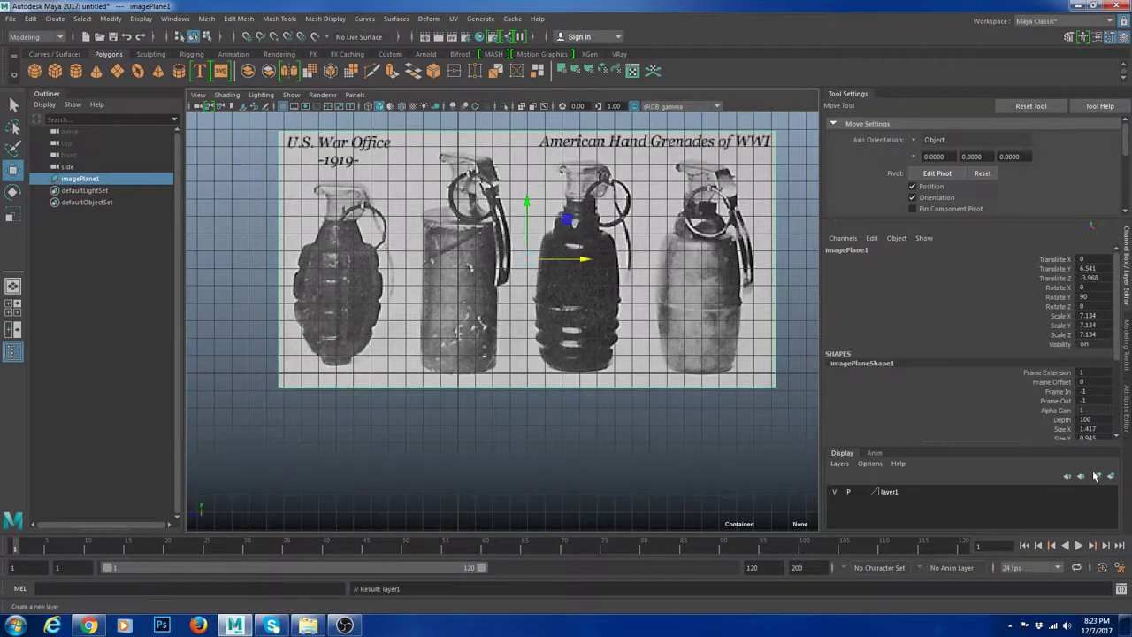
drag(981, 442, 970, 304)
right_click(915, 352)
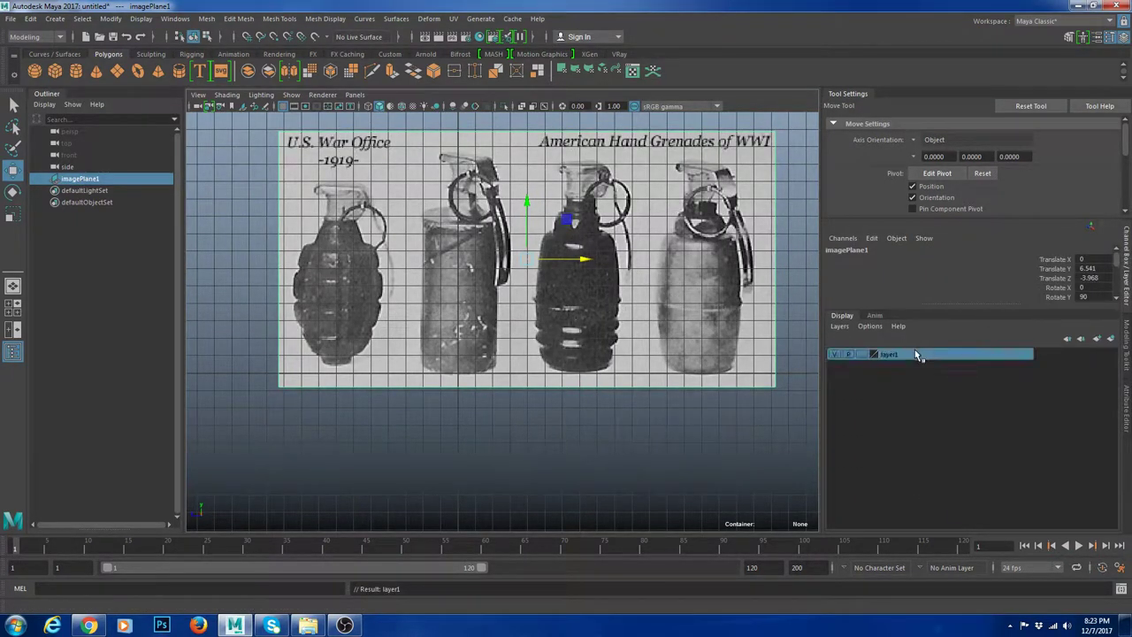
click(963, 381)
Step: Rename the new display layer to IMGPlane
double_click(871, 355)
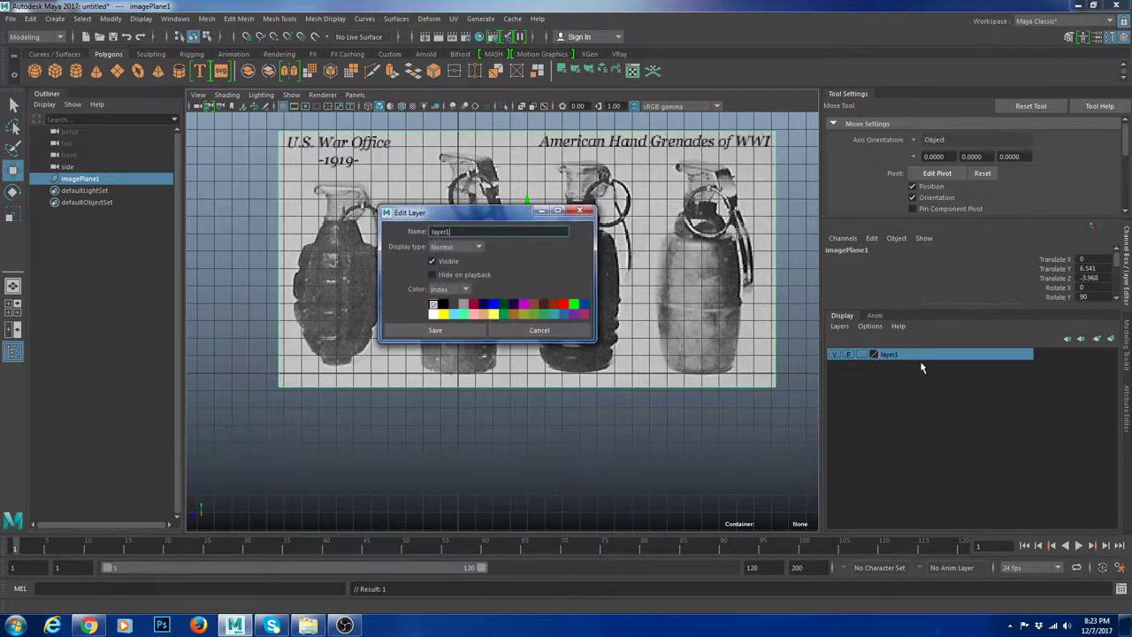
drag(452, 229, 405, 228)
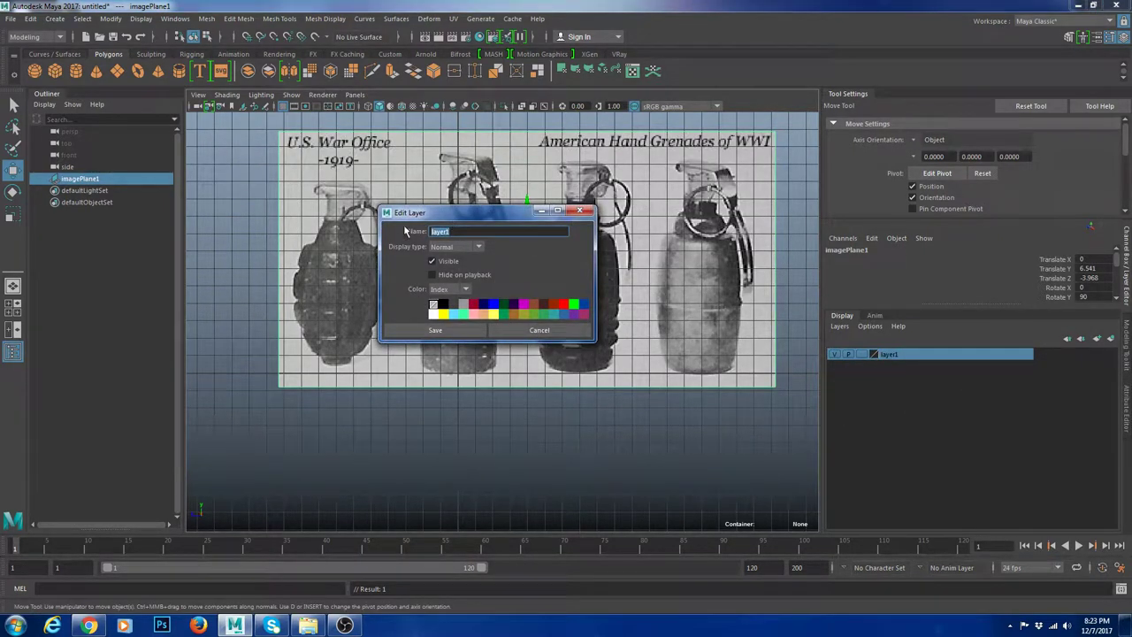
text(IMGPlan)
click(435, 329)
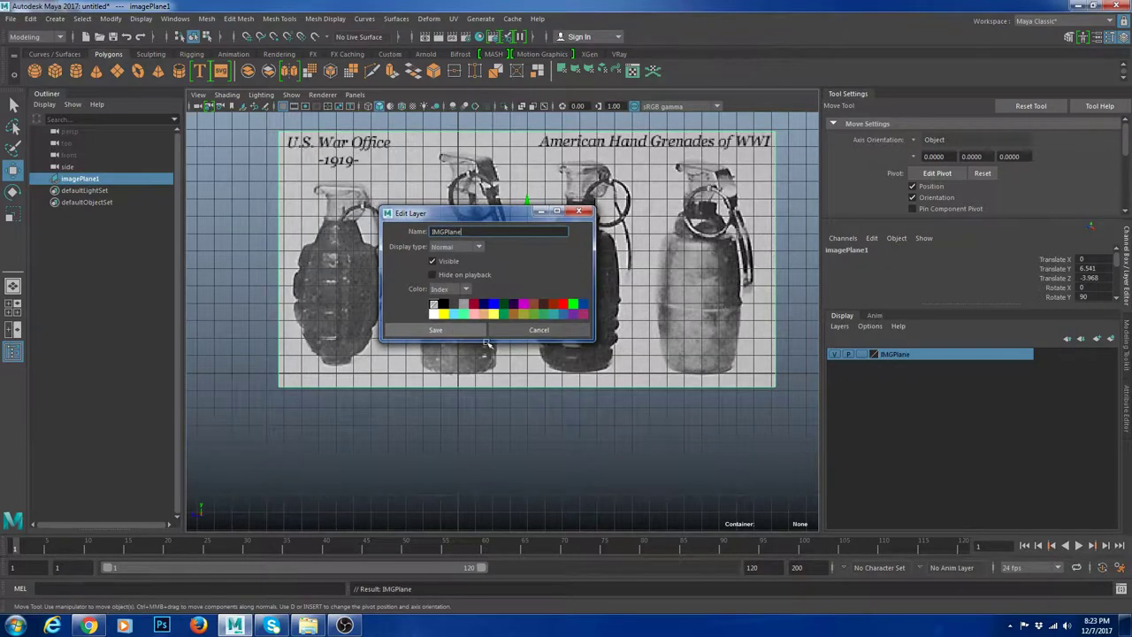
Step: Try the reference display type on the IMGPlane layer and return it to normal
click(863, 354)
click(861, 353)
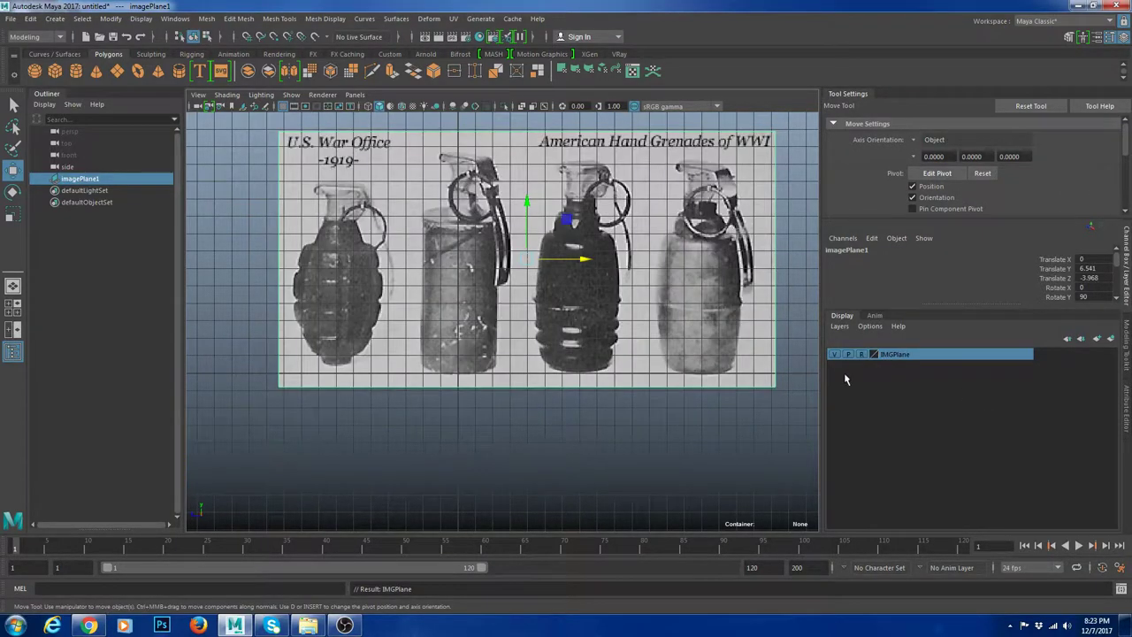
click(861, 354)
Step: Set the reference image plane's Alpha Gain to 0.4
click(605, 350)
scroll(1030, 294, down, 2)
drag(1021, 305, 1025, 431)
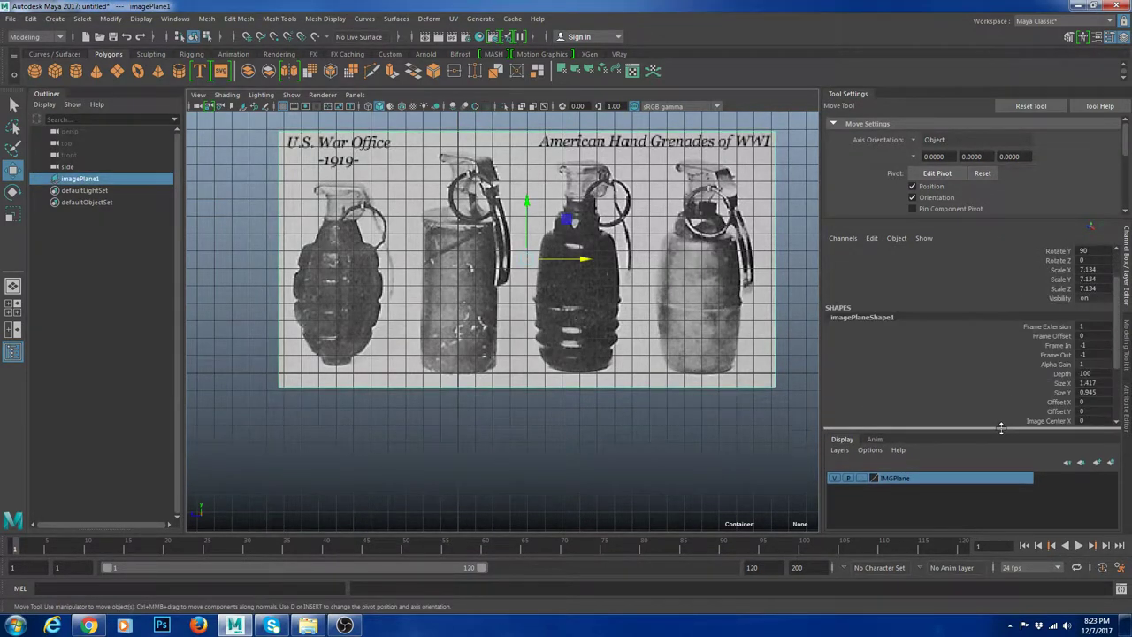
scroll(1096, 400, down, 3)
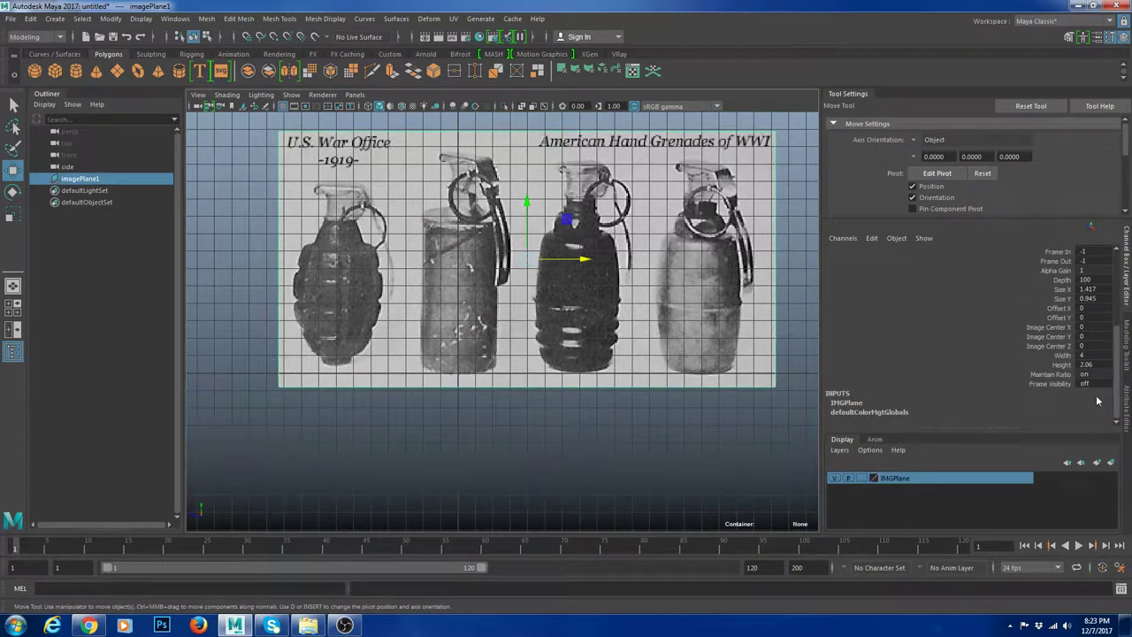
scroll(1103, 329, up, 1)
double_click(1087, 324)
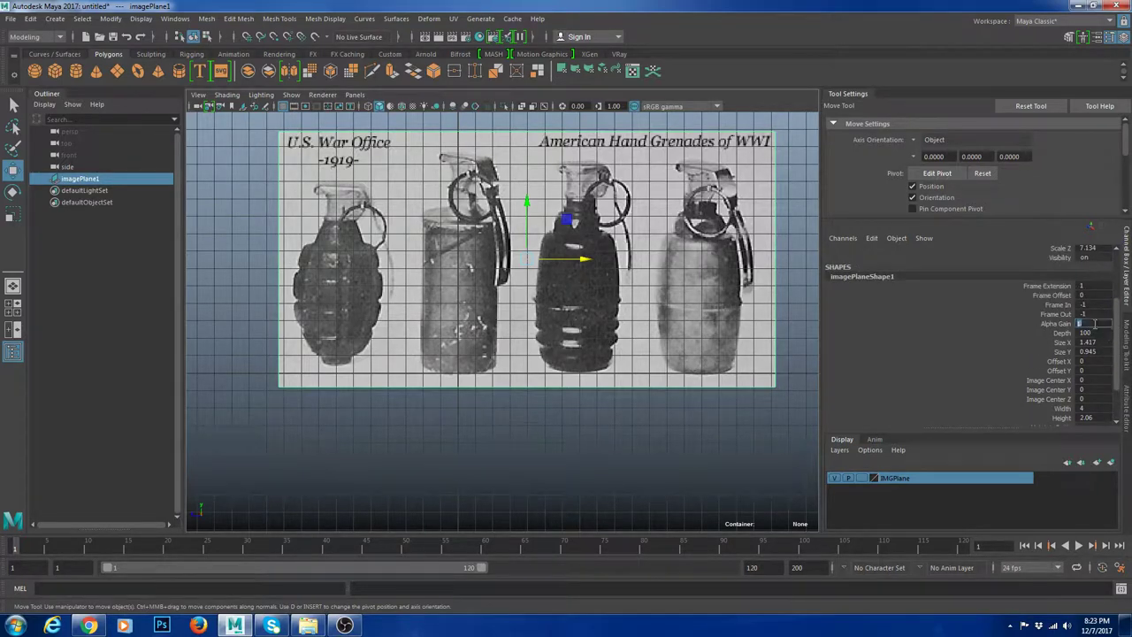
key(Return)
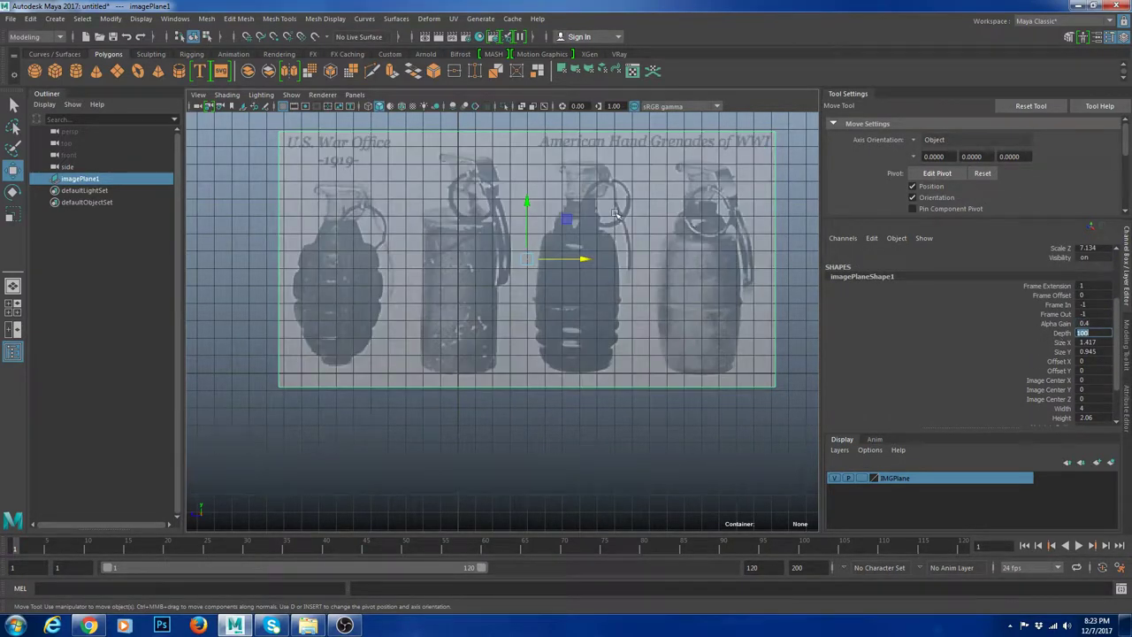
Step: Switch the IMGPlane layer to the reference display type and check in the viewport that the image plane is unselectable
click(862, 478)
click(862, 478)
click(524, 313)
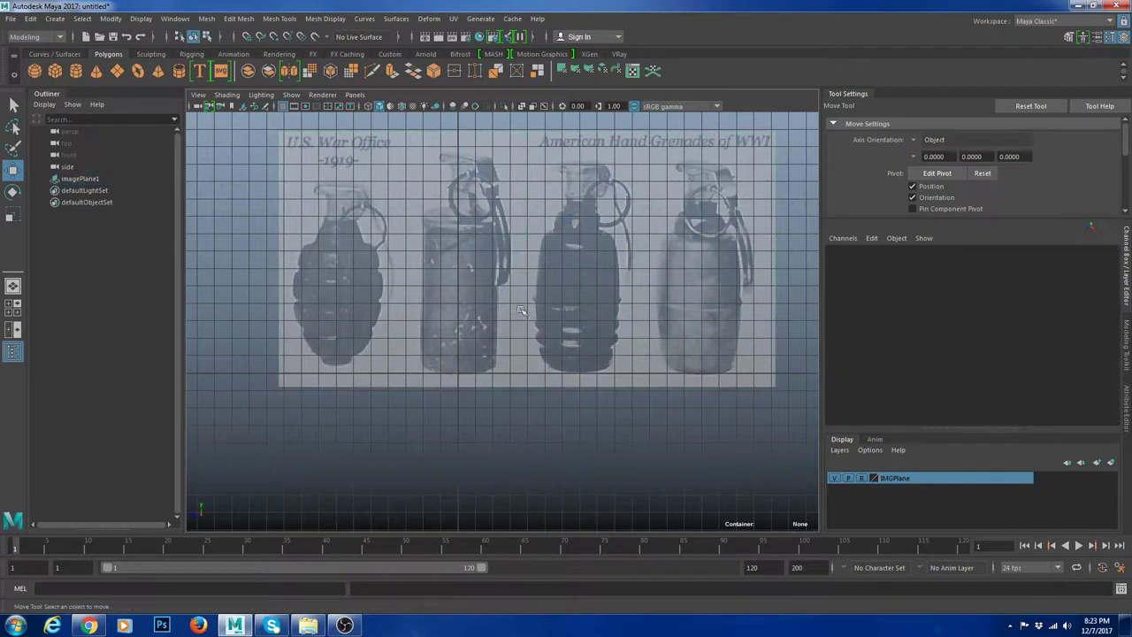
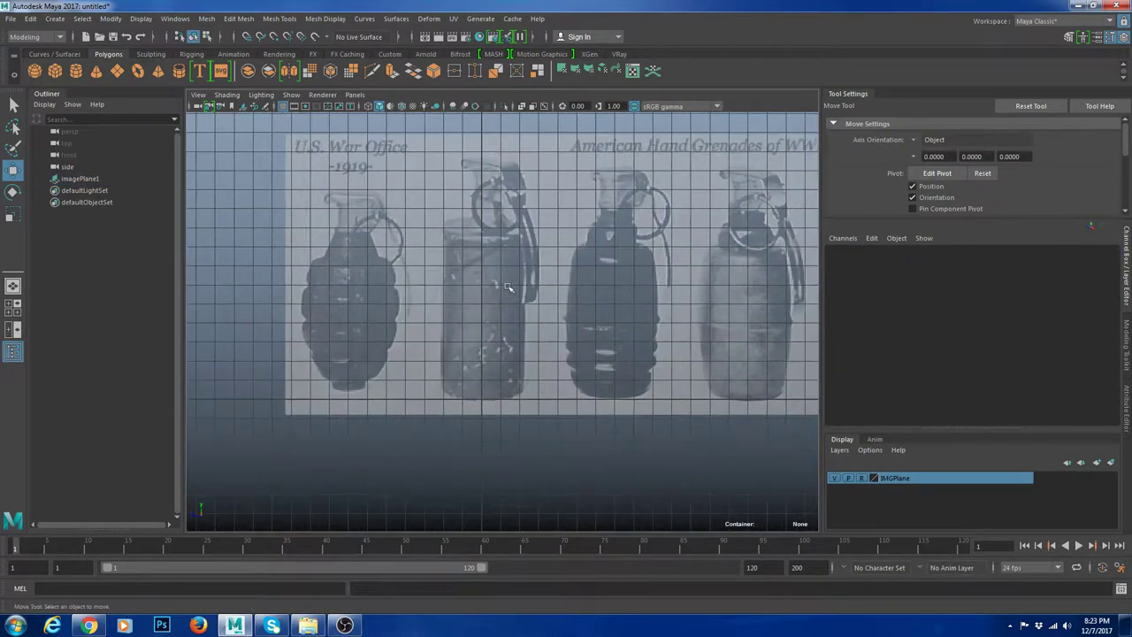
Step: Create a polygon cylinder over the second grenade, raise it to about Y 2.509, and display the scene in wireframe
shift+right_drag(538, 377, 501, 343)
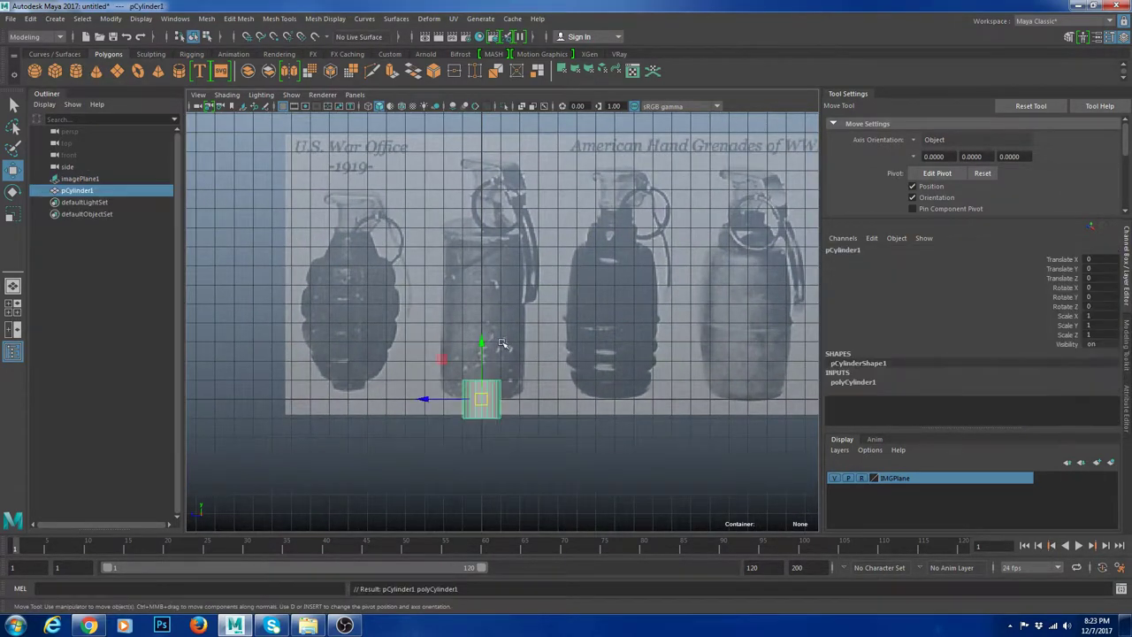
drag(484, 343, 486, 295)
key(4)
click(559, 365)
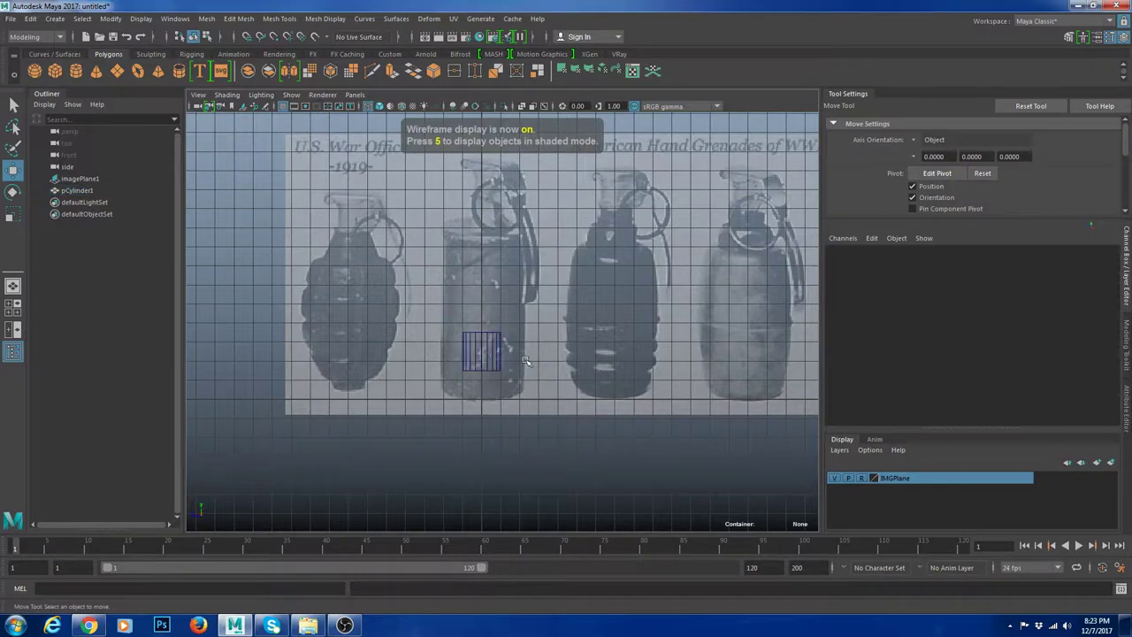
Step: Scale the cylinder uniformly to about 2.212 to match the width of the second grenade's body
scroll(528, 349, up, 2)
mouse_move(525, 378)
mouse_down()
mouse_move(474, 352)
mouse_move(493, 373)
mouse_move(546, 379)
mouse_up()
scroll(528, 349, up, 2)
key(r)
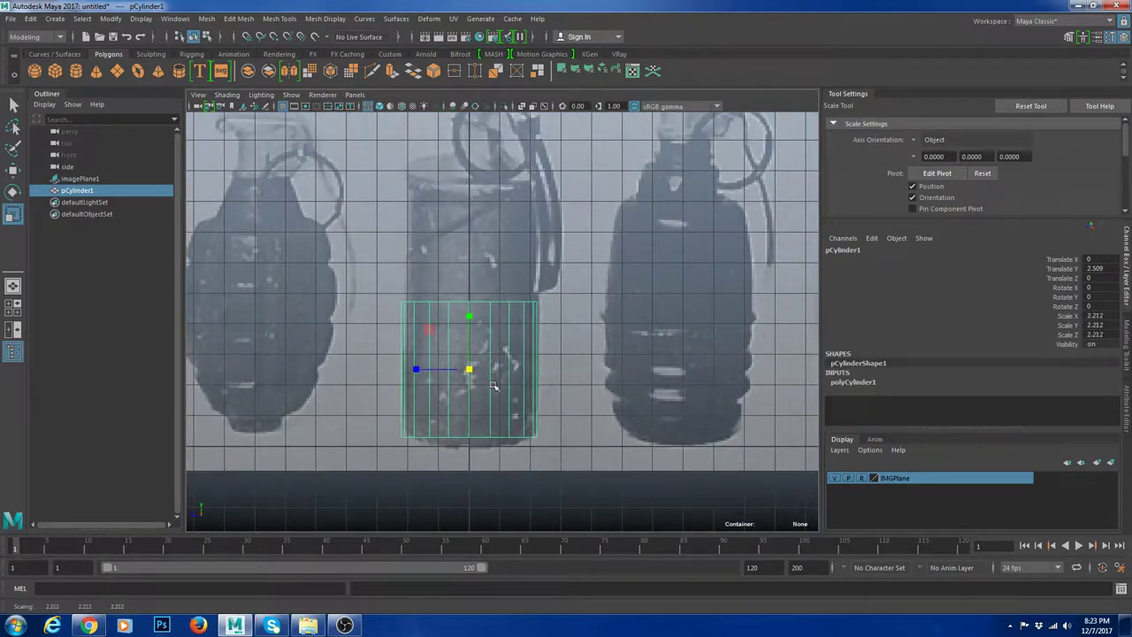
Step: Lower the cylinder's bottom ring of vertices to the ground grid line at the second grenade's base
alt+middle_drag(523, 412, 559, 331)
key(w)
right_drag(552, 307, 499, 305)
drag(375, 322, 762, 423)
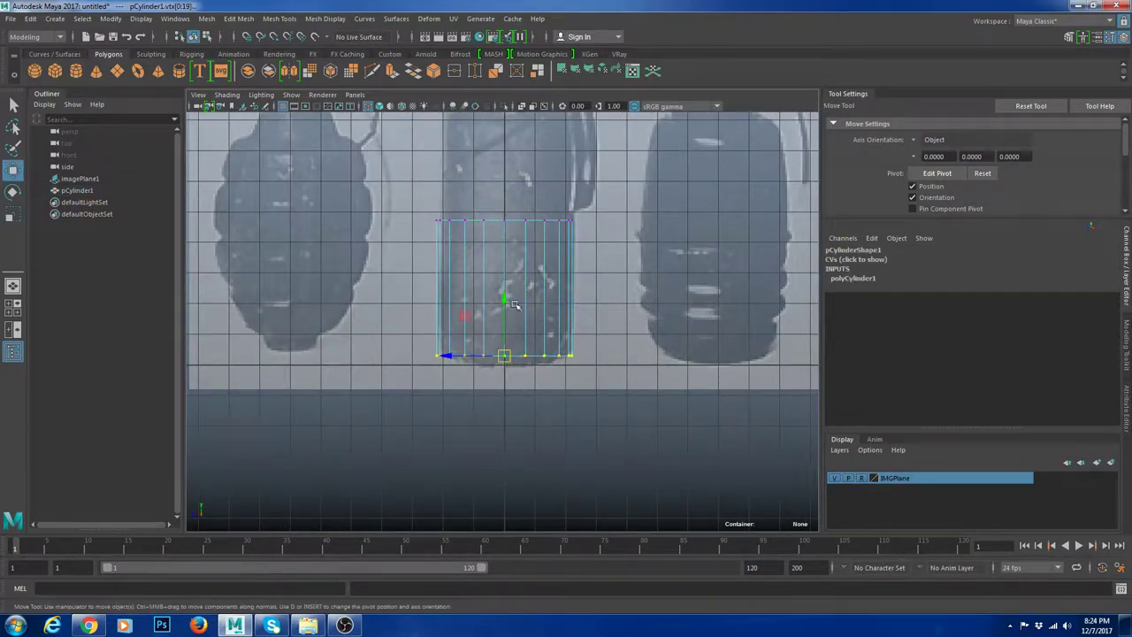
drag(506, 302, 506, 301)
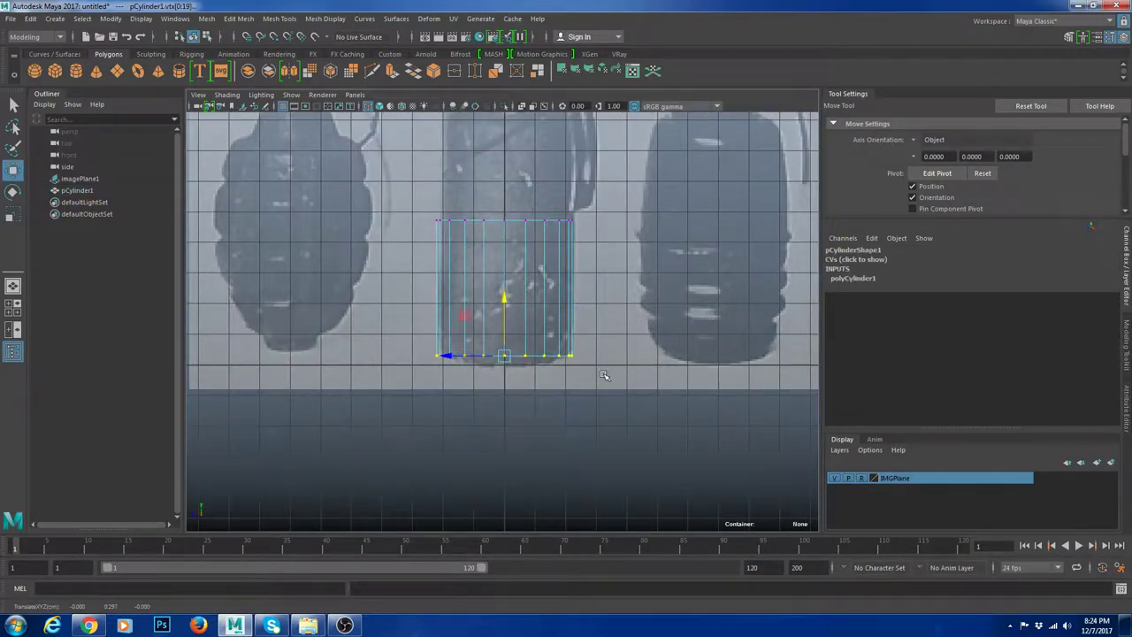
middle_drag(596, 365, 600, 376)
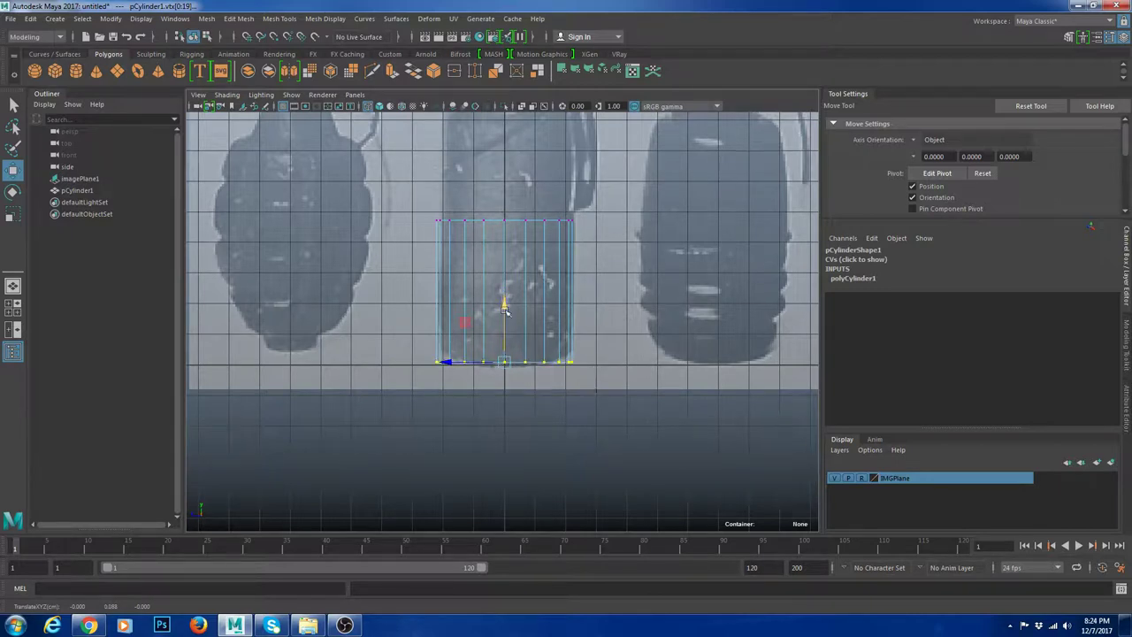
drag(505, 310, 517, 361)
click(249, 42)
click(248, 42)
scroll(521, 332, up, 6)
scroll(517, 354, down, 6)
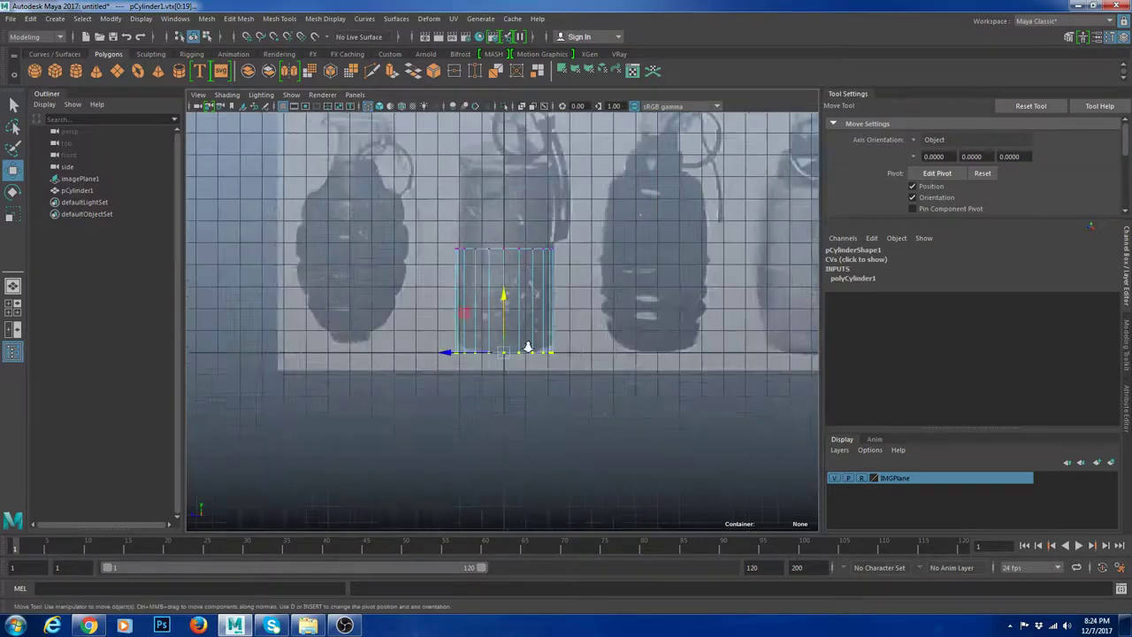
Step: Raise the cylinder's top vertices to about Y 9.453, just above the second grenade's rim, and return to object selection
alt+middle_drag(519, 219, 515, 250)
drag(502, 243, 504, 181)
scroll(524, 133, up, 5)
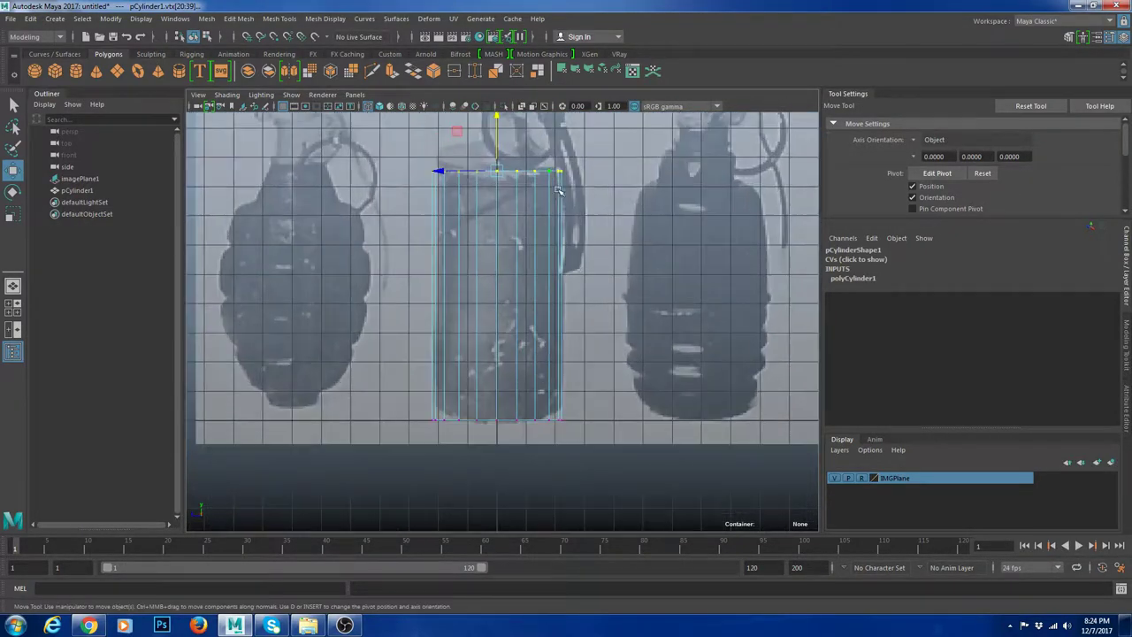
alt+middle_drag(522, 128, 499, 215)
drag(475, 195, 470, 83)
drag(482, 130, 482, 139)
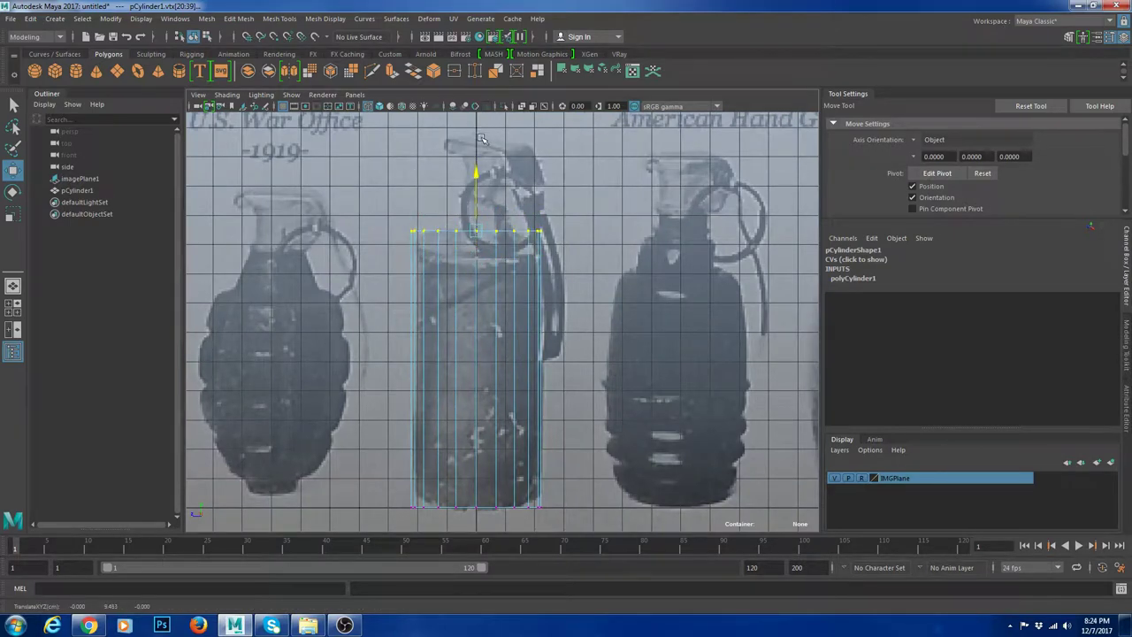
key(F8)
click(571, 254)
click(540, 251)
scroll(578, 256, down, 1)
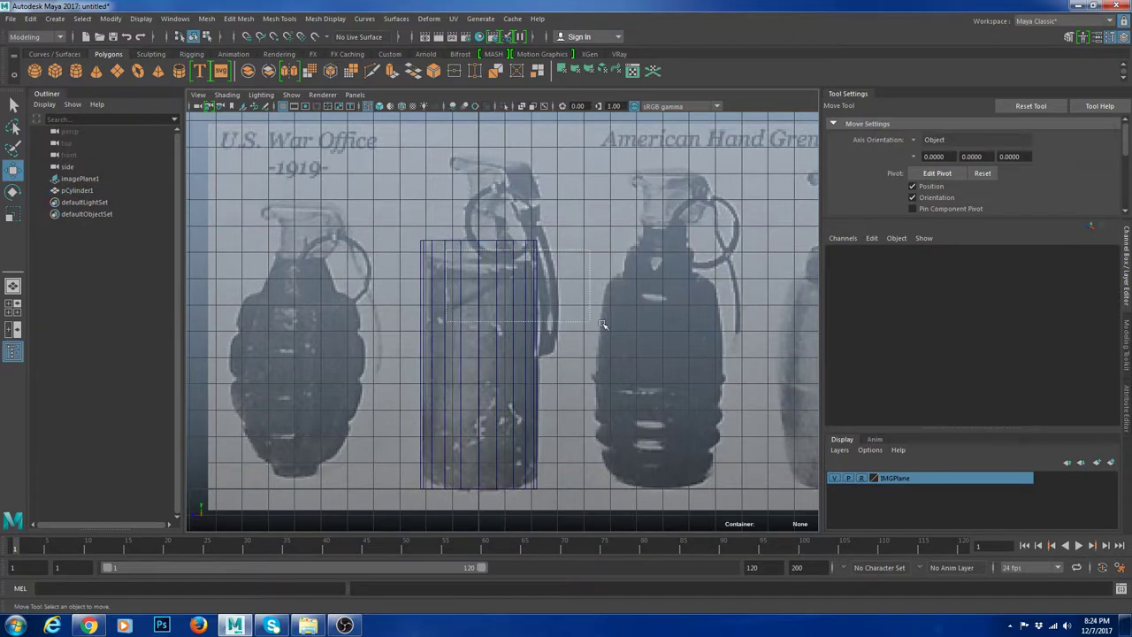
Step: Examine the cylinder in the perspective view with the IMGPlane layer hidden and shown, and return to the side view
key(space)
key(space)
scroll(659, 238, down, 5)
alt+drag(651, 250, 520, 301)
click(629, 382)
click(834, 477)
click(834, 477)
key(space)
key(space)
Step: Create a polygon cube, raise it to about Y 10.023 above the cylinder, and reset the Move tool's settings
click(54, 71)
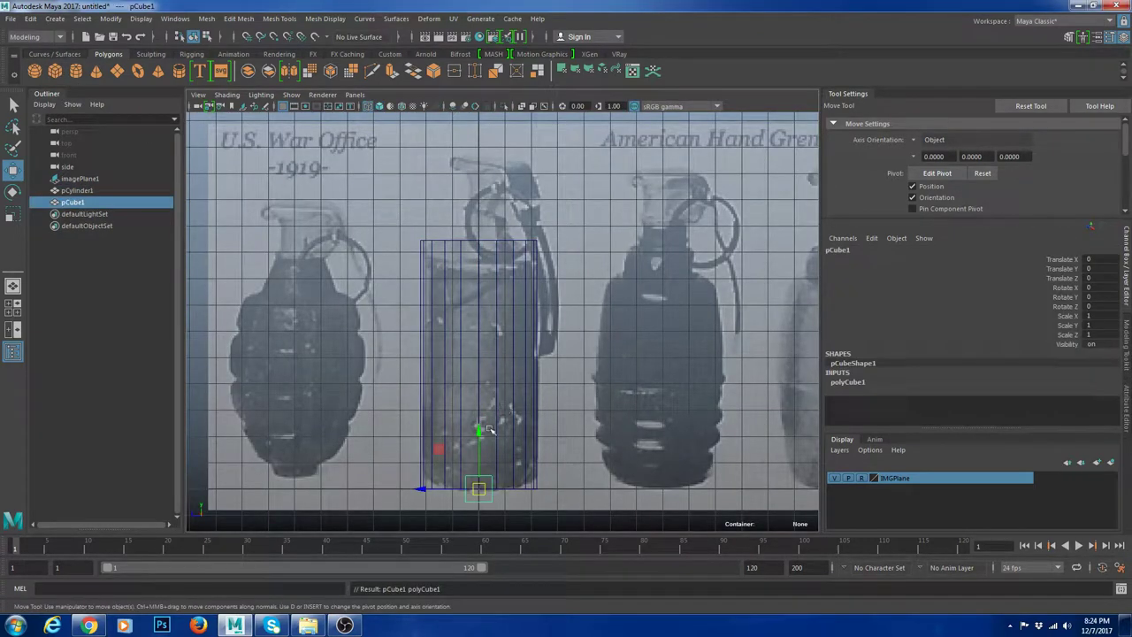
drag(480, 431, 481, 168)
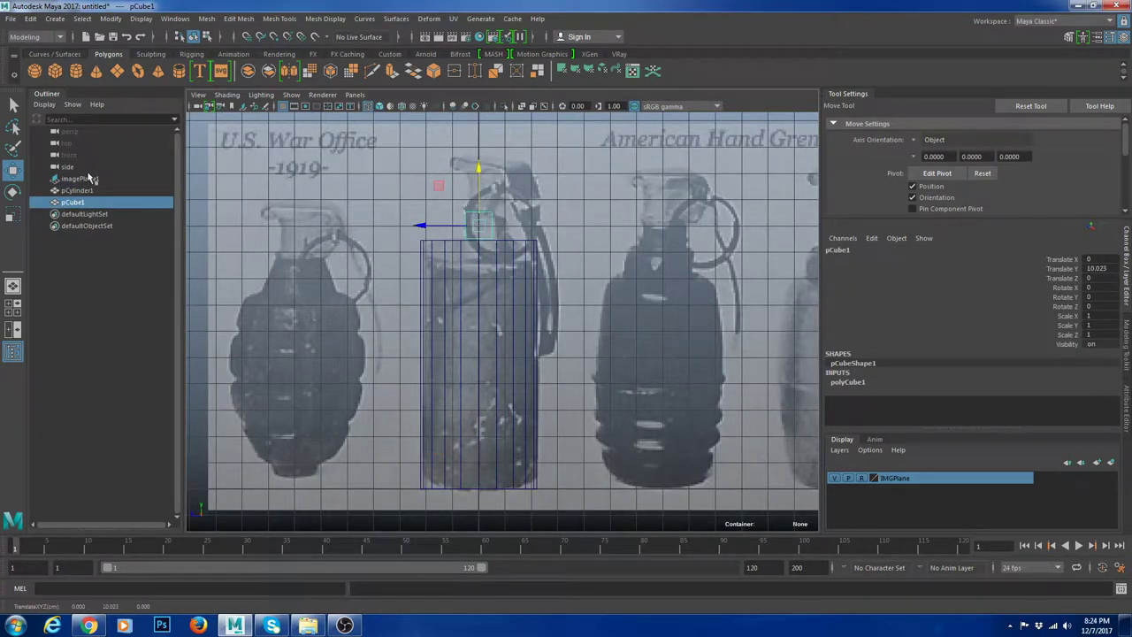
click(1010, 107)
Step: Scale the cube to about 3.856 in Y and 1.767 in Z to rough out the grenade's head
scroll(475, 194, up, 4)
key(r)
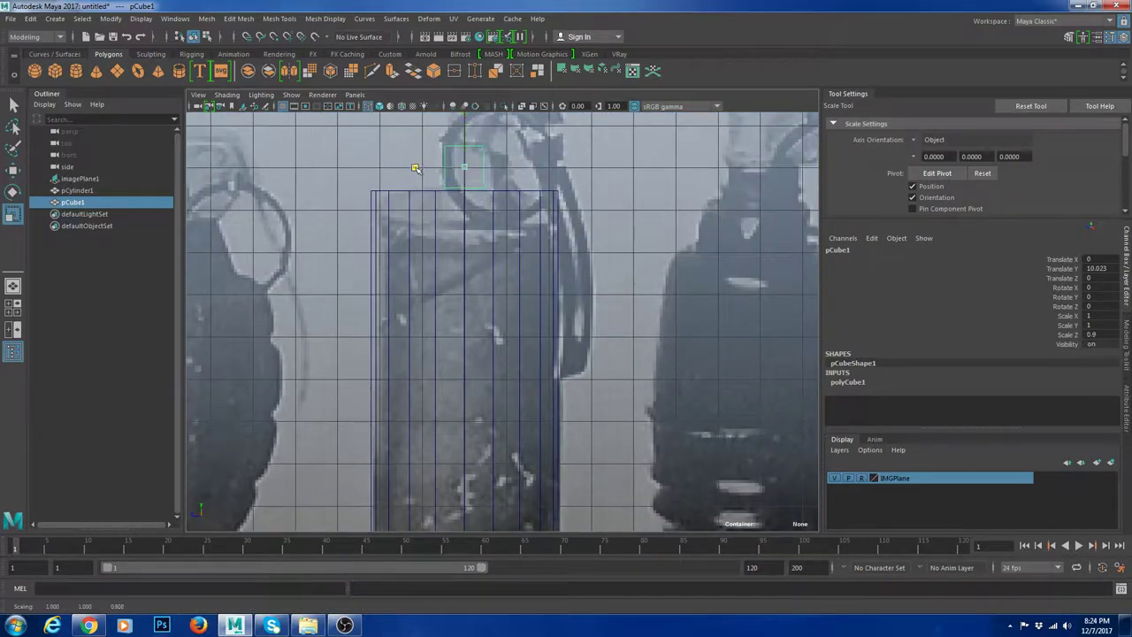
scroll(477, 221, down, 3)
drag(480, 233, 480, 83)
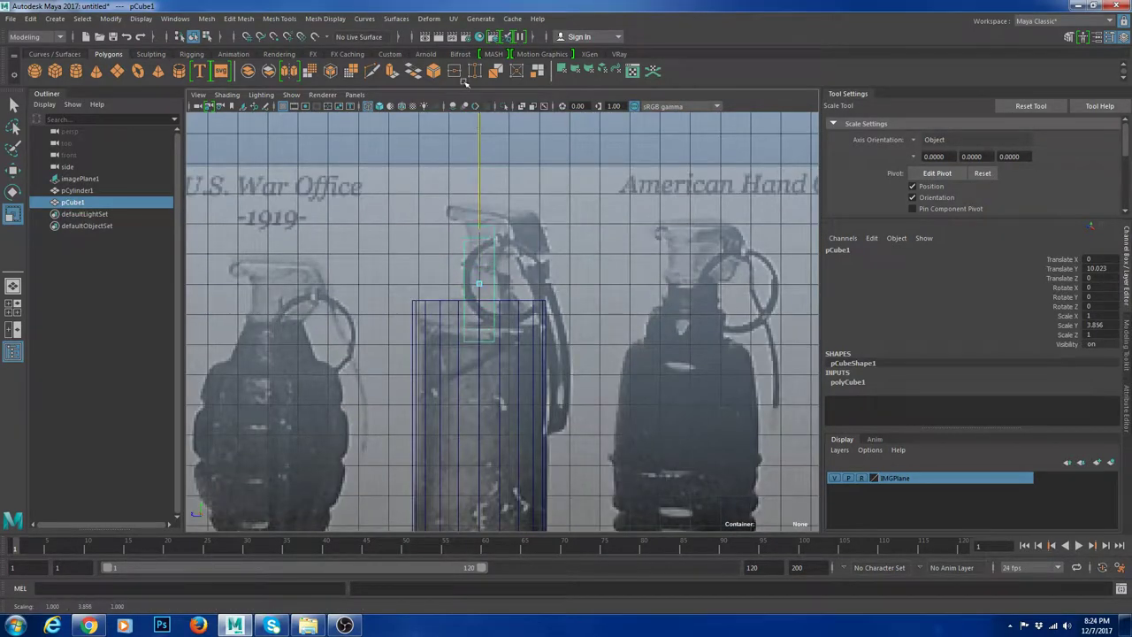
key(w)
key(r)
drag(426, 284, 386, 285)
Step: Move the cube's top vertices up to the top of the grenade head and its lever-side vertices outward
key(w)
right_drag(468, 261, 442, 256)
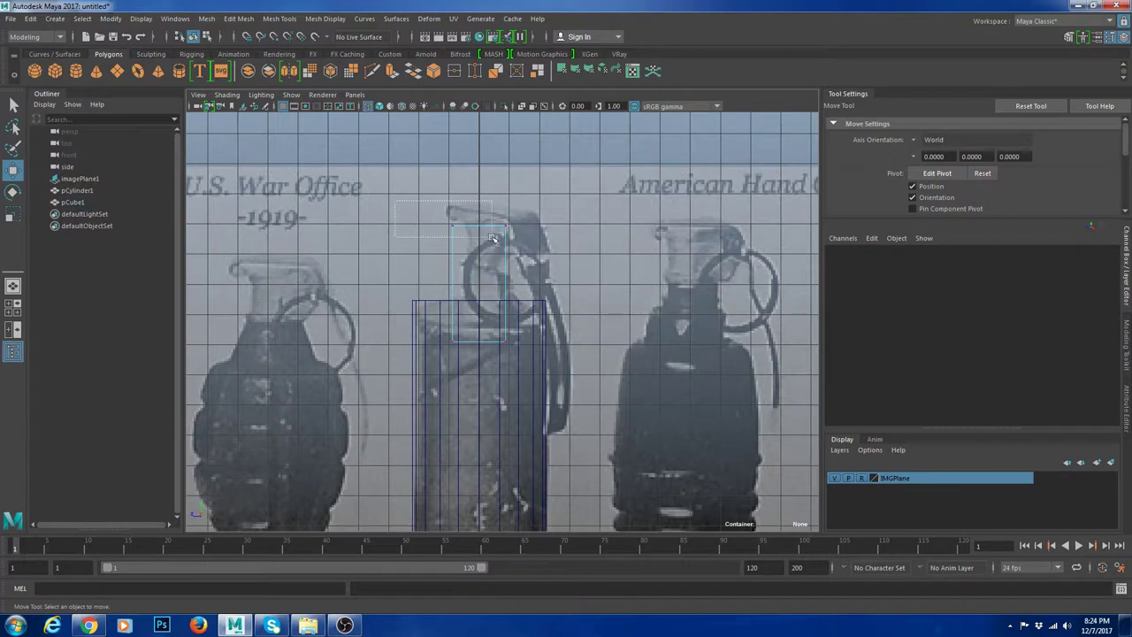
drag(431, 206, 529, 244)
mouse_move(481, 208)
mouse_down()
mouse_move(482, 188)
mouse_move(564, 357)
mouse_move(495, 201)
mouse_up()
key(ctrl+z)
drag(449, 273, 478, 274)
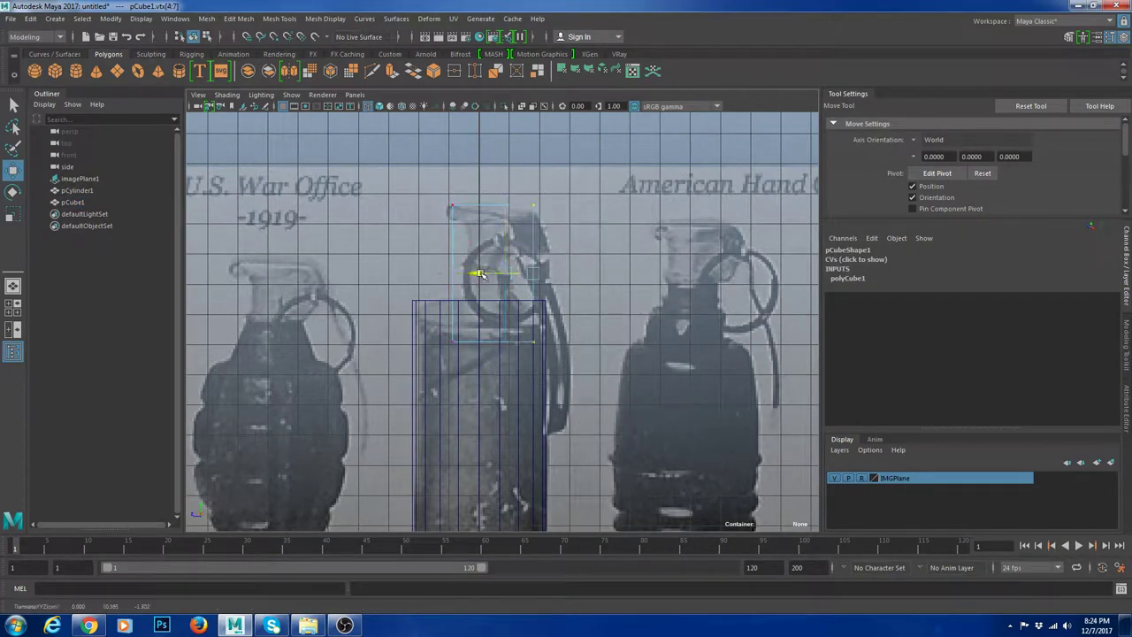
right_drag(501, 222, 550, 175)
click(552, 177)
Step: Duplicate the grenade head block and scale the copy to about 1.414 in Y
click(529, 255)
key(ctrl+d)
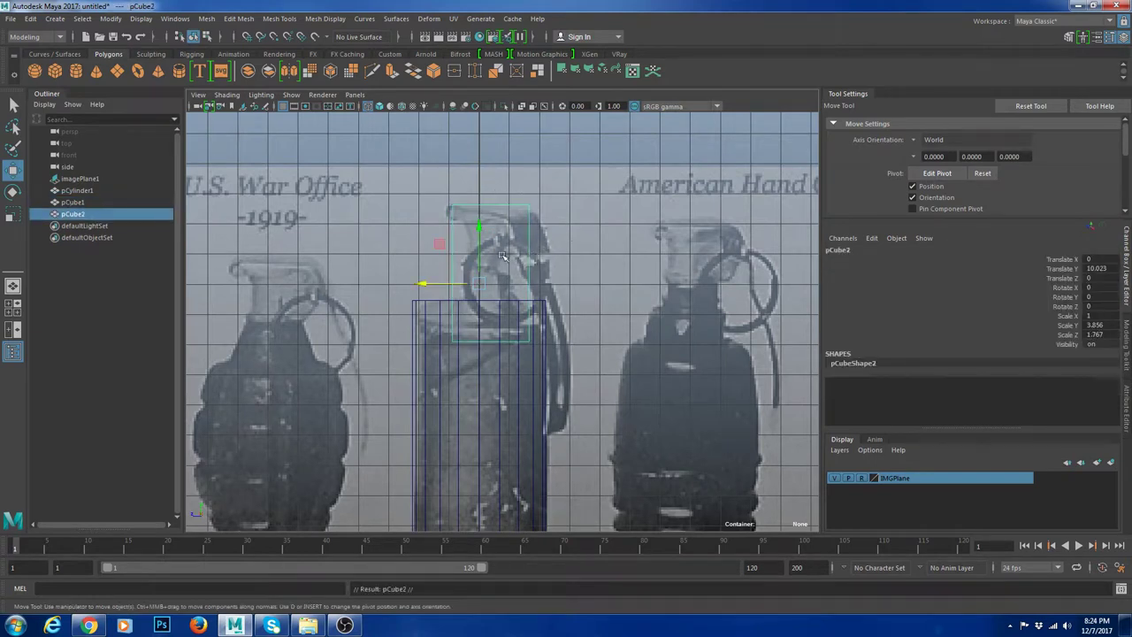
key(r)
drag(480, 233, 464, 285)
Step: Move the duplicated block to about Y 11.312 and Z -0.736, over the upper end of the grenade's lever
key(w)
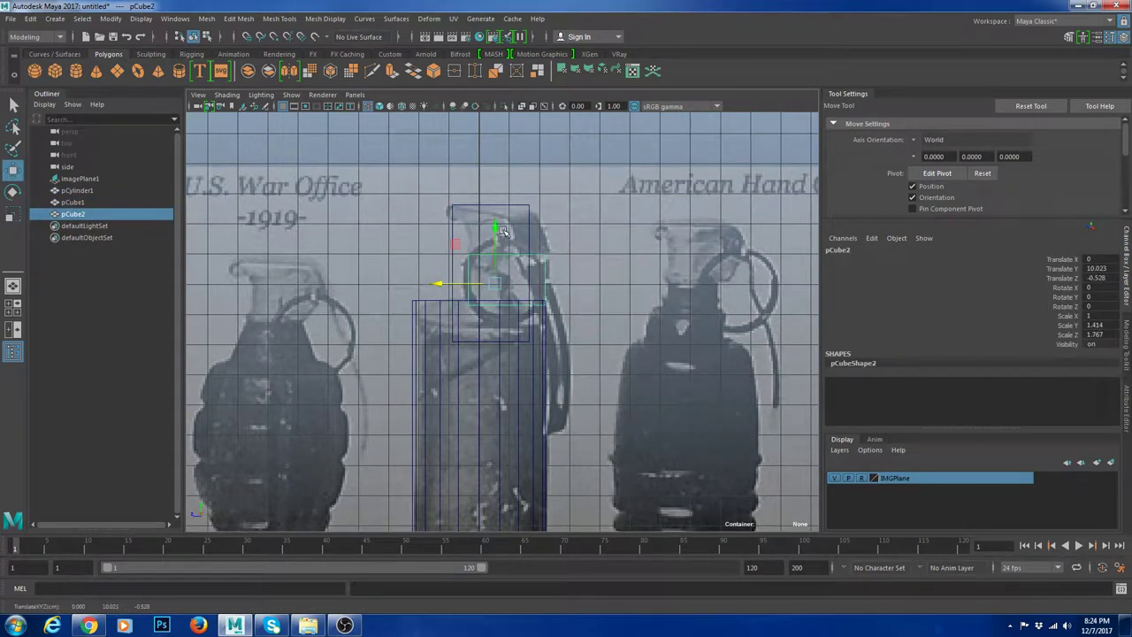
drag(501, 230, 501, 191)
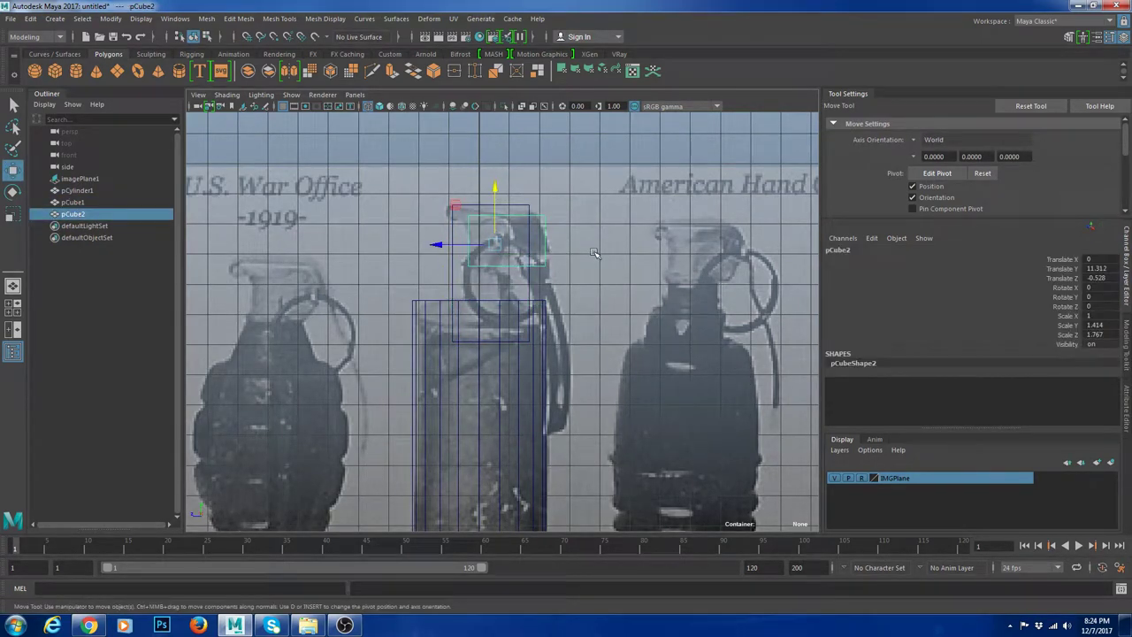
scroll(622, 230, up, 1)
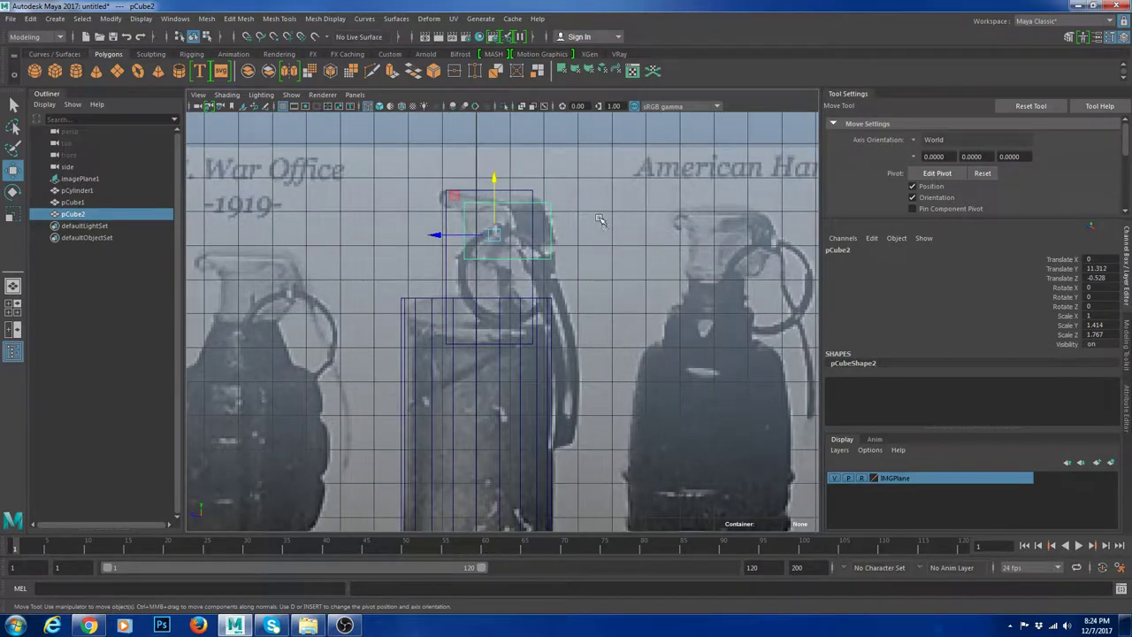
drag(471, 233, 460, 235)
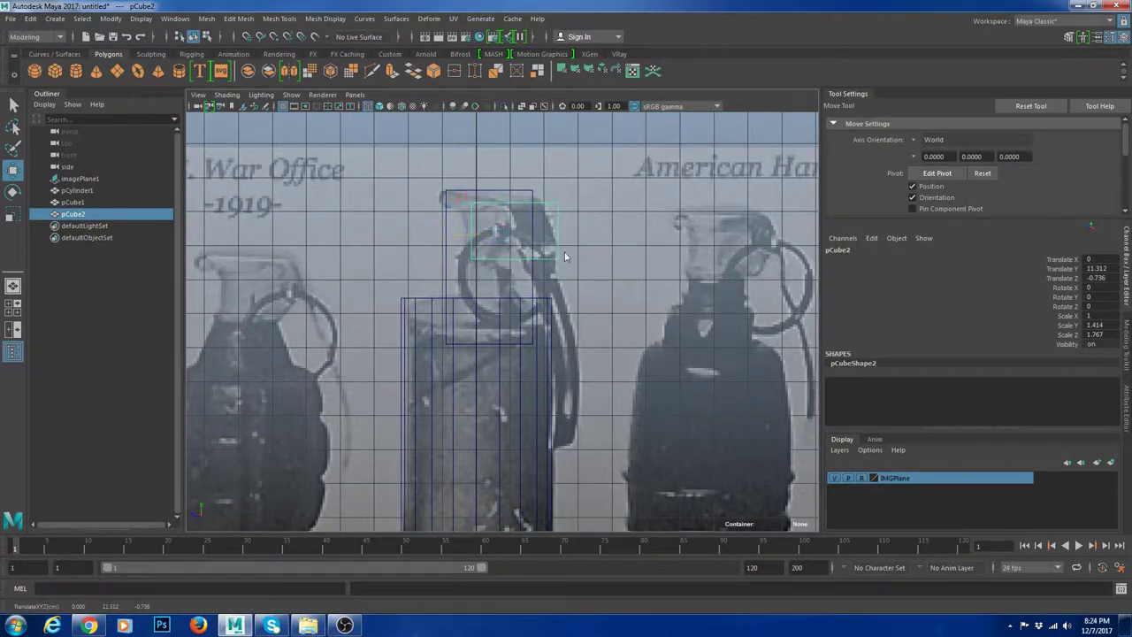
Step: Reset the Insert Edge Loop tool to its defaults and insert one vertical loop near the smaller block's lever-side end
key(g)
click(549, 259)
key(ctrl+z)
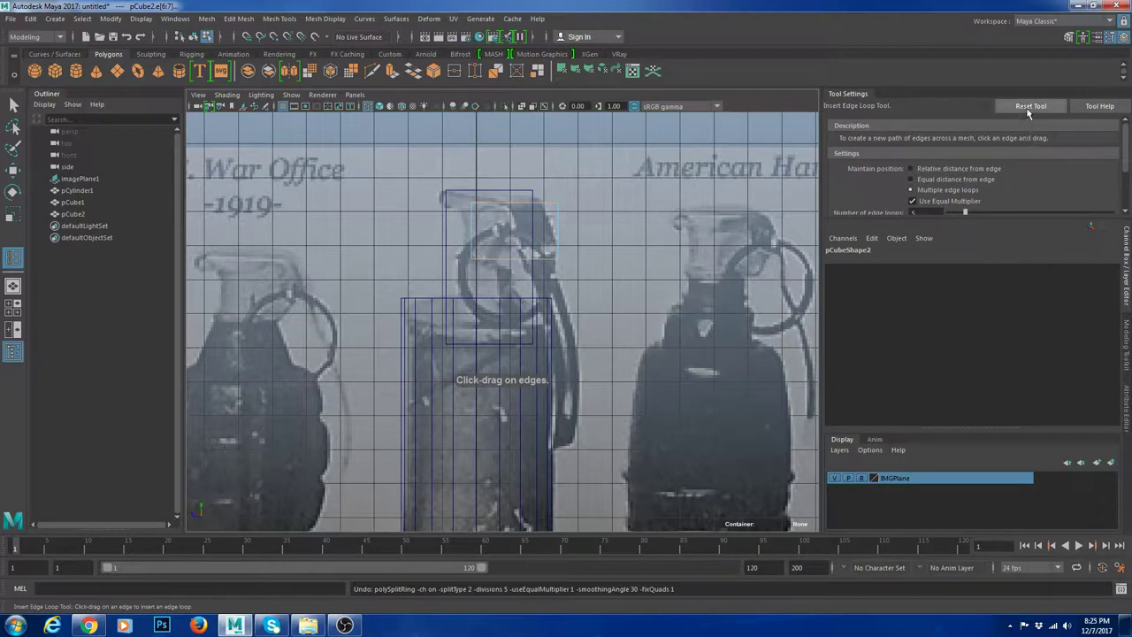
click(1028, 111)
drag(549, 261, 537, 260)
key(w)
Step: Extrude the bottom face at the smaller block's outer end downward and outward along the grenade's safety lever
right_drag(567, 259, 578, 294)
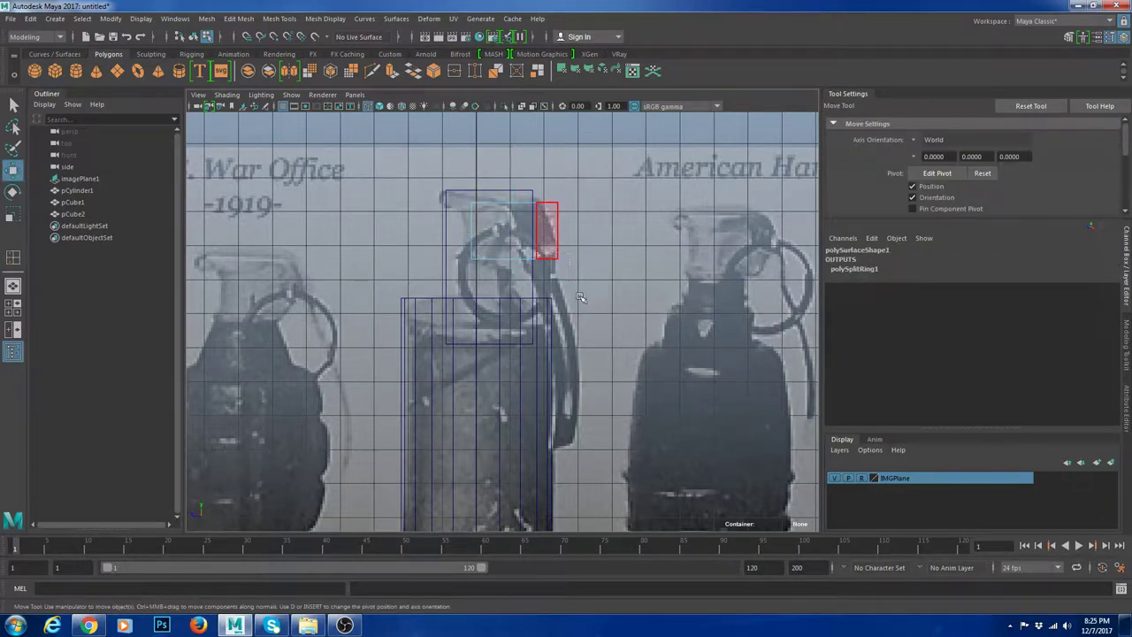
drag(580, 297, 544, 231)
ctrl+drag(425, 144, 625, 237)
shift+right_drag(623, 224, 624, 255)
key(w)
drag(547, 219, 557, 369)
drag(494, 412, 520, 412)
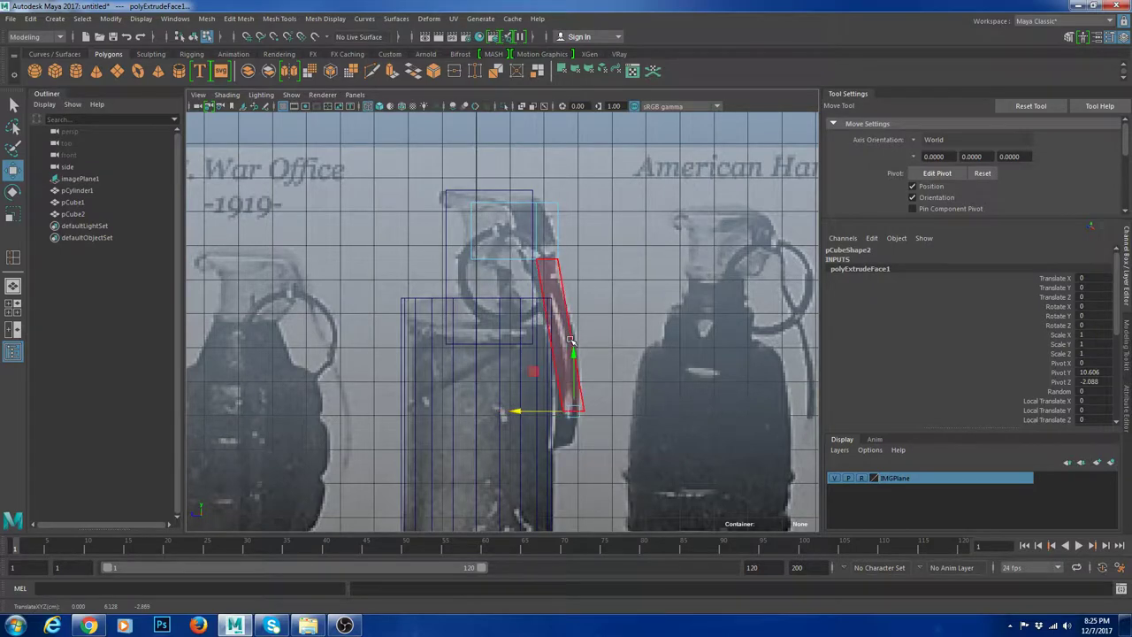
drag(572, 352, 572, 369)
drag(517, 427, 532, 428)
Step: Use Multi-Cut to cut diagonally from the smaller block's upper outer corner to the lower end of its edge loop
right_drag(553, 290, 619, 232)
click(567, 205)
right_drag(565, 202, 600, 190)
click(619, 189)
click(572, 204)
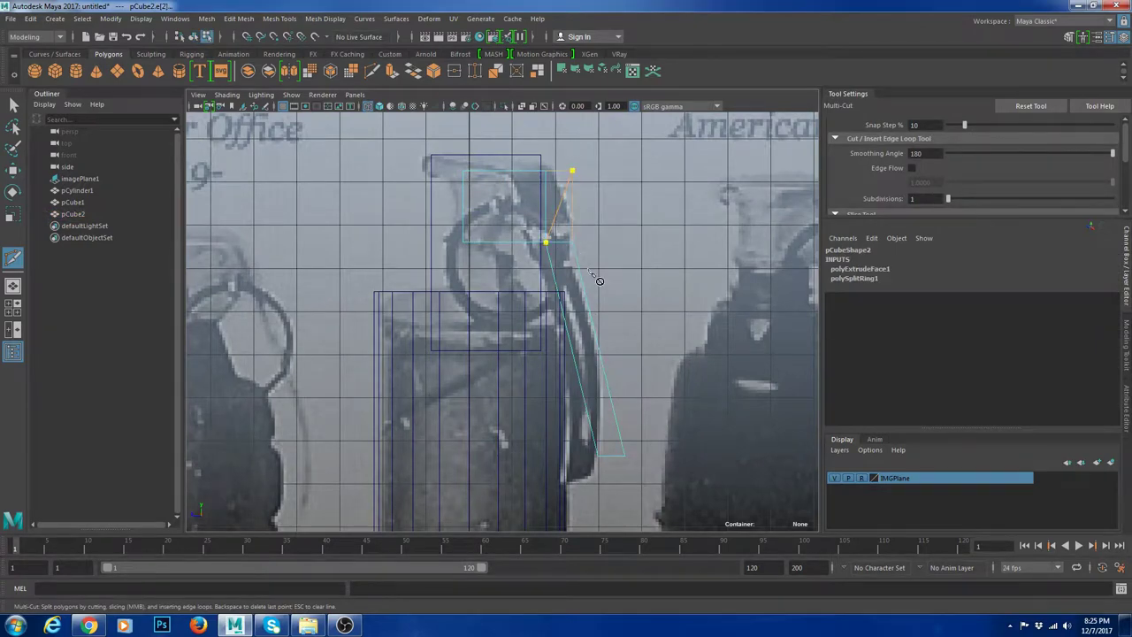
key(Escape)
Step: Switch to the perspective view and hide the IMGPlane layer
key(space)
key(space)
alt+drag(659, 223, 442, 270)
alt+right_drag(442, 269, 495, 268)
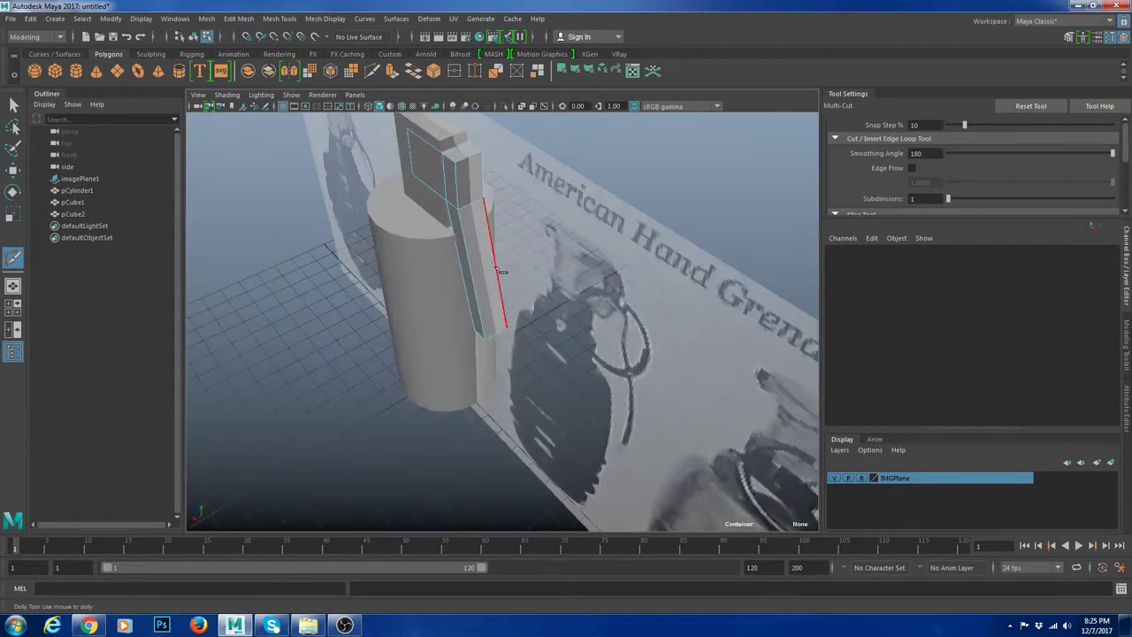
key(w)
click(836, 478)
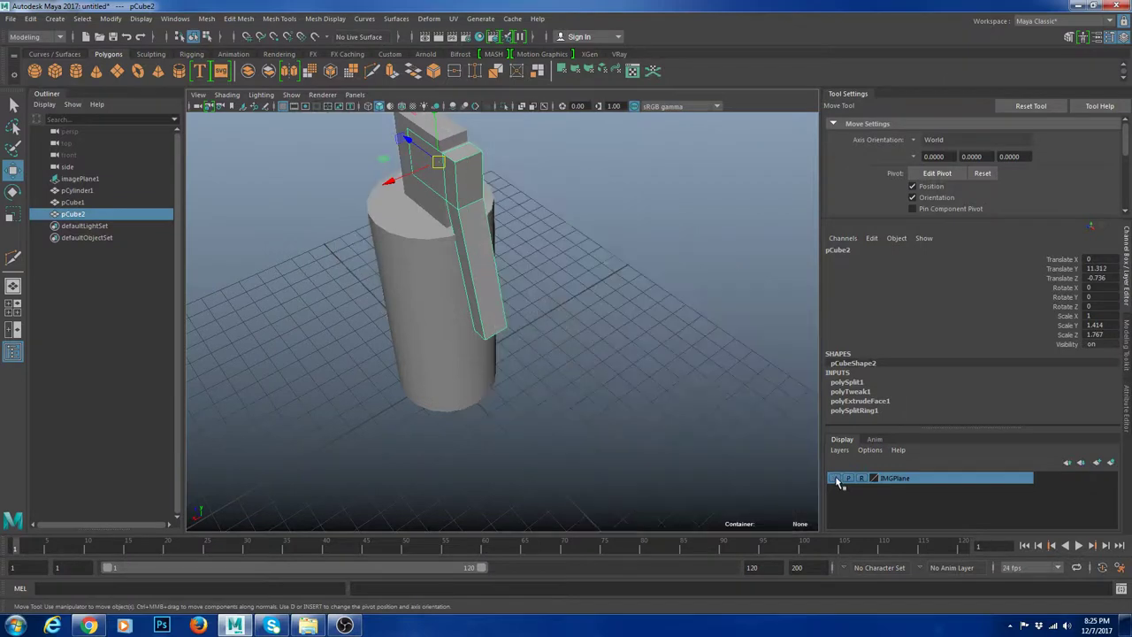
Step: Examine the rough grenade from around the model, selecting the body cylinder and the head block to inspect them
scroll(623, 323, down, 5)
alt+drag(610, 328, 508, 305)
click(583, 281)
scroll(548, 313, up, 5)
click(475, 291)
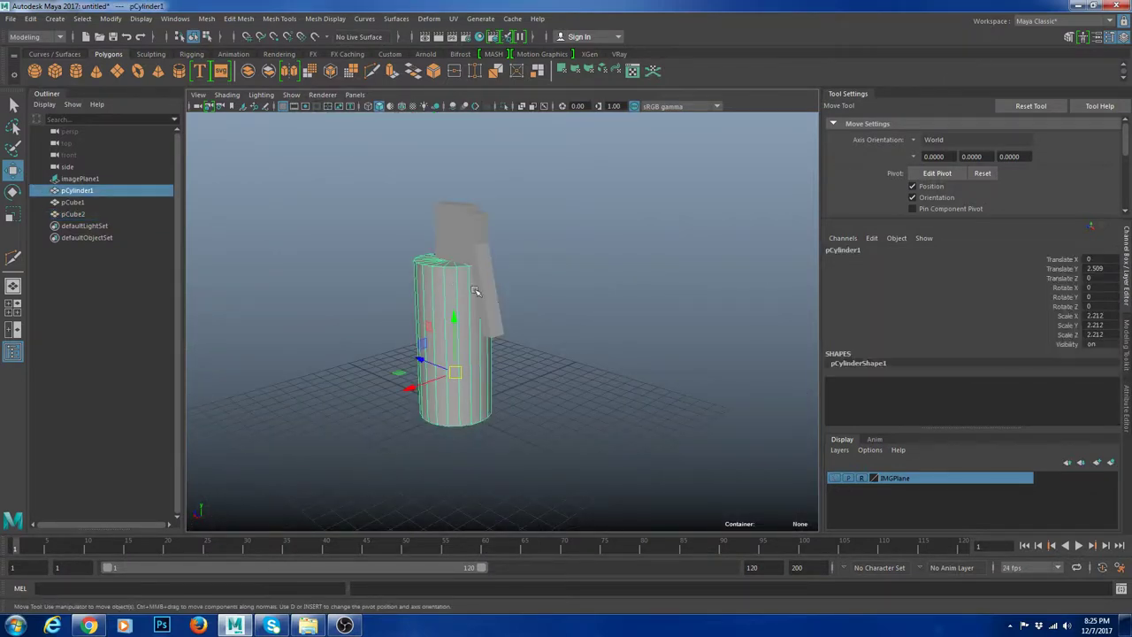
alt+middle_drag(475, 291, 495, 362)
scroll(552, 346, up, 3)
click(502, 346)
click(473, 396)
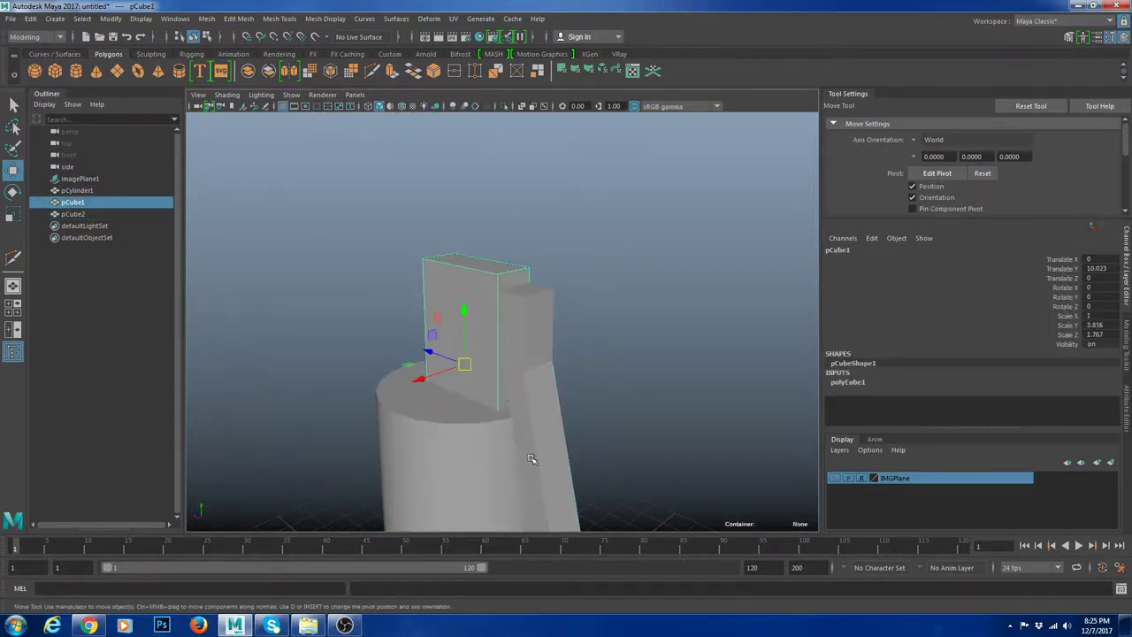
Step: Widen the head block along the X axis, undoing any stray extra scaling
key(r)
drag(434, 368, 398, 381)
key(w)
key(r)
mouse_move(473, 306)
mouse_down()
mouse_move(473, 316)
mouse_move(473, 306)
mouse_up()
key(ctrl+z)
Step: Move the lever object slightly outward along Z, away from the head block
click(532, 323)
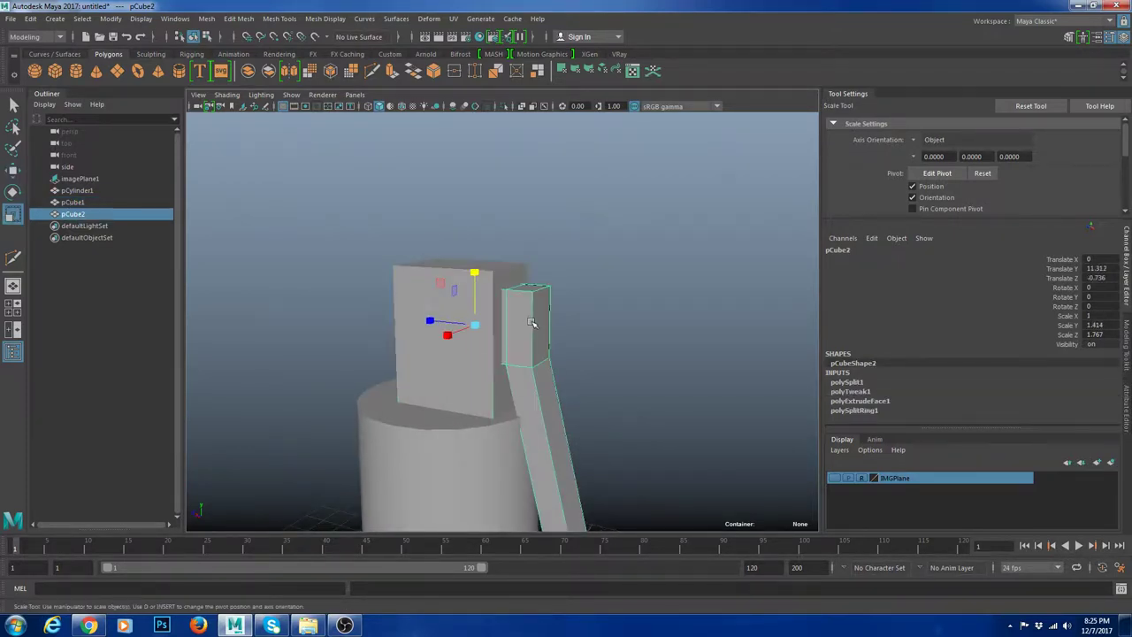
alt+drag(571, 412, 607, 412)
alt+middle_drag(607, 412, 568, 313)
alt+drag(568, 313, 576, 314)
key(w)
drag(425, 290, 430, 290)
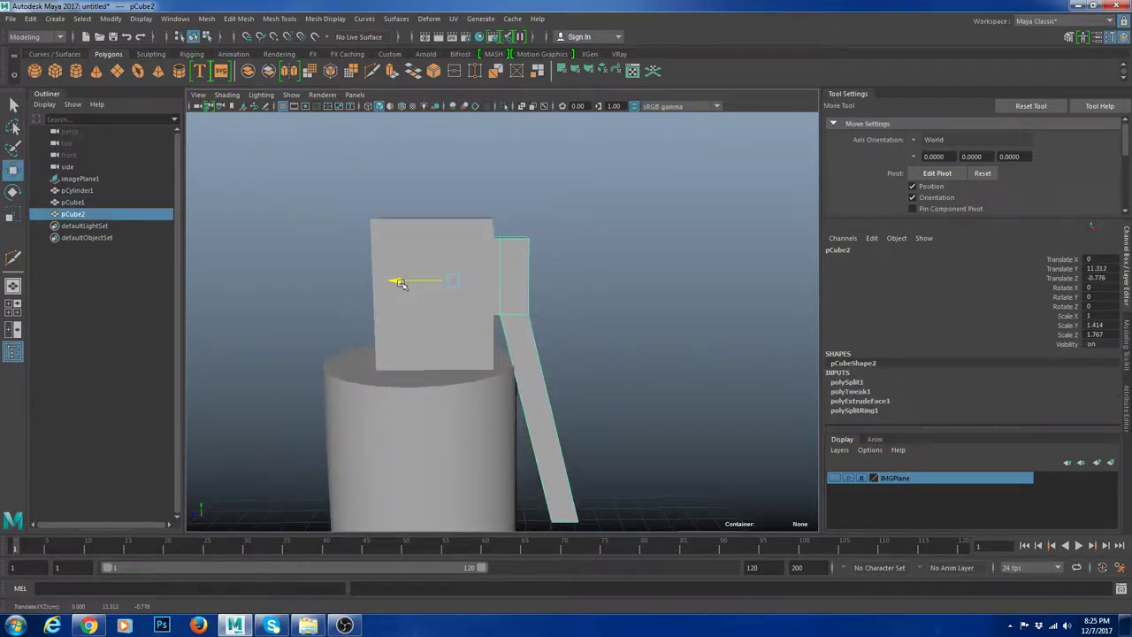
Step: Use Multi-Cut to cut diagonally across the opposite side face of the lever's upper block
key(y)
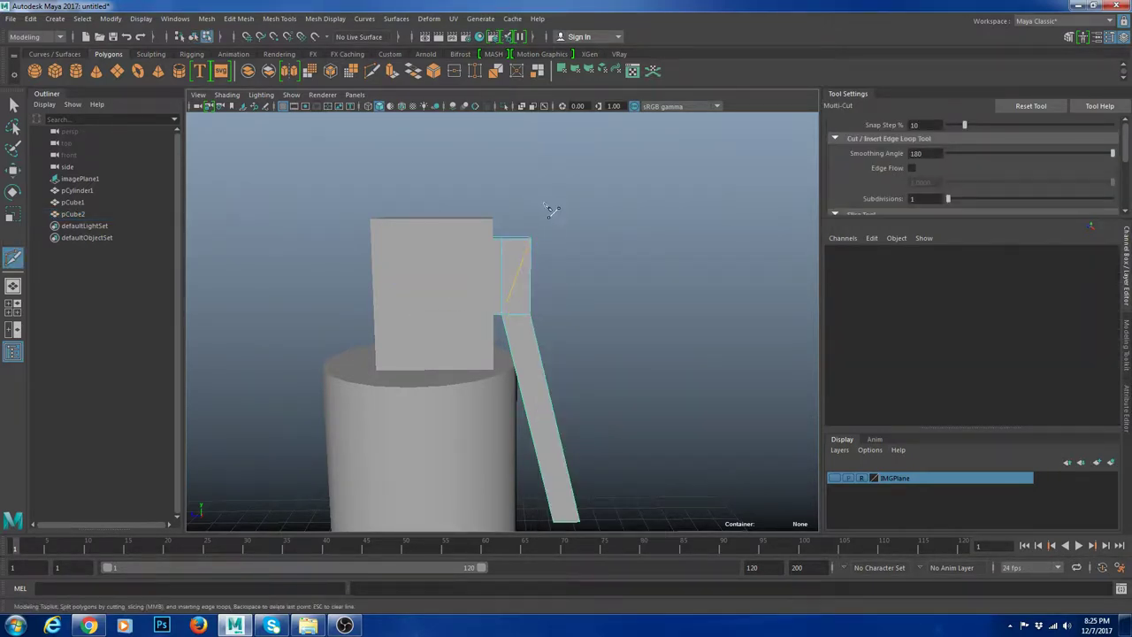
alt+drag(554, 212, 508, 263)
key(w)
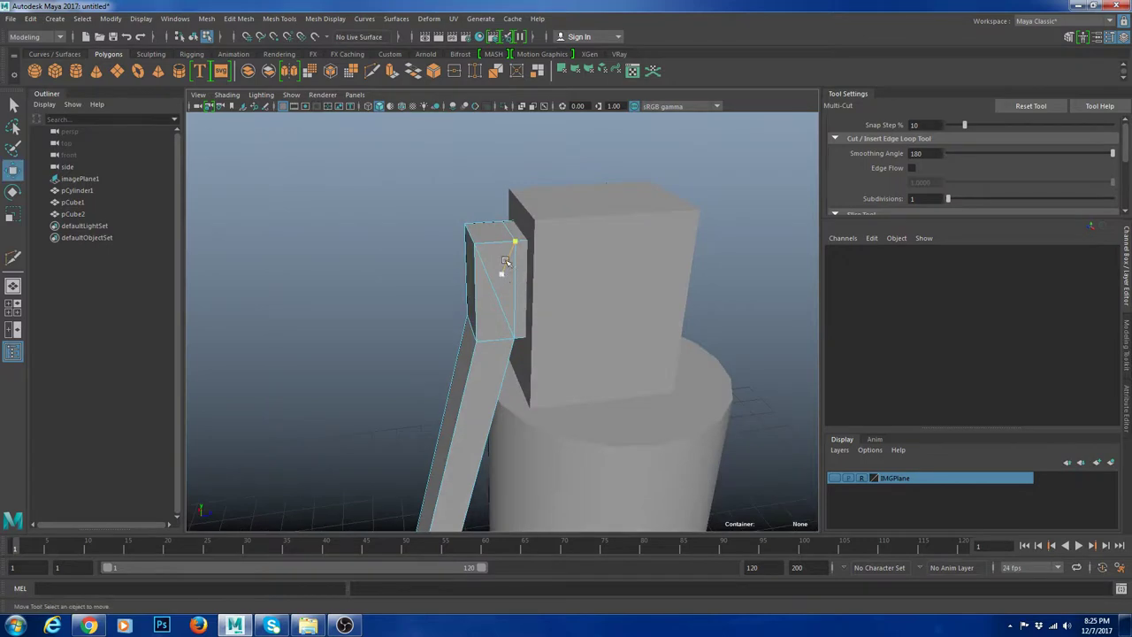
Step: Delete the lever block's vertical edge loop and the horizontal edge where the lever joins it, leaving the diagonal cut
click(518, 272)
shift+right_drag(599, 224, 582, 235)
click(473, 332)
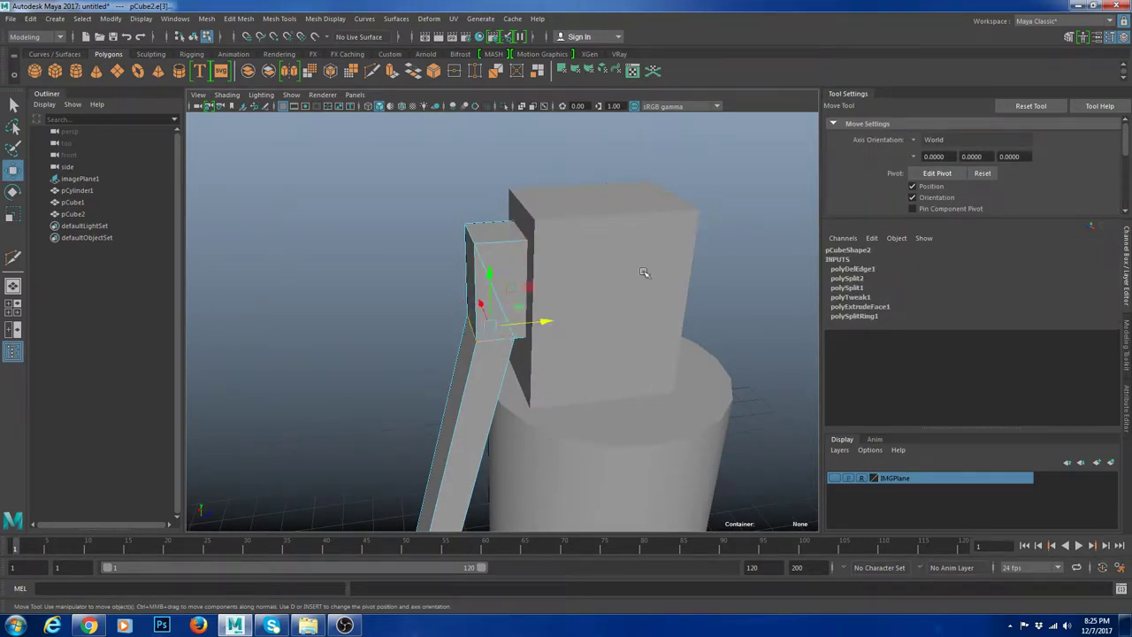
shift+right_drag(643, 272, 632, 282)
alt+drag(509, 344, 756, 330)
right_drag(513, 298, 581, 212)
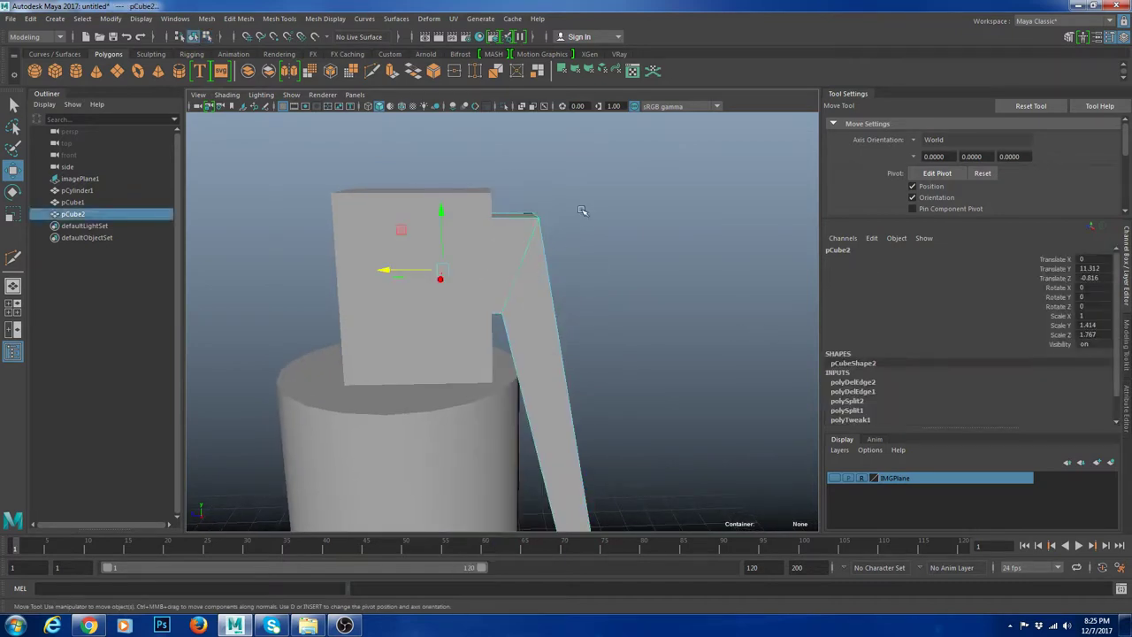
Step: Examine the grenade blockout from several sides and distances, checking how the lever, head block and cylinder fit together
click(583, 218)
scroll(550, 334, down, 5)
alt+drag(551, 336, 498, 323)
click(485, 316)
scroll(564, 324, up, 5)
click(566, 342)
scroll(566, 342, down, 6)
alt+drag(567, 342, 667, 362)
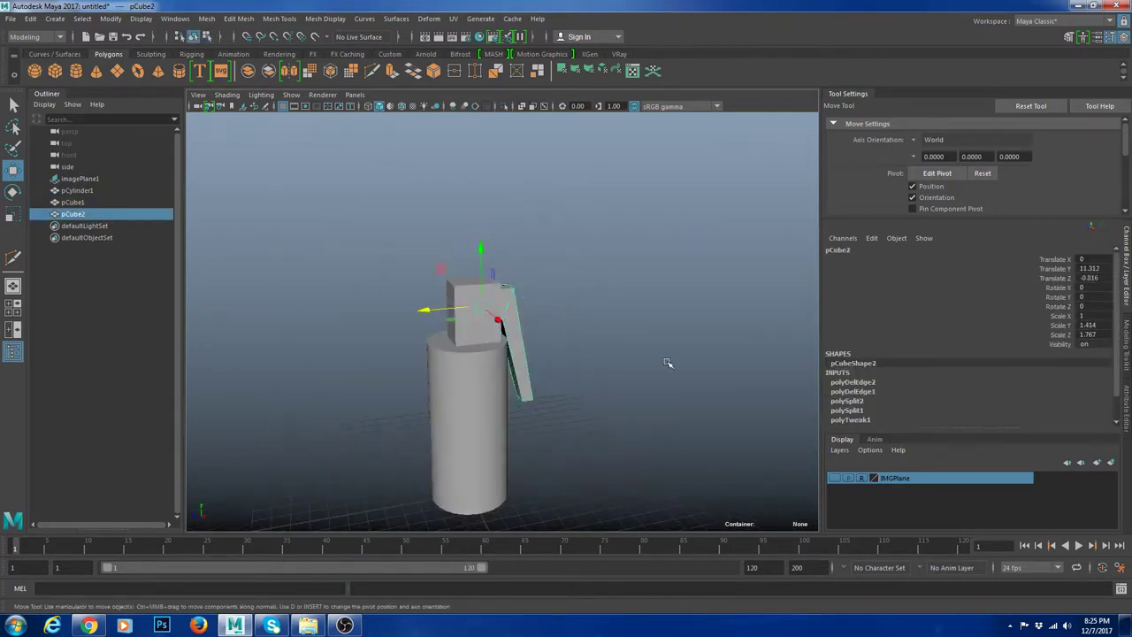
click(668, 364)
drag(433, 292, 649, 409)
click(677, 393)
Step: Raise the body cylinder's top vertices so the body reaches further up the head block
scroll(649, 410, up, 6)
click(444, 416)
right_drag(442, 414, 367, 408)
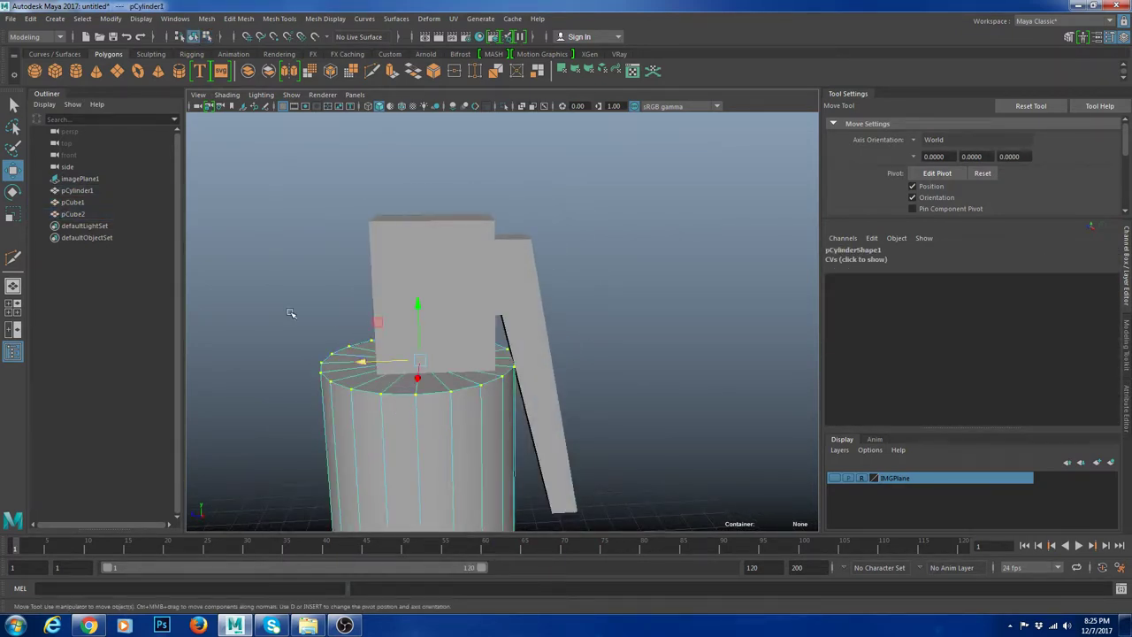
drag(252, 301, 622, 451)
drag(420, 334, 443, 306)
Step: Move the lever outward along Z to -1.174, clear of the raised cylinder
click(542, 310)
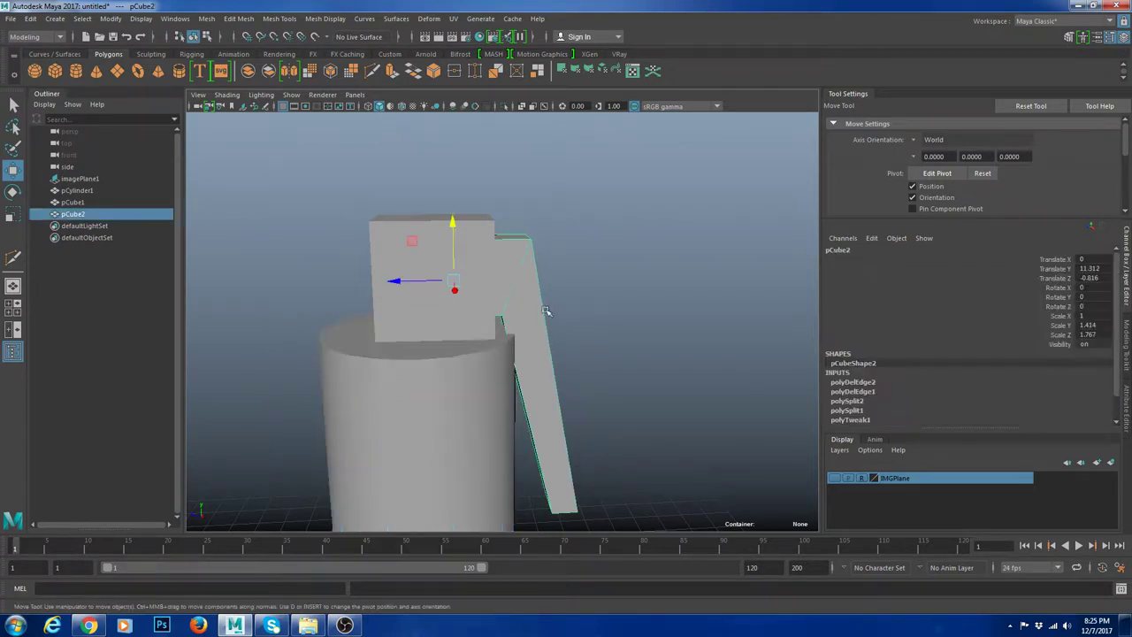
alt+drag(547, 311, 538, 302)
mouse_move(428, 284)
mouse_down()
mouse_move(465, 284)
mouse_move(442, 287)
mouse_up()
click(601, 321)
scroll(620, 369, down, 6)
alt+drag(621, 370, 558, 381)
scroll(554, 376, up, 6)
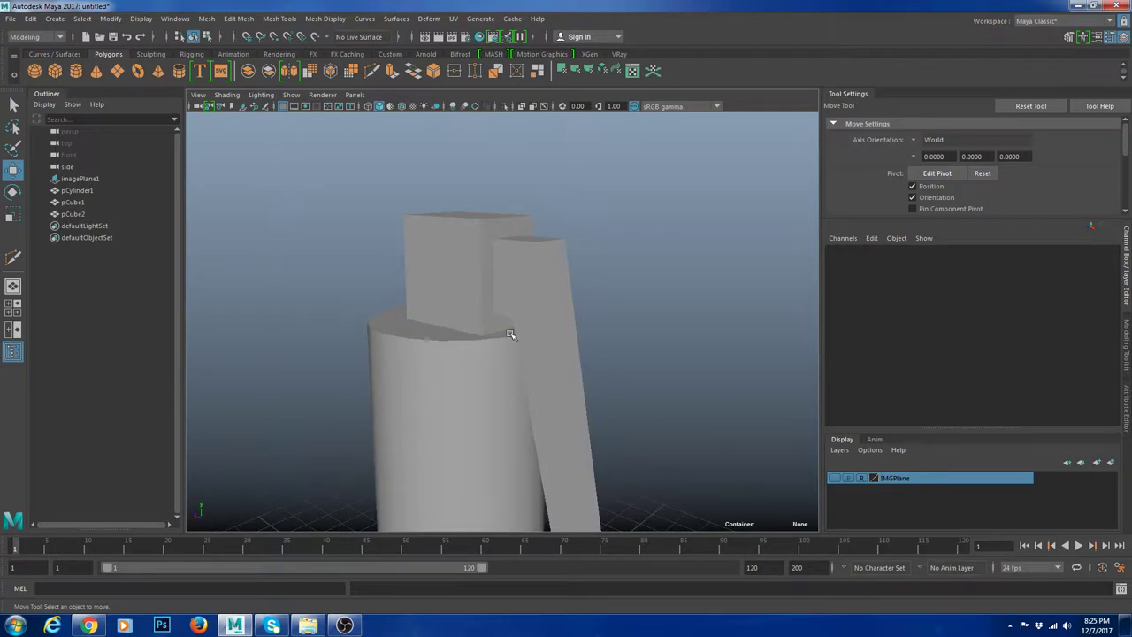
Step: Lower the head block's top vertices on the side opposite the lever so its top slopes
alt+drag(426, 247, 613, 287)
click(447, 276)
key(F9)
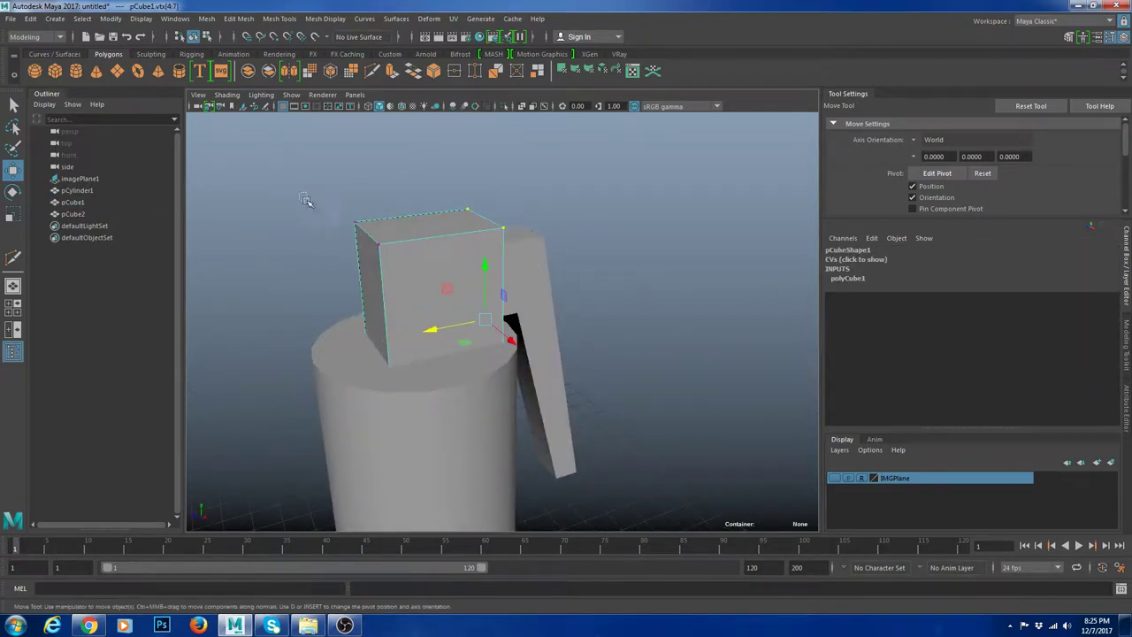
drag(310, 203, 395, 258)
drag(368, 189, 389, 221)
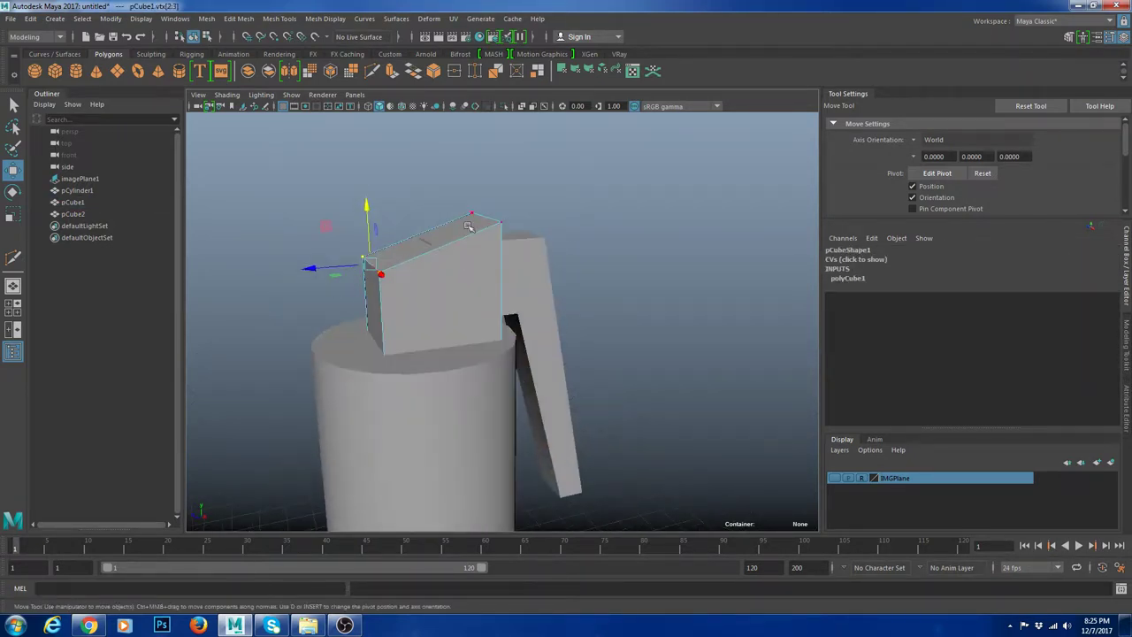
Step: Lower the lever object's inner top vertices so they sit inside the sloped head block
click(542, 249)
right_drag(511, 215, 440, 213)
drag(359, 207, 461, 264)
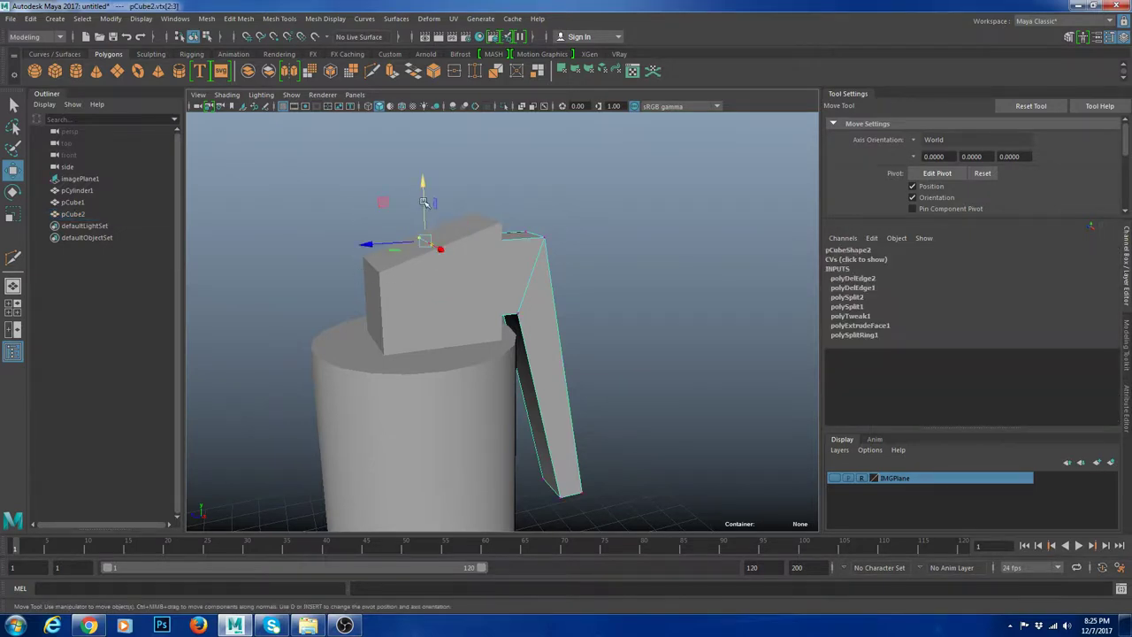
drag(430, 206, 430, 218)
right_drag(531, 251, 576, 212)
click(576, 211)
alt+drag(596, 276, 579, 285)
click(556, 296)
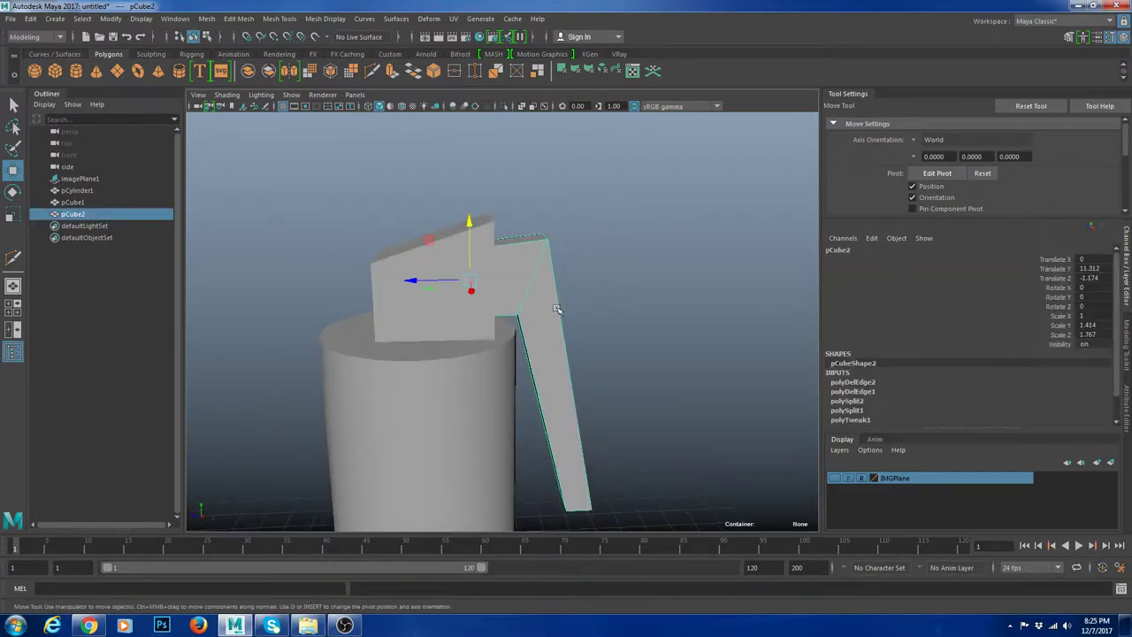
right_drag(557, 308, 547, 258)
scroll(564, 299, down, 5)
right_drag(554, 306, 593, 262)
alt+drag(577, 317, 535, 313)
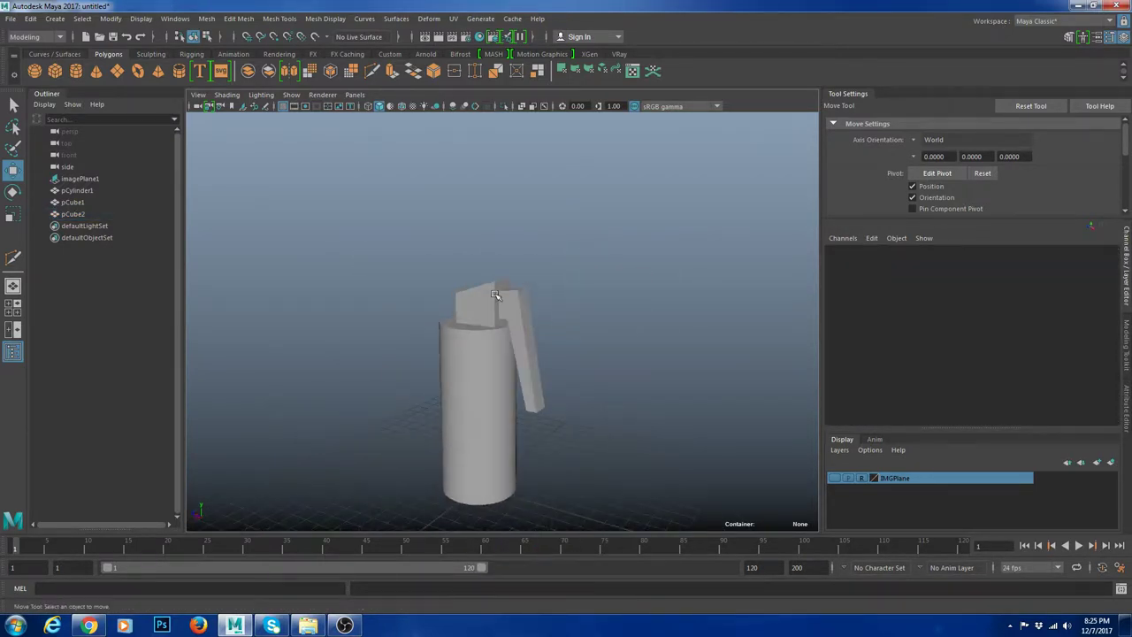
Step: Combine the head block, lever and body cylinder into one mesh and delete its construction history
click(490, 303)
shift+click(528, 358)
shift+click(490, 384)
shift+right_drag(657, 396, 646, 383)
key(alt+shift+d)
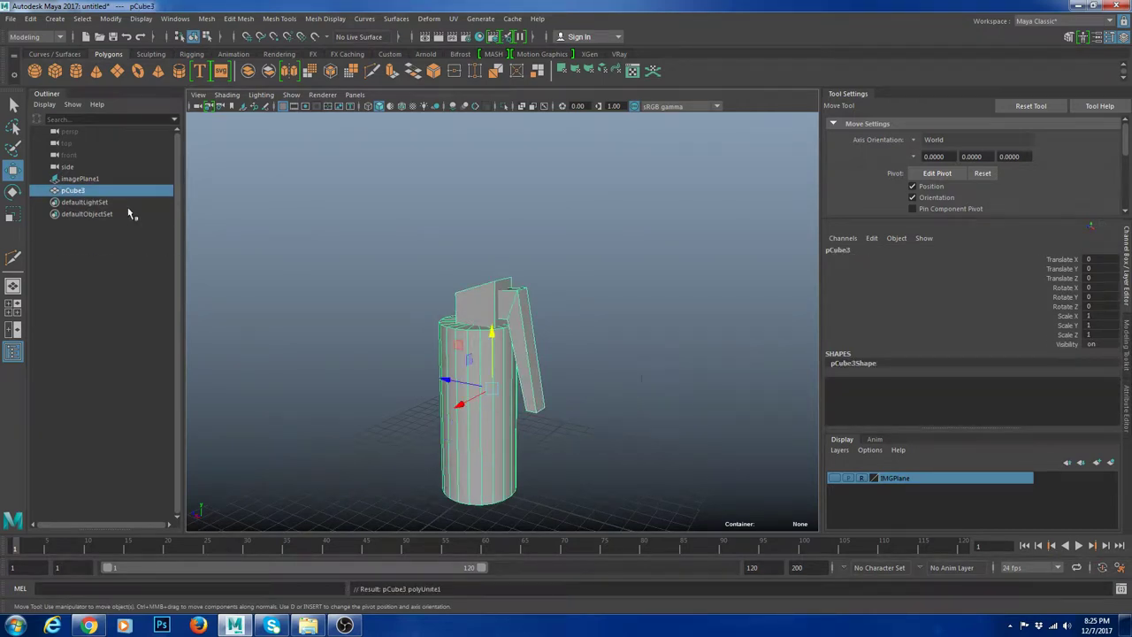
Step: Rename the combined mesh as Base
double_click(103, 191)
text(Base)
click(154, 244)
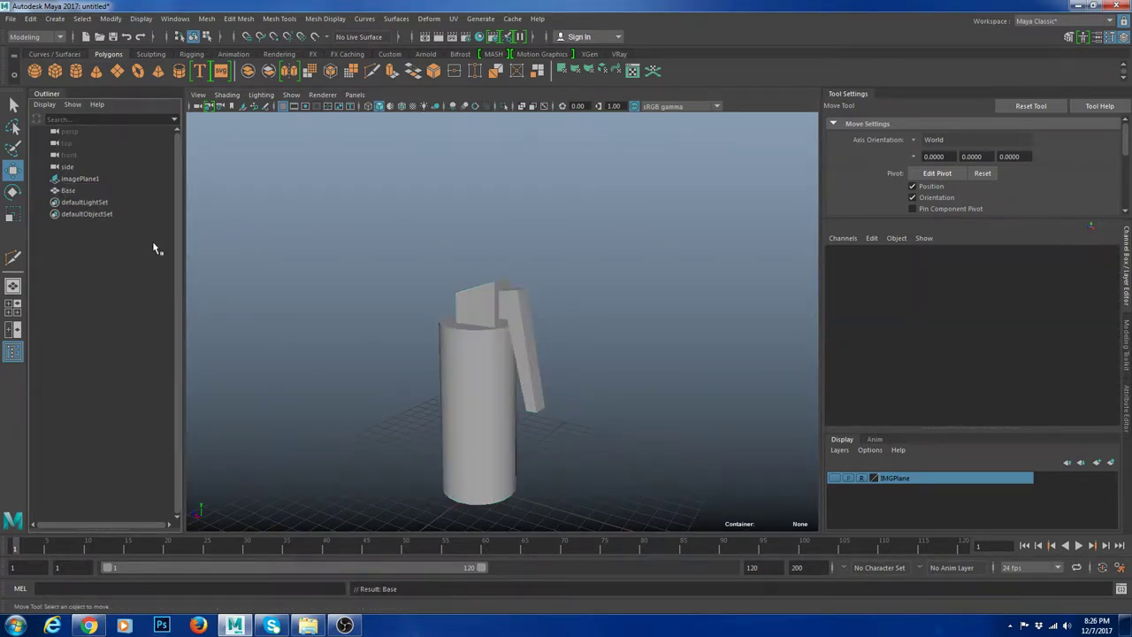
Step: Group the Base mesh and name the group grenade
click(106, 193)
key(ctrl+g)
double_click(102, 191)
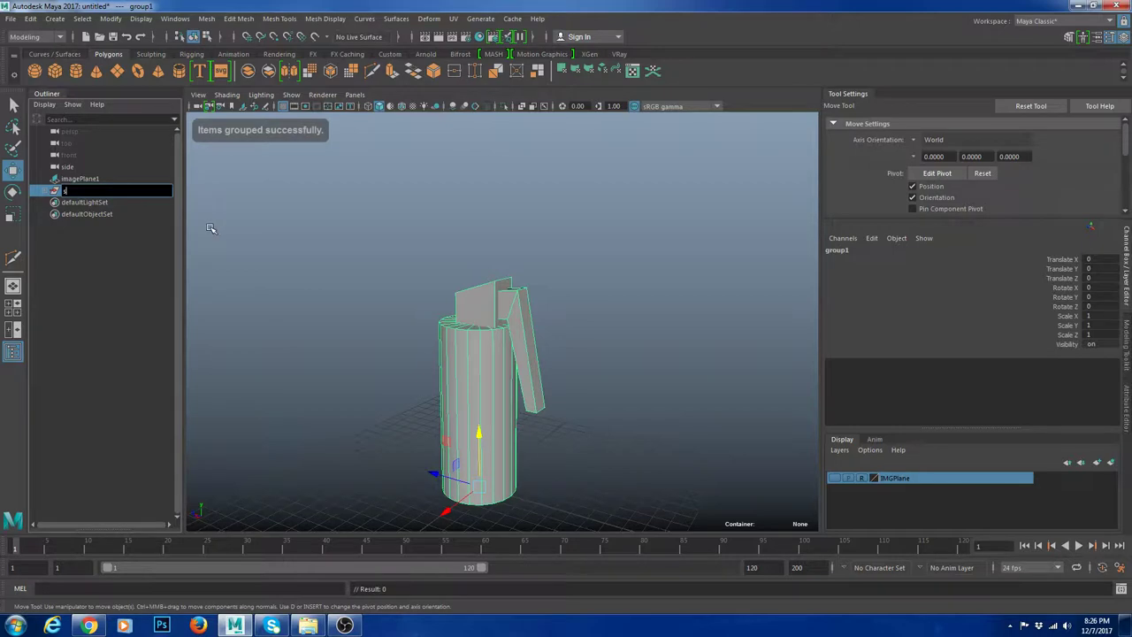
text(grenade)
key(Return)
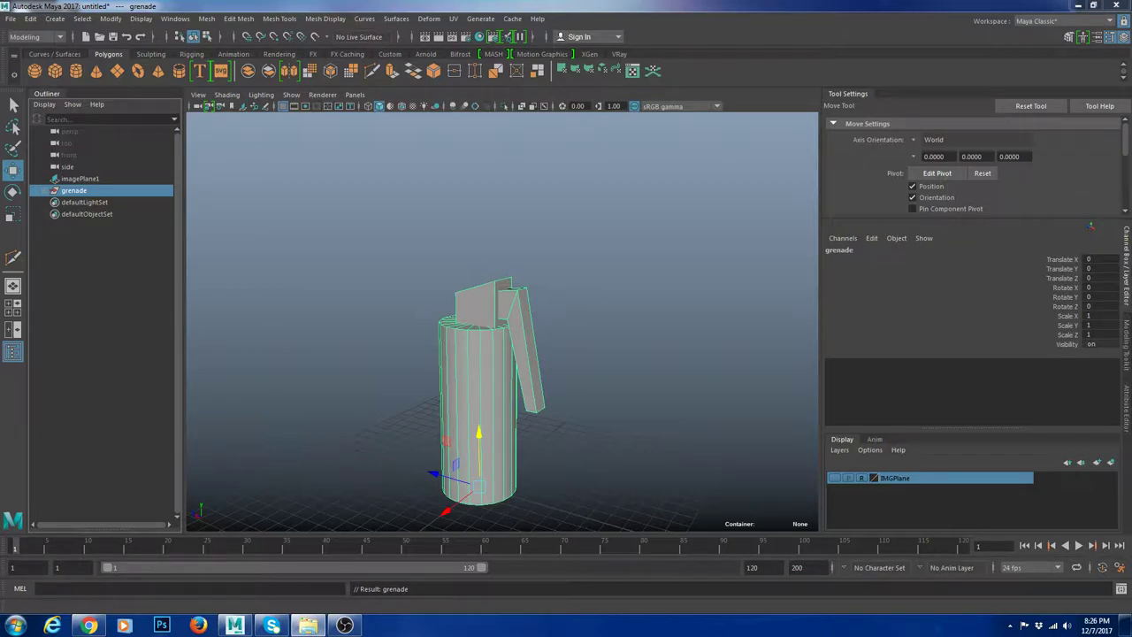
Step: Duplicate Base inside the grenade group, hide the original and select the copy
click(642, 394)
click(456, 405)
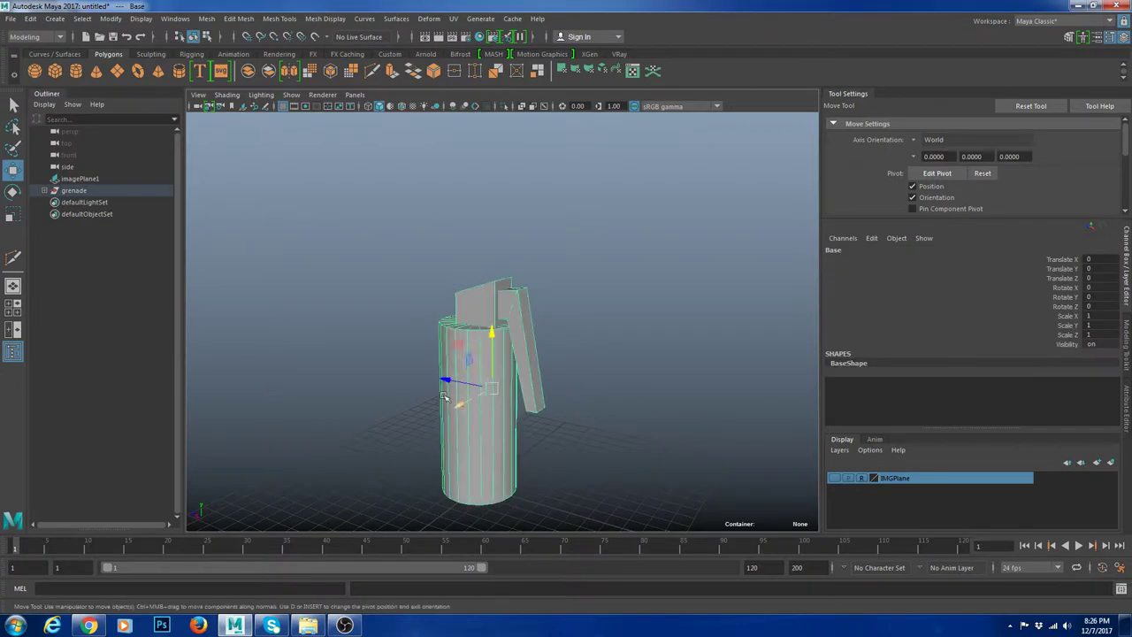
alt+drag(456, 405, 489, 395)
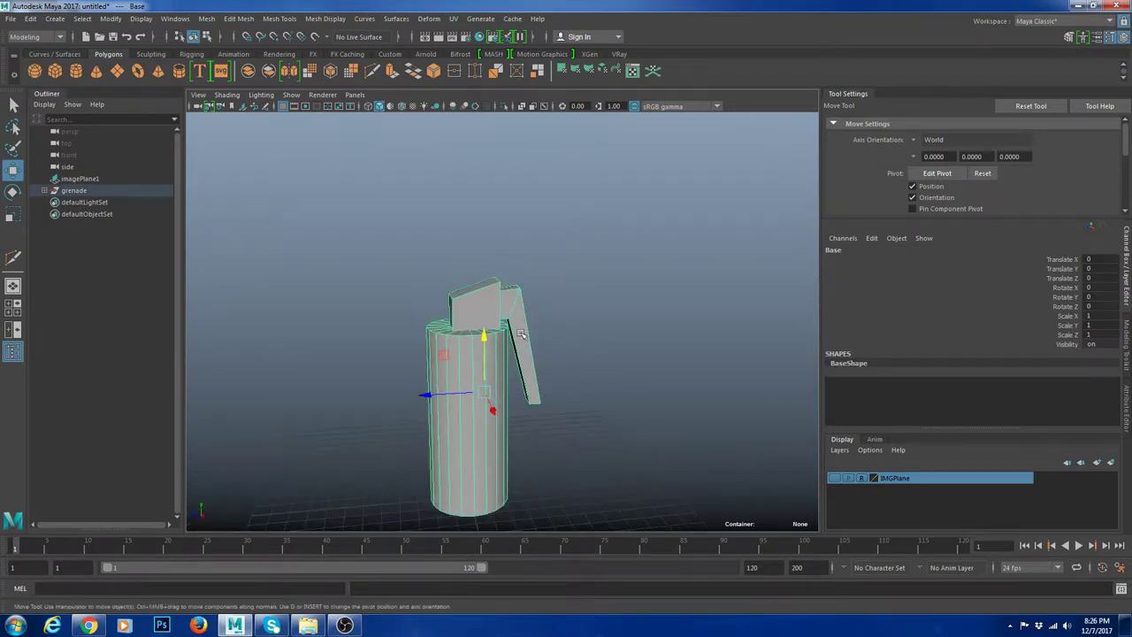
click(44, 190)
key(ctrl+d)
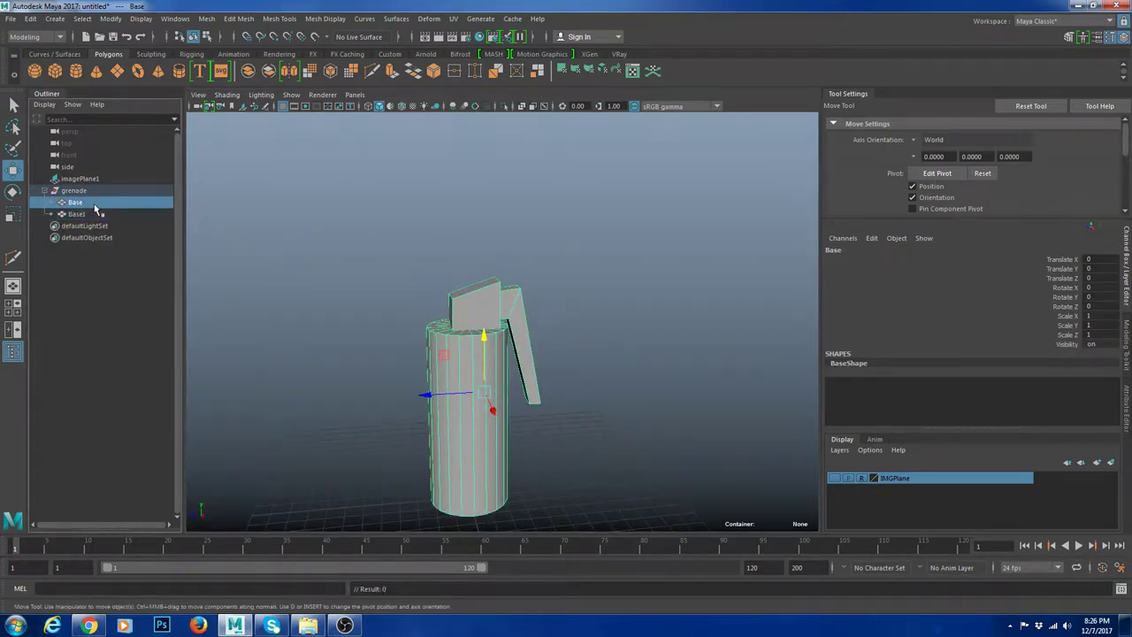
key(ctrl+h)
click(430, 379)
Step: Insert three evenly spaced edge loops around the copy's cylinder using Insert Edge Loop with multiple edge loops set to 3
alt+right_drag(430, 379, 532, 288)
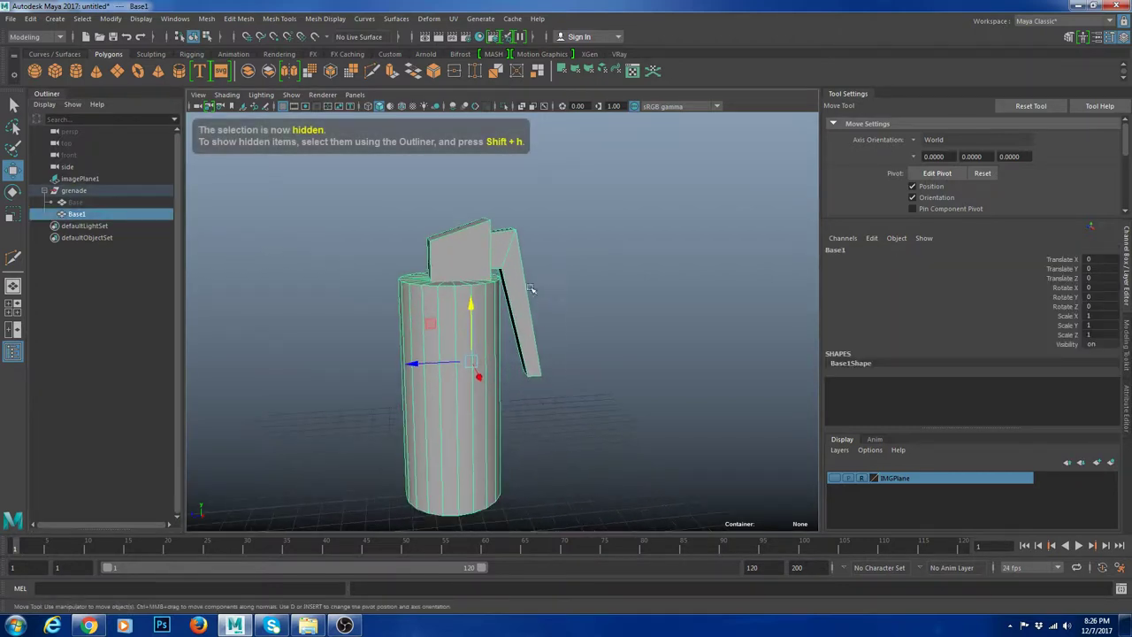
alt+drag(455, 351, 486, 338)
alt+middle_drag(545, 368, 515, 321)
alt+drag(515, 321, 461, 281)
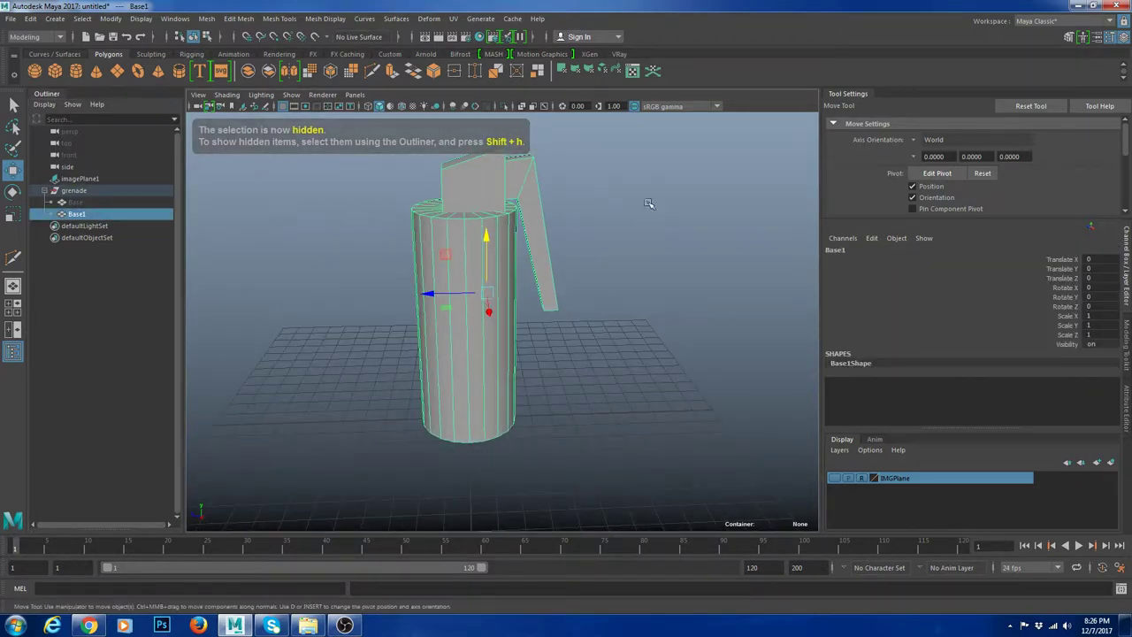
shift+right_drag(675, 186, 648, 206)
click(926, 190)
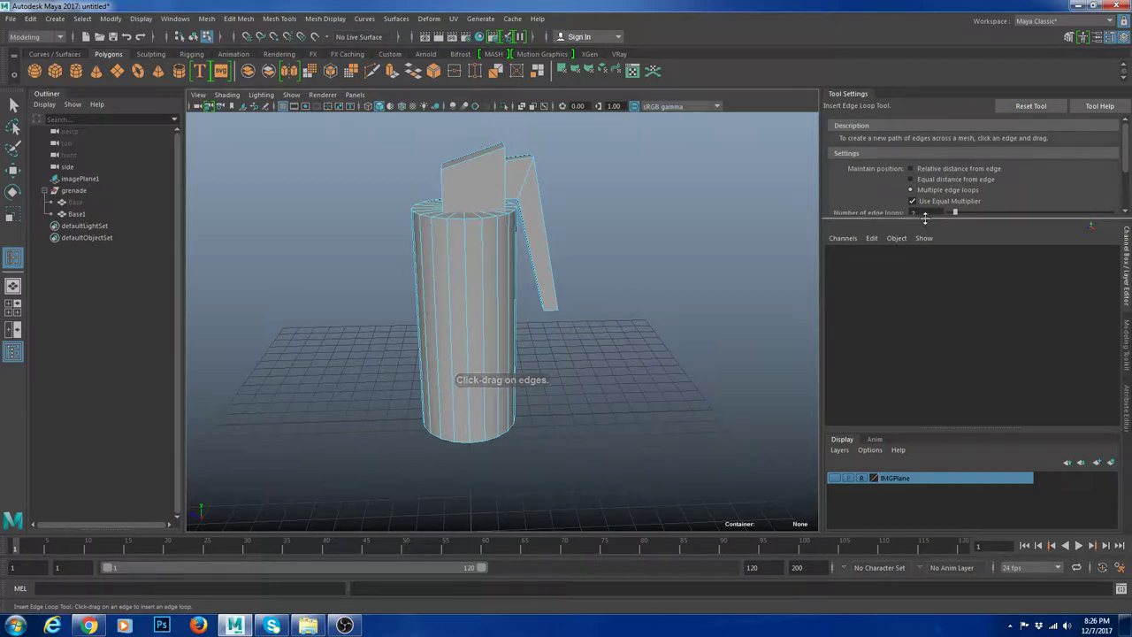
drag(953, 219, 948, 310)
key(Return)
click(497, 276)
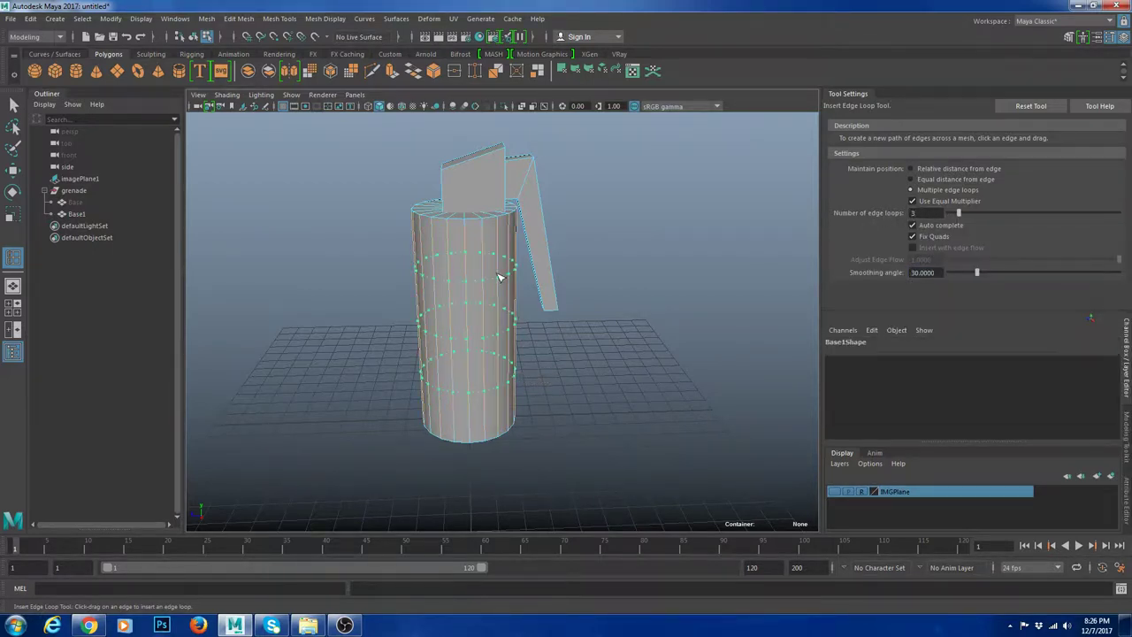
Step: Try to spread the three cylinder edge loops apart vertically and shift them, and undo both changes
alt+drag(514, 332, 518, 306)
key(r)
mouse_move(471, 271)
mouse_down()
mouse_move(462, 259)
mouse_move(467, 270)
mouse_up()
key(w)
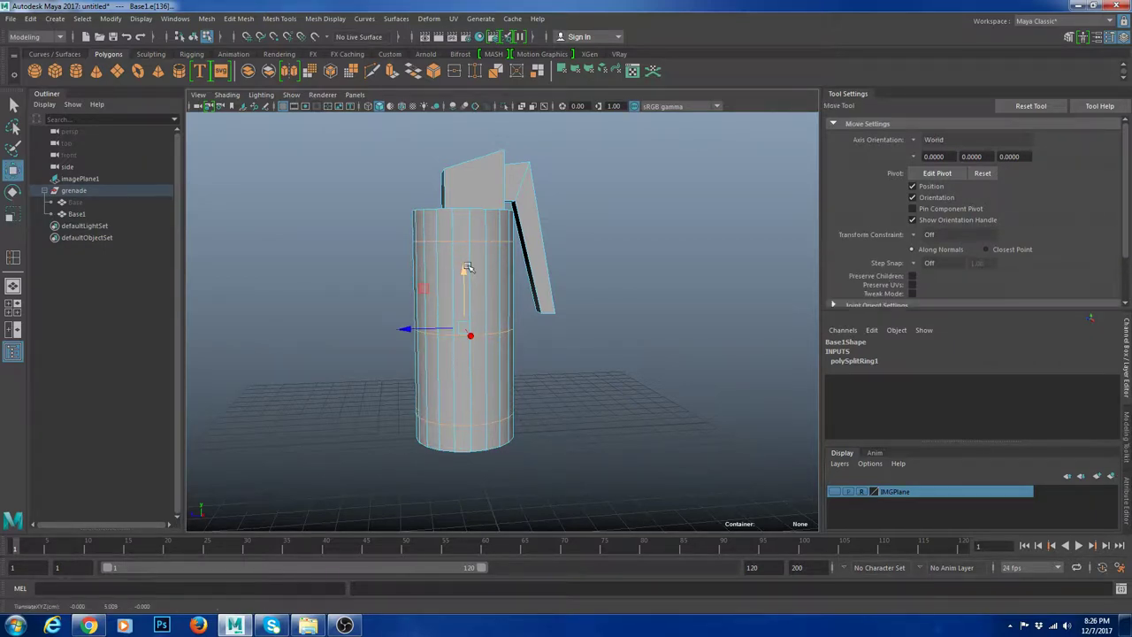
key(ctrl+z)
key(ctrl+z)
Step: Select the upper and middle edge loops of the cylinder and move them upward together
right_drag(466, 257, 493, 227)
right_drag(518, 336, 500, 286)
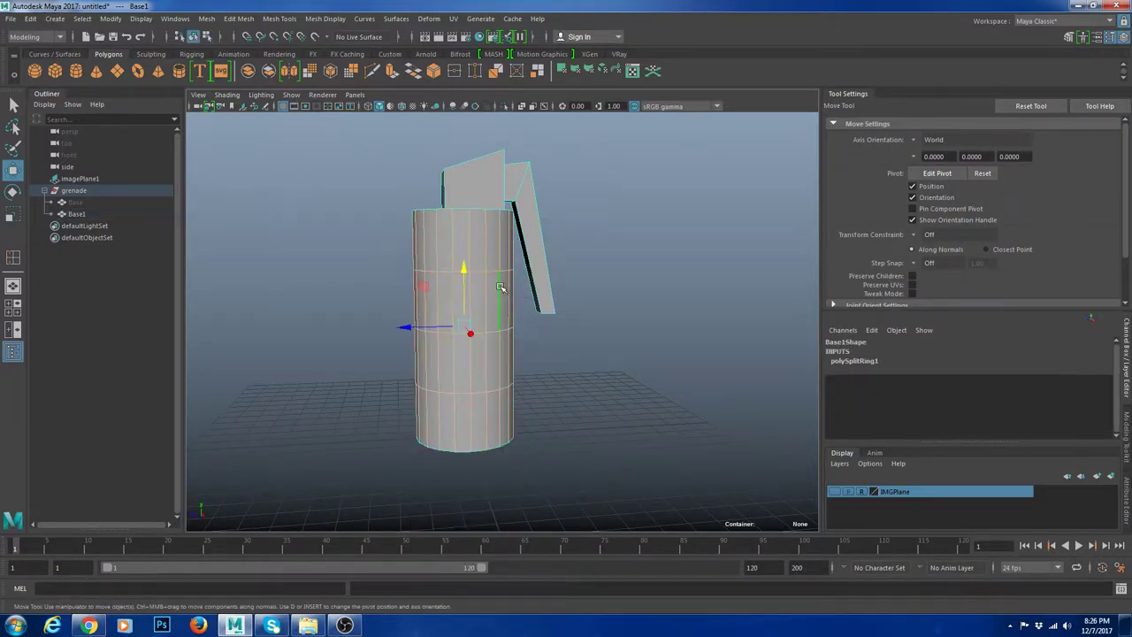
double_click(479, 270)
shift+double_click(479, 332)
drag(465, 250, 465, 240)
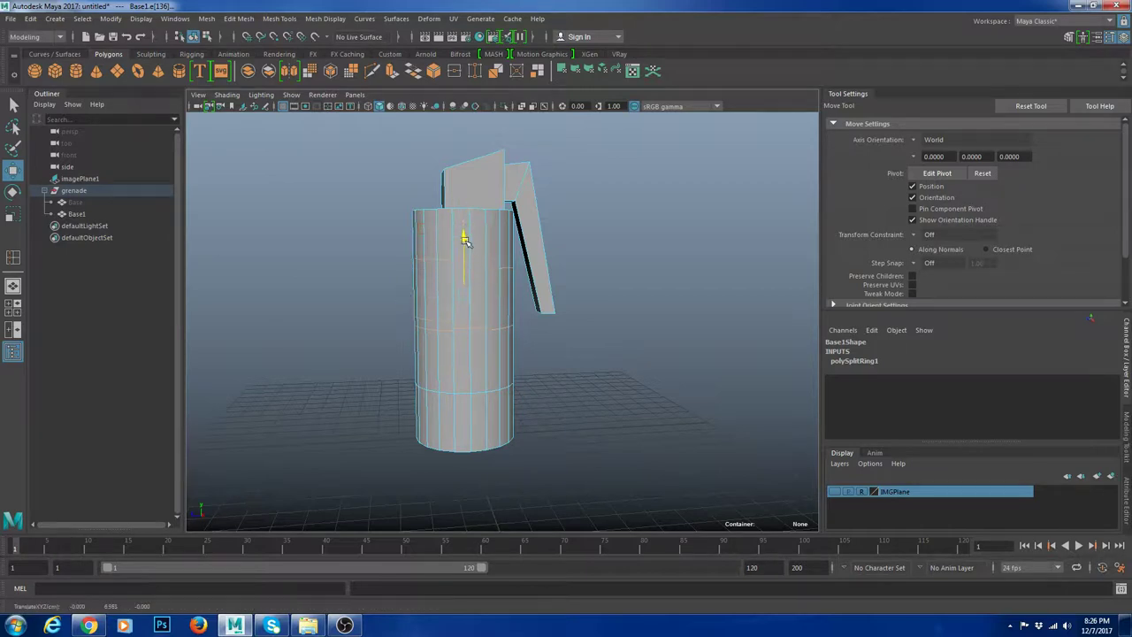
Step: Delete the cylinder's lowest edge loop and lower the middle loop slightly
double_click(482, 392)
shift+right_drag(665, 319, 637, 332)
double_click(484, 317)
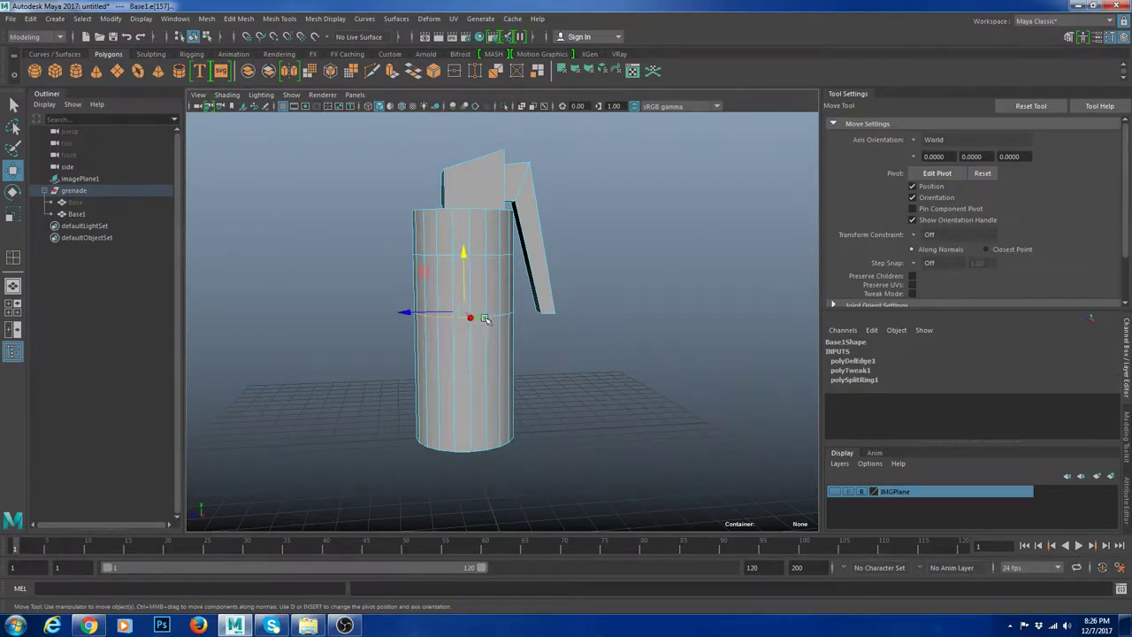
drag(466, 258, 466, 265)
right_drag(492, 261, 545, 217)
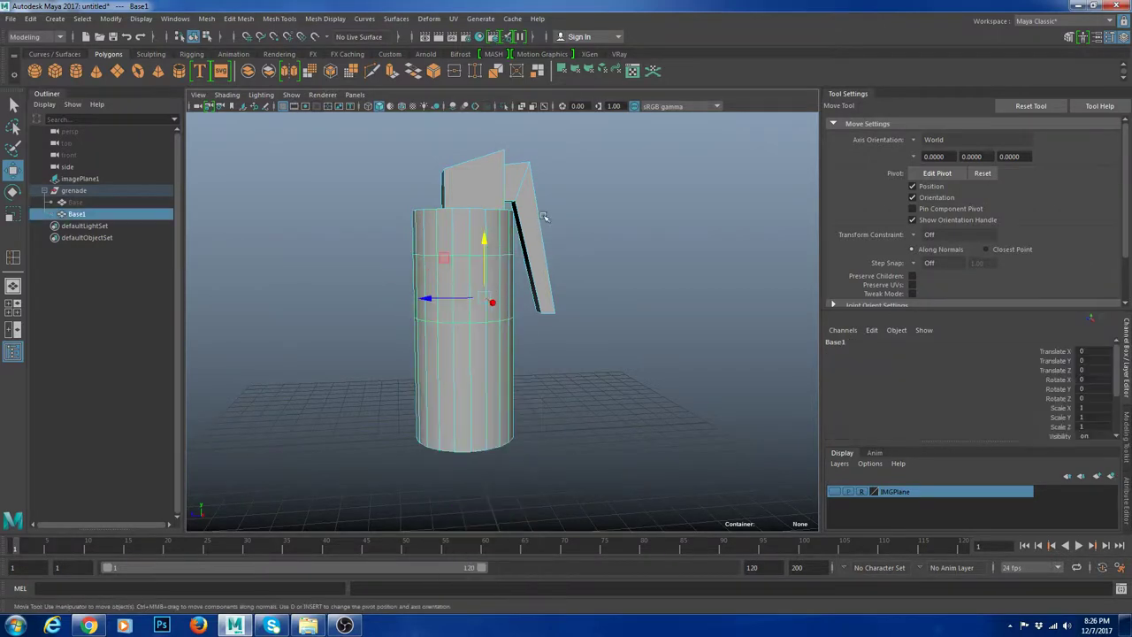
click(591, 329)
Step: Separate the duplicate mesh into its pieces and delete the head block and lever, keeping only the cylinder
alt+drag(590, 336, 606, 379)
click(493, 281)
right_drag(492, 281, 492, 312)
double_click(494, 255)
shift+right_drag(494, 255, 497, 249)
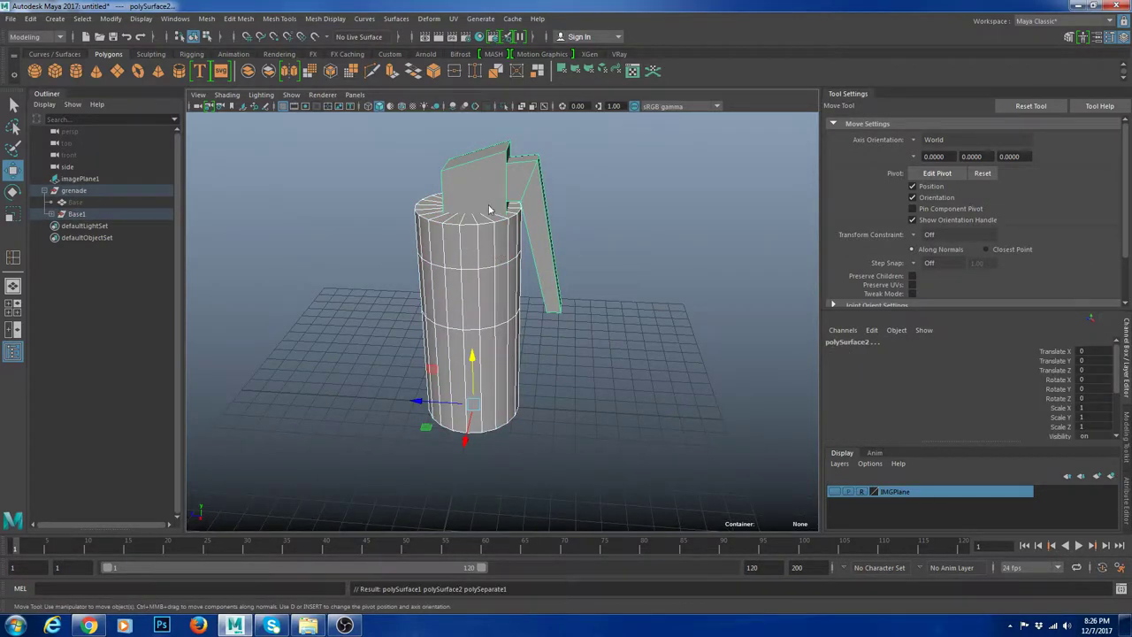
click(497, 196)
click(506, 203)
right_drag(500, 190, 536, 170)
key(Delete)
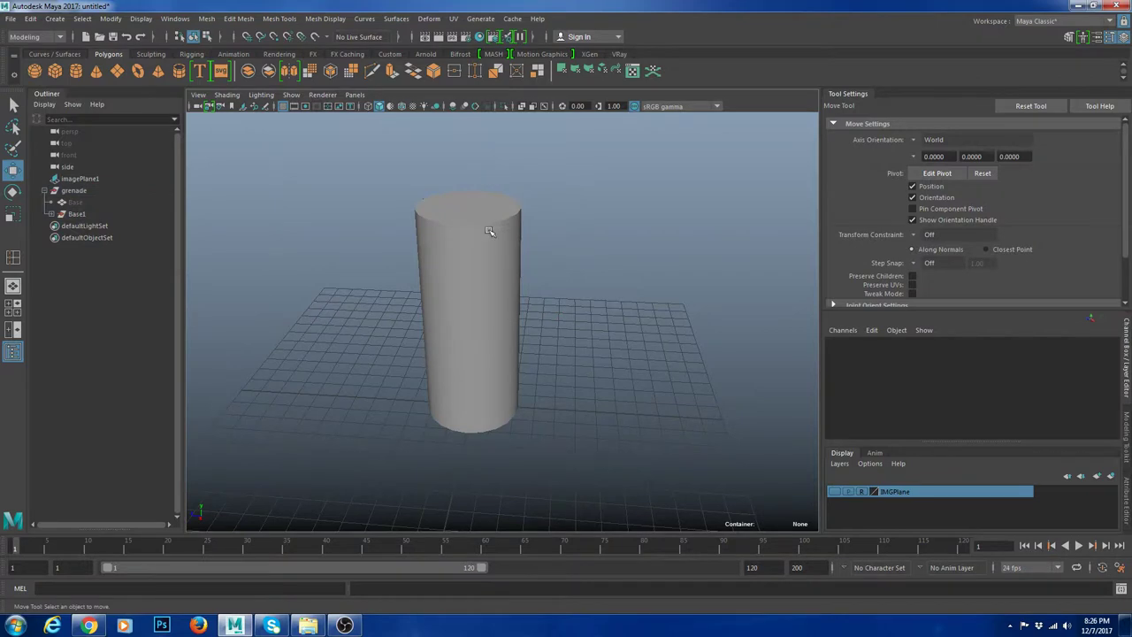
Step: Select the faces of the cylinder's upper, middle and lower sections to review how the body is divided
click(490, 233)
click(636, 301)
alt+drag(611, 336, 516, 295)
click(483, 265)
alt+right_drag(481, 273, 533, 210)
click(496, 218)
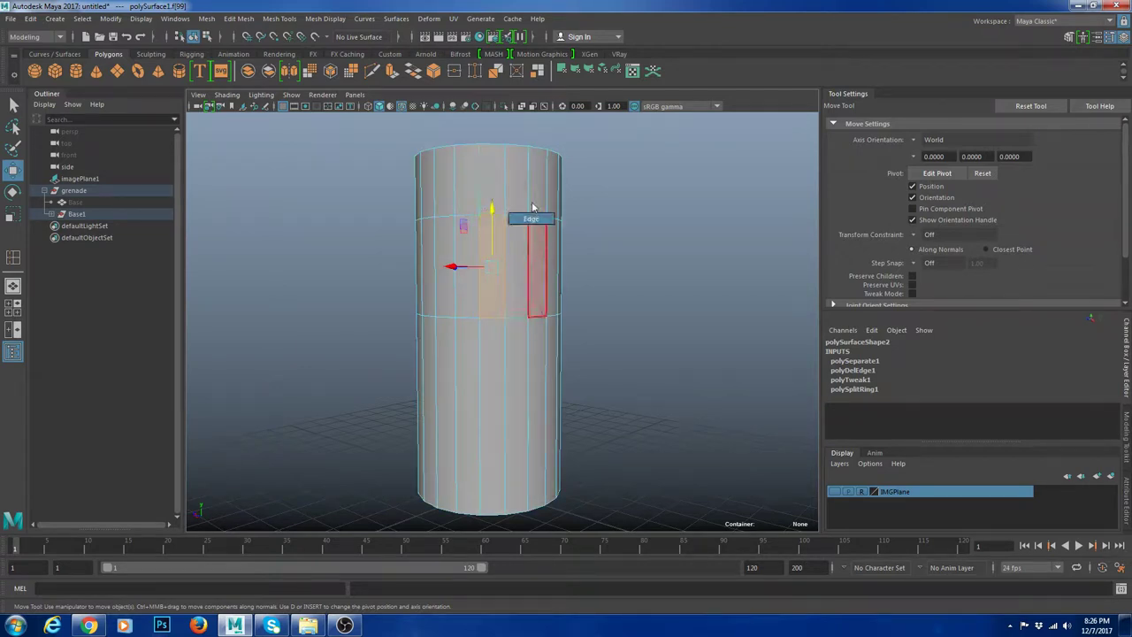
click(503, 189)
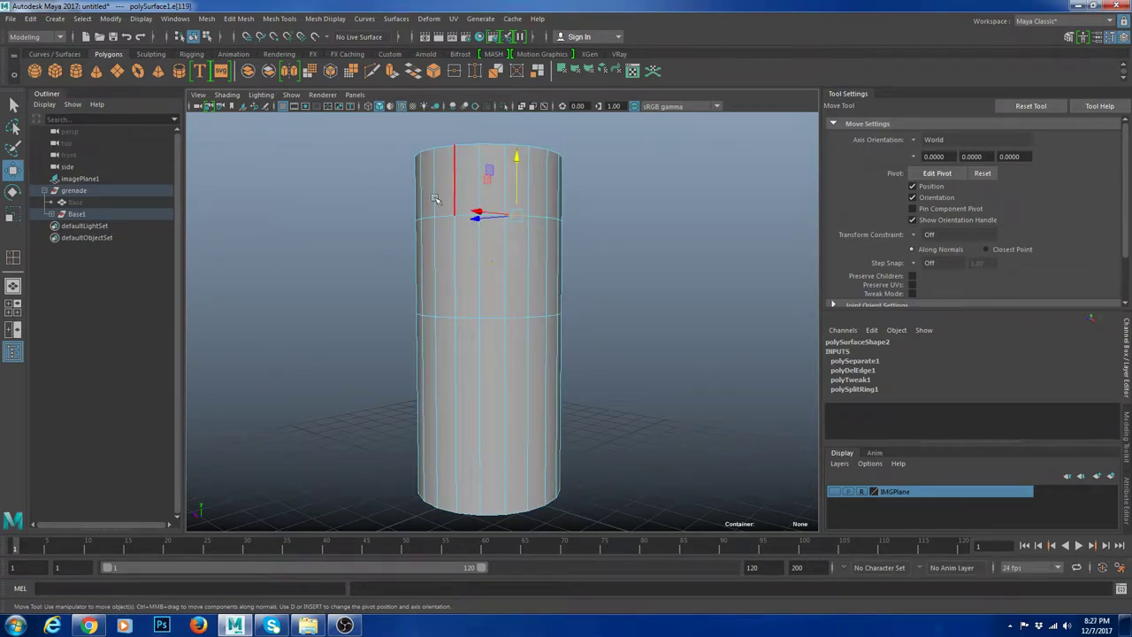
right_drag(434, 198, 434, 225)
drag(318, 152, 645, 182)
shift+drag(677, 196, 509, 140)
shift+drag(380, 249, 618, 272)
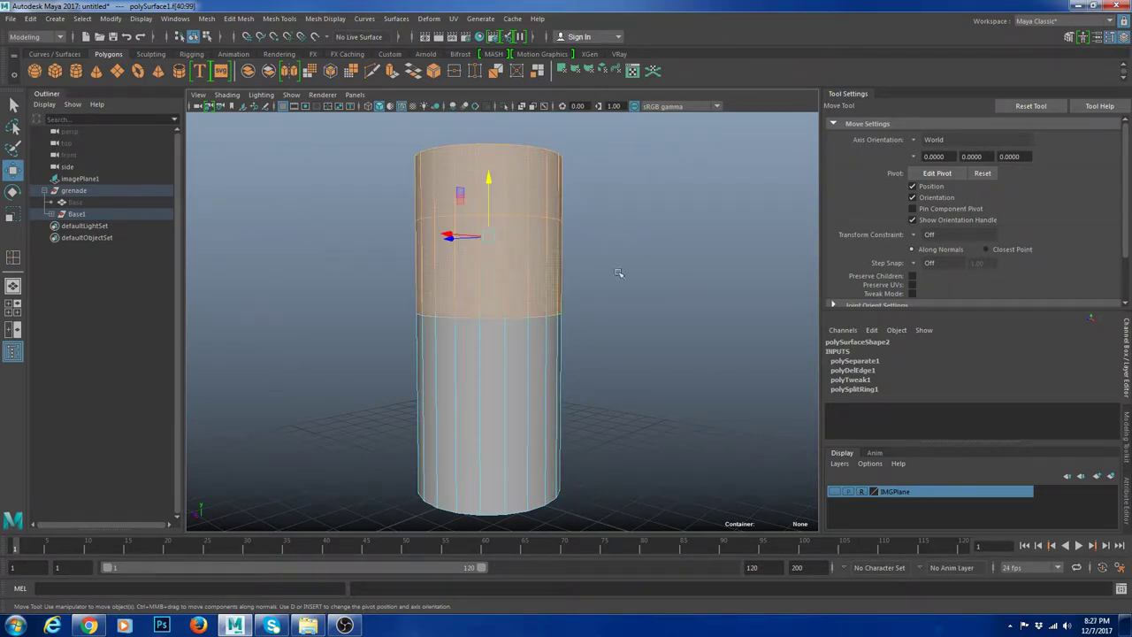
shift+drag(385, 333, 761, 492)
right_drag(510, 259, 546, 237)
click(655, 376)
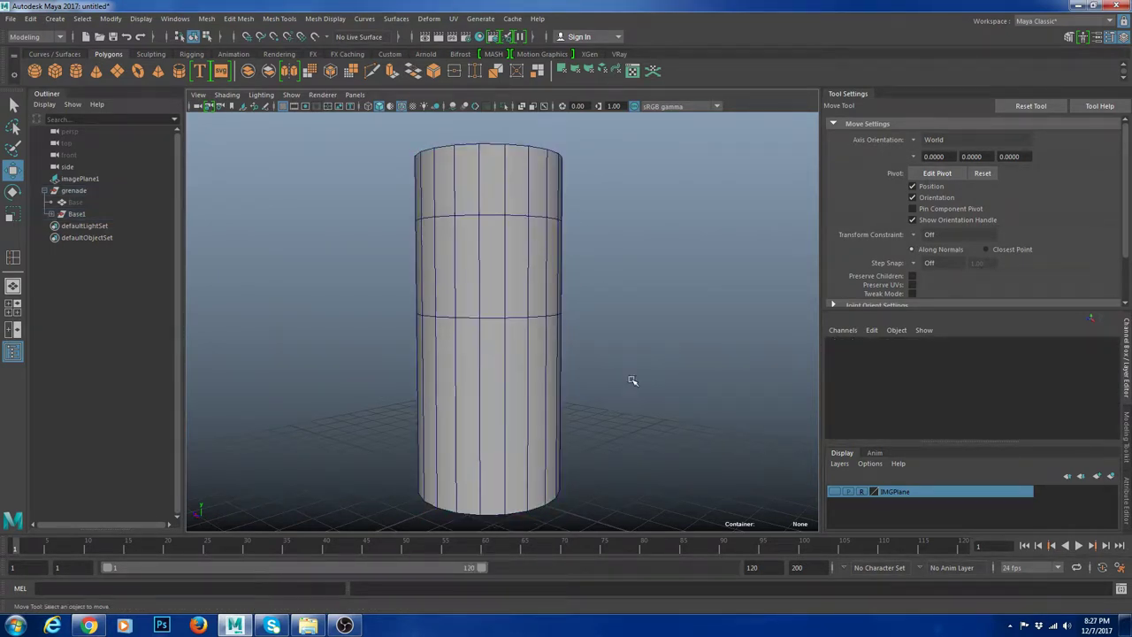
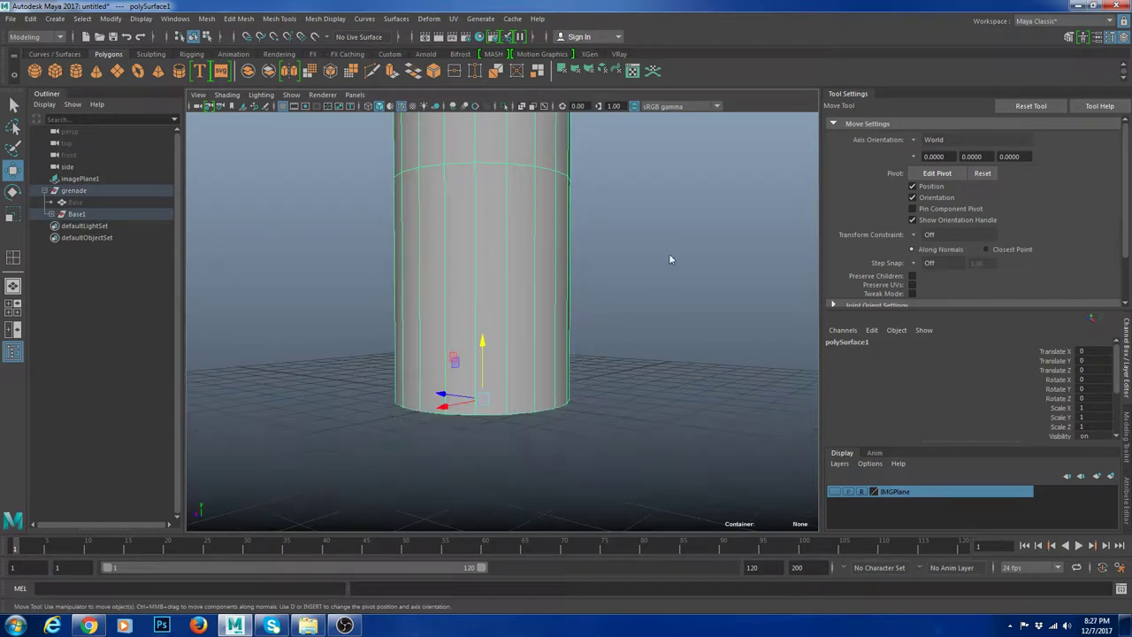
Step: Reset the Insert Edge Loop tool to its defaults and insert a single edge loop near the cylinder's bottom
key(g)
click(477, 404)
key(ctrl+z)
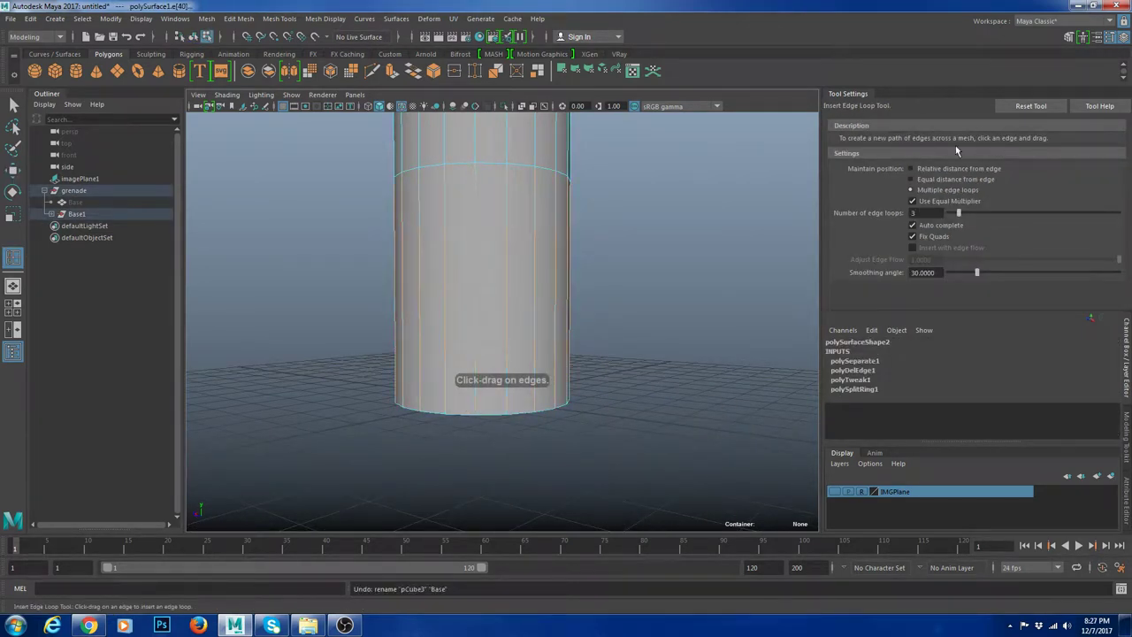
click(1040, 111)
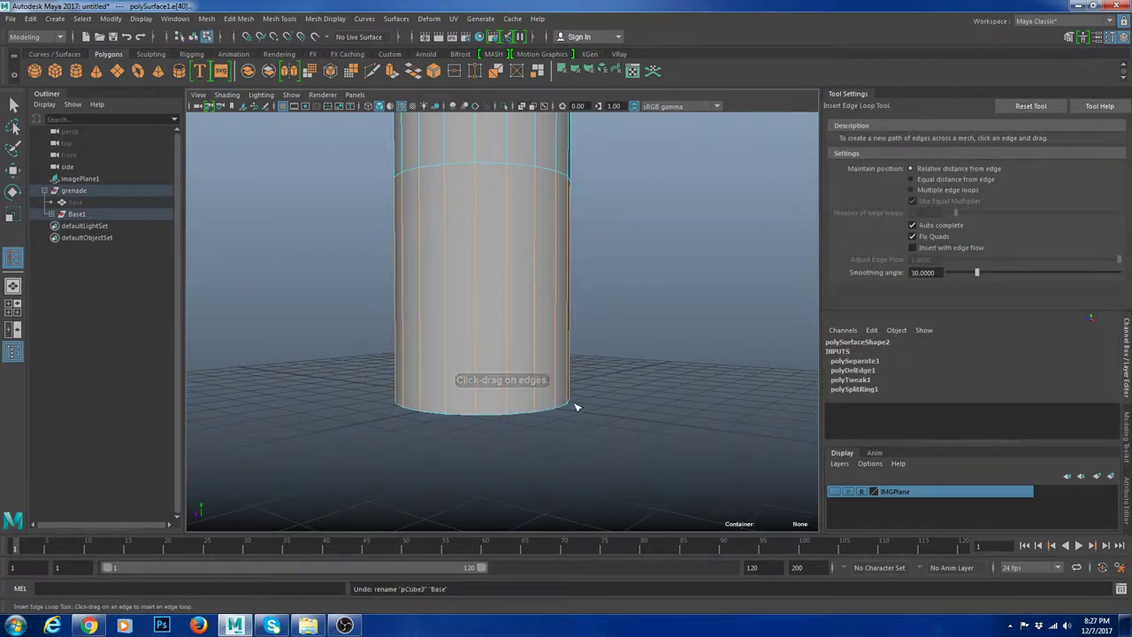
drag(508, 404, 513, 329)
Step: Scale the cylinder's bottom rim edge loop slightly inward to form a small bevel around the base
key(w)
double_click(518, 412)
key(r)
drag(477, 448, 458, 447)
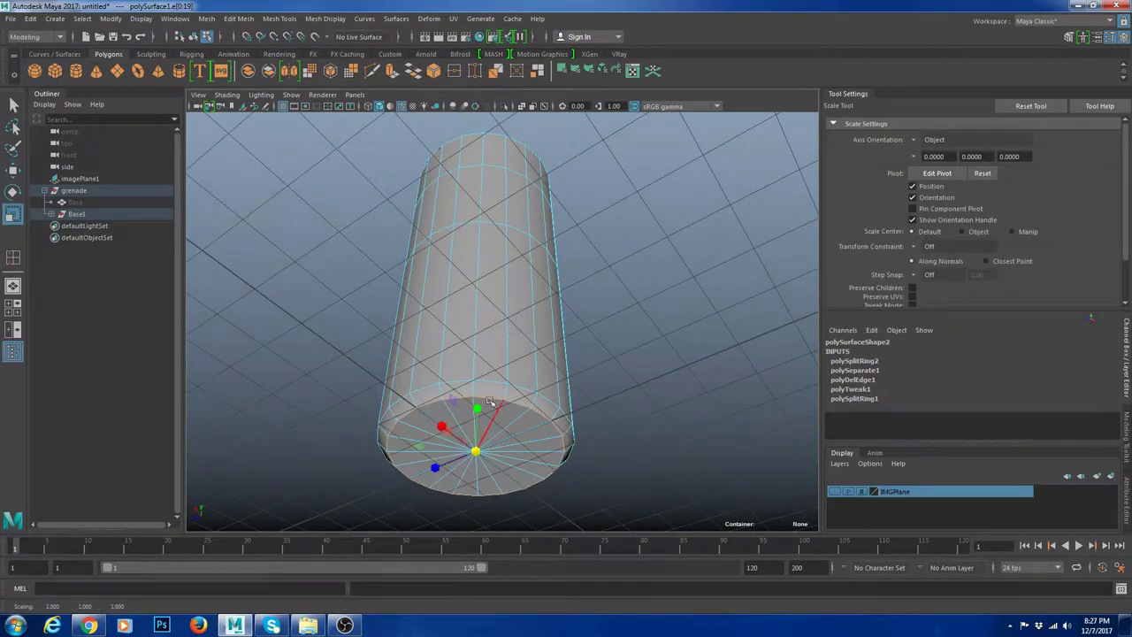
key(w)
click(677, 234)
alt+drag(678, 233, 592, 376)
alt+right_drag(772, 324, 571, 321)
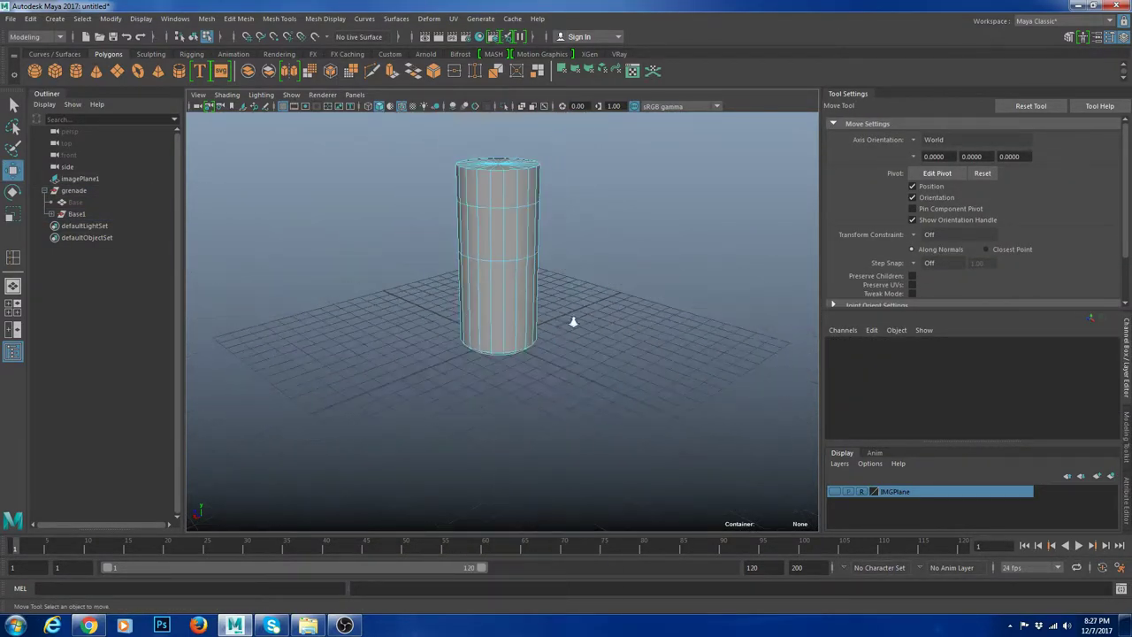
Step: Select the vertices of the cylinder's top cap and scale them inward to taper the upper section
alt+middle_drag(639, 299, 638, 351)
mouse_move(505, 315)
right_down()
mouse_move(510, 271)
mouse_move(532, 263)
right_up()
alt+right_drag(416, 199, 562, 187)
alt+middle_drag(563, 187, 564, 223)
scroll(564, 223, down, 5)
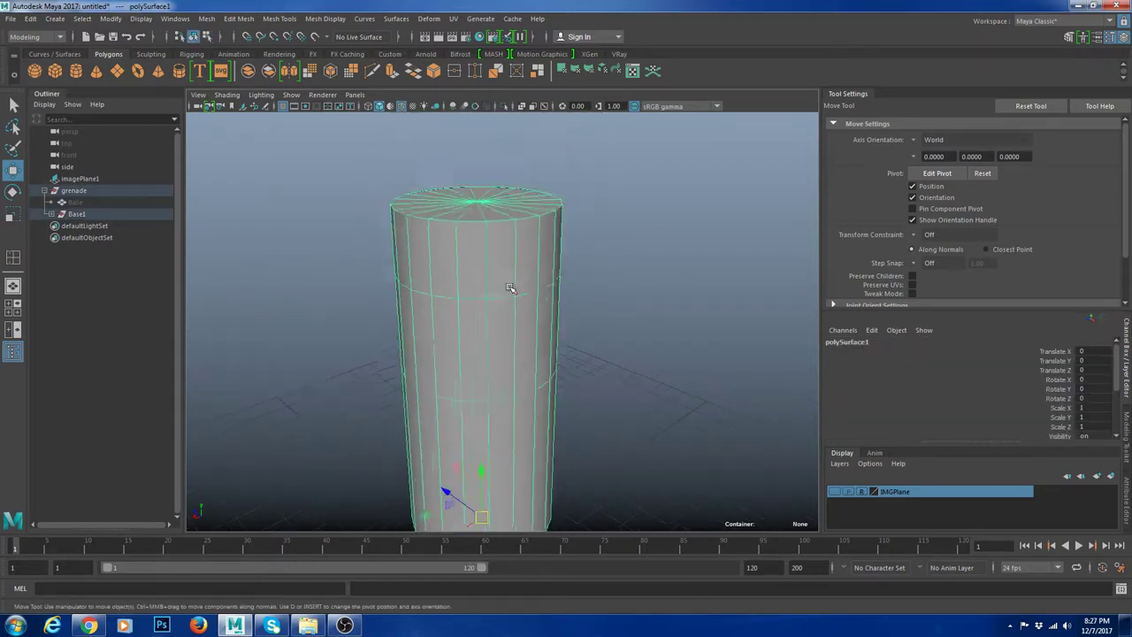
click(343, 222)
drag(344, 222, 576, 301)
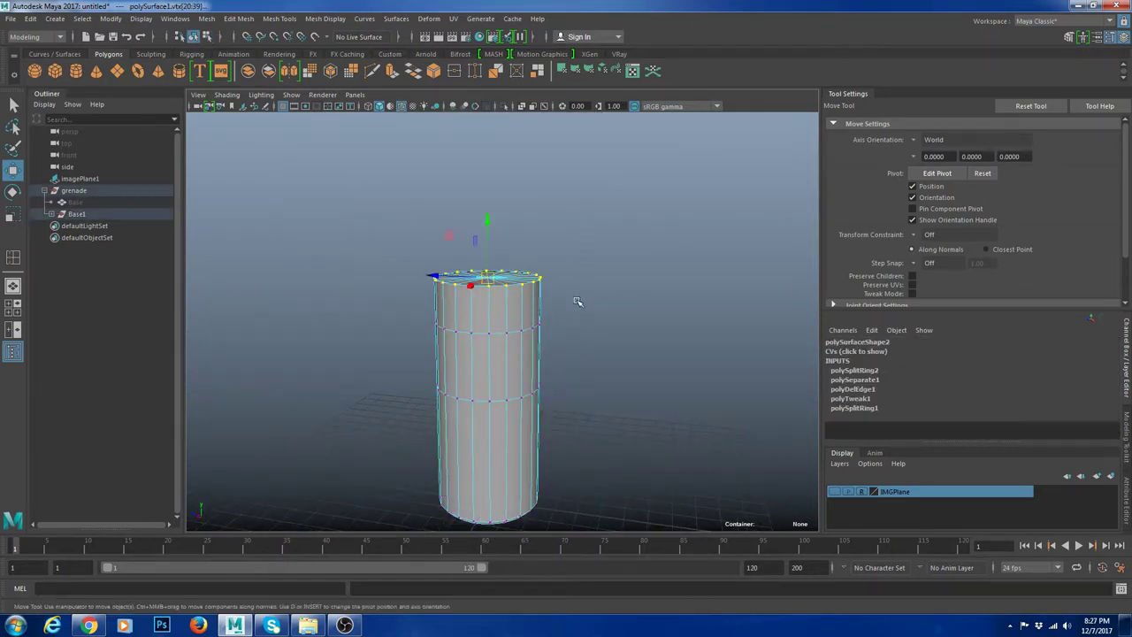
key(r)
drag(438, 282, 448, 282)
key(w)
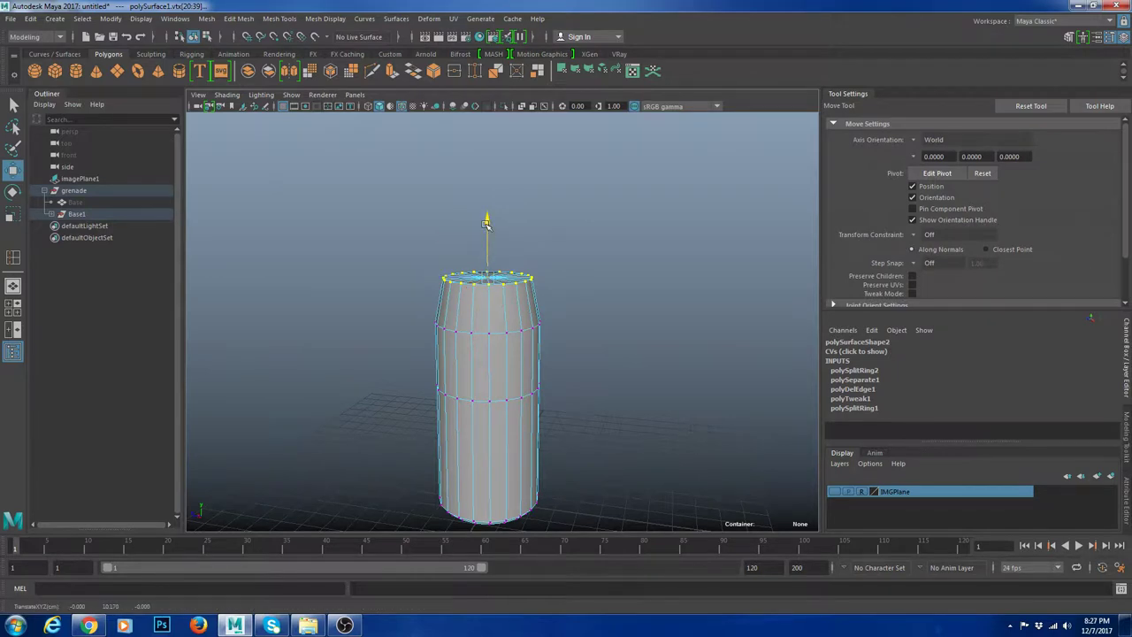
right_drag(486, 321, 580, 230)
click(583, 227)
alt+drag(583, 227, 566, 387)
Step: Move the body's pivot to the center of its bottom cap
scroll(566, 387, down, 4)
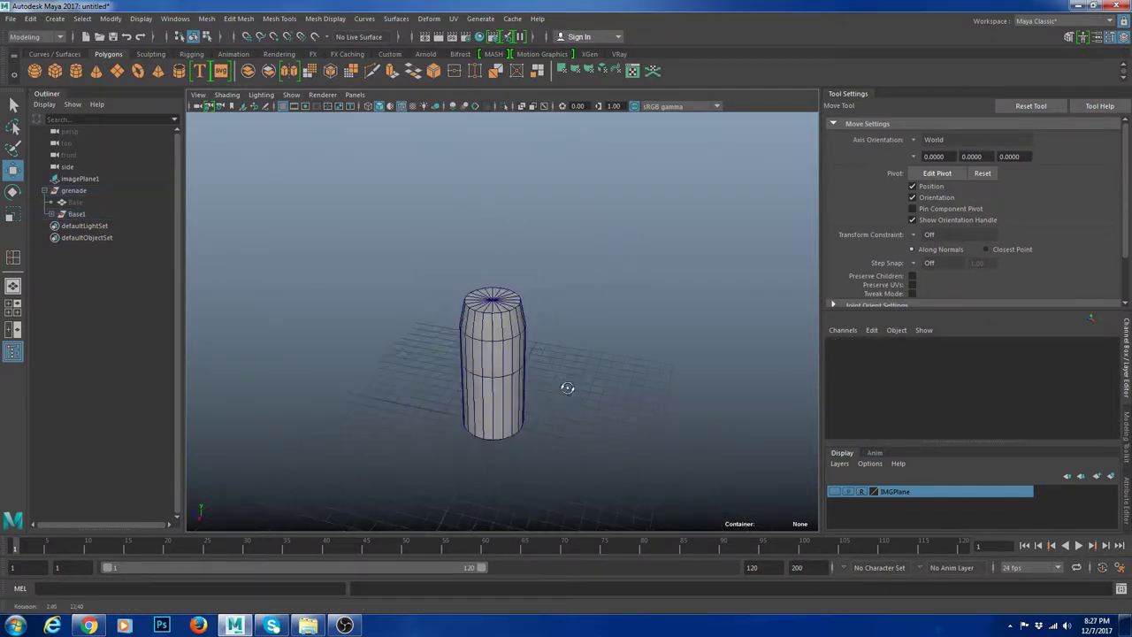
click(517, 386)
key(r)
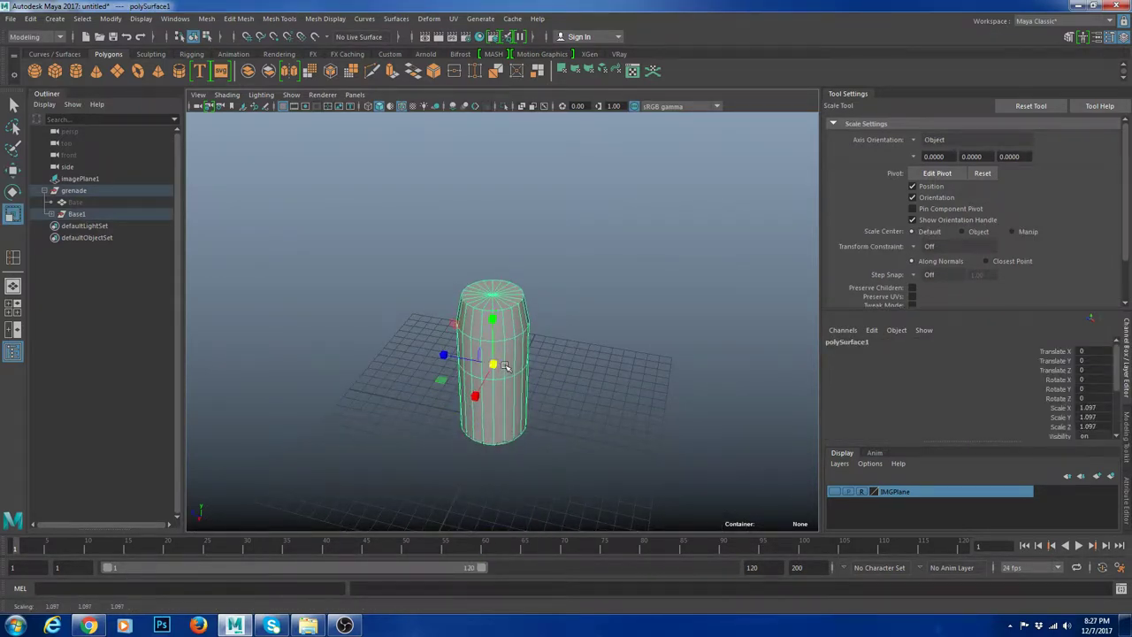
scroll(538, 423, up, 4)
alt+drag(538, 424, 533, 238)
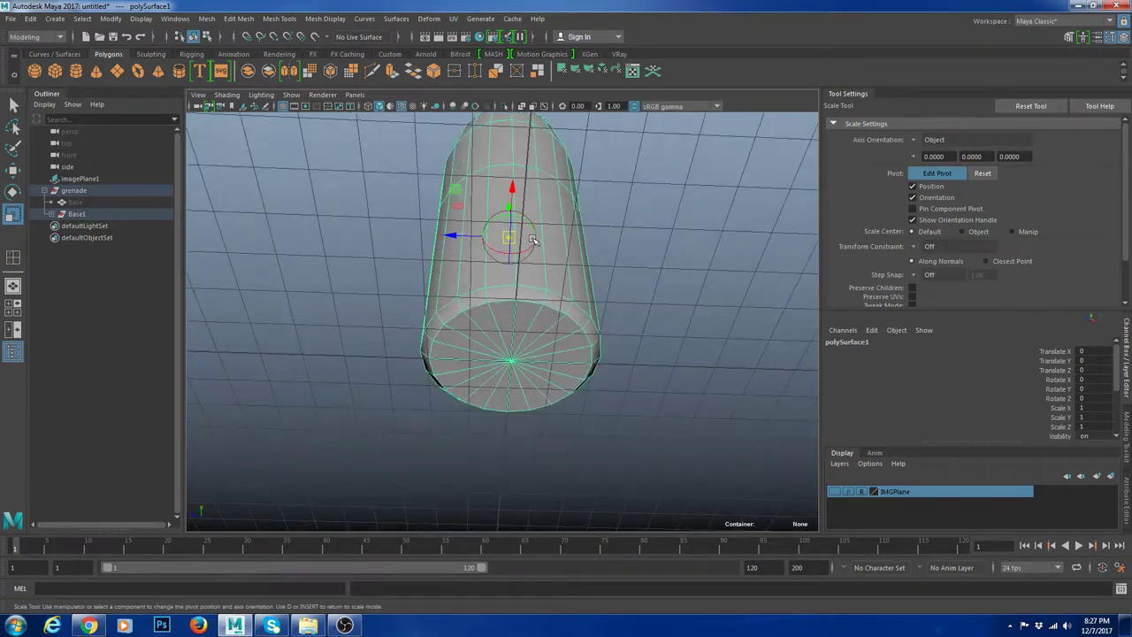
click(514, 359)
key(w)
key(r)
Step: Scale the body from its base to 1.858 in X and Z and 1.303 in Y
drag(511, 361, 729, 373)
scroll(560, 351, down, 5)
alt+drag(567, 239, 522, 353)
scroll(560, 351, up, 5)
drag(487, 397, 488, 405)
alt+drag(509, 460, 540, 450)
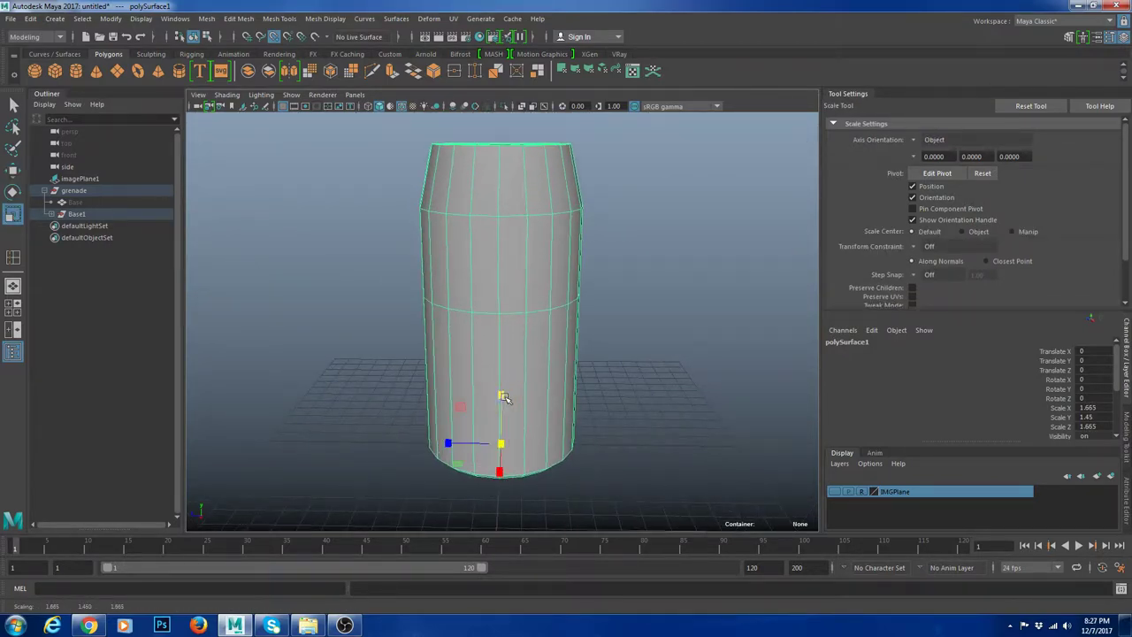
drag(501, 394, 536, 448)
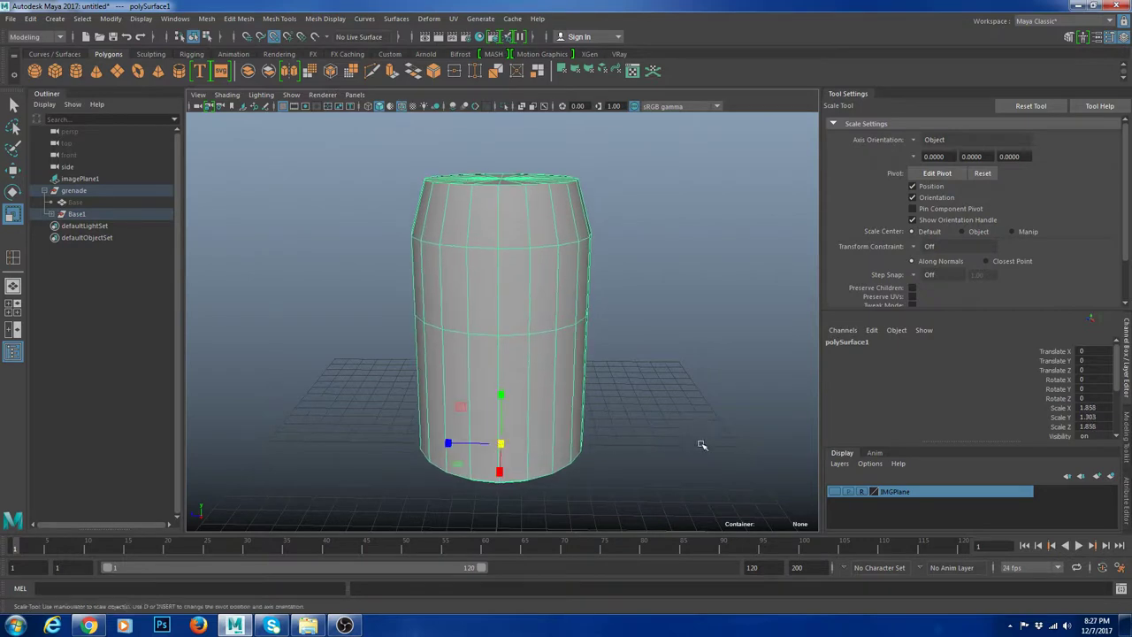
Step: Stretch the body's height to a Y scale of 1.746
click(702, 445)
scroll(637, 415, down, 6)
mouse_move(587, 395)
alt+mouse_down()
mouse_move(546, 390)
mouse_move(570, 390)
alt+mouse_up()
scroll(566, 390, up, 5)
click(500, 358)
alt+drag(501, 358, 504, 320)
click(590, 379)
Step: Select the edge loop just above the body's bottom rim and adjust its height
alt+drag(584, 384, 571, 359)
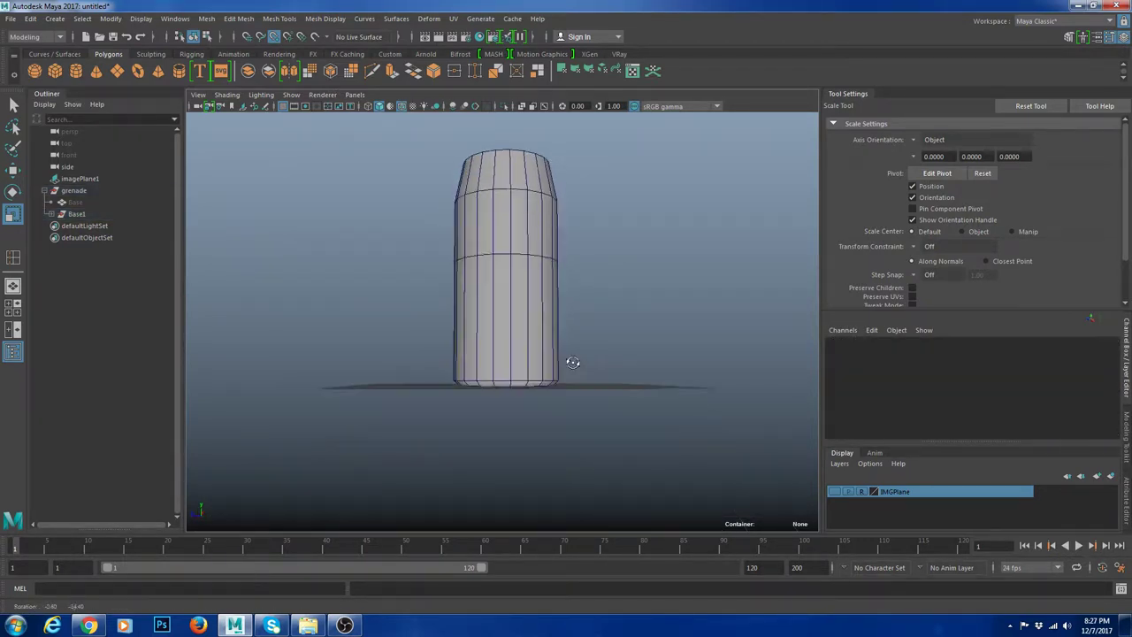
scroll(566, 363, up, 3)
click(533, 383)
right_drag(533, 383, 533, 353)
click(527, 392)
double_click(526, 391)
key(w)
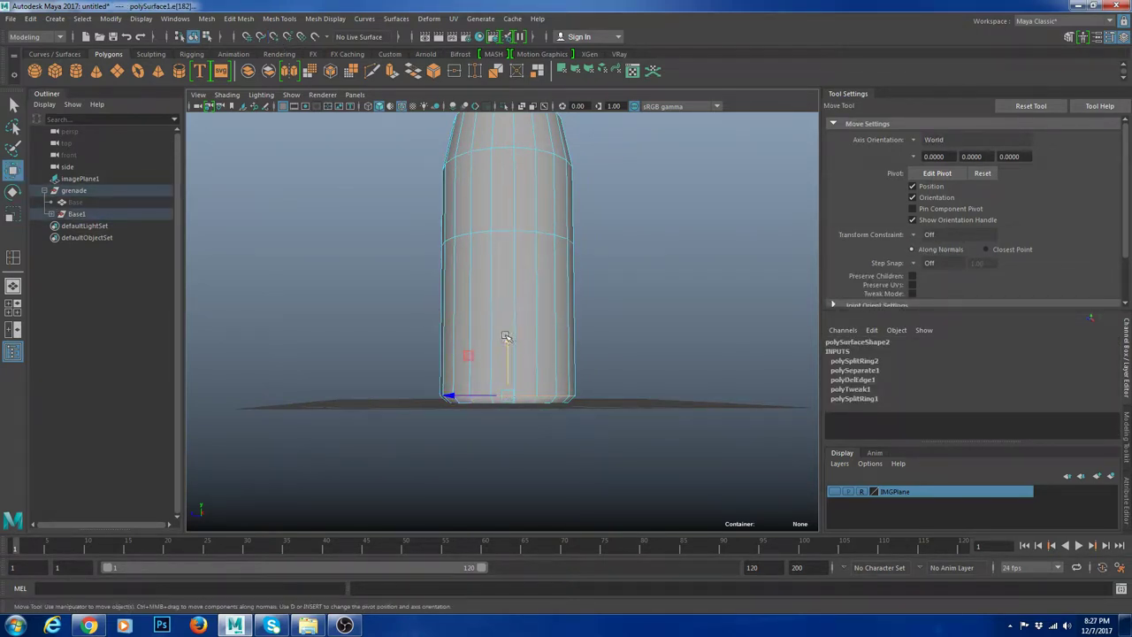
right_drag(508, 271, 566, 250)
click(607, 256)
Step: Scale the body's top rim edge loop further inward to narrow the shoulder
alt+drag(607, 257, 526, 287)
scroll(525, 286, down, 4)
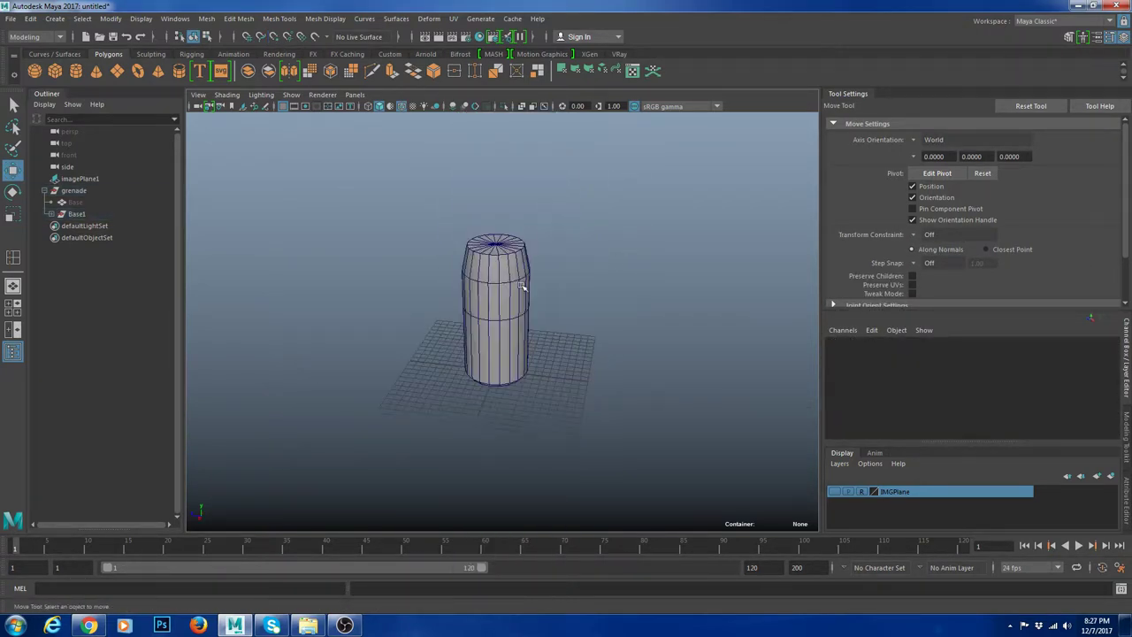
click(524, 286)
scroll(523, 286, up, 4)
click(649, 260)
alt+drag(649, 261, 576, 286)
click(529, 289)
scroll(528, 288, up, 4)
alt+middle_drag(540, 224, 533, 309)
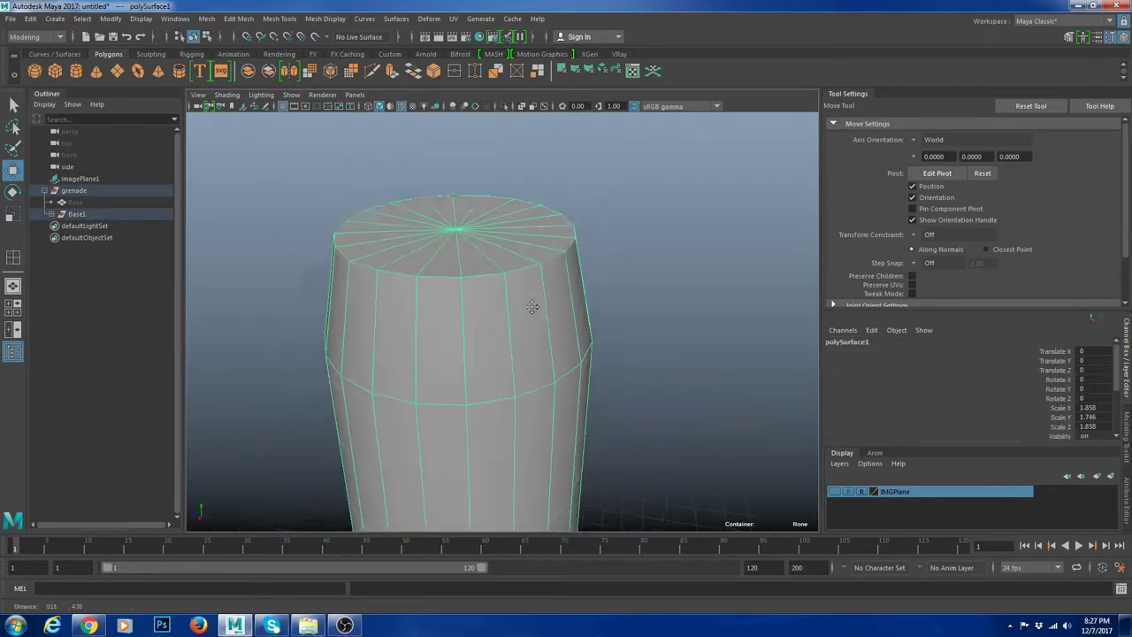
right_drag(534, 308, 529, 256)
key(r)
drag(456, 250, 443, 250)
key(w)
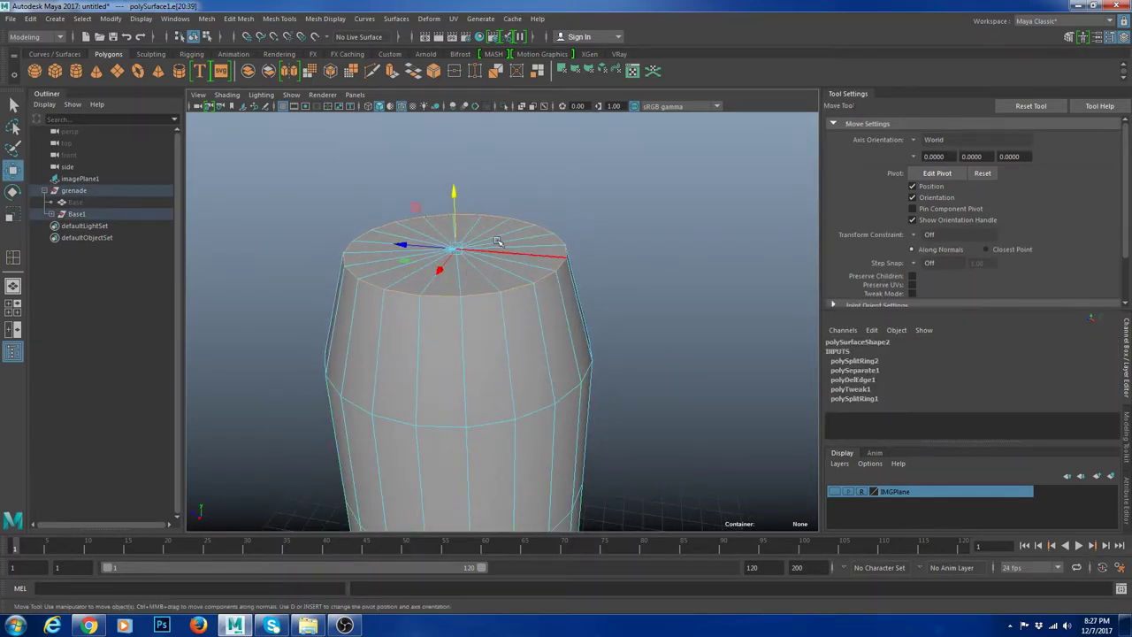
right_click(496, 247)
drag(454, 193, 455, 209)
key(ctrl+z)
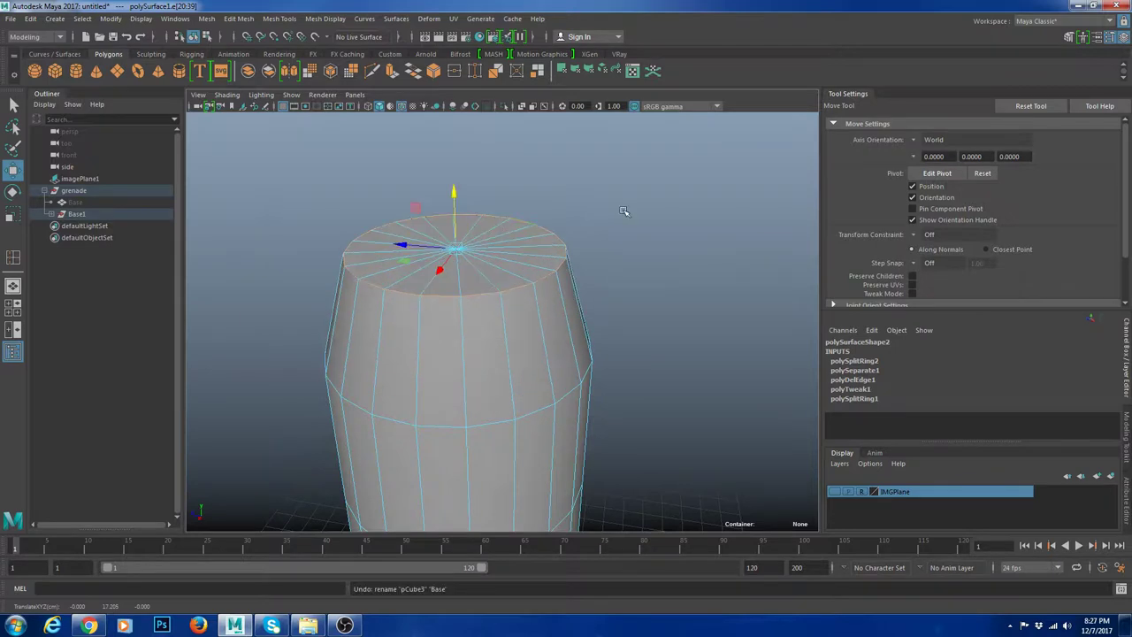
Step: Lower the vertices of the body's top cap to shorten the tapered shoulder
alt+drag(559, 246, 593, 215)
right_drag(593, 215, 553, 208)
alt+middle_drag(611, 166, 610, 191)
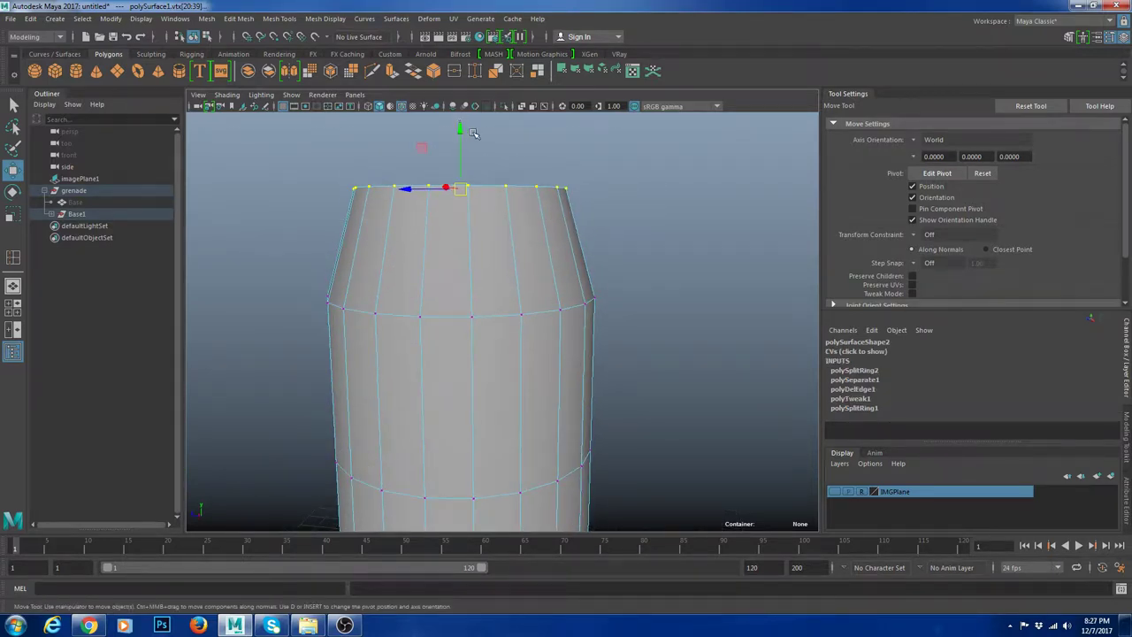
drag(461, 131, 461, 166)
right_drag(496, 225, 557, 198)
scroll(596, 238, down, 8)
alt+drag(596, 238, 564, 344)
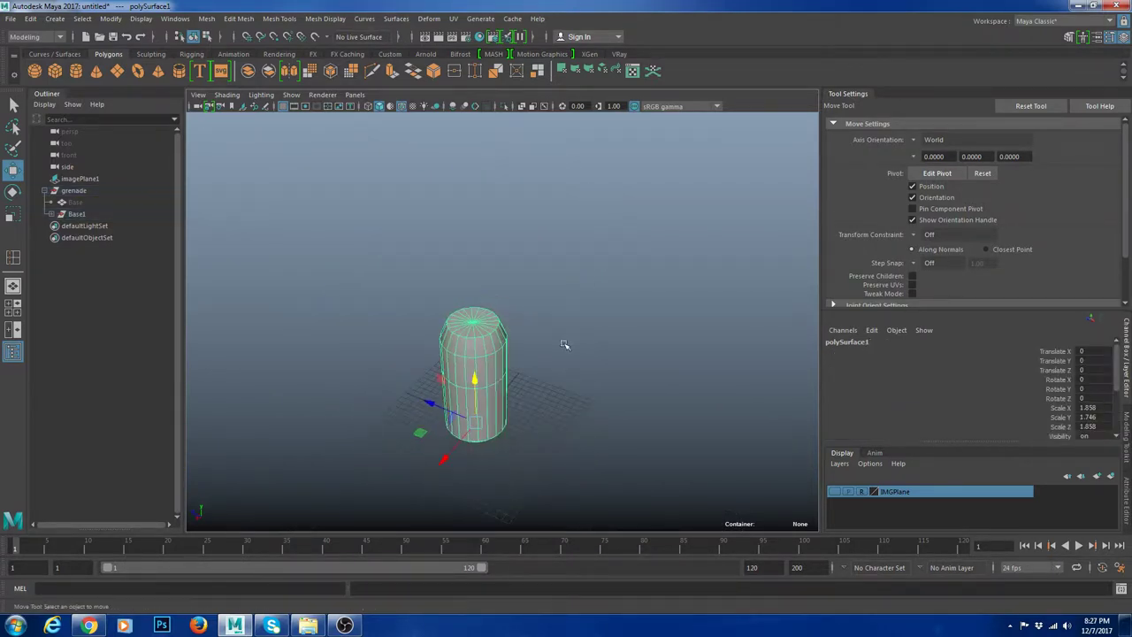
Step: Unparent the polySurface1 body from its group and delete the leftover Base1 group
key(f)
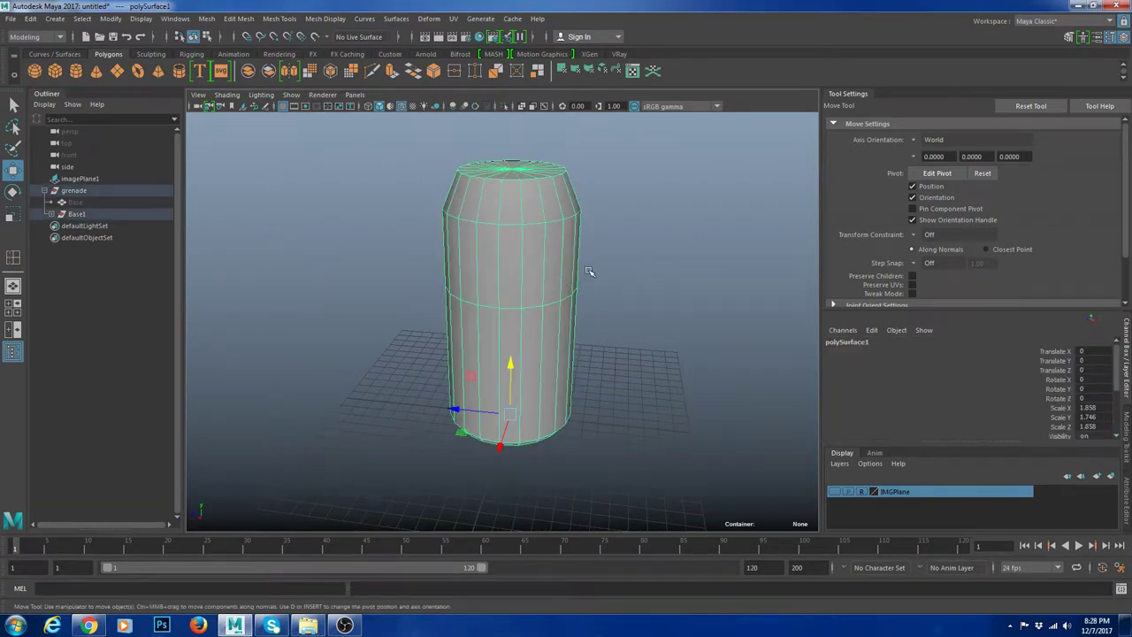
click(437, 288)
click(493, 288)
key(shift+p)
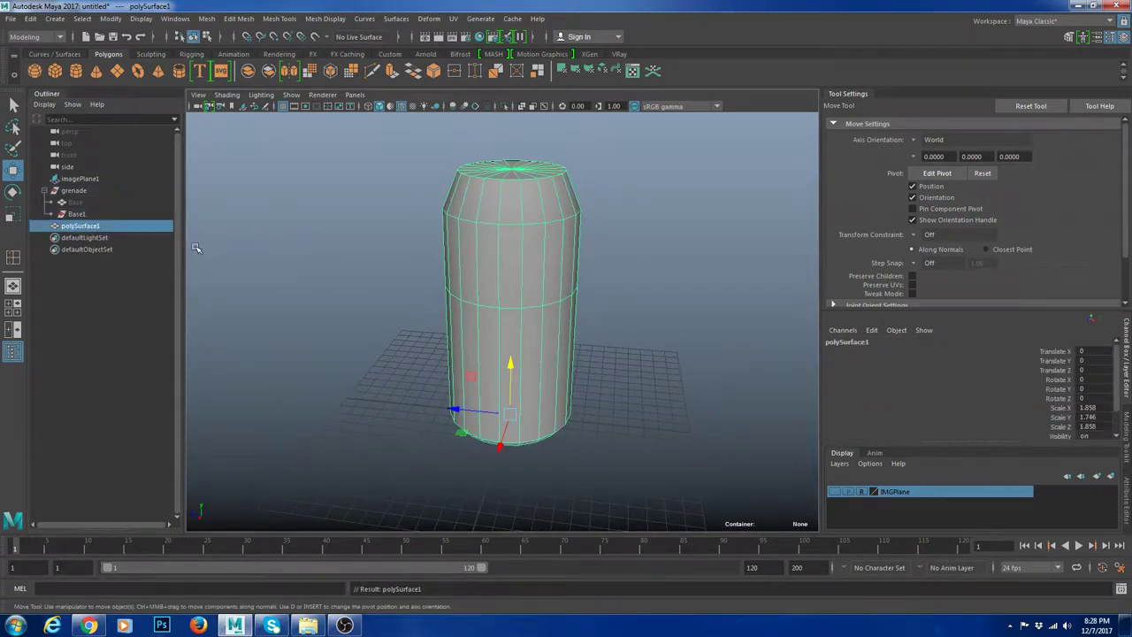
click(94, 217)
key(Delete)
Step: Place polySurface1 inside the grenade group and rename it base01
click(89, 215)
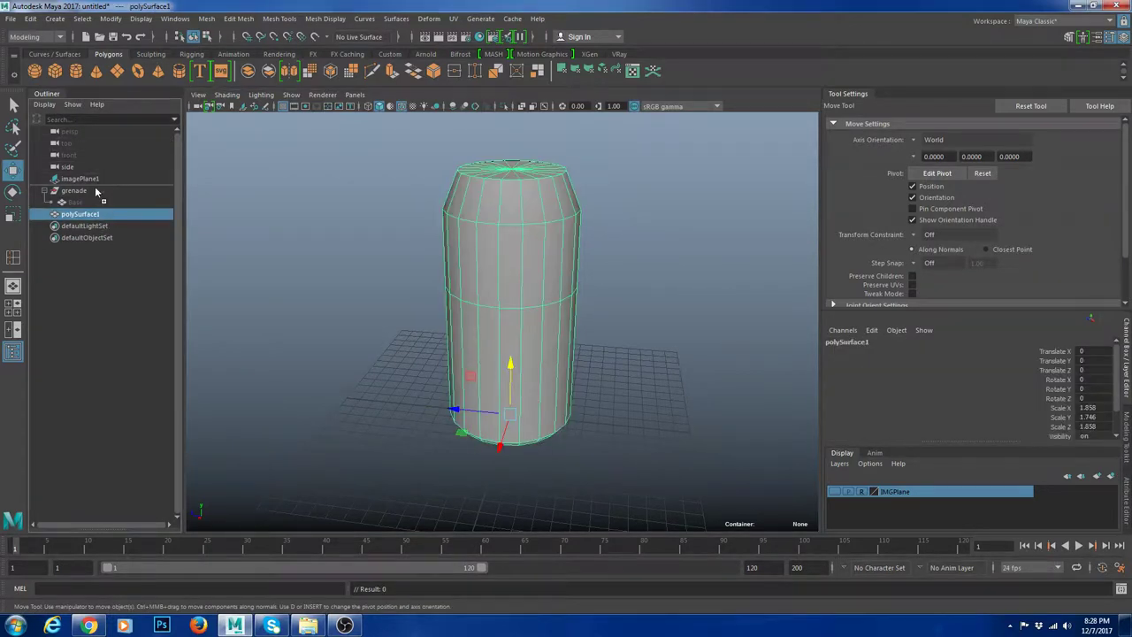
drag(97, 191, 97, 192)
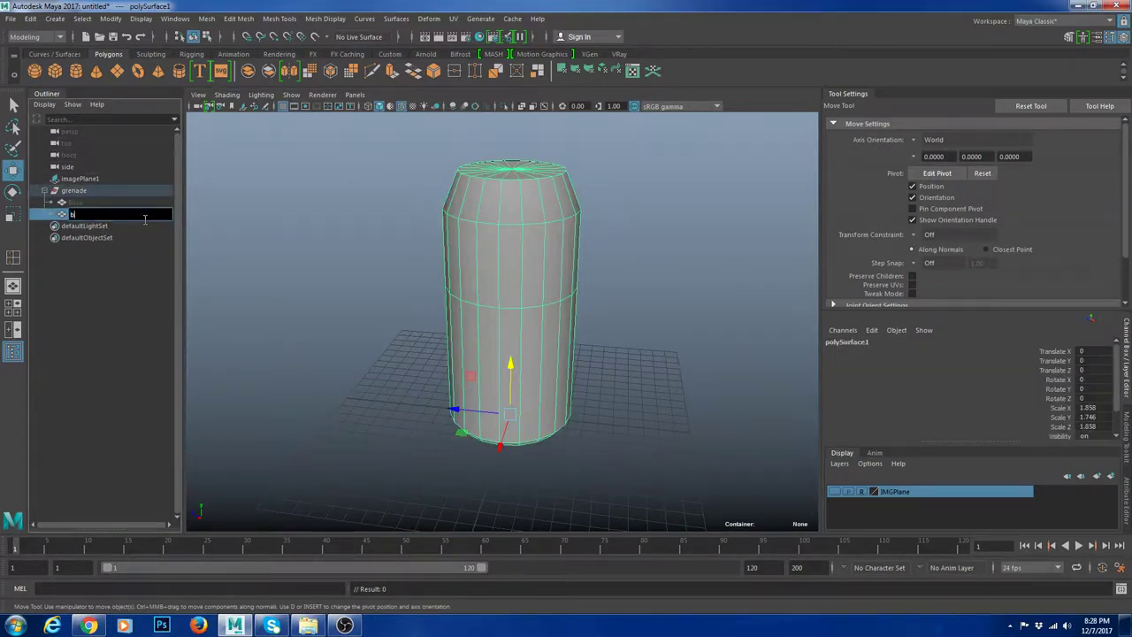
text(01)
key(Return)
Step: Duplicate base01, hide the original and select the copy base02
key(ctrl+d)
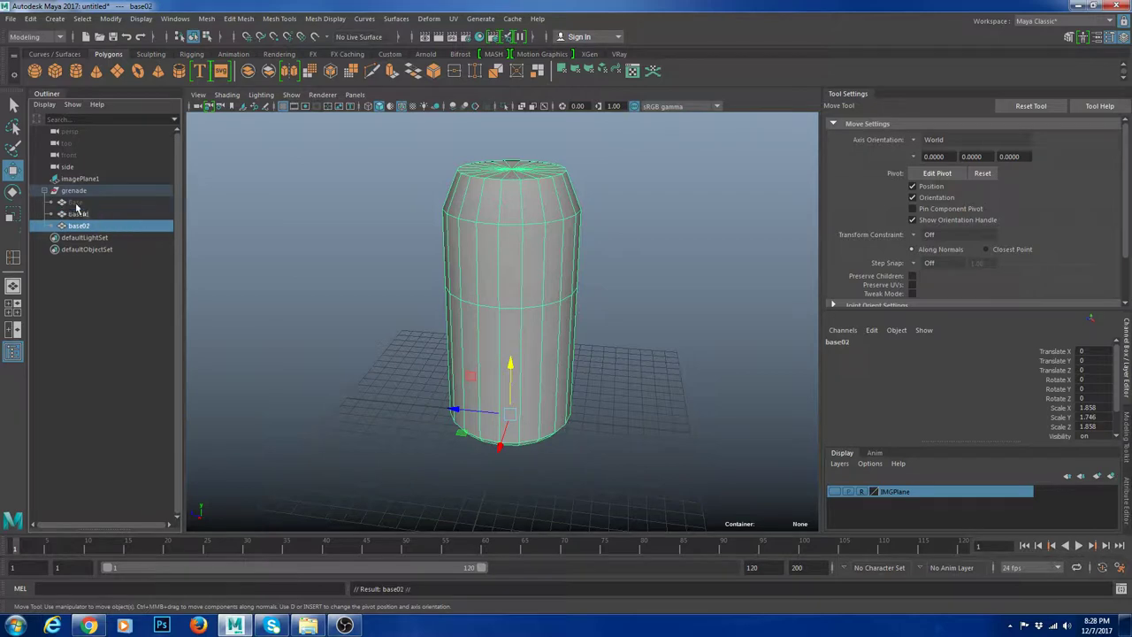
click(79, 214)
key(ctrl+h)
click(96, 228)
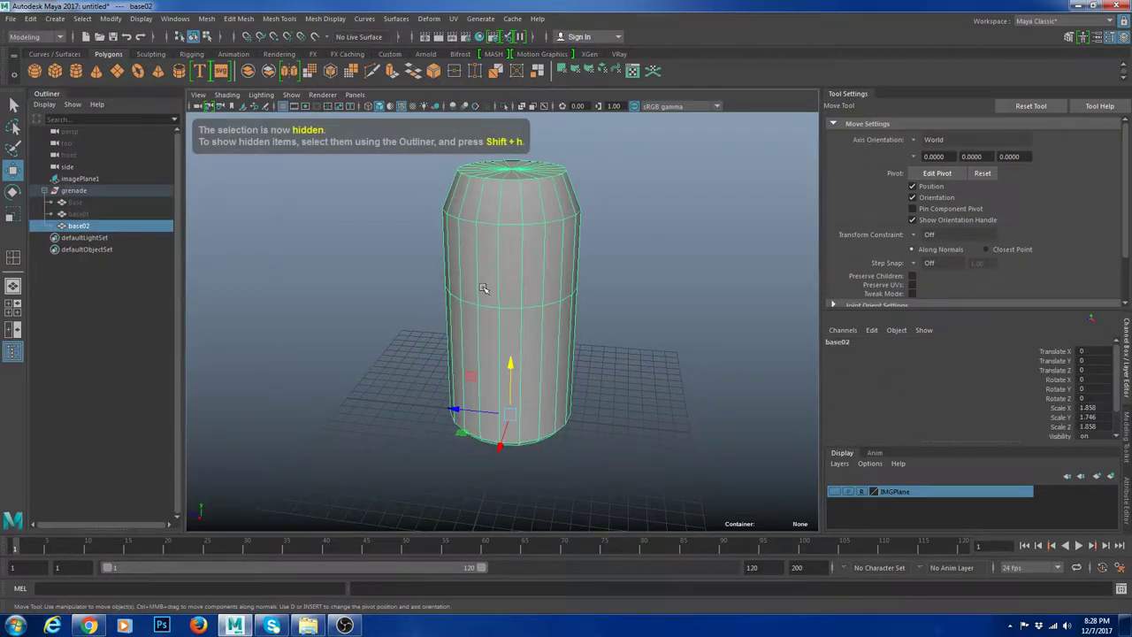
click(581, 283)
click(513, 277)
alt+middle_drag(599, 279, 542, 289)
click(619, 318)
click(523, 316)
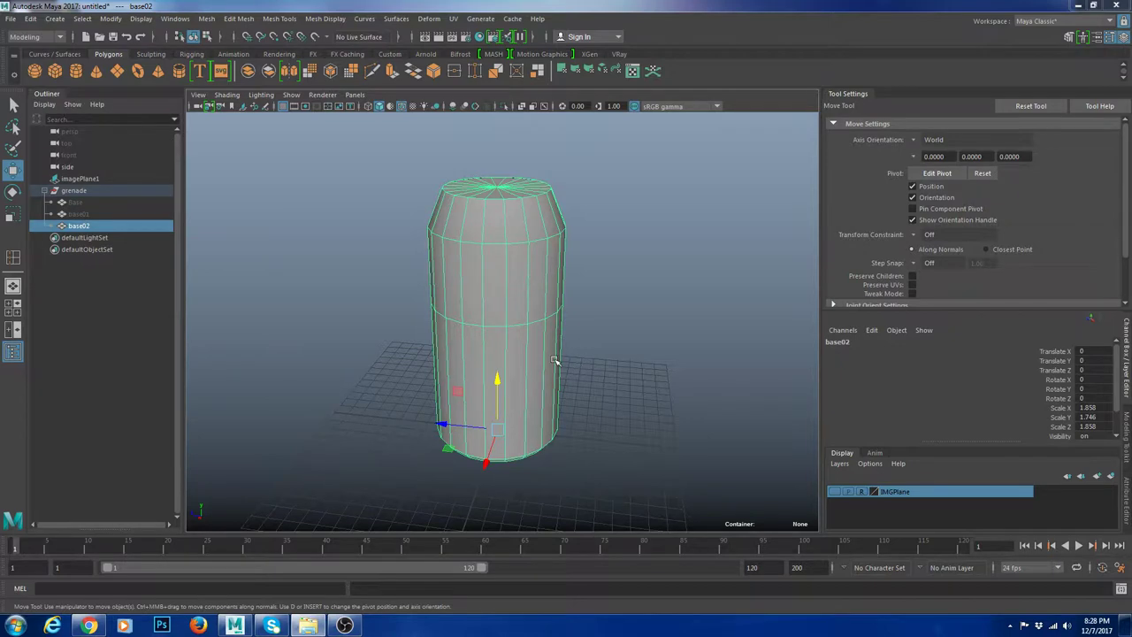
Step: Insert two closely spaced edge loops around the lower part of base02 with the Insert Edge Loop tool
alt+drag(507, 398, 559, 378)
shift+right_drag(670, 291, 606, 314)
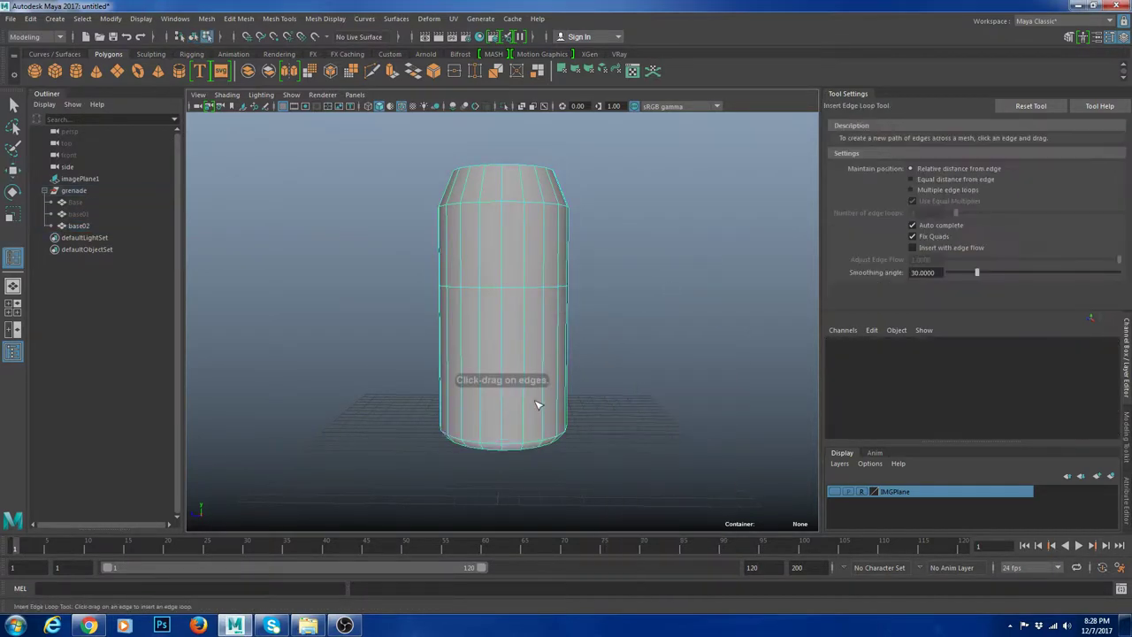
click(502, 404)
click(503, 409)
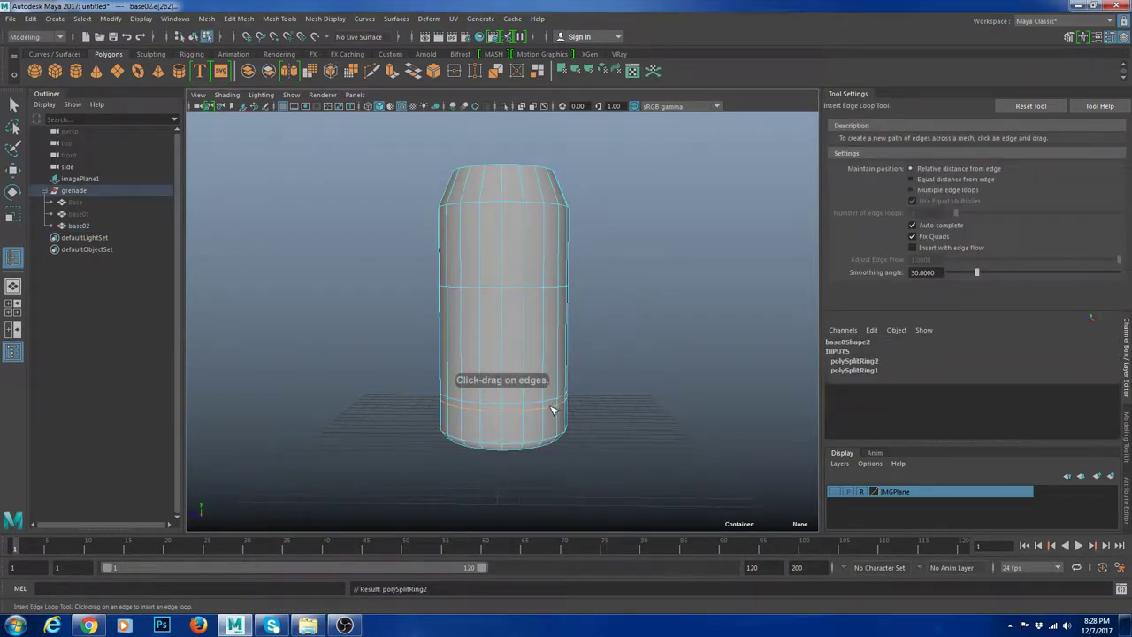
scroll(550, 403, up, 4)
key(w)
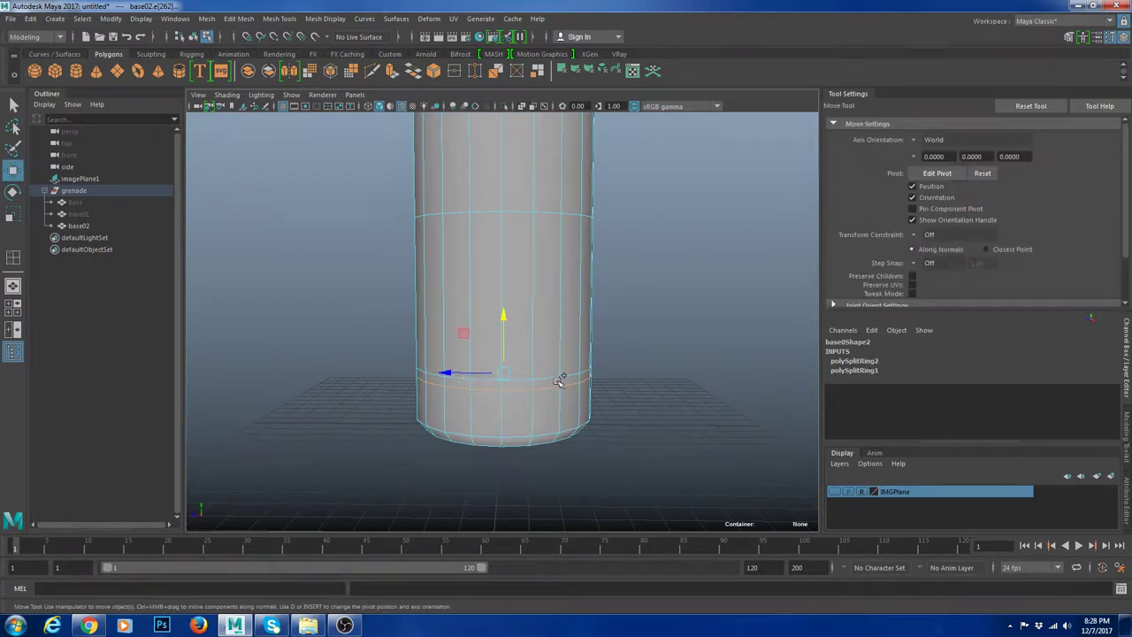
Step: Move the two lower edge loops on base02 down toward the base and space them slightly farther apart
drag(501, 314, 503, 334)
key(r)
key(w)
alt+middle_drag(520, 338, 522, 306)
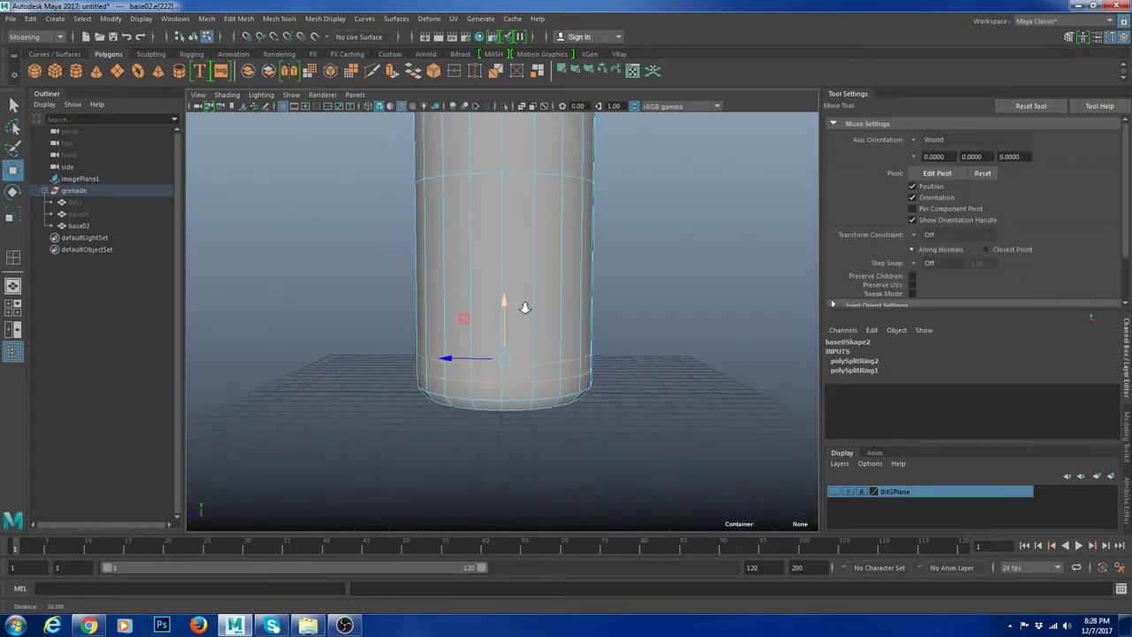
scroll(525, 307, up, 1)
Step: Extrude the face band between the two lower edge loops and scale it outward to about 1.092 to form a rim
right_drag(537, 310, 537, 336)
click(489, 379)
shift+double_click(520, 378)
key(ctrl+e)
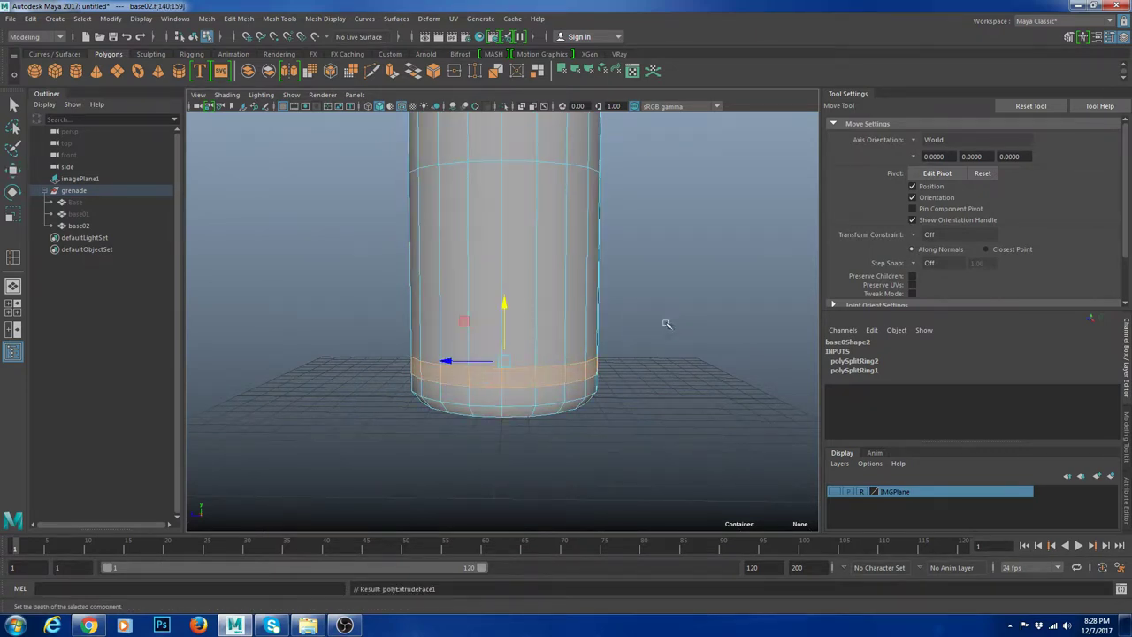
alt+drag(666, 323, 665, 355)
key(r)
drag(505, 373, 524, 373)
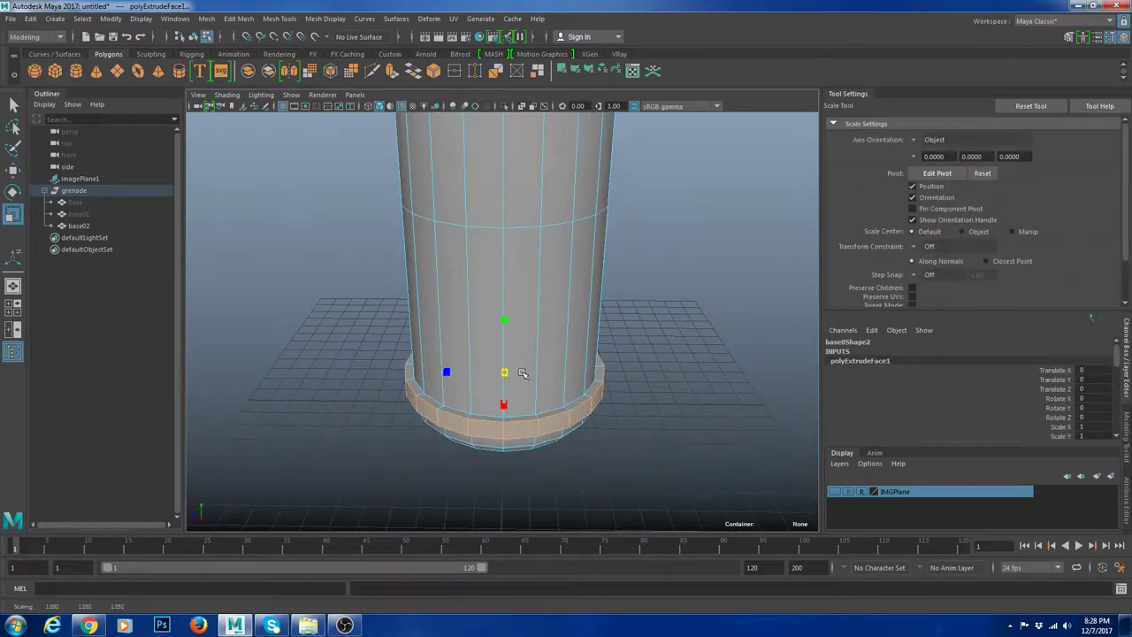
key(w)
click(657, 273)
scroll(659, 299, down, 6)
alt+drag(660, 299, 612, 269)
right_drag(493, 283, 550, 252)
click(602, 284)
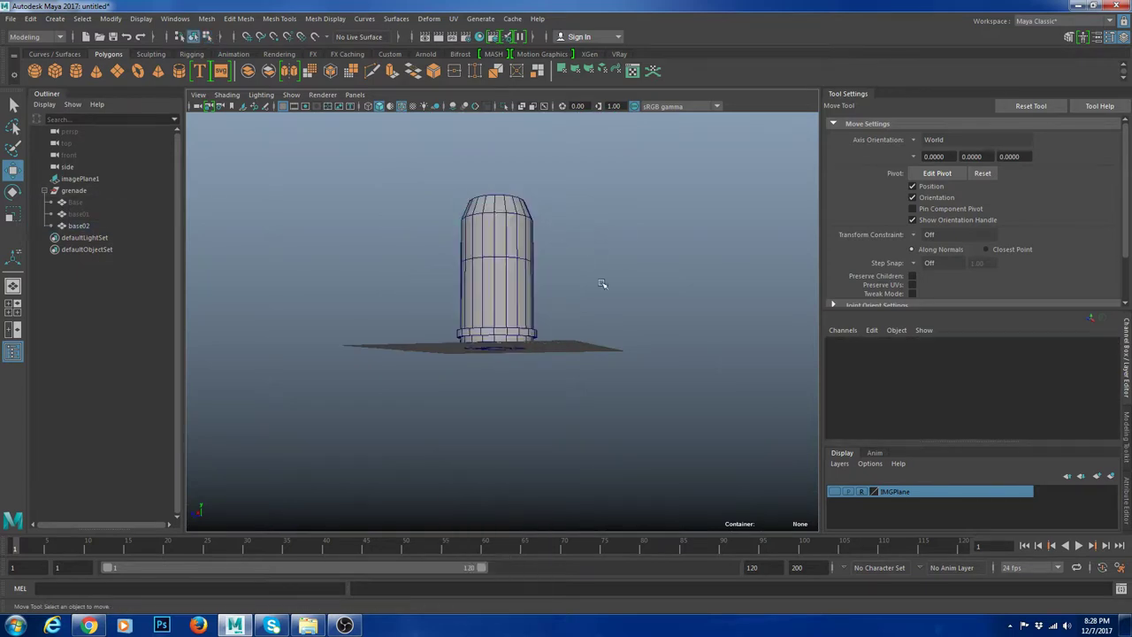
Step: Bevel the upper and lower outer edge loops of the rim on base02
scroll(602, 284, up, 5)
alt+drag(602, 283, 558, 321)
click(556, 348)
scroll(565, 340, up, 2)
scroll(581, 366, up, 2)
alt+drag(581, 366, 605, 406)
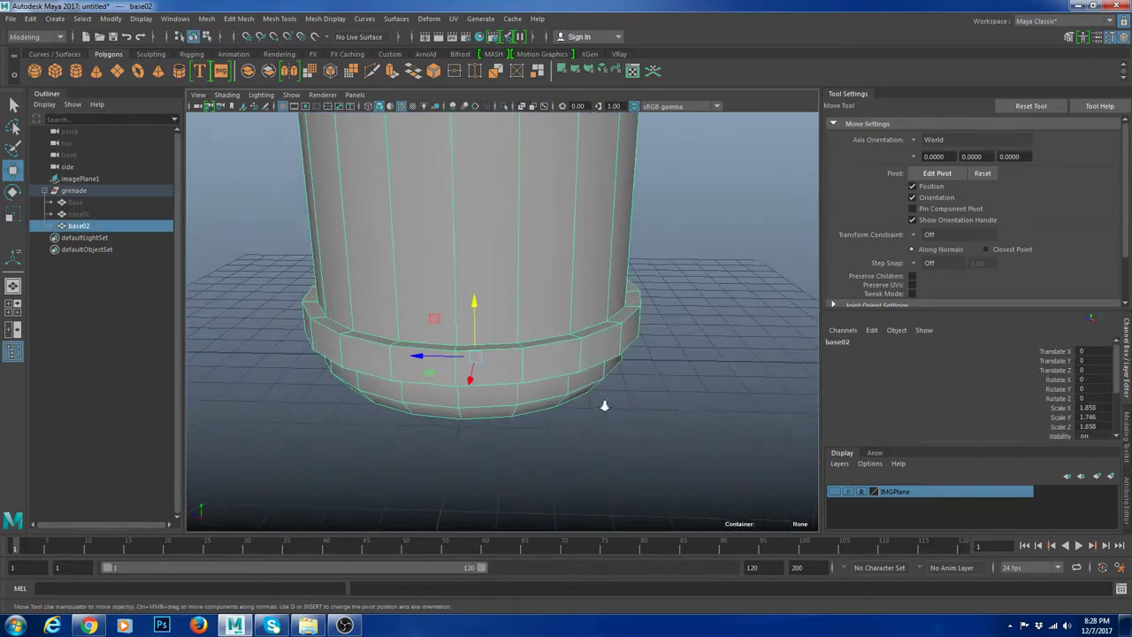
right_drag(585, 371, 570, 347)
right_drag(578, 301, 630, 284)
double_click(599, 333)
right_drag(609, 331, 712, 309)
shift+double_click(605, 358)
key(ctrl+a)
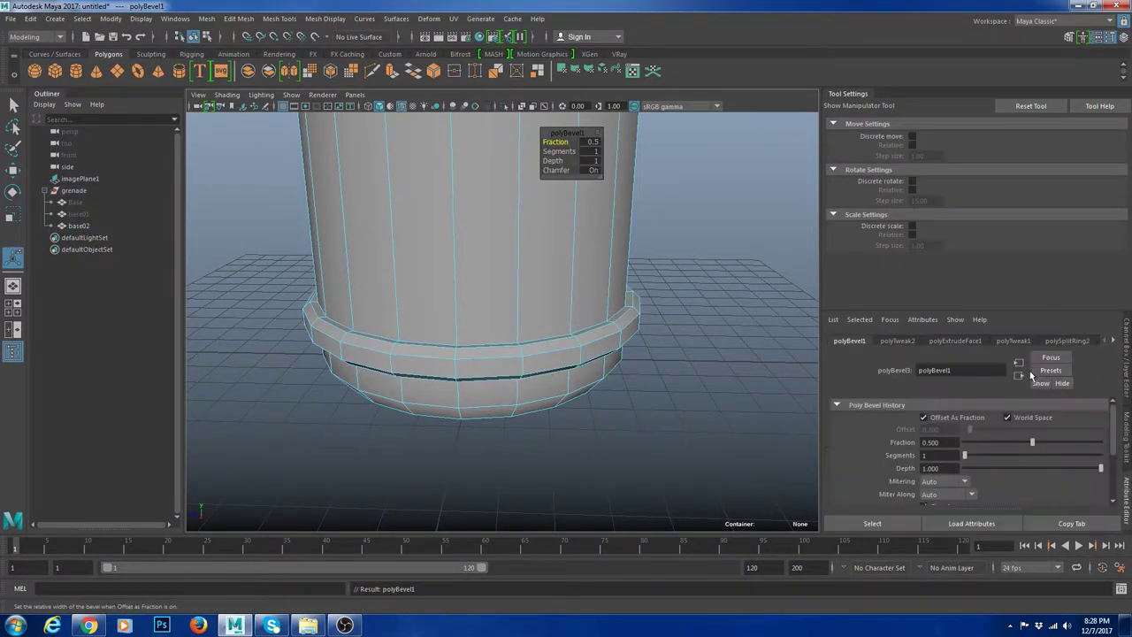
Step: Set the rim bevel's fraction to 0.345 and return to object selection
drag(1031, 443, 1017, 445)
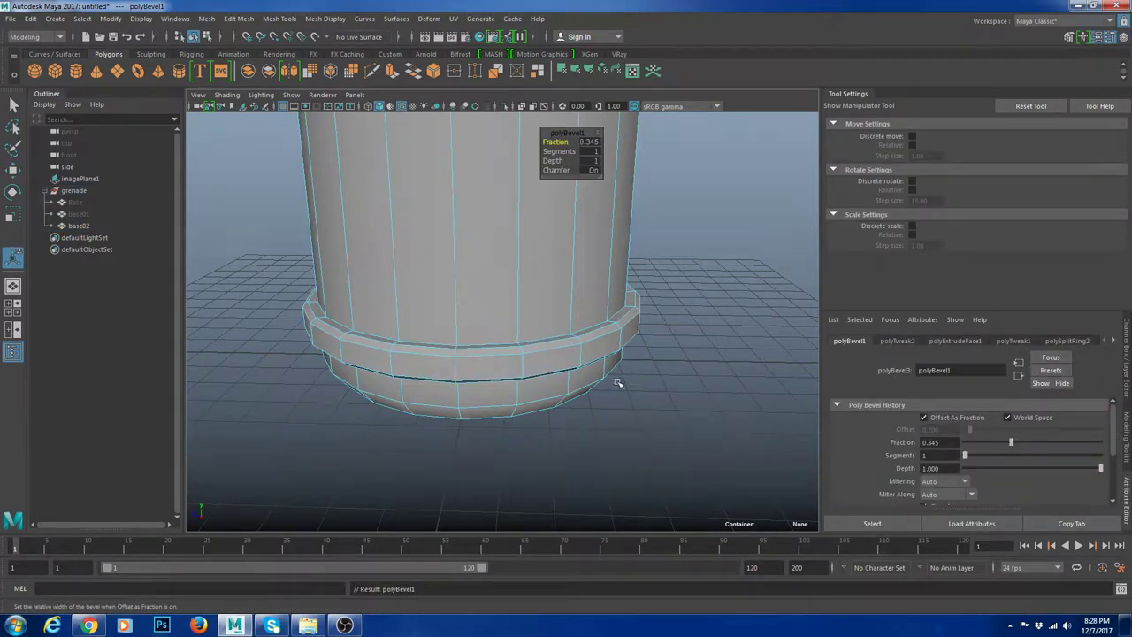
key(q)
right_drag(619, 301, 706, 232)
click(706, 232)
scroll(636, 274, down, 5)
alt+drag(583, 310, 597, 334)
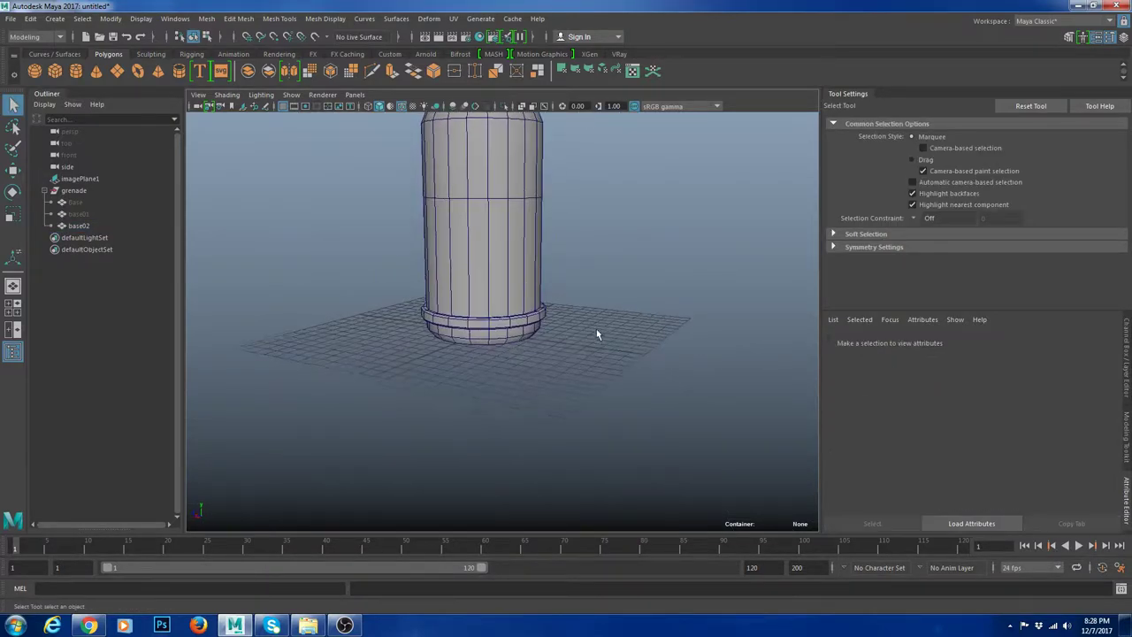
Step: Turn off wireframe on shaded and examine the beveled rim around the lower body
alt+middle_drag(530, 197, 545, 299)
alt+drag(545, 298, 559, 301)
key(alt+5)
click(546, 324)
key(f)
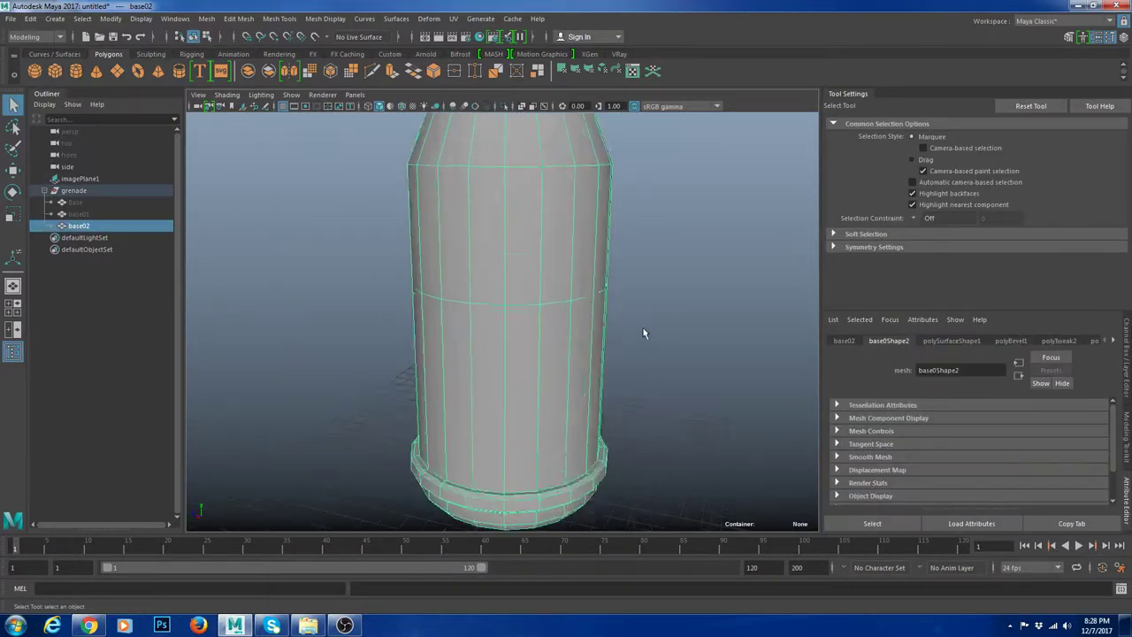
scroll(644, 330, down, 3)
alt+drag(644, 330, 625, 339)
click(625, 340)
click(579, 376)
alt+middle_drag(591, 352, 608, 305)
scroll(609, 305, up, 6)
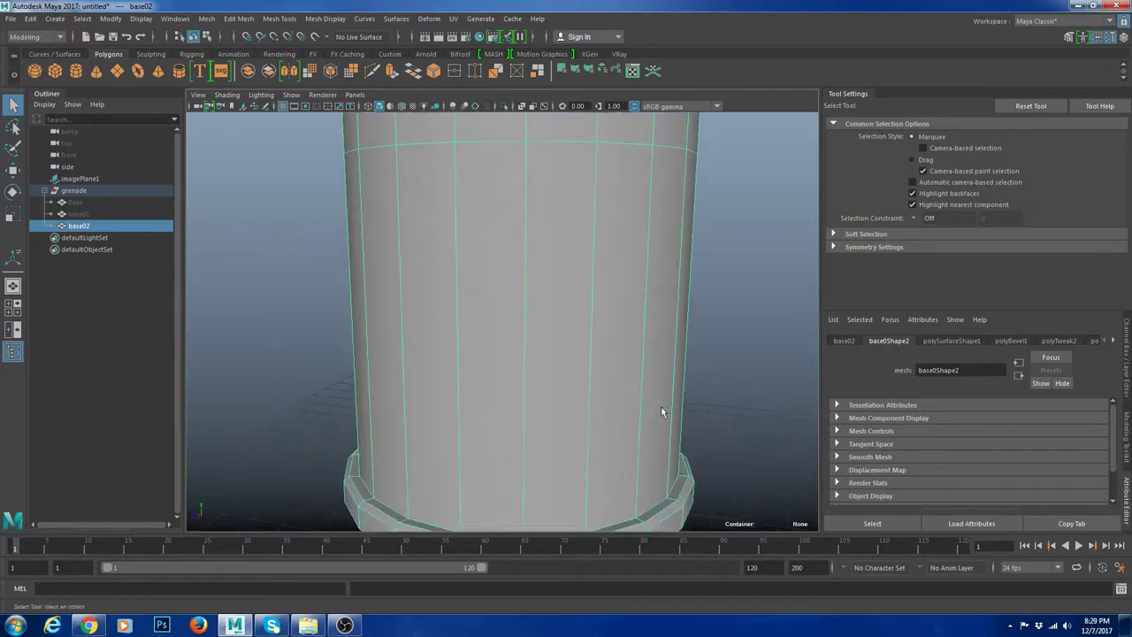
alt+drag(610, 296, 596, 335)
alt+middle_drag(602, 415, 609, 353)
scroll(609, 352, up, 3)
alt+drag(514, 363, 518, 392)
Step: Delete the rim's upper and lower bevel face loops and the outer face band between them
right_drag(557, 296, 566, 231)
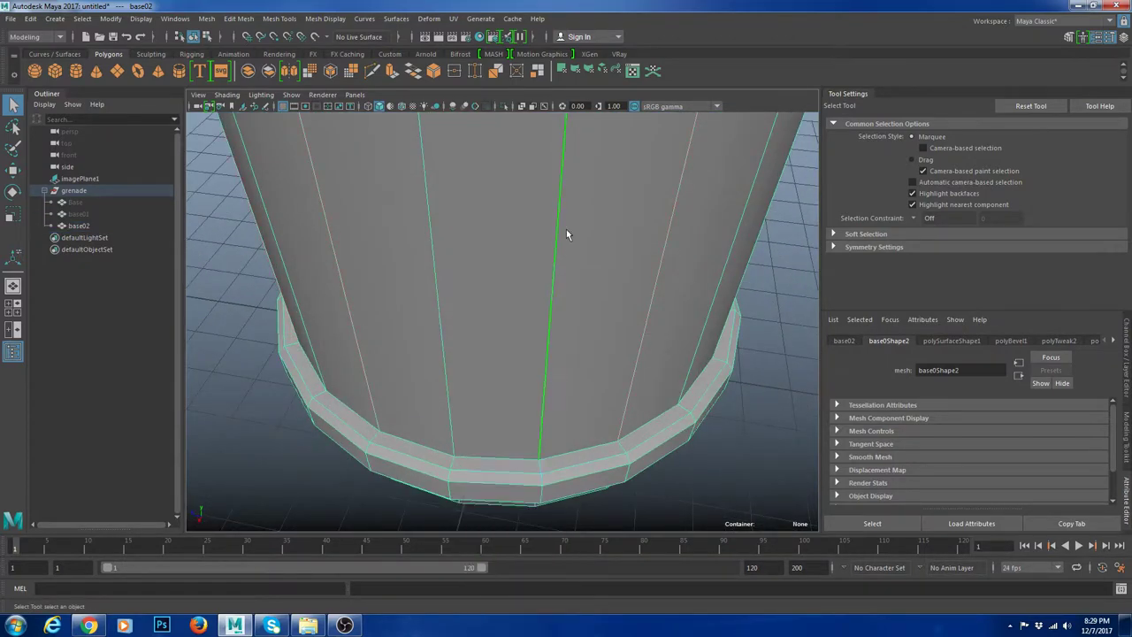
right_drag(442, 209, 478, 191)
alt+middle_drag(521, 444, 530, 361)
scroll(531, 362, up, 3)
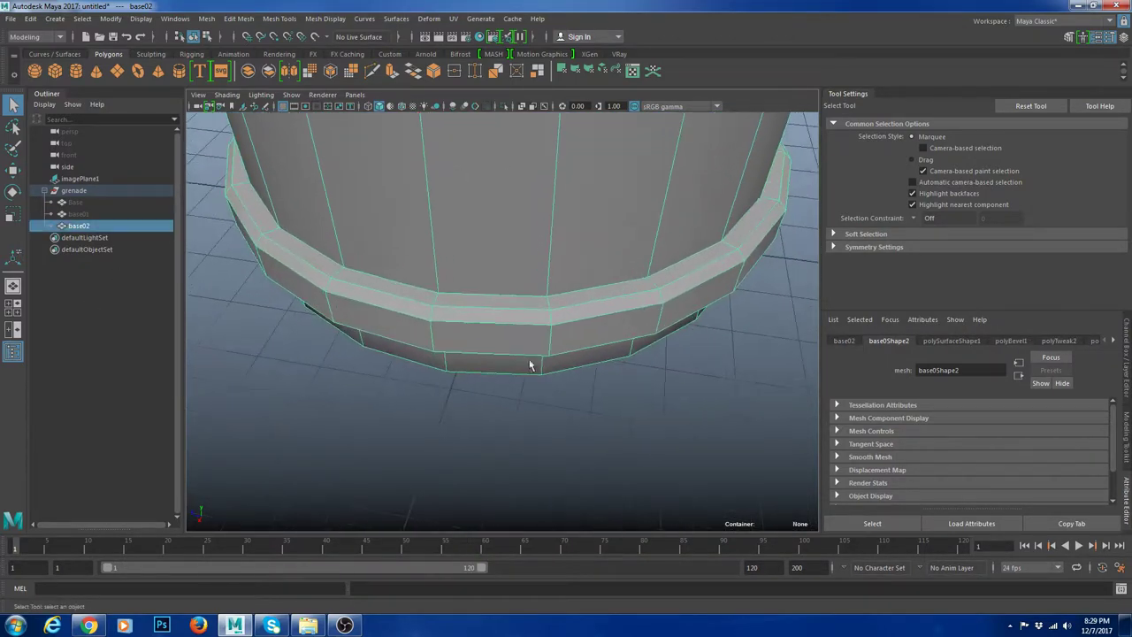
key(ctrl+F11)
click(519, 343)
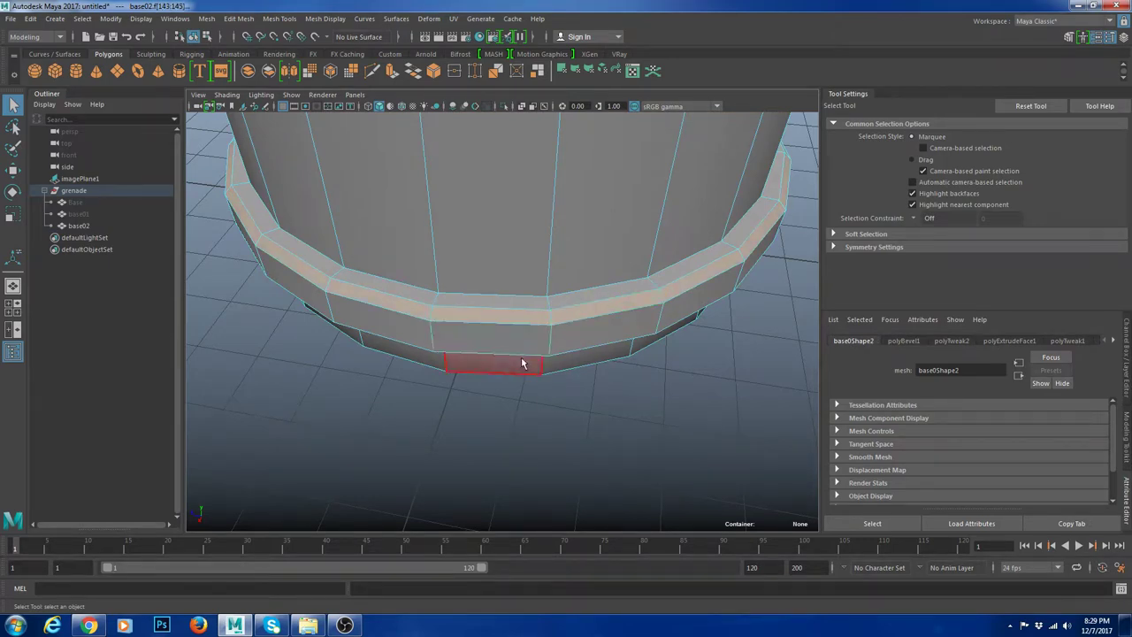
alt+drag(521, 358, 566, 315)
alt+middle_drag(567, 315, 574, 394)
scroll(574, 393, up, 3)
shift+click(504, 209)
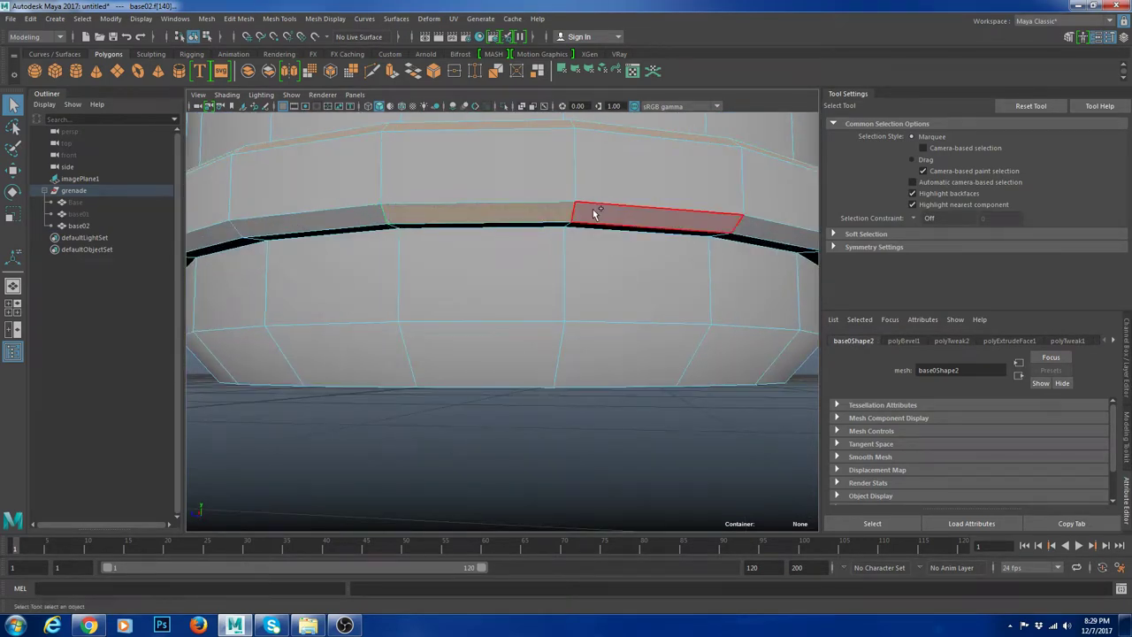
shift+double_click(594, 210)
key(Delete)
double_click(532, 168)
key(Delete)
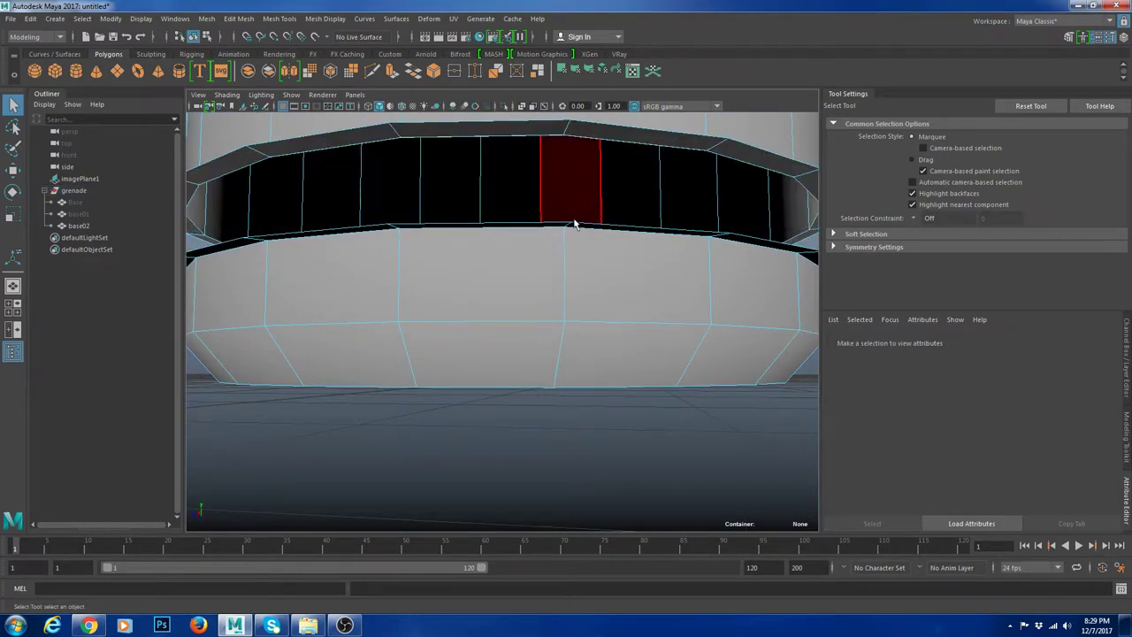
Step: Bridge the two open border loops of the rim and bevel the rebuilt rim, then return to object selection
scroll(574, 222, down, 4)
alt+drag(573, 222, 570, 303)
right_drag(568, 364, 588, 428)
double_click(572, 351)
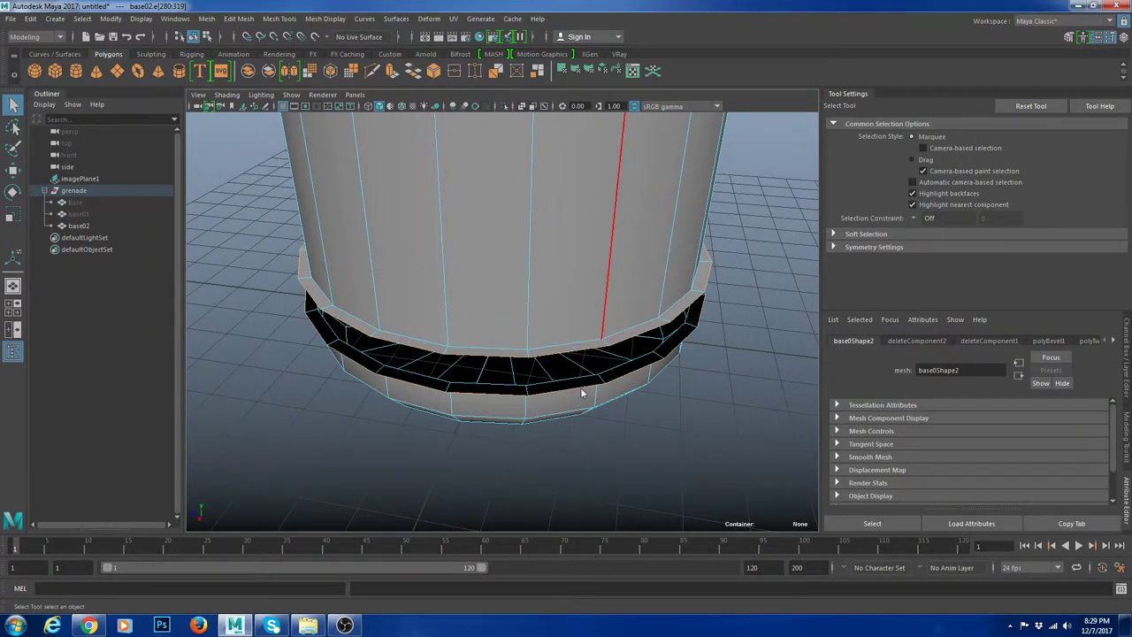
double_click(575, 355)
shift+right_drag(690, 303, 741, 306)
alt+drag(665, 344, 652, 346)
scroll(652, 345, up, 1)
right_drag(653, 345, 744, 197)
key(q)
click(744, 196)
Step: Examine the rebuilt rim and overall silhouette of base02 from several angles
scroll(672, 265, down, 5)
alt+drag(610, 327, 579, 243)
alt+drag(652, 315, 717, 328)
scroll(717, 328, up, 3)
scroll(707, 334, down, 5)
alt+drag(667, 361, 638, 341)
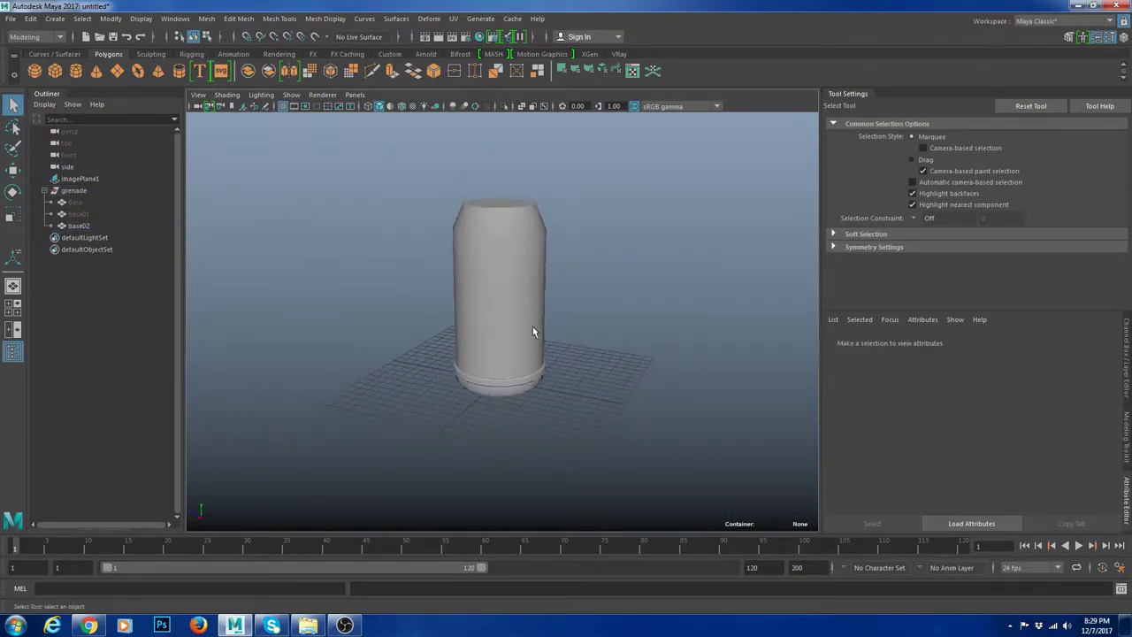
click(533, 330)
scroll(621, 340, up, 3)
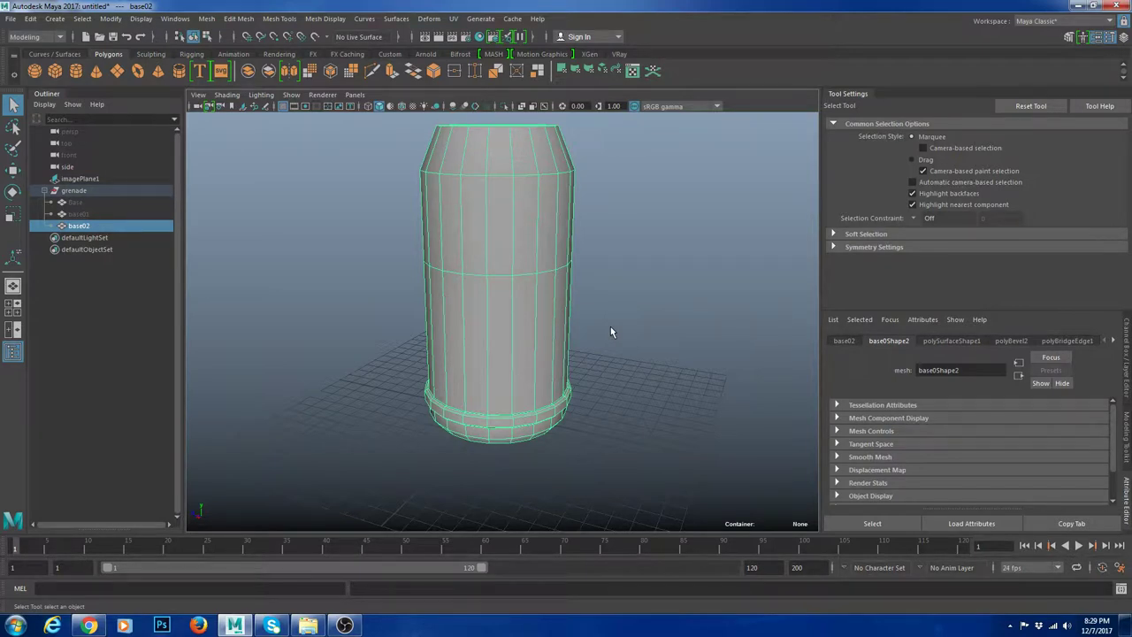
click(610, 326)
click(539, 205)
alt+drag(613, 302, 605, 277)
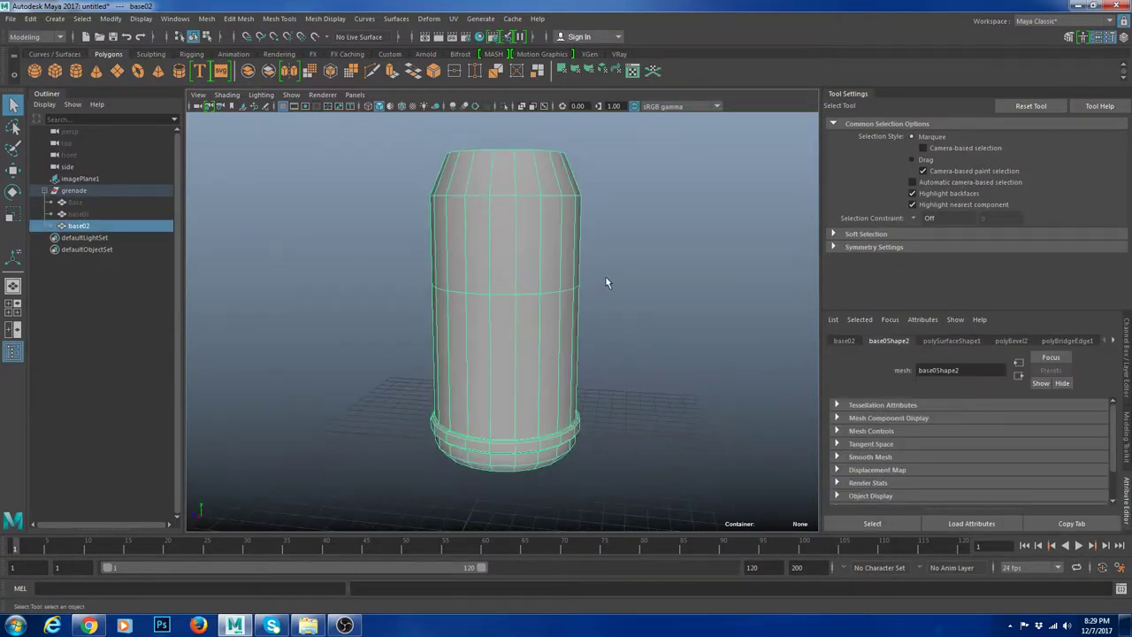
Step: Insert an edge loop just below the top shoulder of base02 and two closely spaced loops slightly lower
shift+right_drag(605, 276, 574, 212)
alt+middle_drag(576, 215, 568, 300)
scroll(563, 319, up, 4)
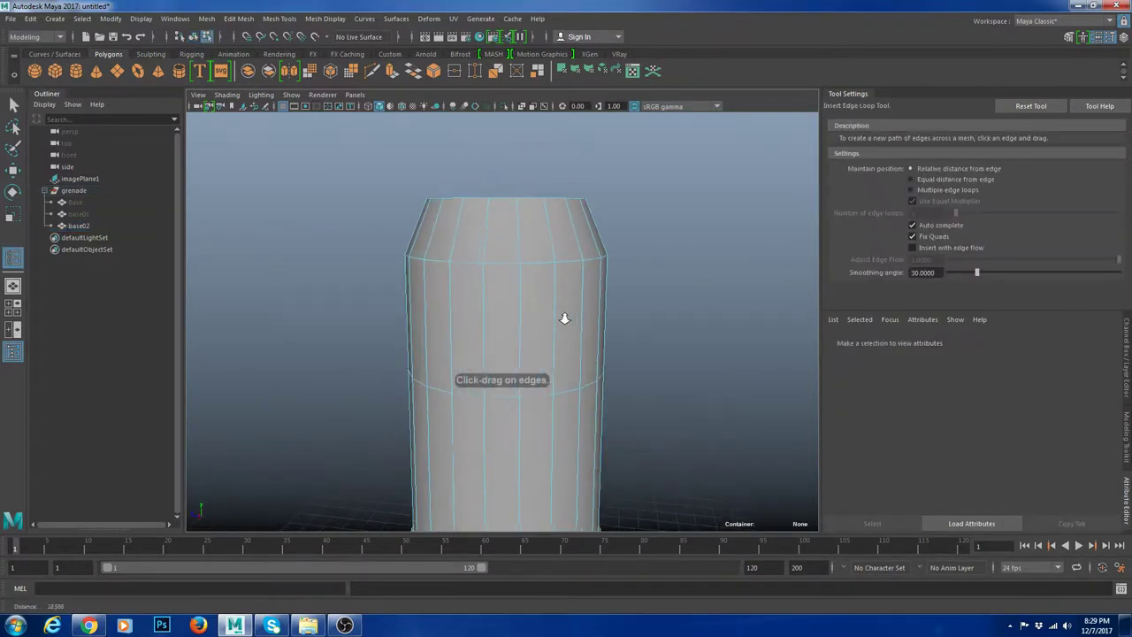
click(524, 265)
drag(521, 293, 521, 293)
alt+right_drag(505, 256, 516, 296)
Step: Extrude the narrow face band below the shoulder and scale it inward to about 0.961 to cut a groove
key(w)
click(525, 263)
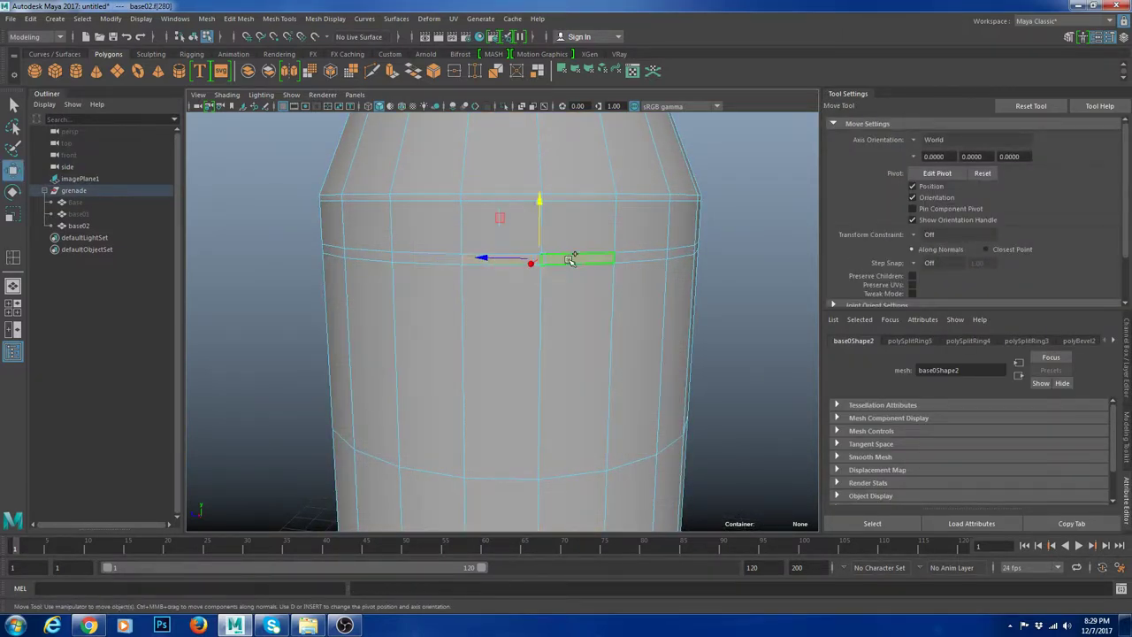
shift+double_click(572, 260)
scroll(714, 248, down, 5)
key(ctrl+e)
scroll(581, 291, up, 6)
key(r)
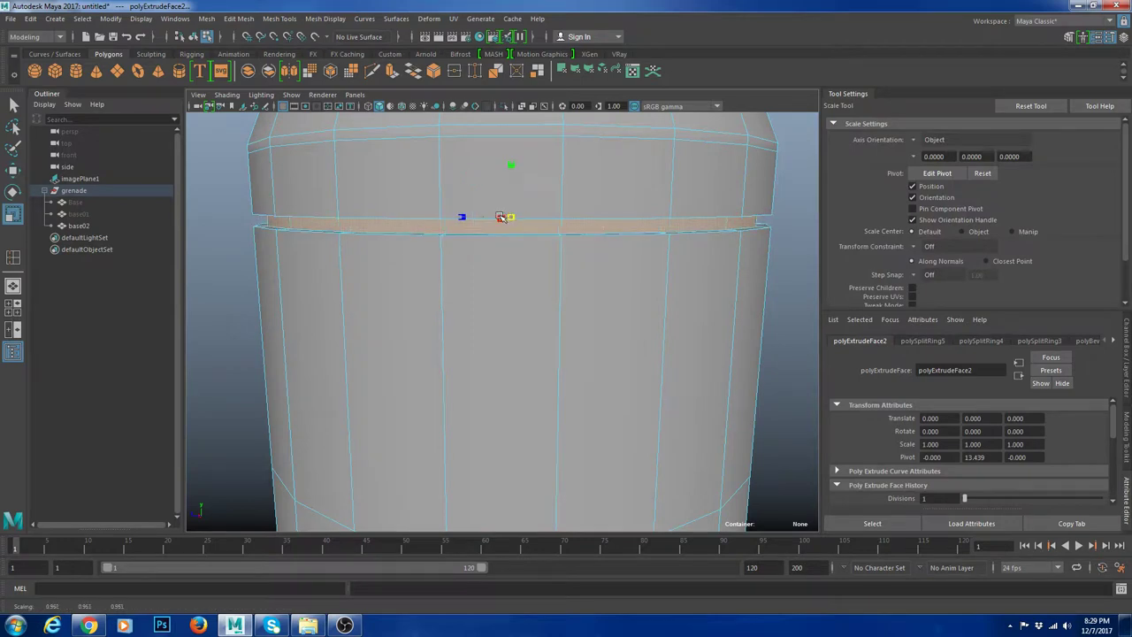
drag(500, 216, 498, 216)
key(w)
key(r)
right_drag(602, 197, 601, 164)
double_click(614, 212)
alt+drag(617, 205, 614, 248)
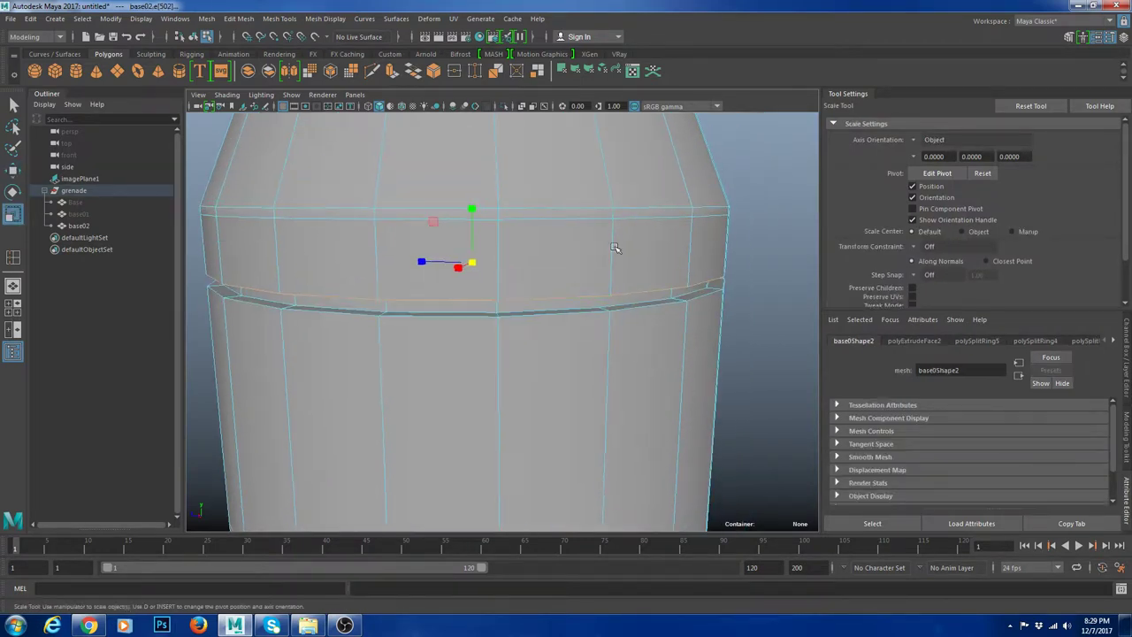
alt+right_drag(615, 247, 639, 303)
alt+drag(638, 302, 631, 265)
alt+middle_drag(631, 265, 604, 331)
alt+drag(595, 226, 589, 256)
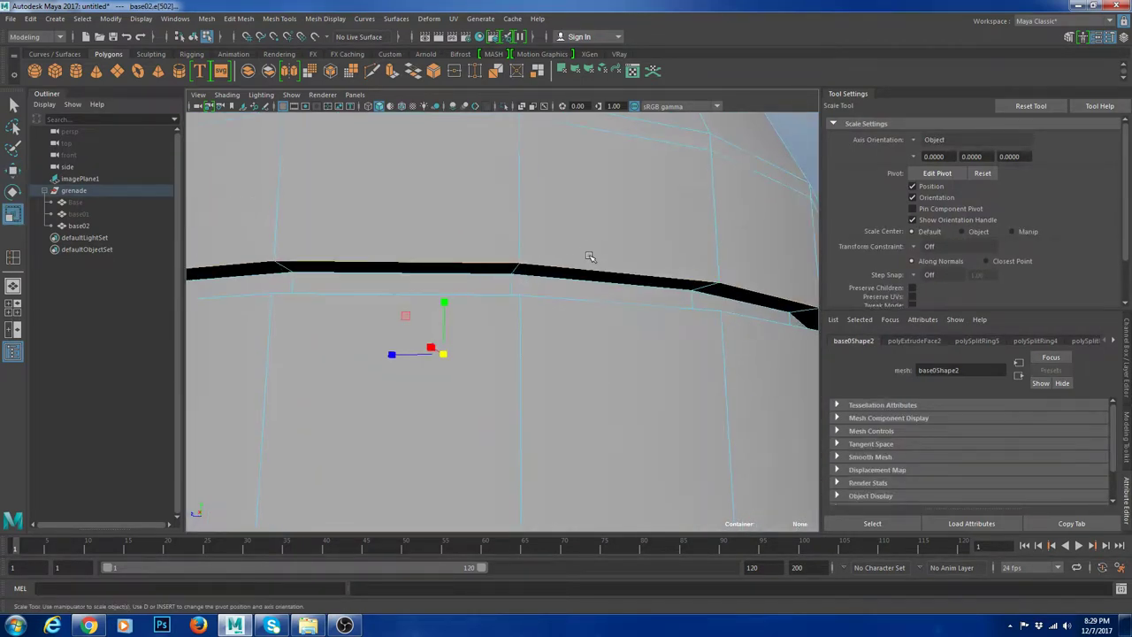
Step: Select the full loop of upper wall faces inside the groove below the shoulder
right_drag(499, 264, 499, 297)
click(505, 268)
shift+double_click(533, 271)
mouse_move(533, 270)
alt+mouse_down()
mouse_move(533, 291)
mouse_move(536, 281)
alt+mouse_up()
alt+right_drag(536, 282, 559, 295)
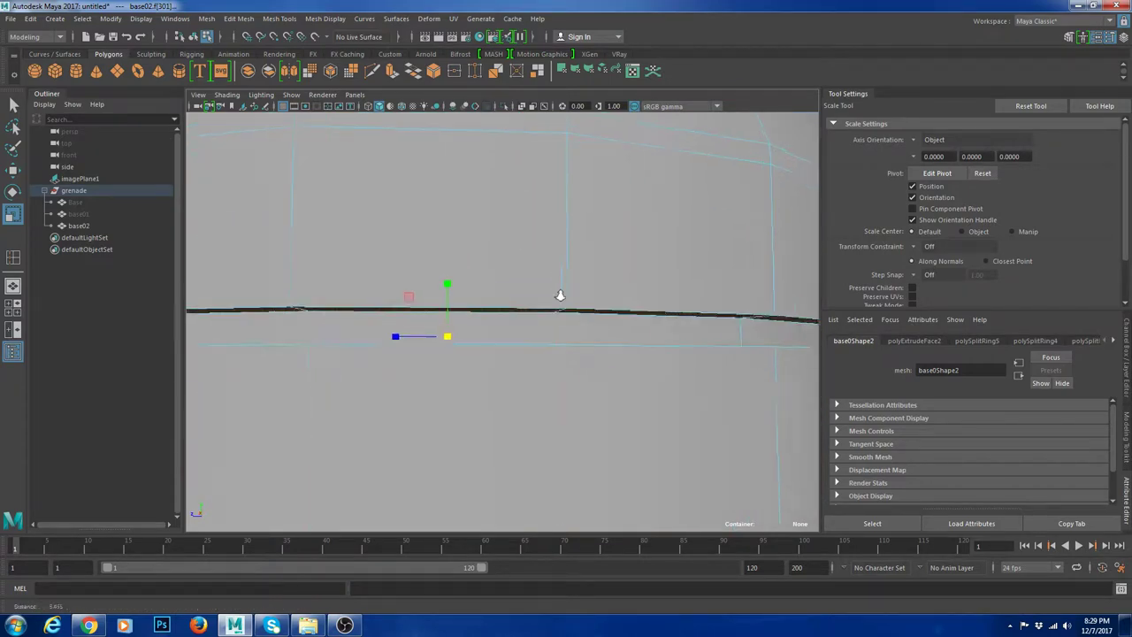
click(538, 323)
shift+double_click(598, 322)
alt+right_drag(619, 323, 596, 254)
alt+drag(595, 255, 607, 271)
alt+right_drag(607, 271, 617, 318)
alt+drag(617, 318, 616, 323)
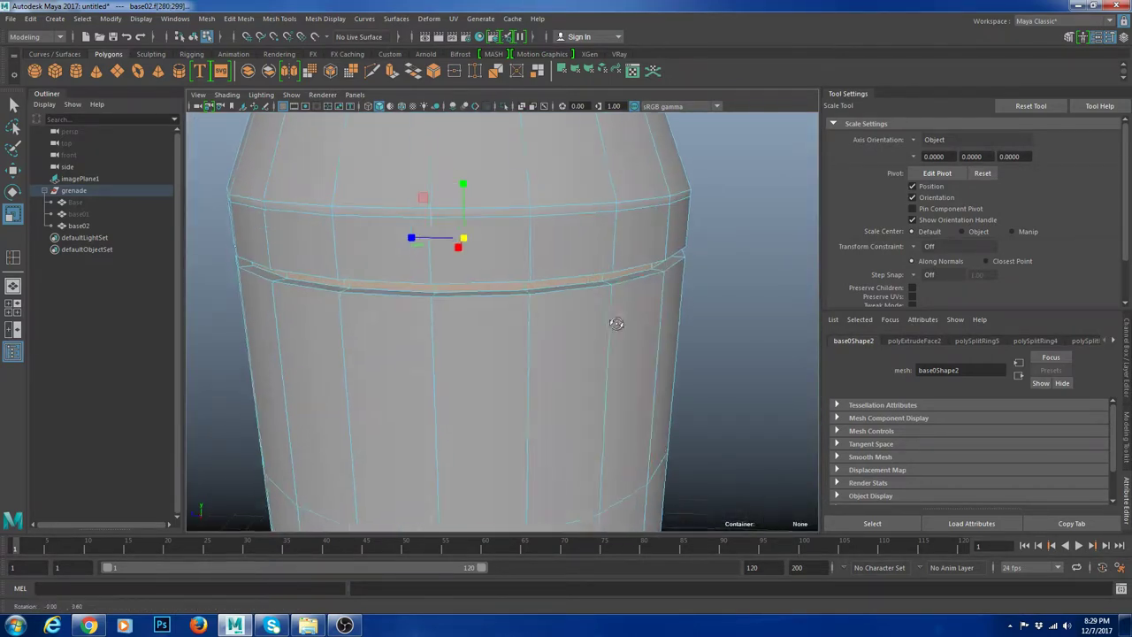
key(ctrl+z)
alt+right_drag(597, 278, 619, 313)
key(ctrl+z)
Step: Add the groove's lower wall faces to the selection and scale both wall loops very slightly in height
shift+click(536, 243)
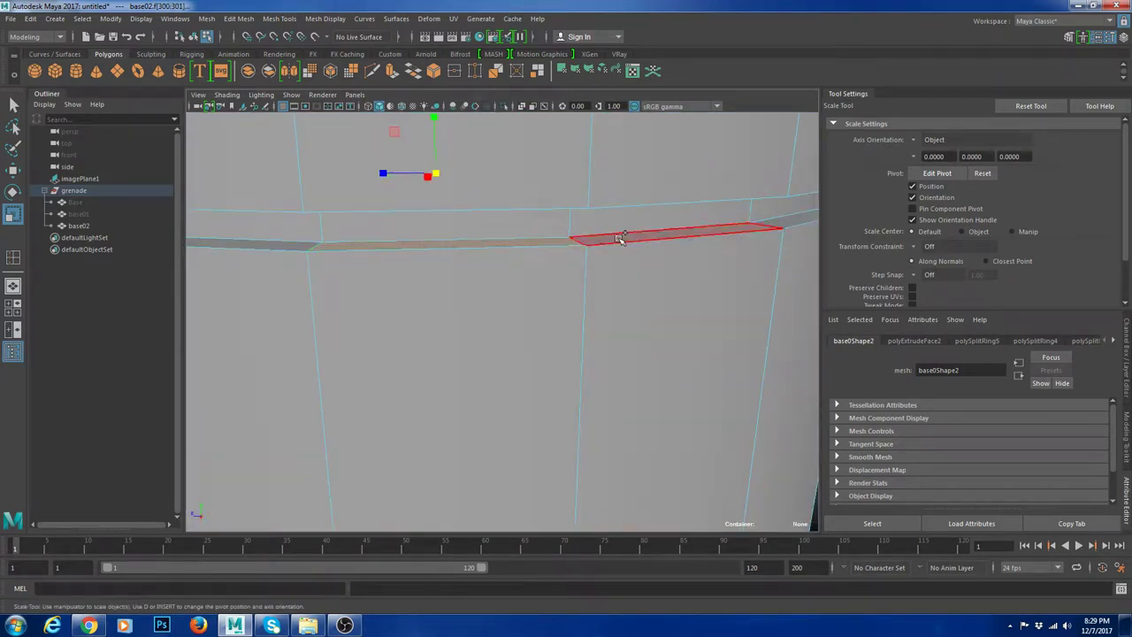
shift+double_click(618, 238)
alt+right_drag(618, 238, 552, 221)
drag(481, 219, 482, 220)
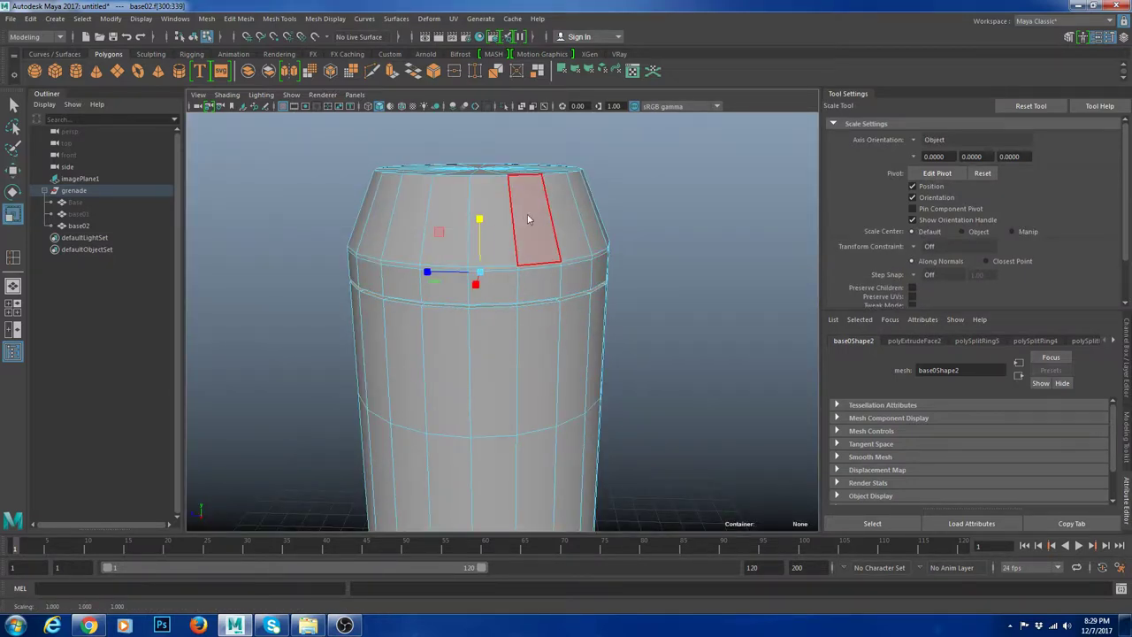
Step: Return to object selection and examine the groove around the upper part of base02
right_drag(529, 219, 602, 177)
click(723, 173)
alt+right_drag(723, 173, 675, 255)
alt+drag(676, 254, 705, 260)
alt+right_drag(559, 358, 595, 293)
alt+drag(596, 292, 627, 307)
click(628, 307)
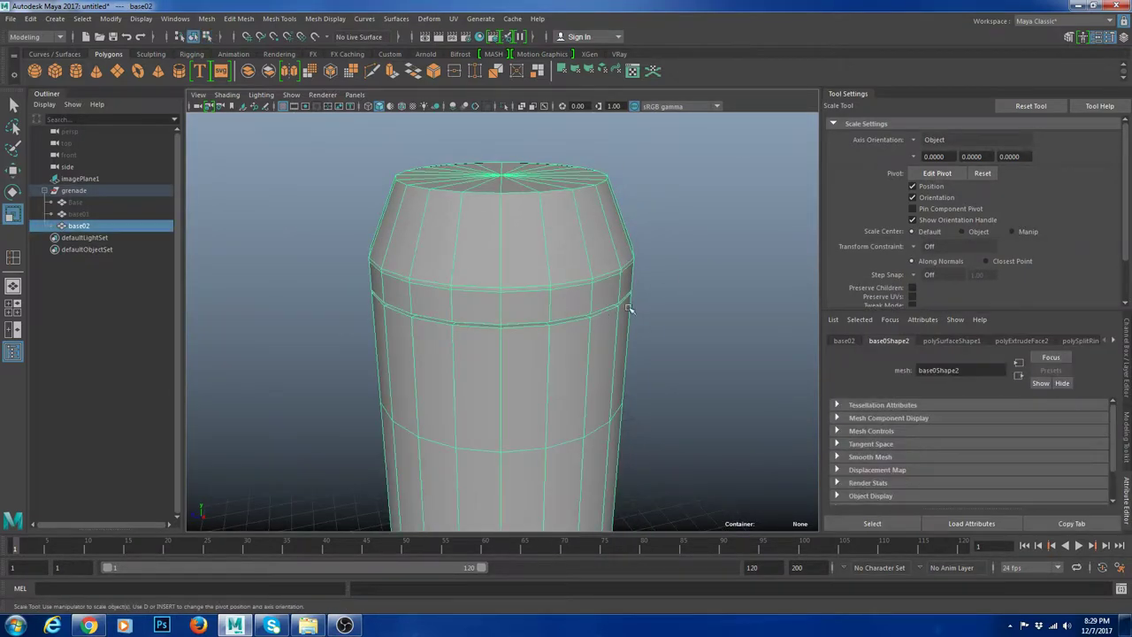
click(704, 303)
alt+right_drag(705, 304, 533, 308)
click(529, 308)
click(644, 305)
Step: Turn on smooth mesh preview for base02 and examine the rounded top, groove and rim
key(alt+5)
click(549, 302)
key(3)
click(678, 307)
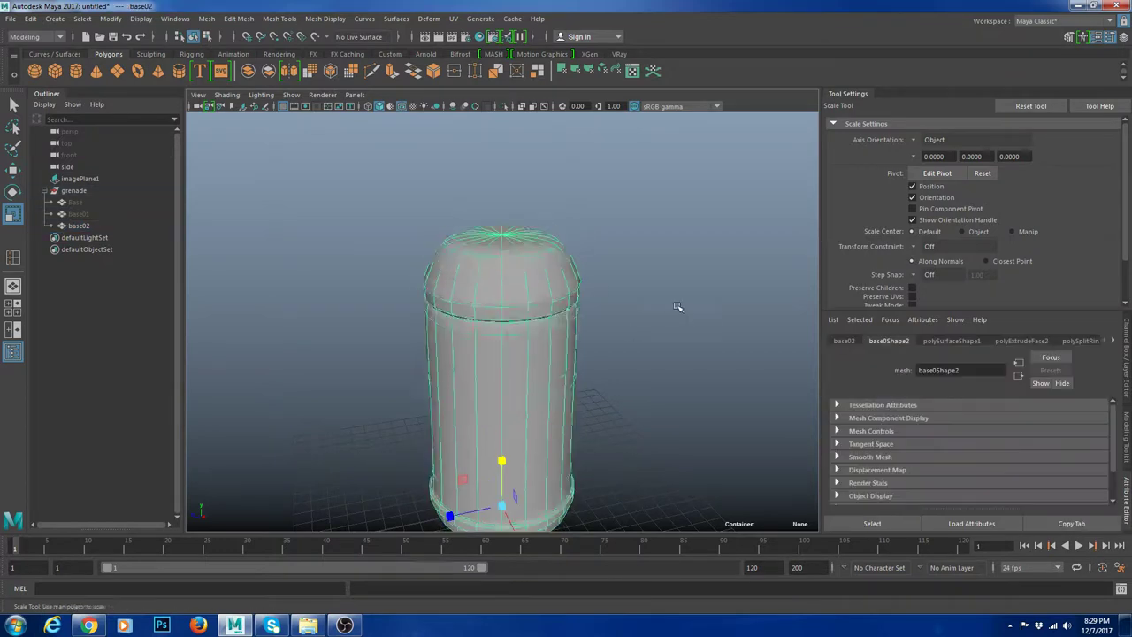
alt+right_drag(678, 307, 635, 336)
alt+drag(635, 336, 586, 331)
click(524, 336)
click(649, 320)
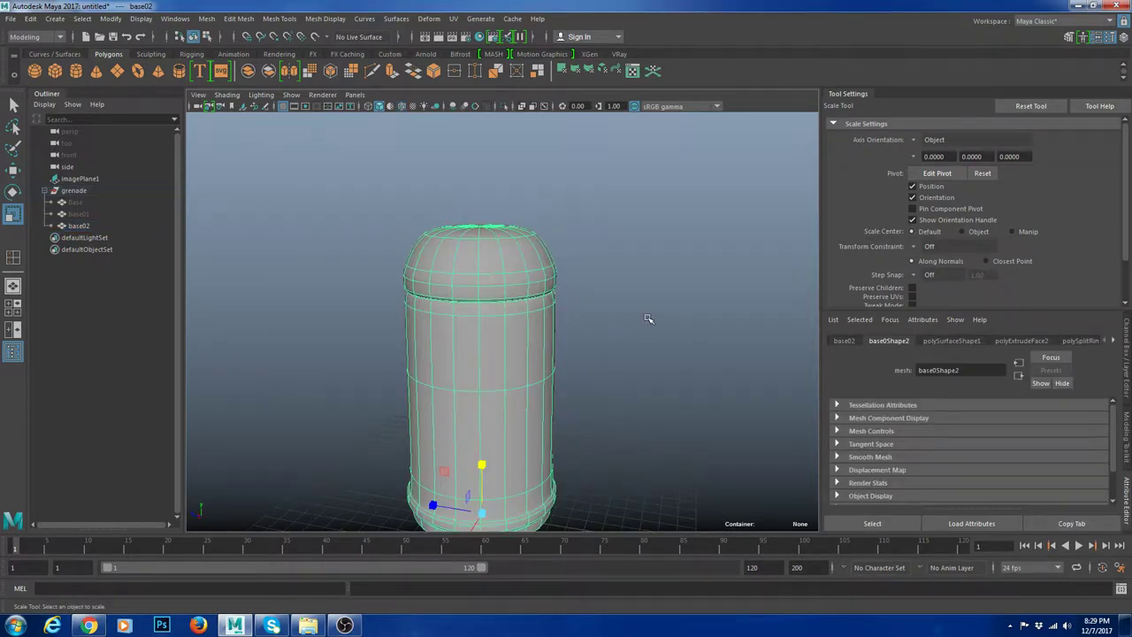
alt+right_drag(648, 319, 615, 318)
click(523, 301)
alt+drag(614, 318, 639, 328)
click(639, 328)
alt+middle_drag(586, 318, 576, 250)
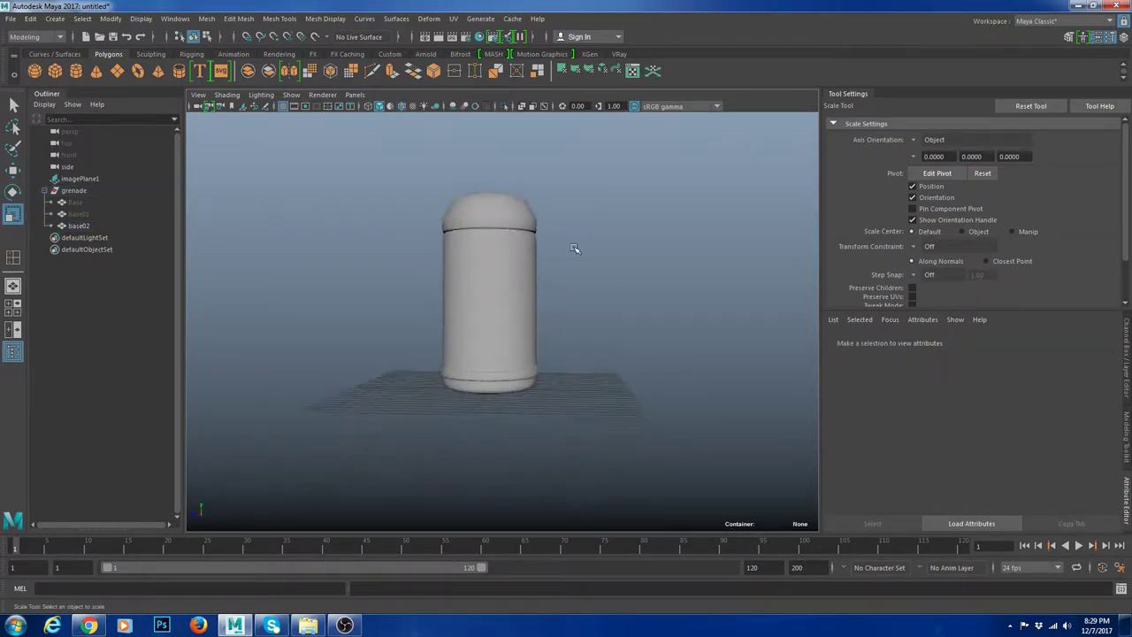
alt+drag(576, 250, 573, 292)
Step: Turn off the smooth preview of base02 and leave the mesh selected
click(525, 281)
key(1)
click(614, 304)
scroll(566, 296, up, 5)
click(541, 293)
scroll(579, 351, down, 2)
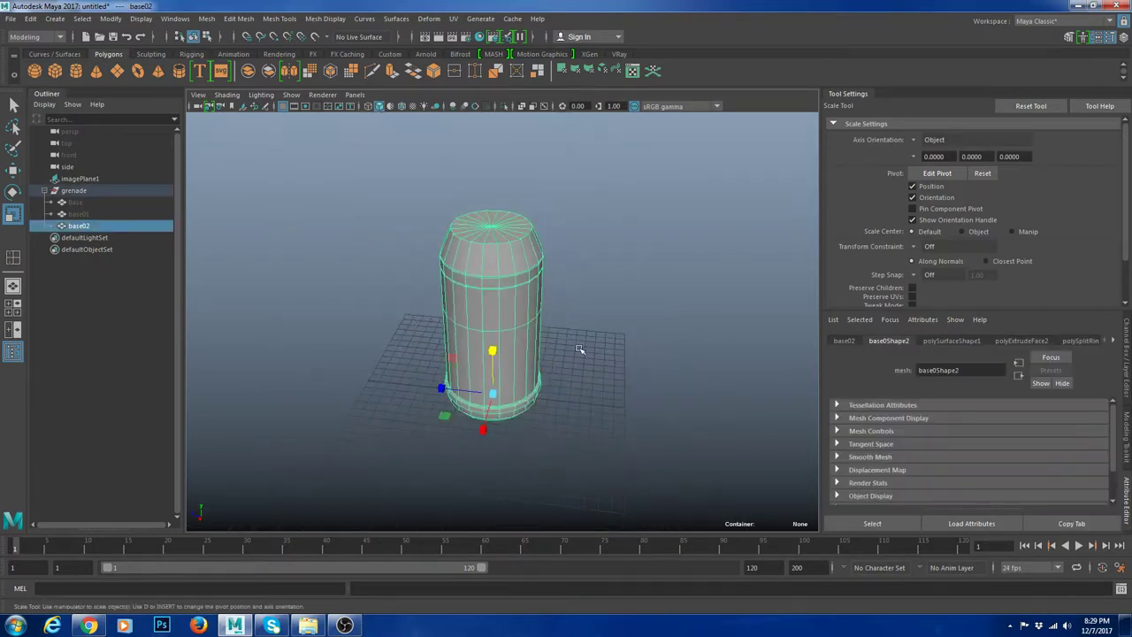
scroll(586, 331, up, 3)
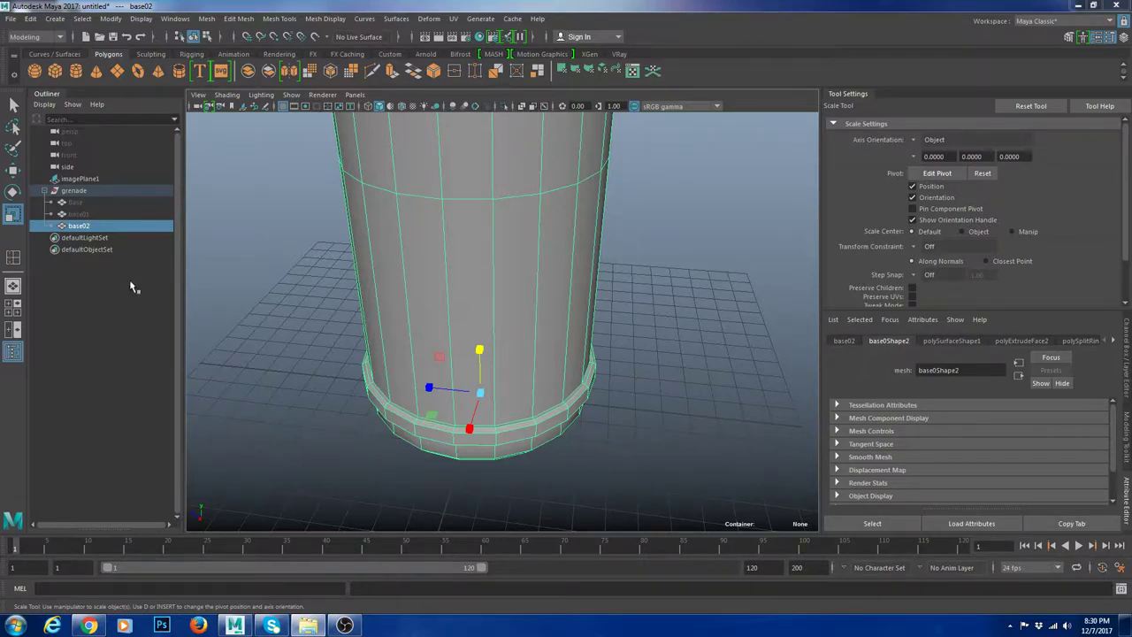
alt+middle_drag(548, 294, 533, 321)
alt+right_drag(533, 321, 475, 278)
alt+drag(475, 278, 480, 251)
key(ctrl+F11)
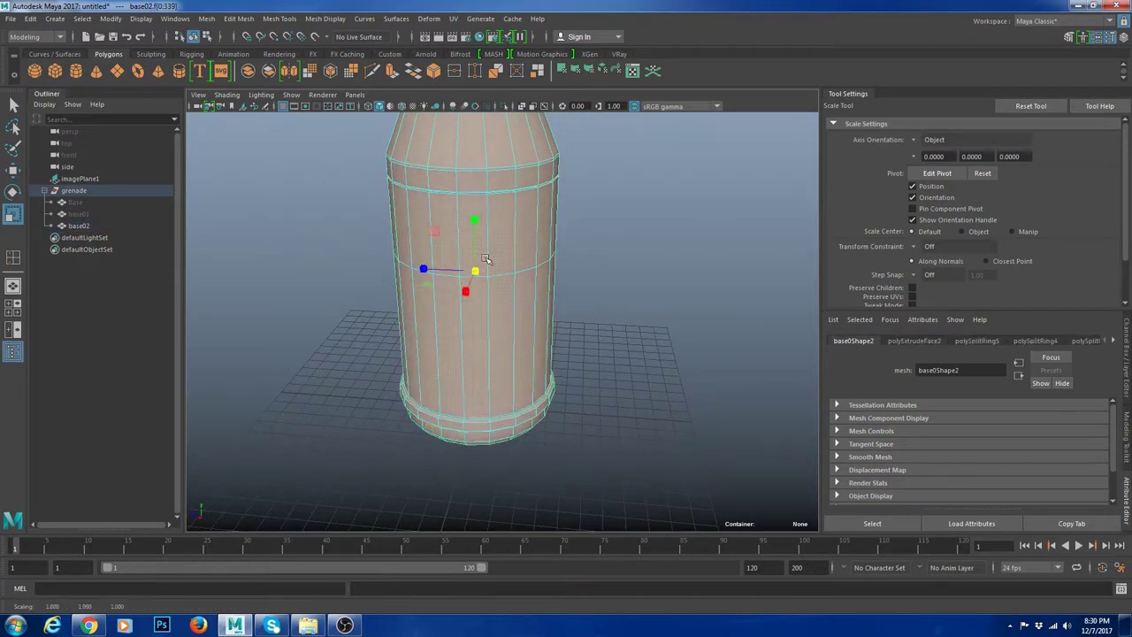
click(481, 301)
shift+click(506, 309)
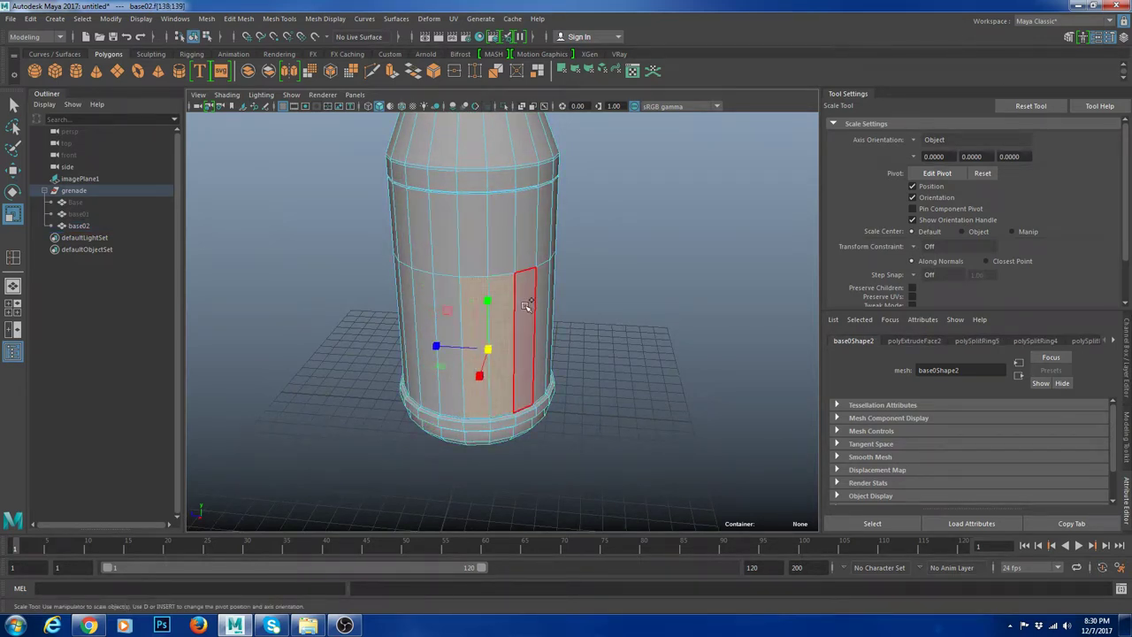
shift+double_click(528, 302)
alt+drag(538, 325, 505, 305)
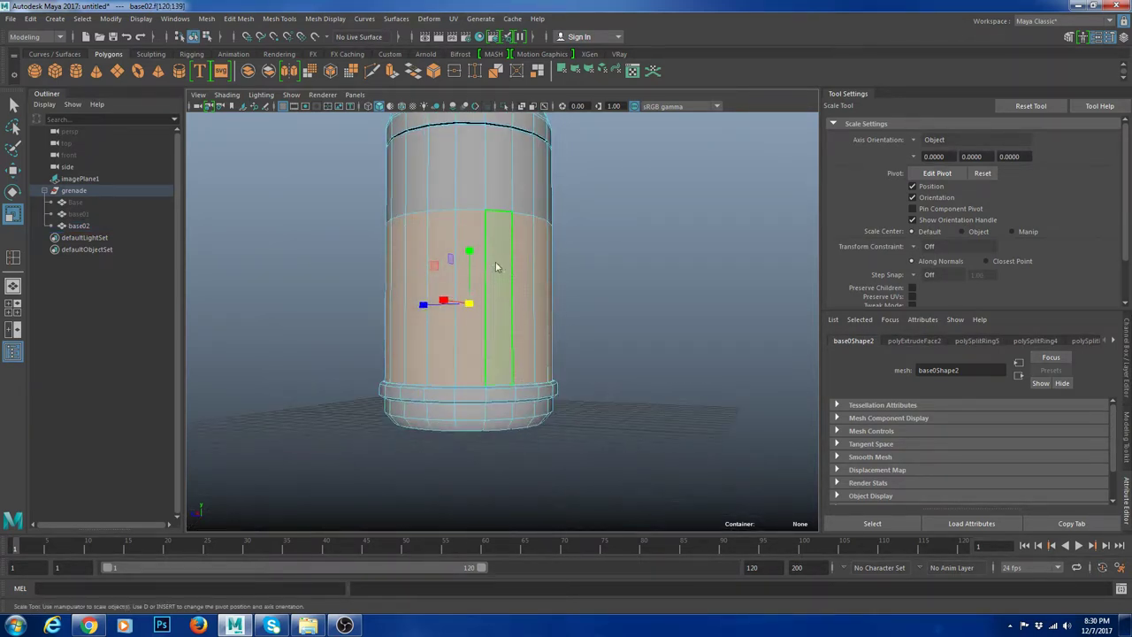
right_drag(498, 268, 539, 230)
alt+drag(539, 230, 505, 313)
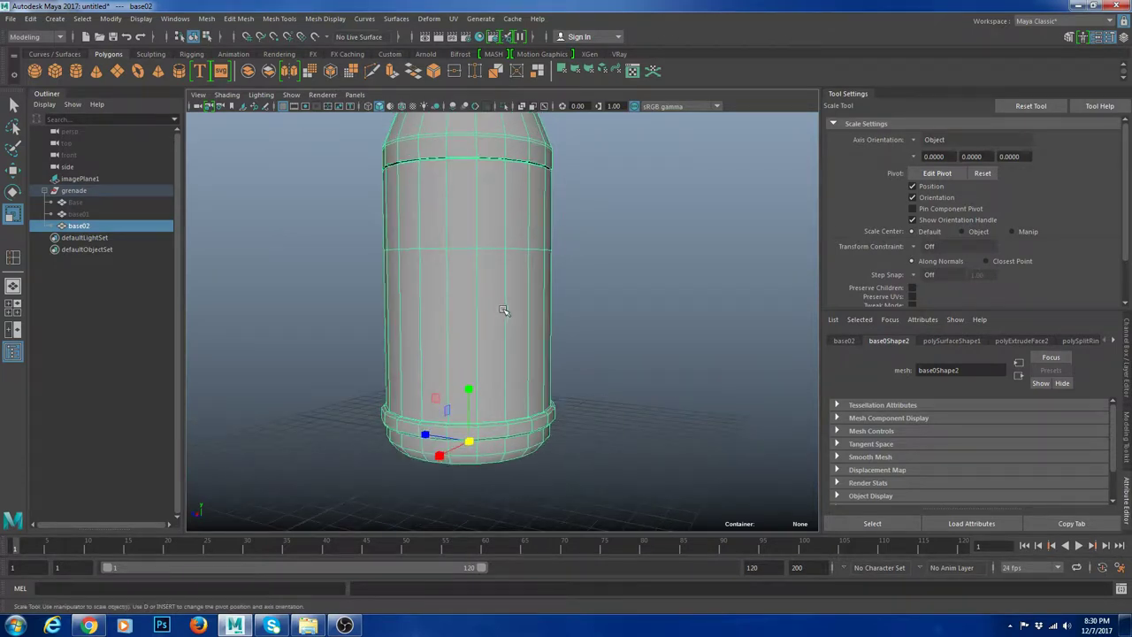
Step: Move the horizontal edge loop around the middle of base02 slightly down
right_drag(505, 312, 499, 262)
double_click(493, 254)
key(w)
drag(468, 201, 469, 225)
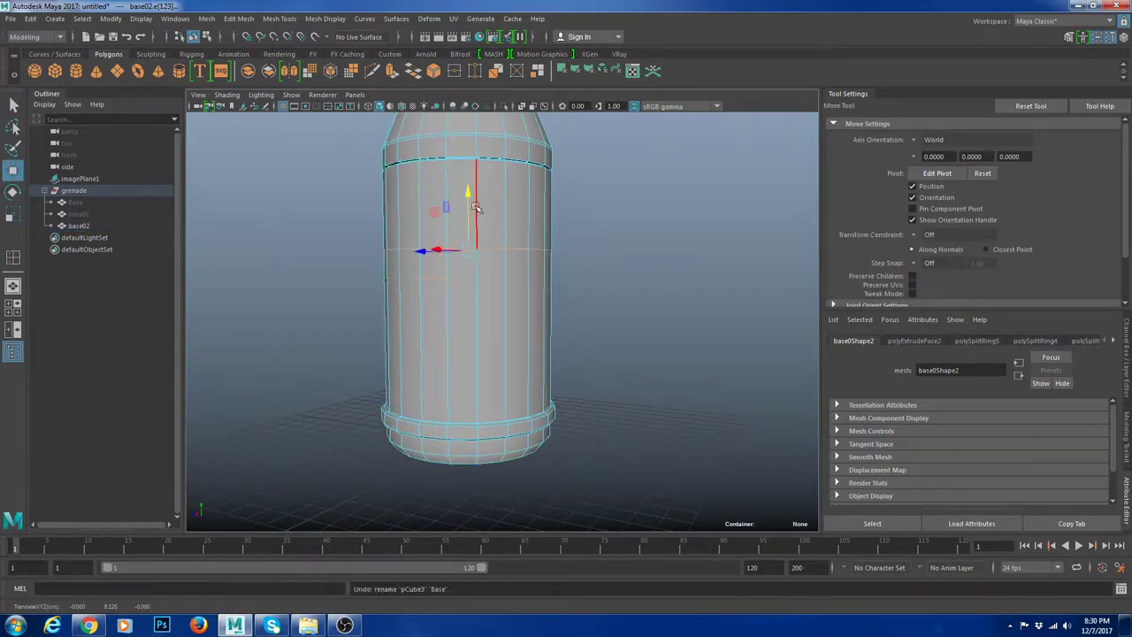
Step: Extrude the face ring directly below the groove outward by about 0.212 to form a raised band
right_drag(497, 197, 498, 231)
click(495, 221)
alt+drag(515, 221, 521, 238)
shift+double_click(520, 229)
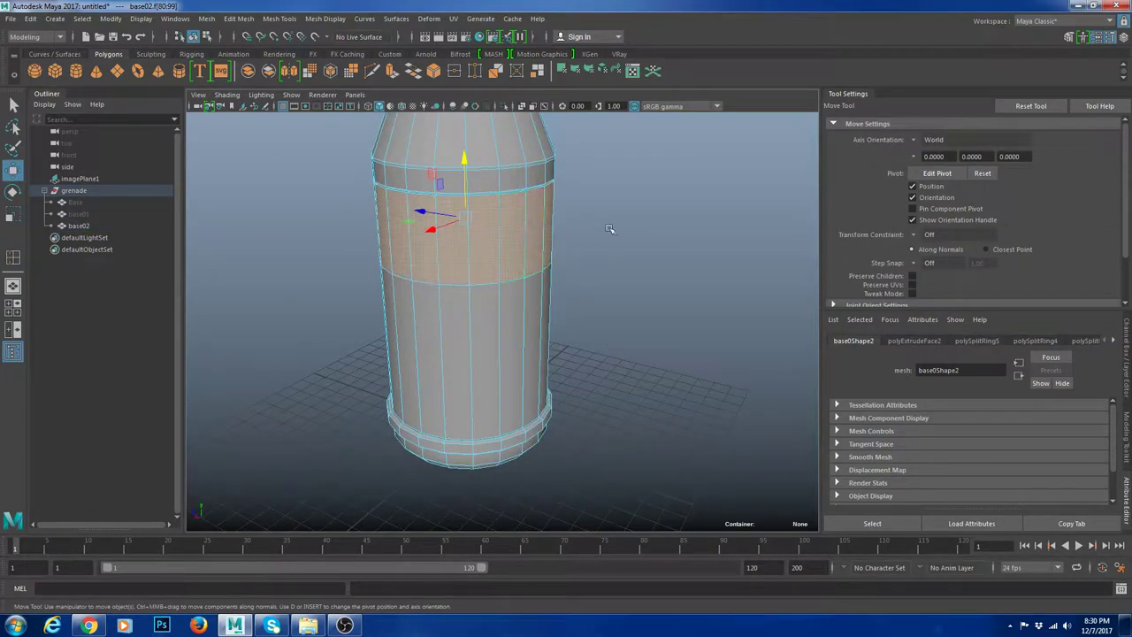
shift+right_drag(588, 237, 590, 265)
alt+drag(590, 265, 569, 281)
drag(421, 272, 419, 275)
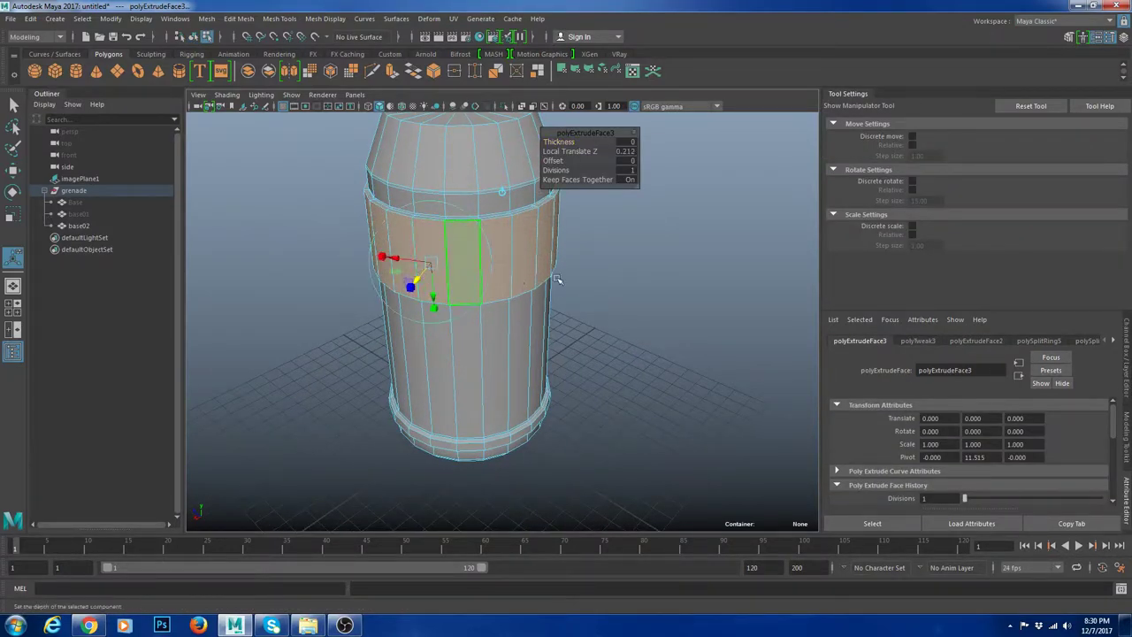
Step: Try to chamfer the raised band by lowering only its top outer edge loop
alt+drag(557, 281, 573, 281)
scroll(573, 283, up, 5)
right_drag(533, 219, 529, 175)
double_click(504, 176)
key(w)
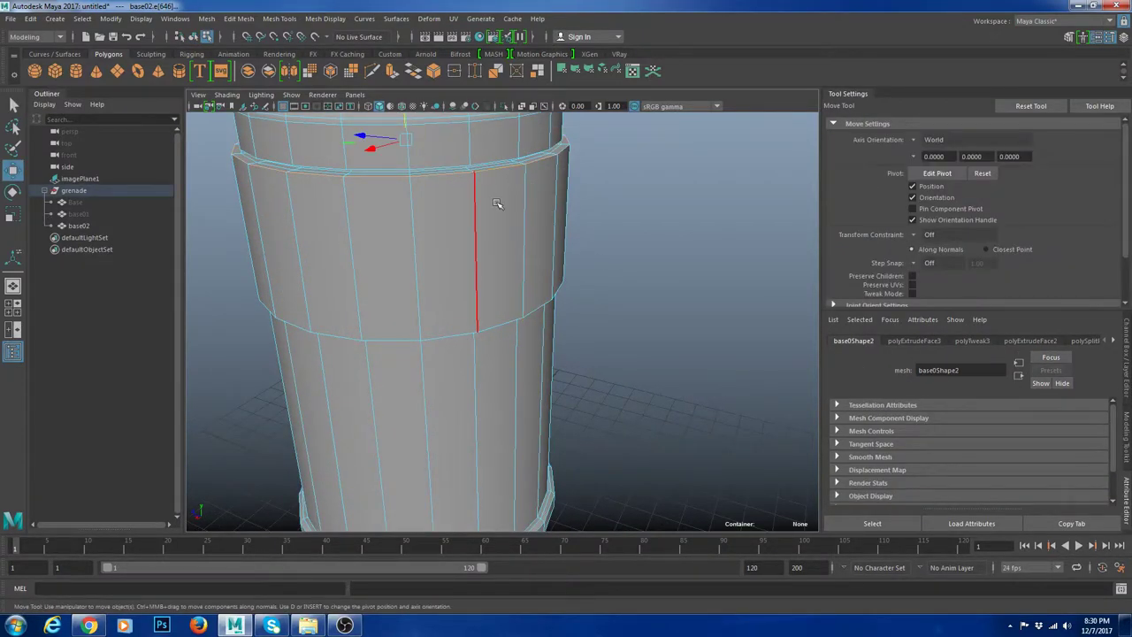
alt+middle_drag(497, 203, 497, 289)
drag(403, 156, 404, 172)
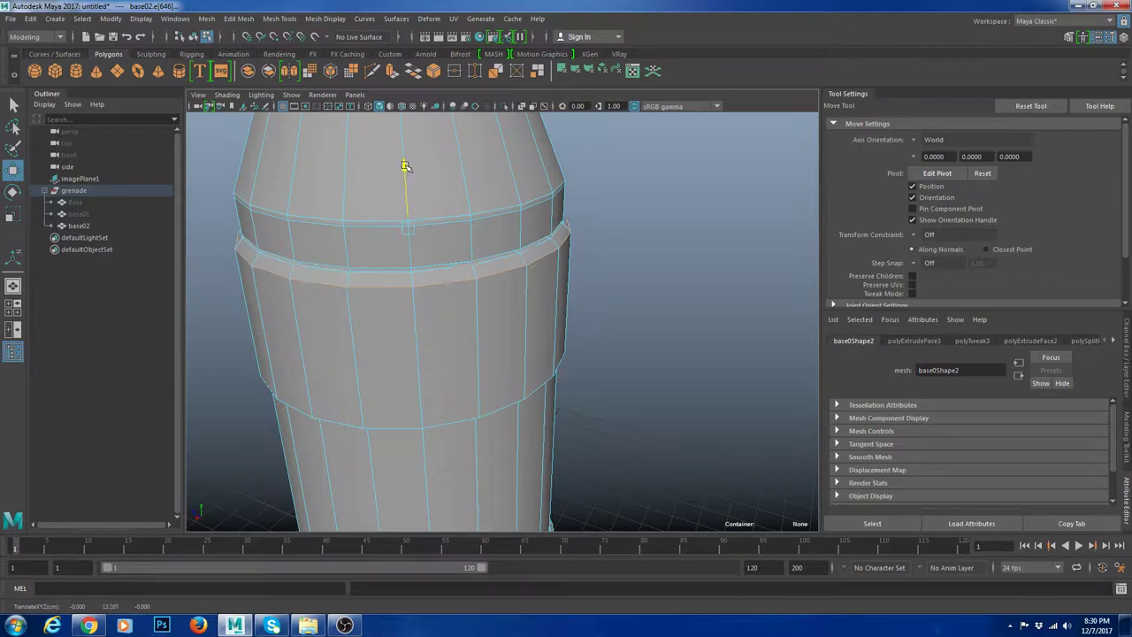
alt+drag(482, 320, 480, 305)
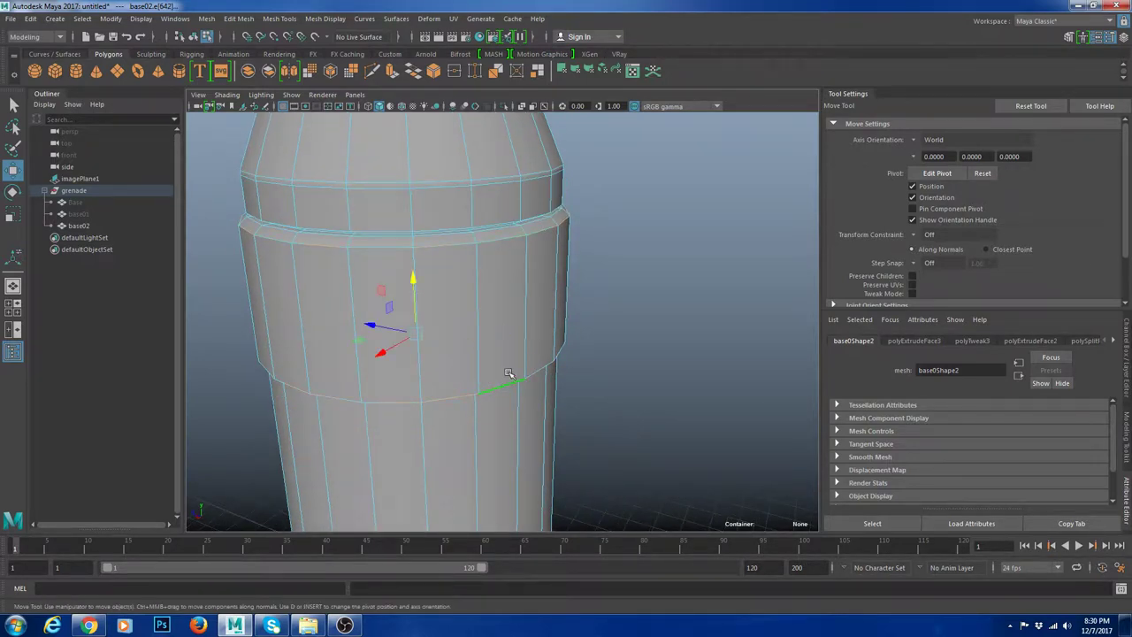
key(ctrl+z)
key(ctrl+z)
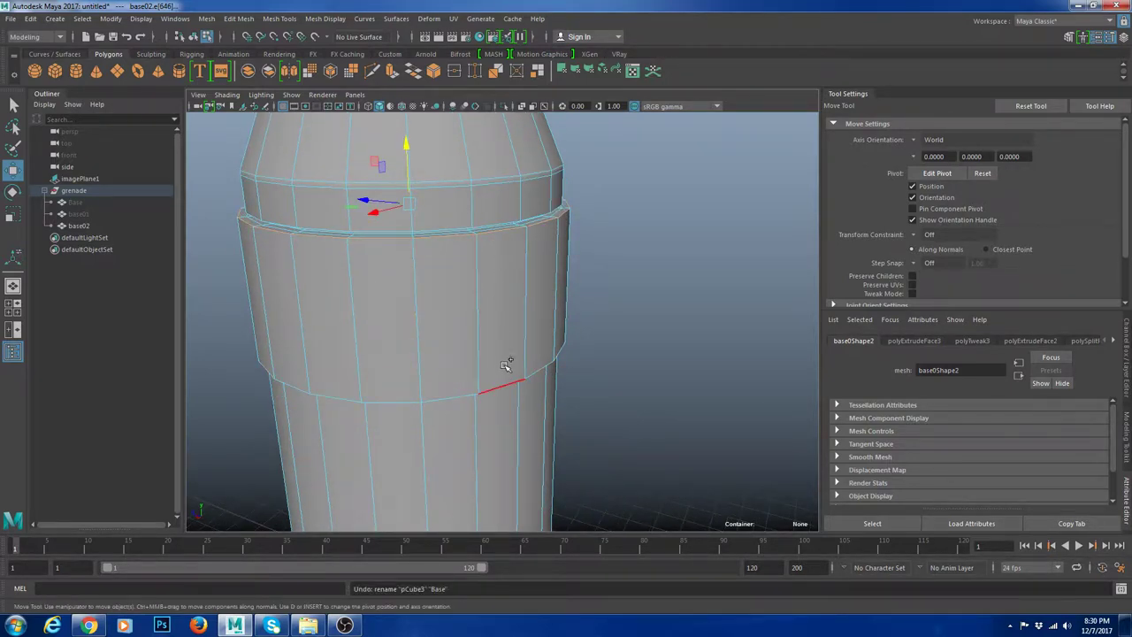
Step: Chamfer the raised band by scaling its outer edge loops closer together in height, and enlarge its outer face ring slightly
key(r)
drag(412, 220, 410, 232)
right_drag(467, 297, 467, 349)
click(450, 308)
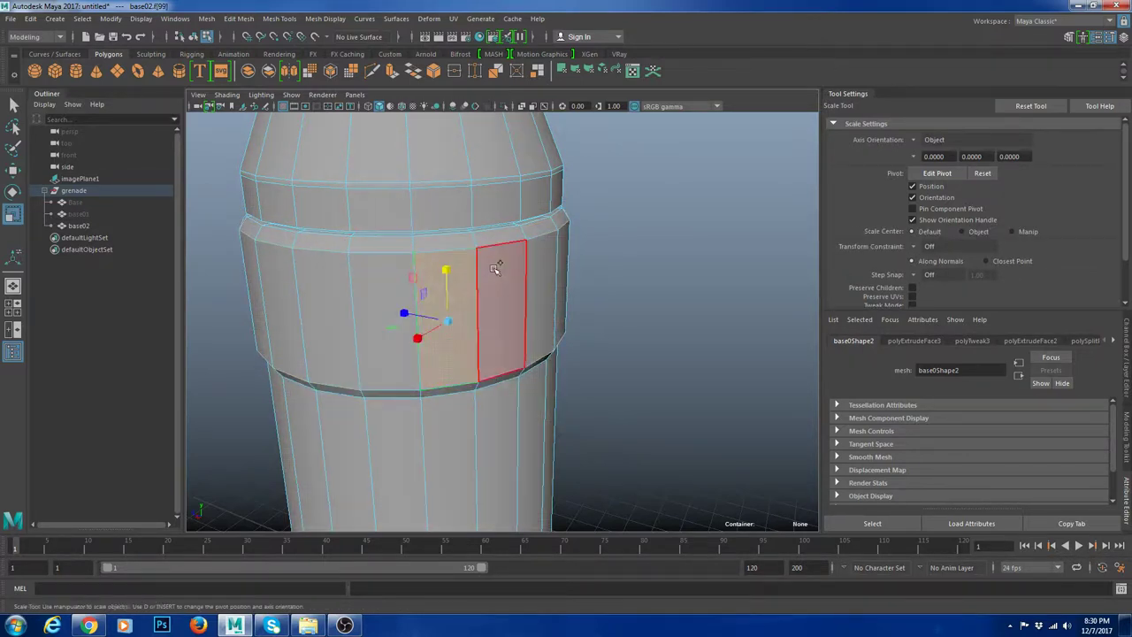
shift+double_click(498, 267)
scroll(571, 295, down, 5)
drag(449, 290, 454, 287)
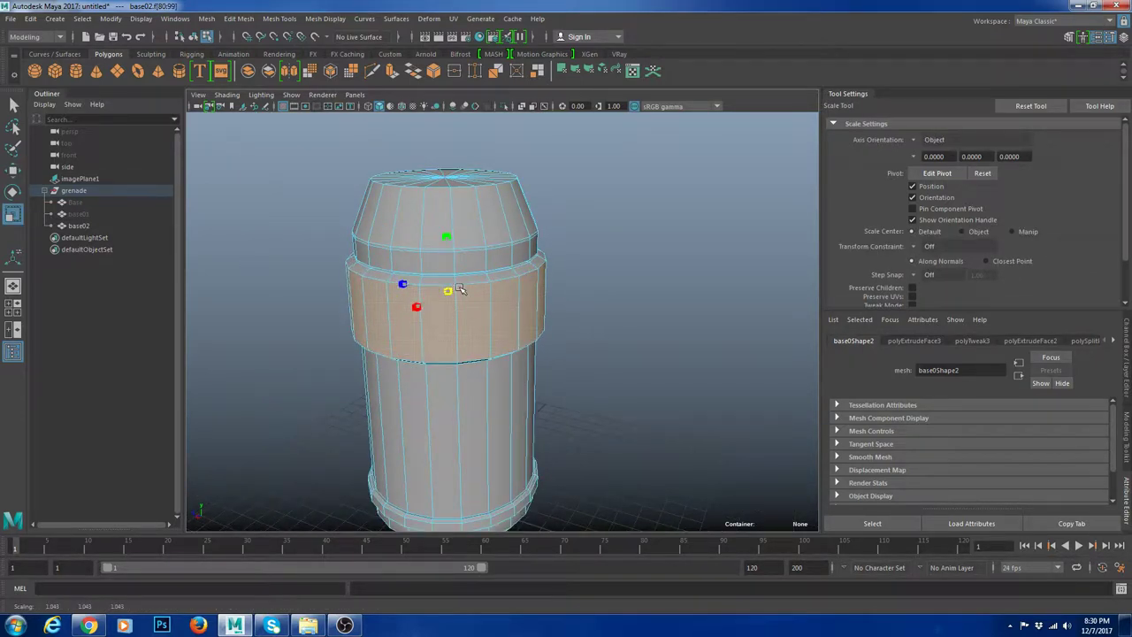
key(w)
key(r)
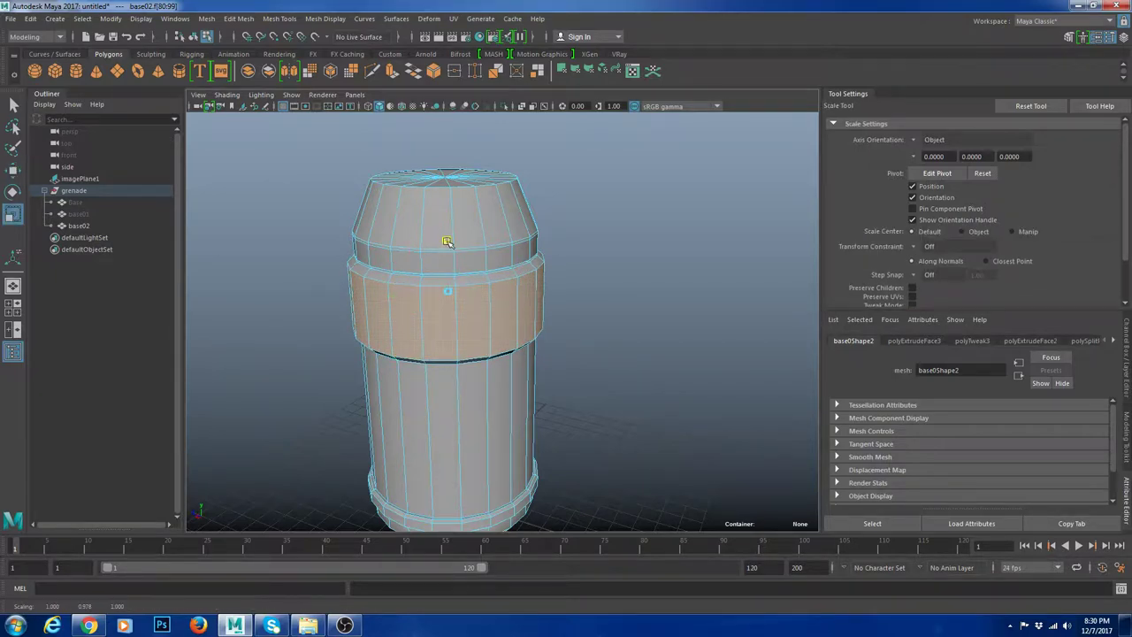
right_drag(451, 217, 495, 172)
alt+drag(500, 190, 624, 270)
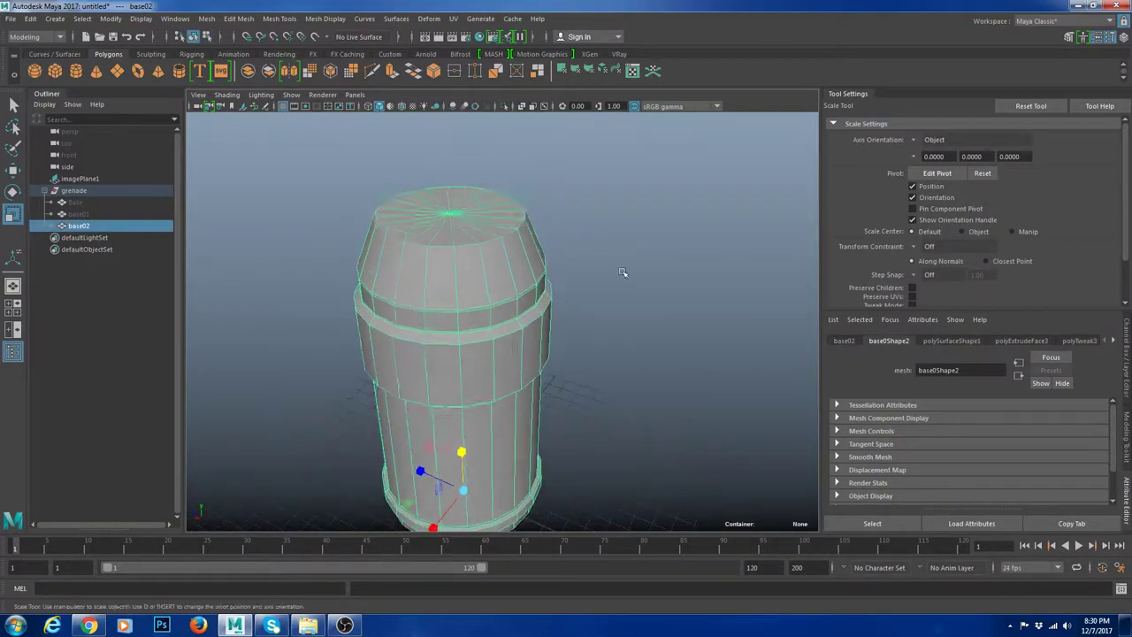
Step: Delete the cap faces closing the top of base02
click(622, 271)
click(520, 297)
alt+drag(522, 298, 490, 245)
scroll(493, 207, down, 4)
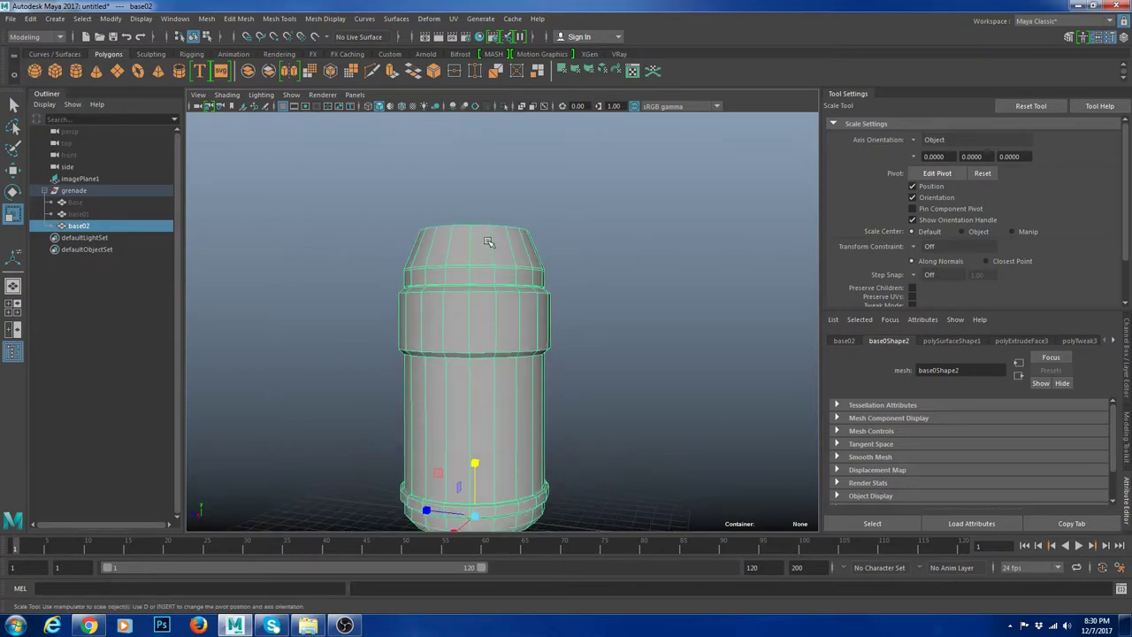
right_drag(490, 245, 490, 296)
drag(346, 190, 560, 233)
ctrl+drag(310, 249, 748, 391)
alt+drag(552, 269, 593, 305)
key(Delete)
Step: Extrude the open top edge loop of base02 and scale it inward to form a narrow flat lip
right_drag(593, 304, 590, 265)
double_click(587, 284)
alt+middle_drag(587, 284, 525, 315)
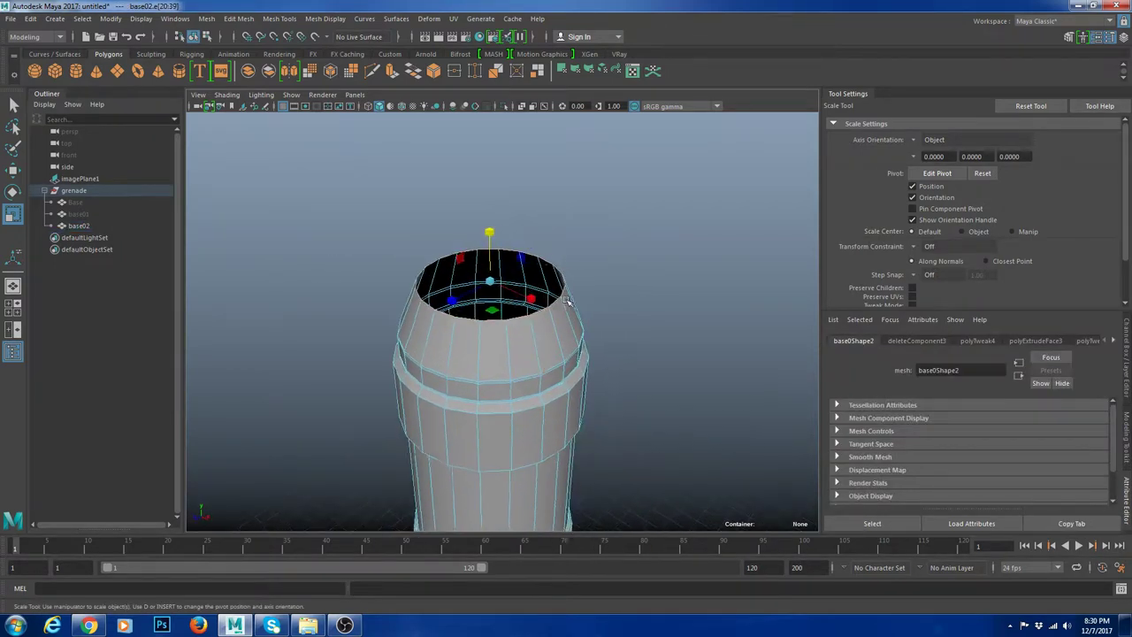
scroll(549, 314, up, 3)
key(ctrl+e)
key(r)
drag(488, 271, 470, 274)
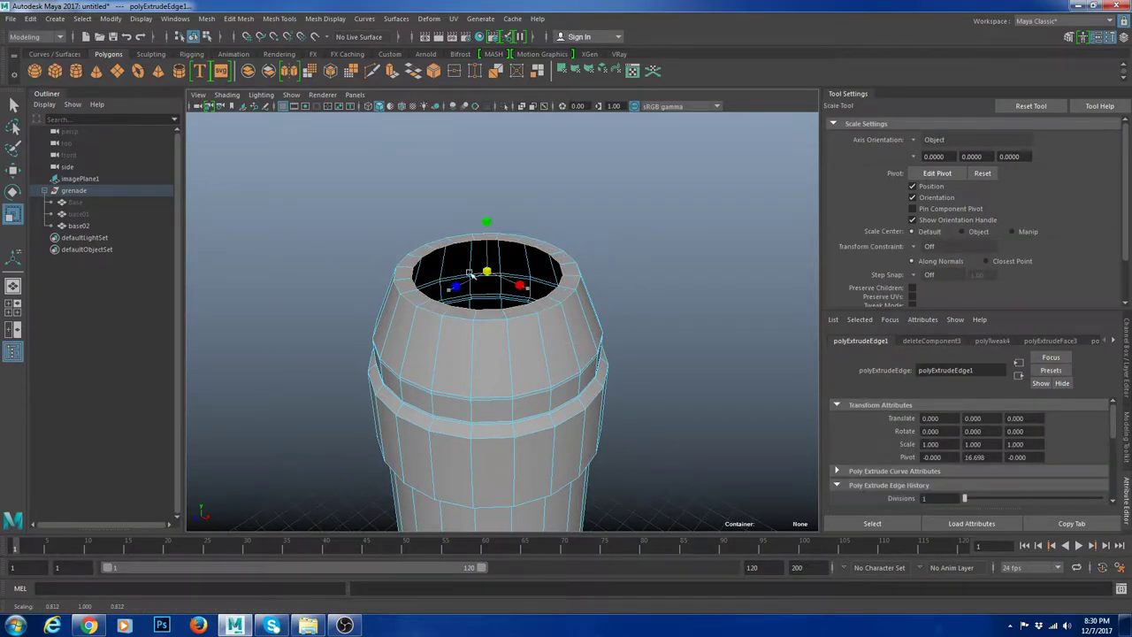
Step: Extrude the lip's inner edge loop and move it down inside the body to form an inner wall
key(ctrl+e)
key(w)
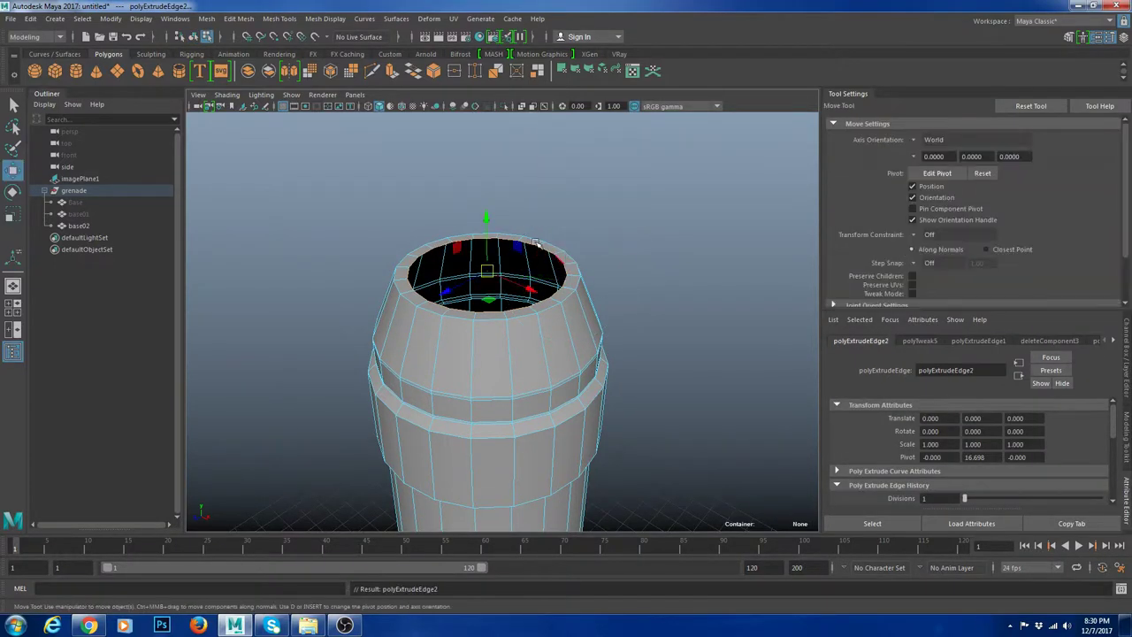
drag(489, 226, 500, 306)
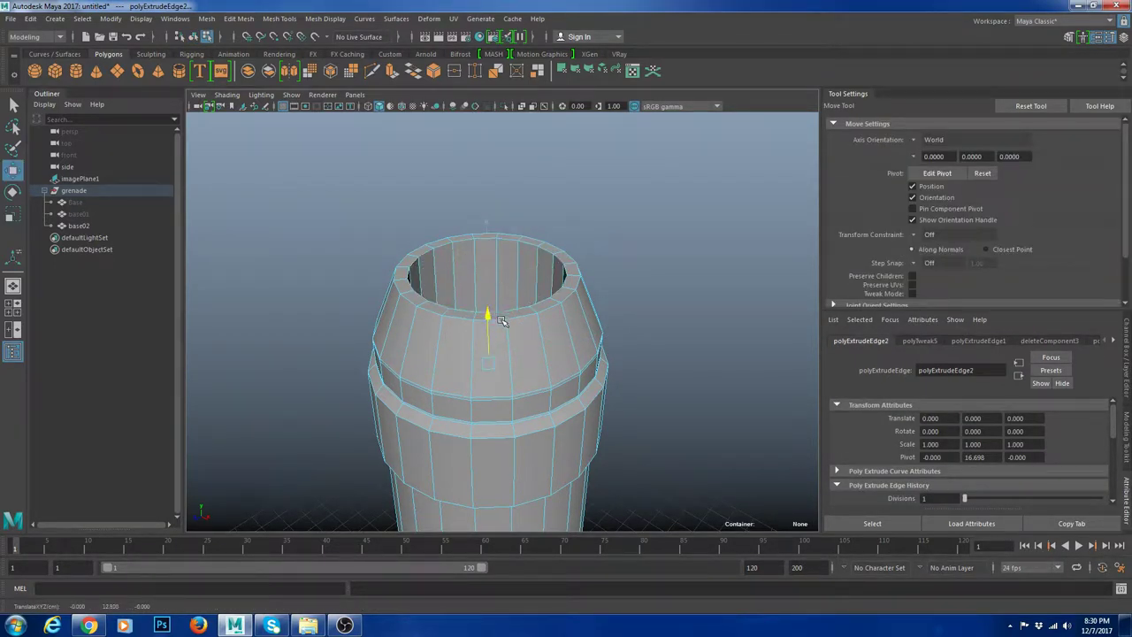
right_drag(518, 276, 633, 194)
Step: Examine the whole body from outside and its closed underside from below
scroll(657, 303, down, 6)
click(657, 303)
scroll(626, 320, down, 3)
alt+drag(626, 320, 555, 293)
scroll(554, 294, up, 5)
alt+middle_drag(554, 389, 554, 293)
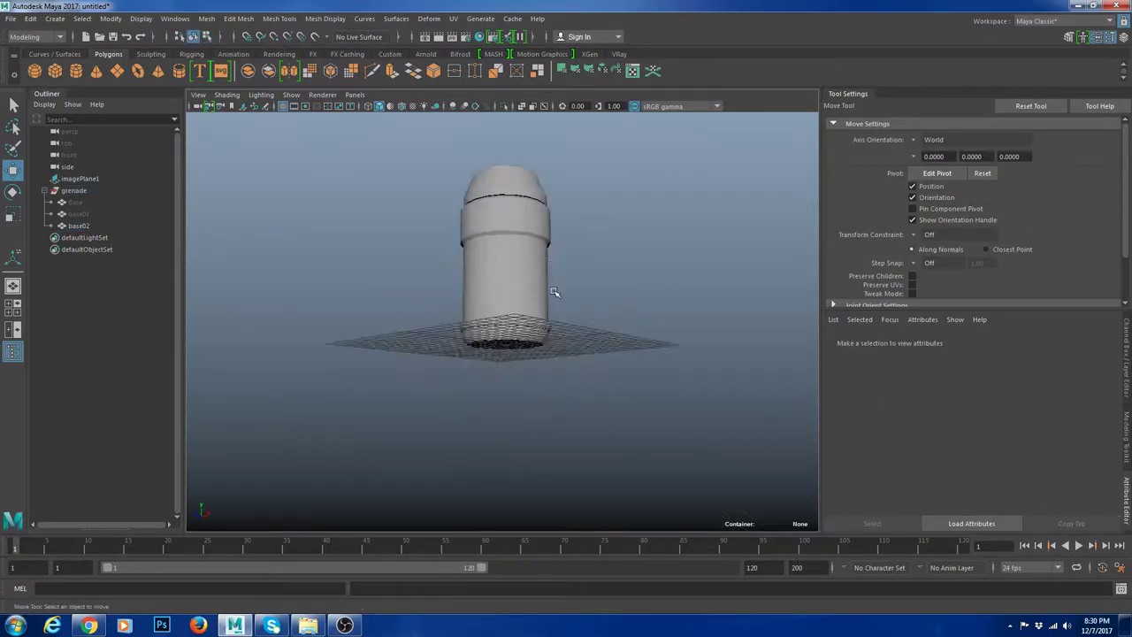
click(514, 242)
alt+drag(554, 291, 501, 248)
scroll(529, 252, up, 6)
Step: Select all cap faces on the underside of base02 in the side view and delete them
right_drag(501, 249, 495, 292)
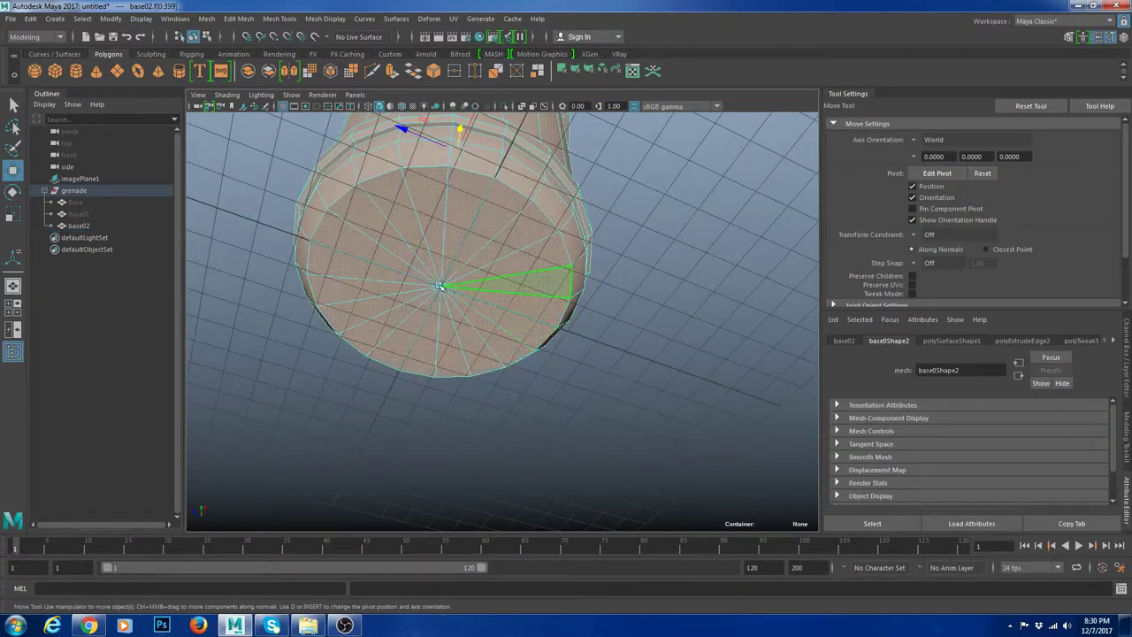
click(439, 286)
alt+drag(460, 285, 481, 333)
scroll(482, 336, down, 3)
key(space)
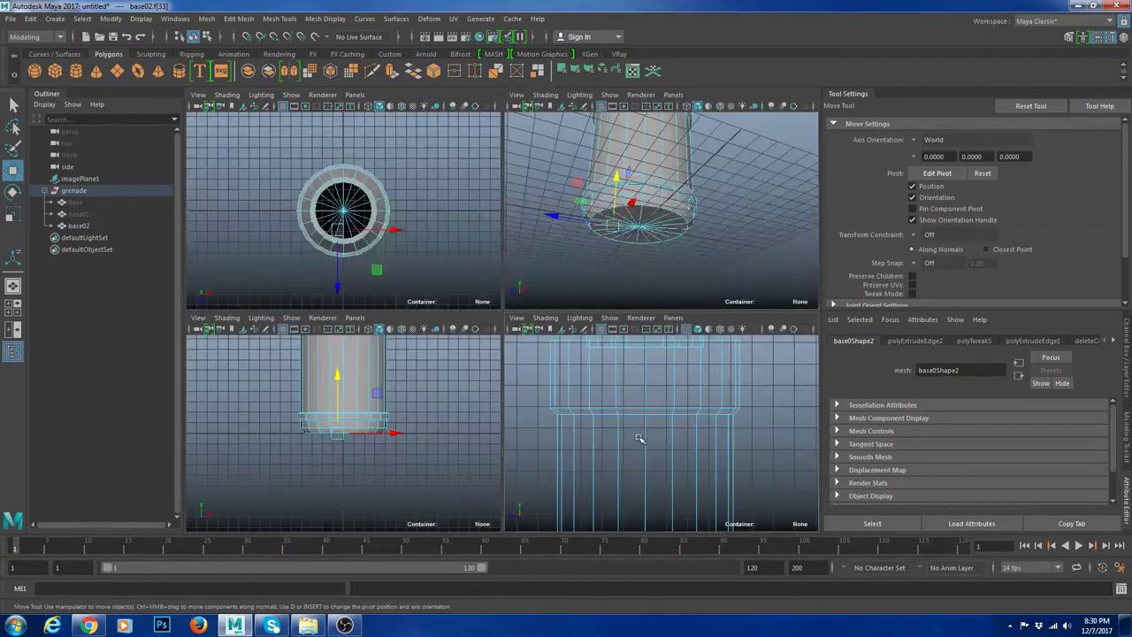
key(space)
scroll(566, 372, down, 8)
alt+middle_drag(566, 371, 538, 283)
scroll(541, 287, up, 3)
drag(654, 408, 371, 379)
key(space)
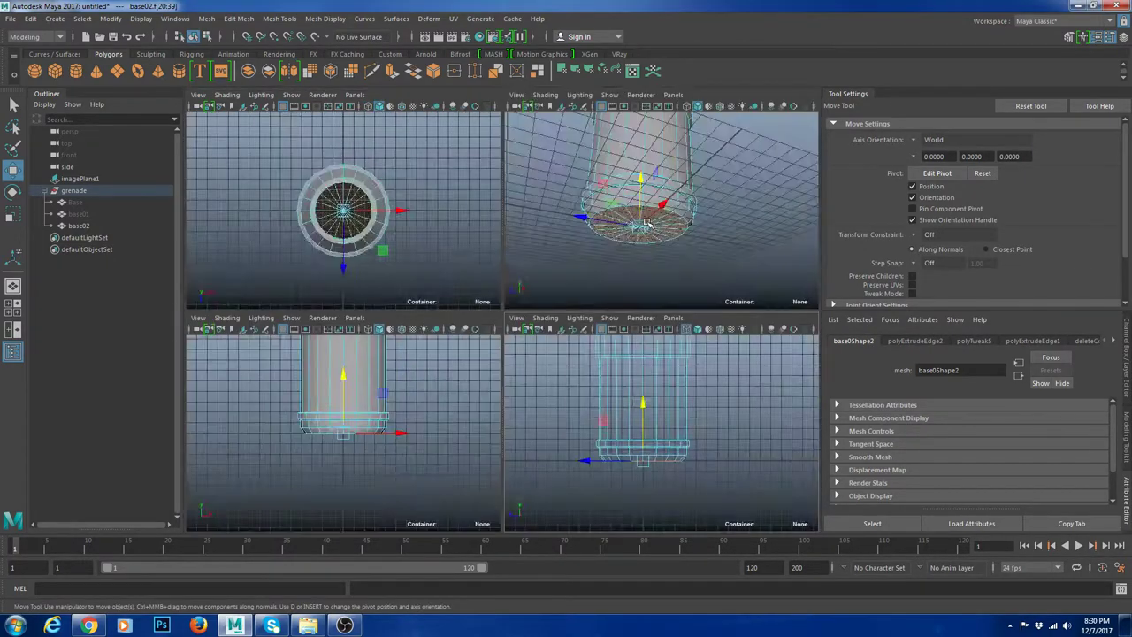
key(space)
key(Delete)
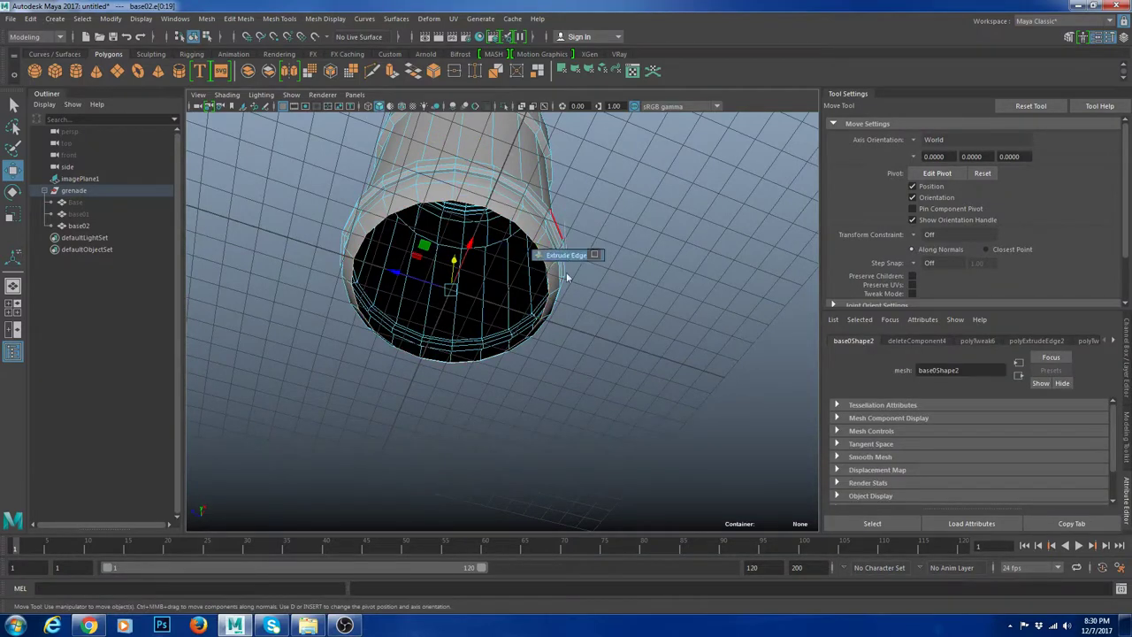
Step: Extrude the open bottom edge loop of base02 and scale it slightly inward
shift+right_drag(565, 223, 566, 277)
key(r)
drag(450, 289, 448, 289)
Step: Extrude the bottom edge loop again, scale it inward and merge it to the centre to close the underside
shift+right_drag(510, 310, 509, 354)
key(r)
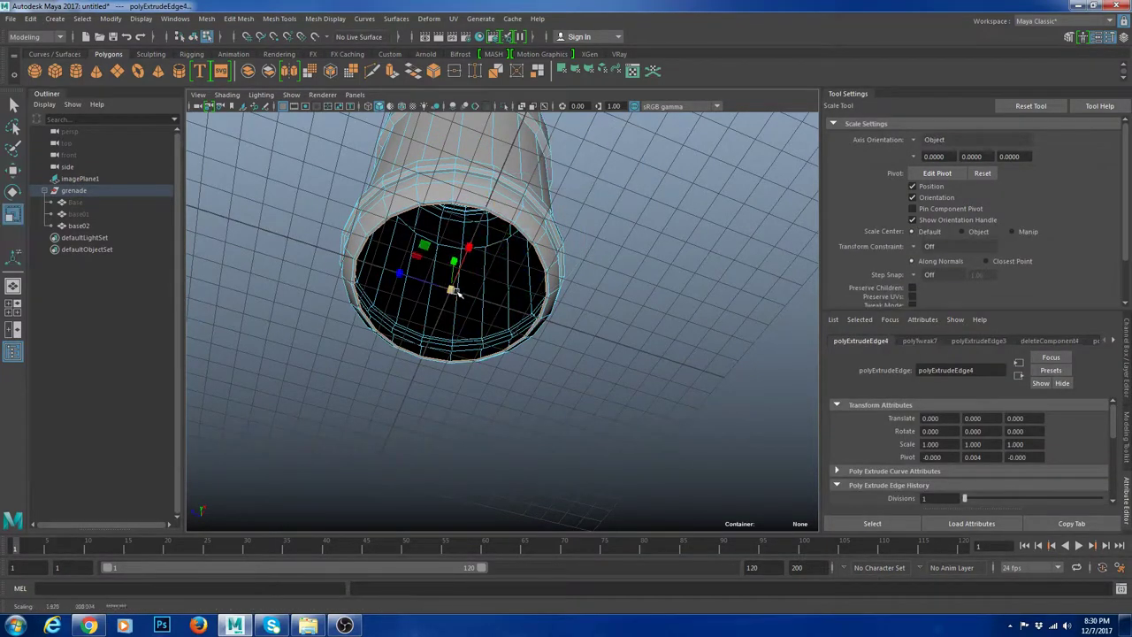
drag(451, 290, 420, 289)
shift+right_drag(424, 287, 478, 237)
right_drag(481, 234, 531, 198)
Step: Preview base02 as a smooth mesh, examine the band and base, and restore the unsmoothed display
key(3)
click(654, 257)
alt+drag(653, 258, 602, 394)
scroll(601, 394, down, 4)
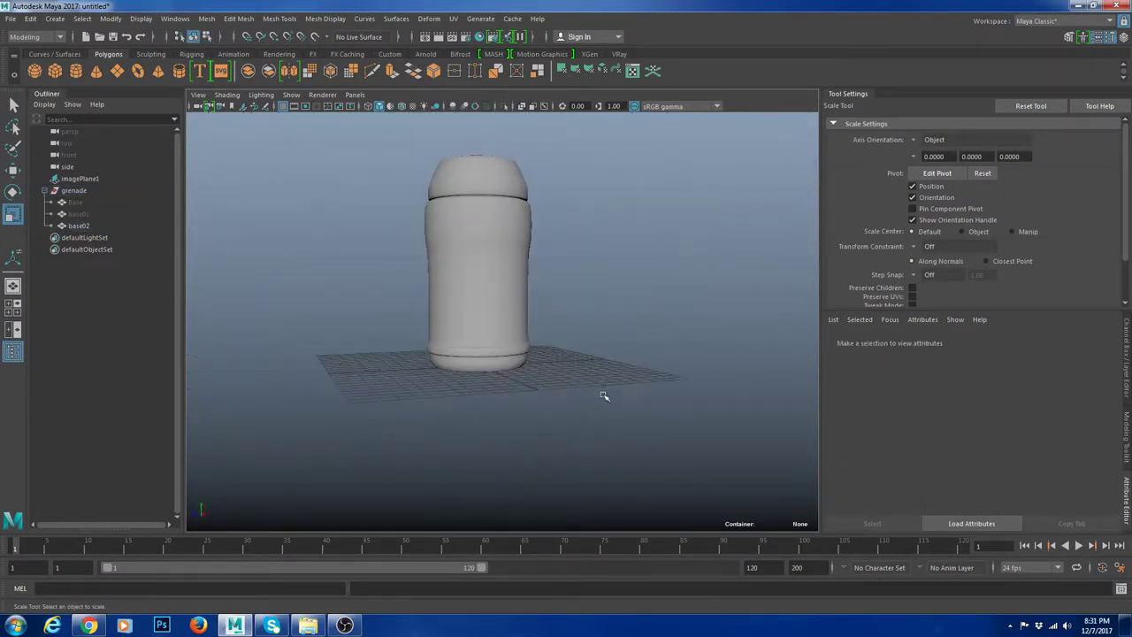
alt+middle_drag(536, 239, 523, 296)
scroll(549, 349, up, 4)
click(550, 349)
alt+drag(523, 296, 555, 336)
key(1)
Step: Insert an edge loop on the body just below the raised band's lower chamfer
click(645, 333)
click(558, 346)
alt+middle_drag(555, 337, 540, 293)
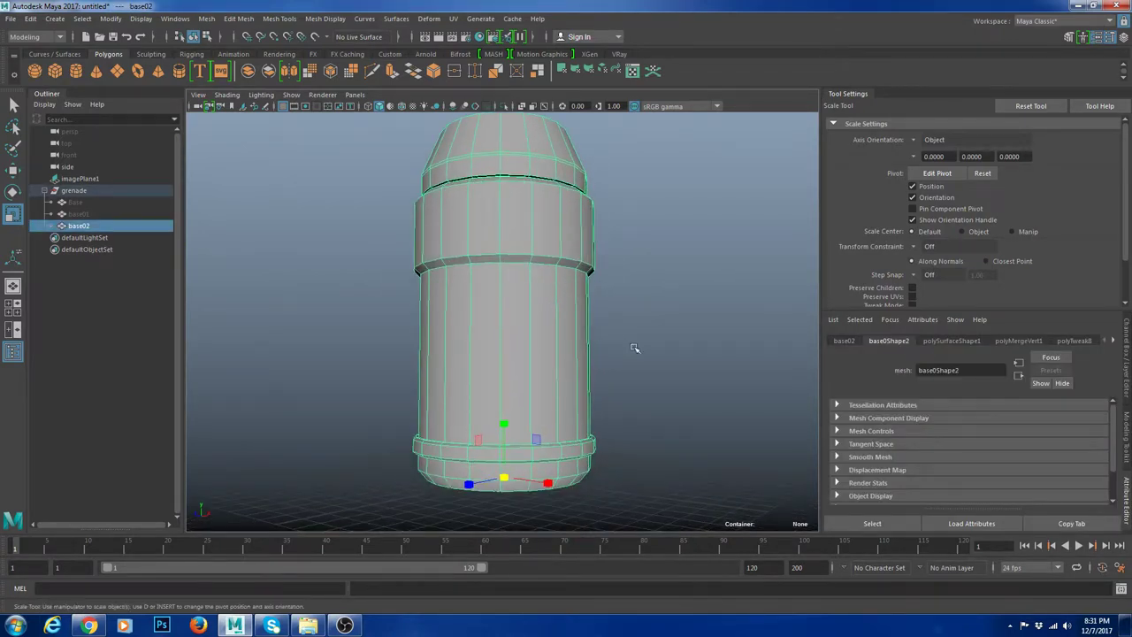
click(634, 348)
click(517, 311)
alt+middle_drag(552, 185, 553, 236)
scroll(553, 236, up, 5)
shift+right_drag(587, 202, 522, 267)
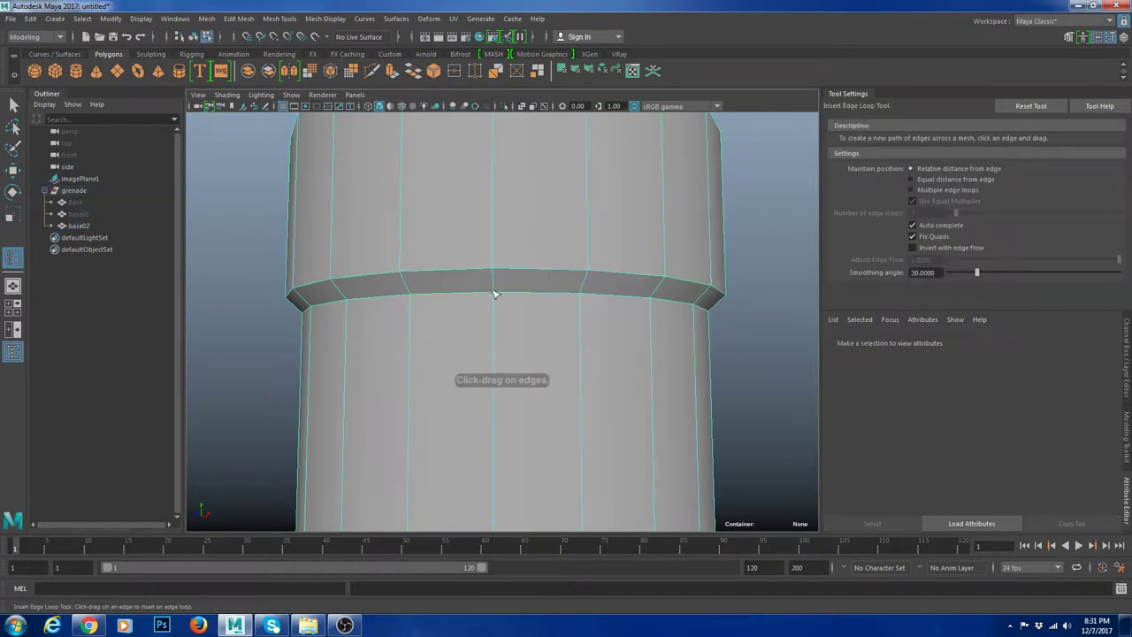
drag(495, 298, 494, 294)
Step: Insert supporting edge loops on both sides of the edge between the groove wall and the band's upper chamfer
scroll(566, 287, down, 6)
scroll(561, 296, up, 5)
alt+middle_drag(566, 265, 572, 343)
scroll(582, 352, up, 3)
alt+middle_drag(480, 306, 575, 346)
scroll(576, 346, up, 4)
alt+drag(527, 315, 492, 330)
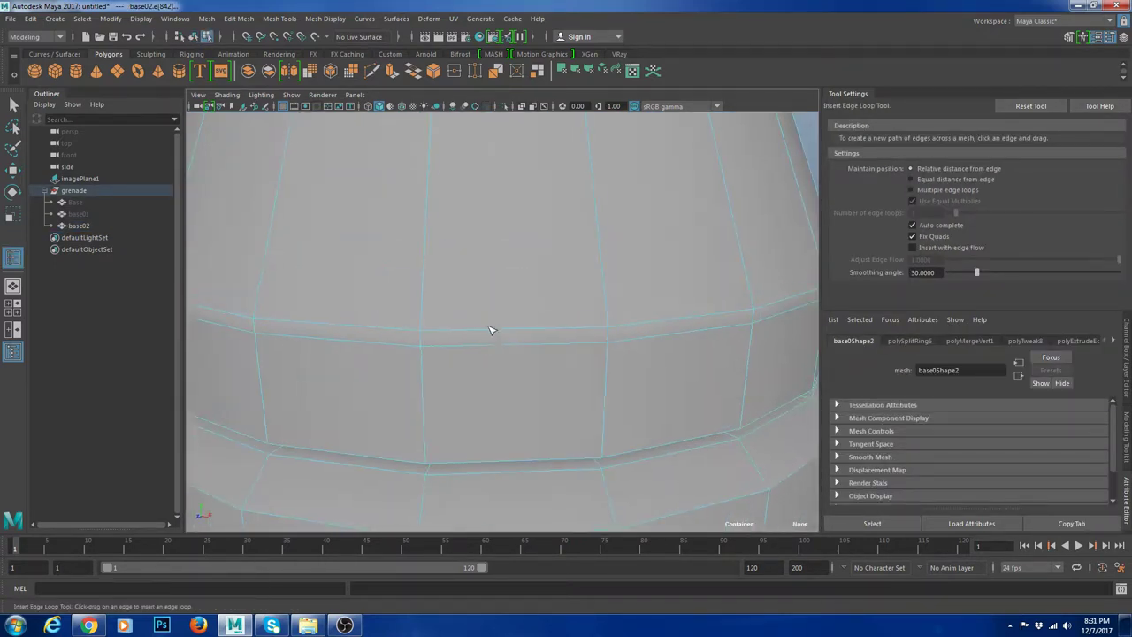
alt+middle_drag(509, 442, 520, 345)
scroll(520, 346, up, 3)
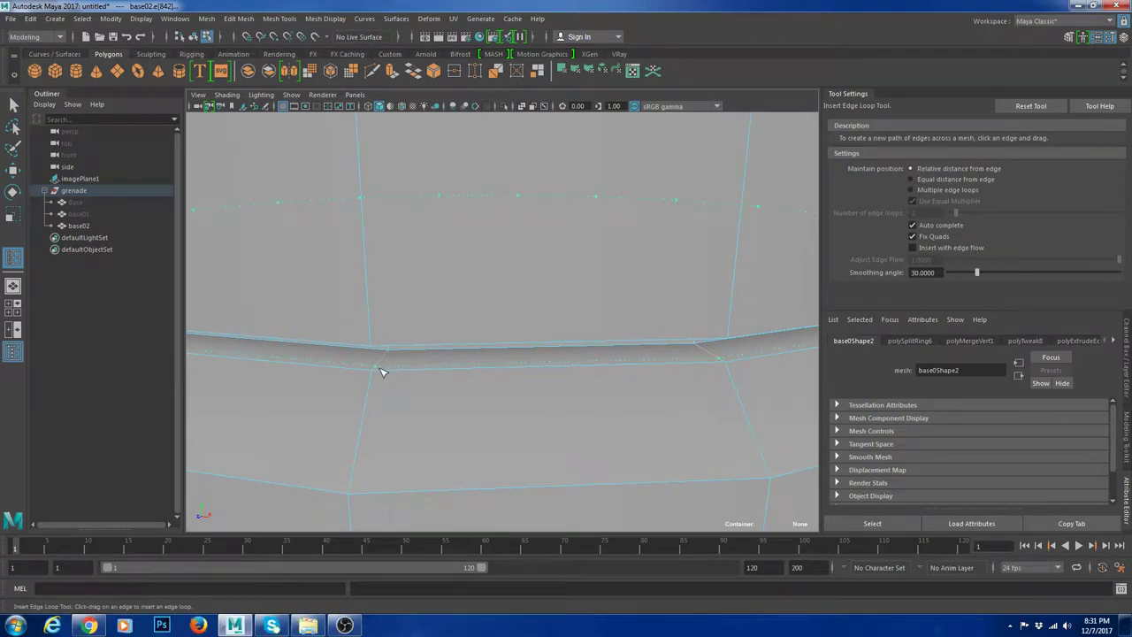
click(382, 372)
drag(372, 371, 373, 372)
Step: Insert supporting edge loops tight against the edges of the raised band's lower chamfer
scroll(419, 409, down, 7)
alt+drag(495, 419, 521, 362)
alt+middle_drag(521, 363, 513, 427)
scroll(507, 379, up, 4)
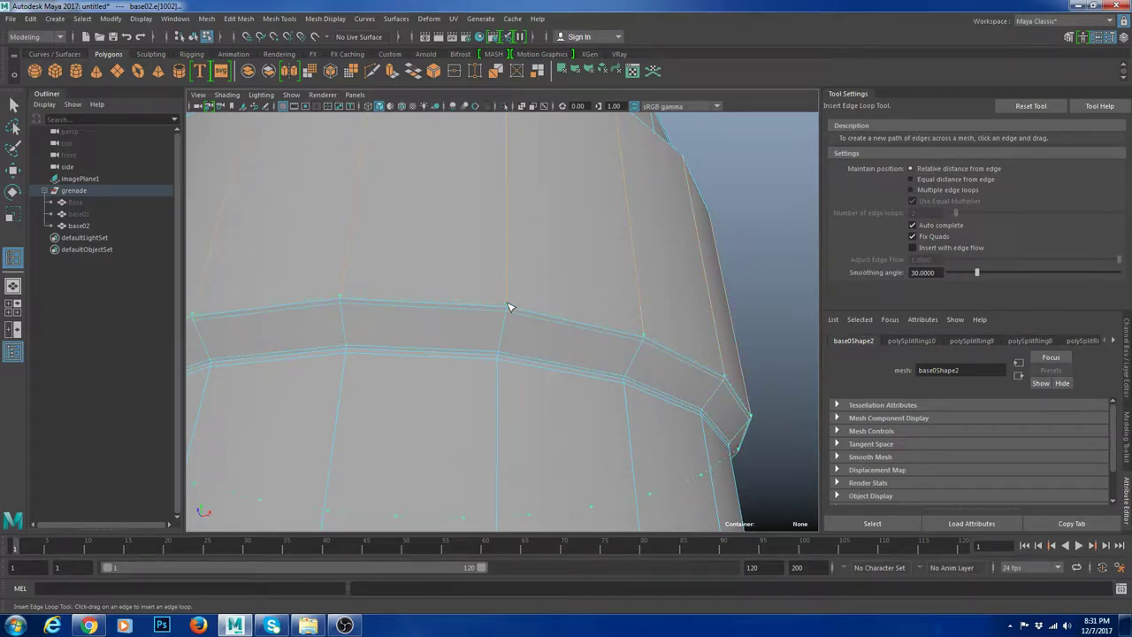
scroll(511, 310, down, 7)
drag(509, 306, 586, 430)
Step: Insert supporting edge loops close to the raised band's upper outer edge
scroll(586, 429, up, 4)
alt+middle_drag(586, 430, 515, 393)
scroll(515, 394, up, 4)
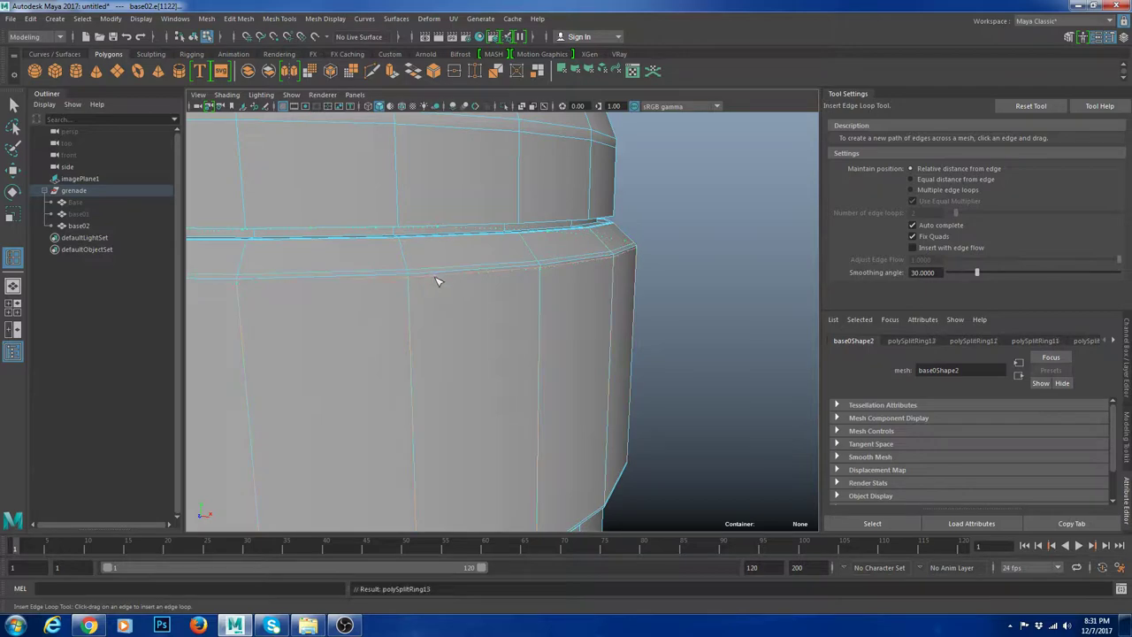
key(w)
Step: Check the sharpened band on base02 in smooth mesh preview, and return to the unsmoothed display
right_drag(429, 230, 485, 213)
key(3)
click(752, 245)
scroll(665, 331, down, 8)
scroll(670, 446, up, 4)
alt+drag(665, 332, 528, 447)
alt+middle_drag(528, 447, 572, 389)
alt+drag(573, 388, 662, 421)
click(547, 265)
key(1)
Step: Insert a supporting edge loop on the base02 body wall just above the lower rim
scroll(669, 397, up, 5)
alt+middle_drag(661, 421, 631, 359)
scroll(630, 359, up, 1)
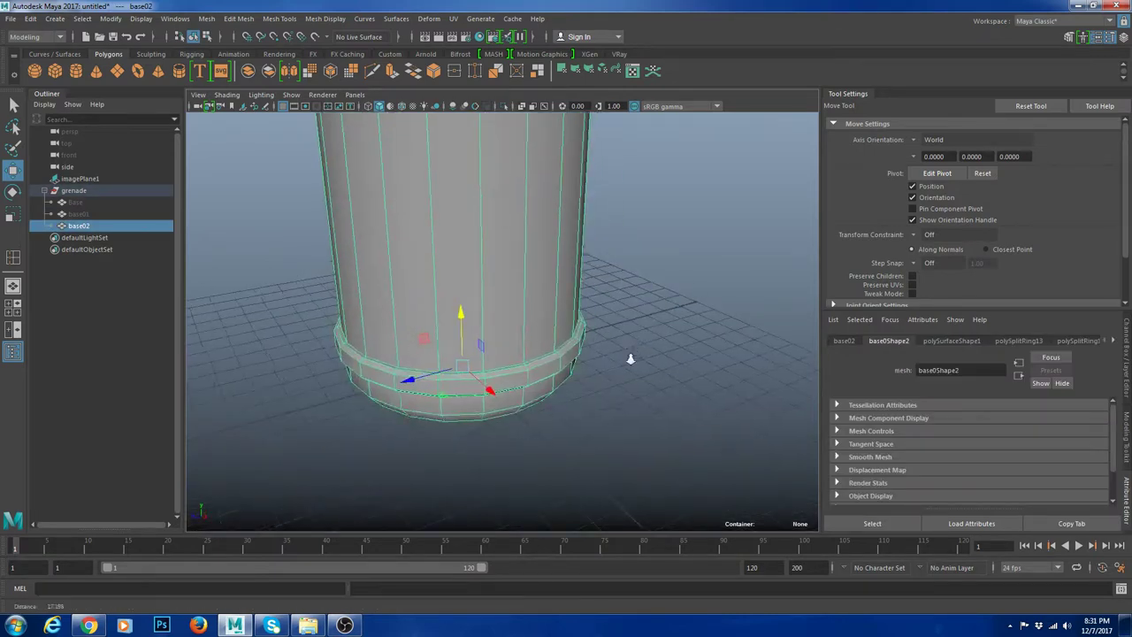
alt+right_drag(630, 359, 685, 410)
key(g)
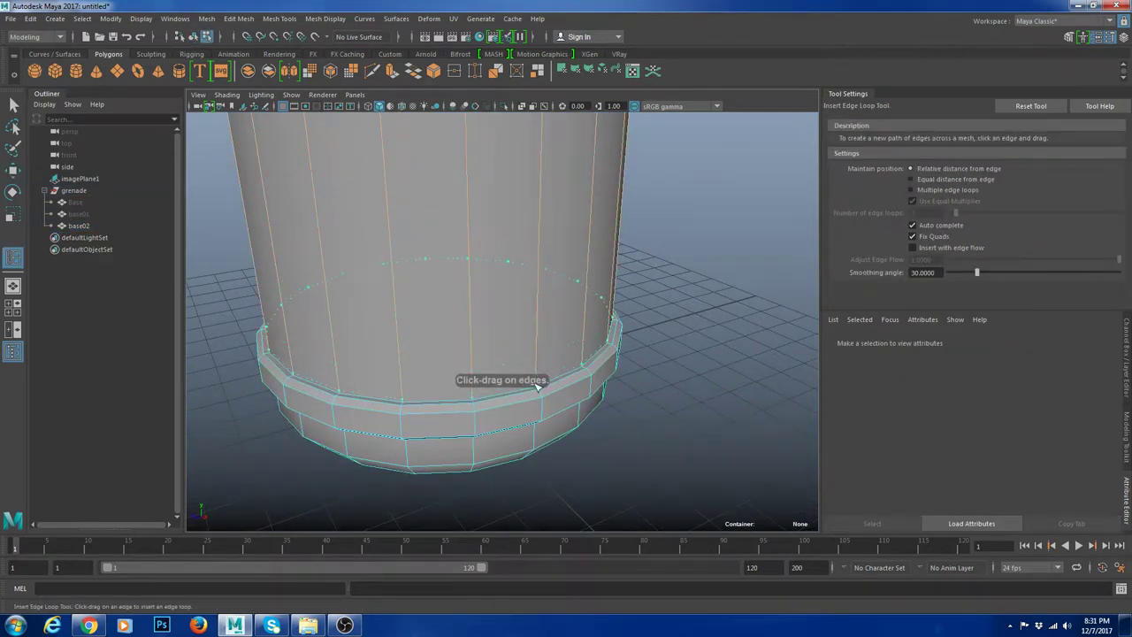
drag(537, 386, 538, 389)
Step: Insert a supporting edge loop on the wall directly beneath the lower rim of base02
alt+drag(546, 462, 556, 421)
alt+right_drag(557, 422, 553, 485)
alt+middle_drag(554, 485, 591, 381)
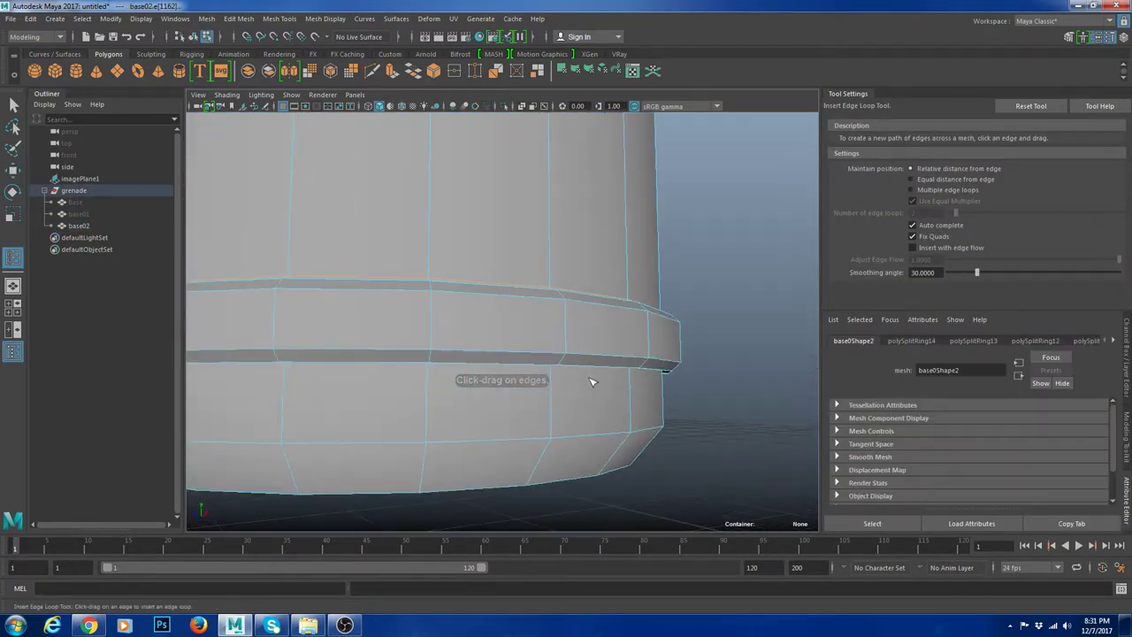
alt+drag(592, 381, 583, 365)
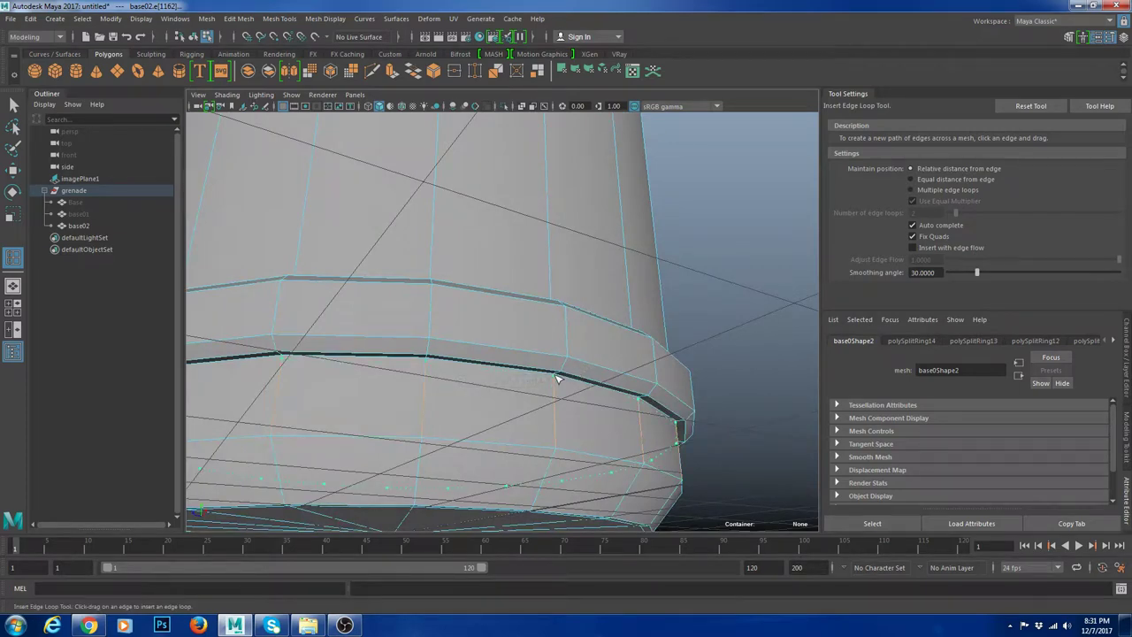
key(w)
Step: Check the lower rim of base02 in smooth mesh preview, and return to the unsmoothed display
right_drag(568, 176, 623, 146)
key(3)
click(765, 295)
alt+right_drag(765, 295, 650, 296)
alt+drag(650, 296, 633, 349)
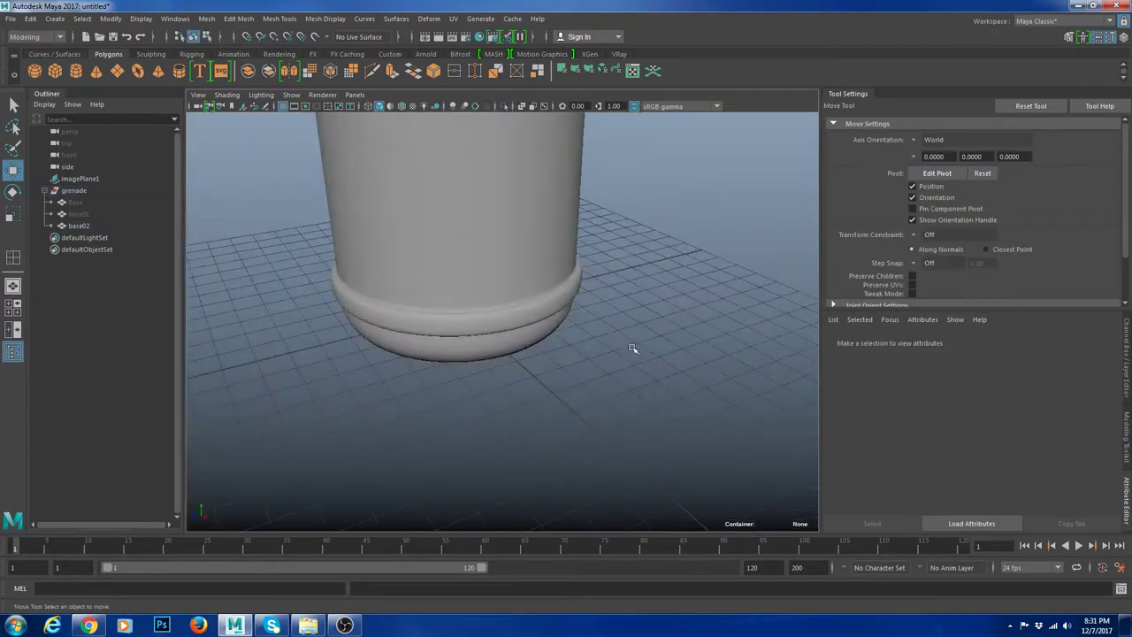
scroll(634, 348, up, 4)
click(555, 332)
key(1)
Step: Insert supporting edge loops close to the edges of the lower rim's chamfers and outer face
scroll(590, 325, up, 6)
key(g)
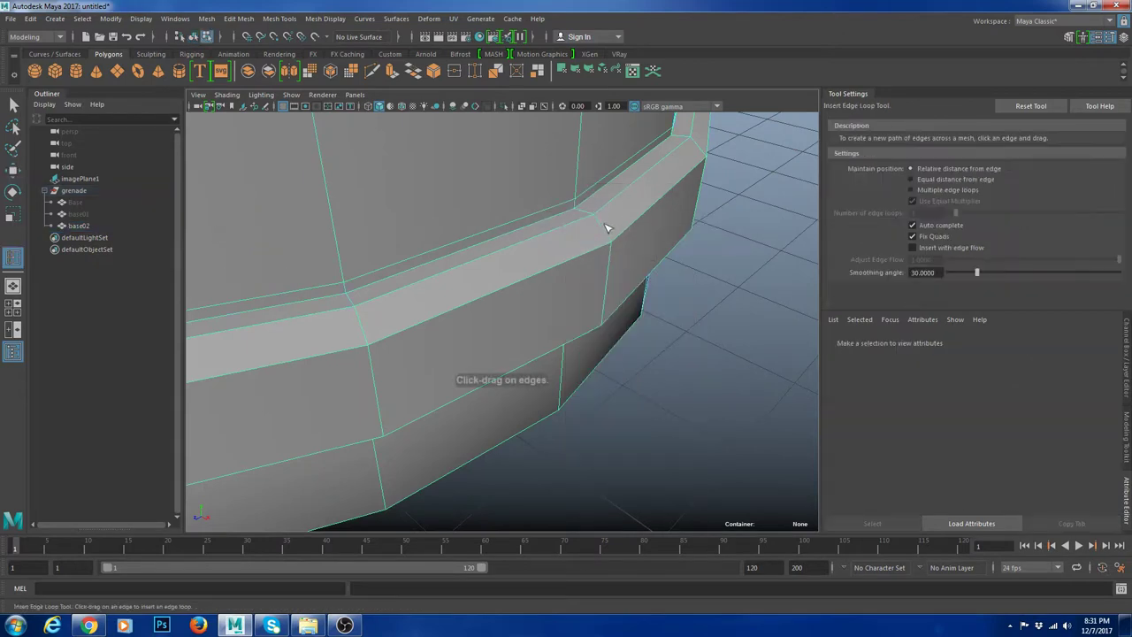
drag(600, 221, 624, 279)
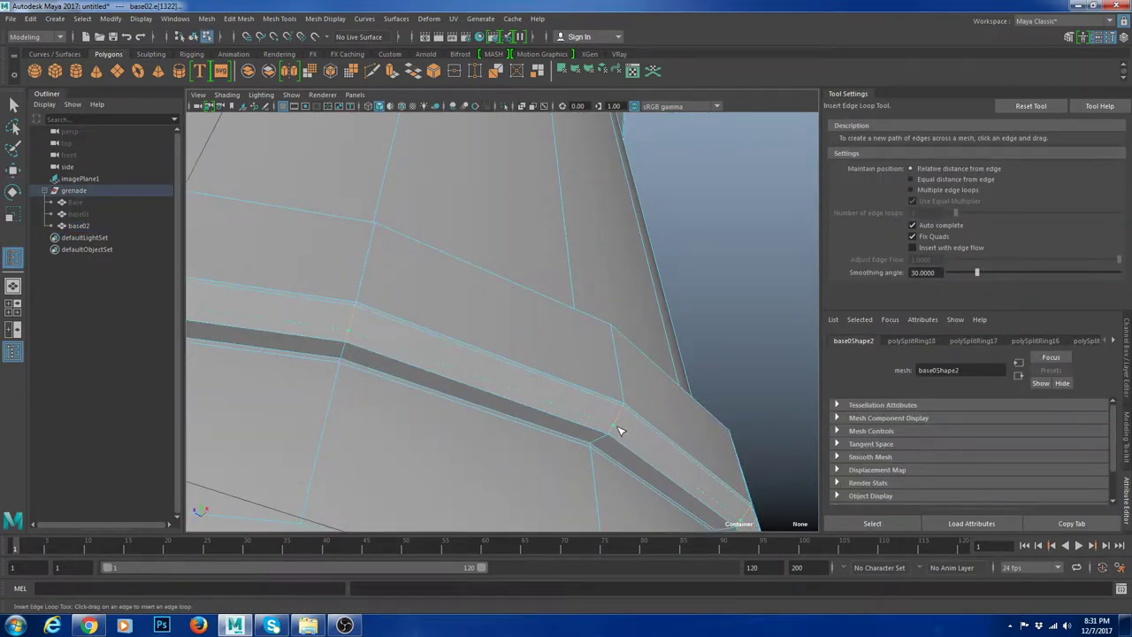
key(w)
Step: Inspect the reinforced lower rim and the whole body in smooth mesh preview, and restore the unsmoothed display
key(3)
click(725, 293)
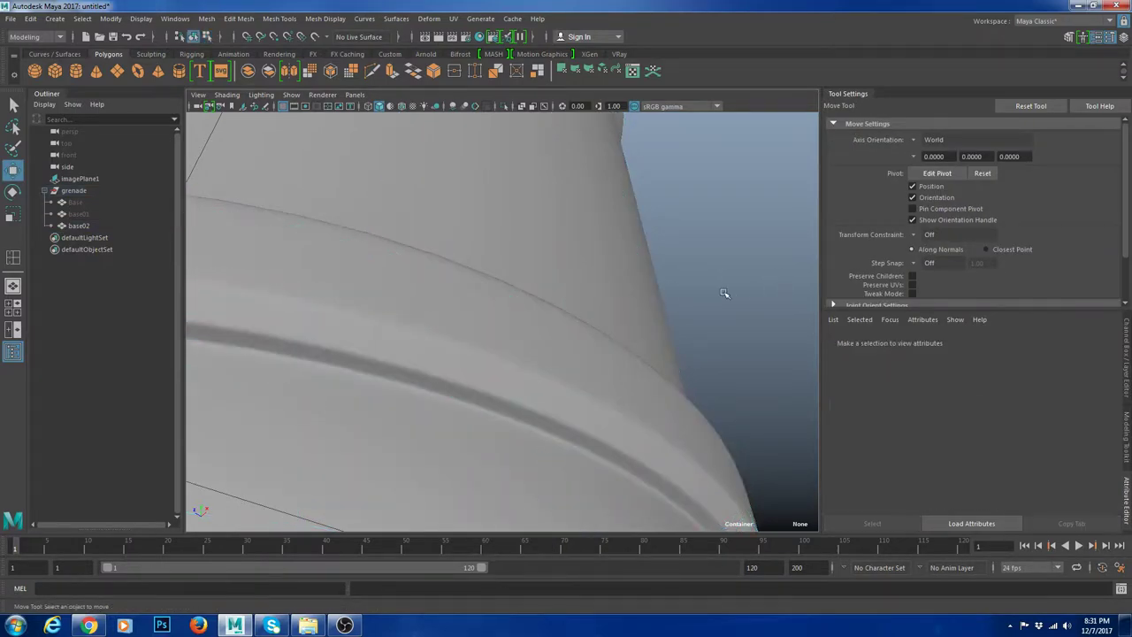
alt+drag(725, 292, 675, 392)
scroll(637, 386, down, 10)
scroll(600, 380, up, 5)
click(561, 357)
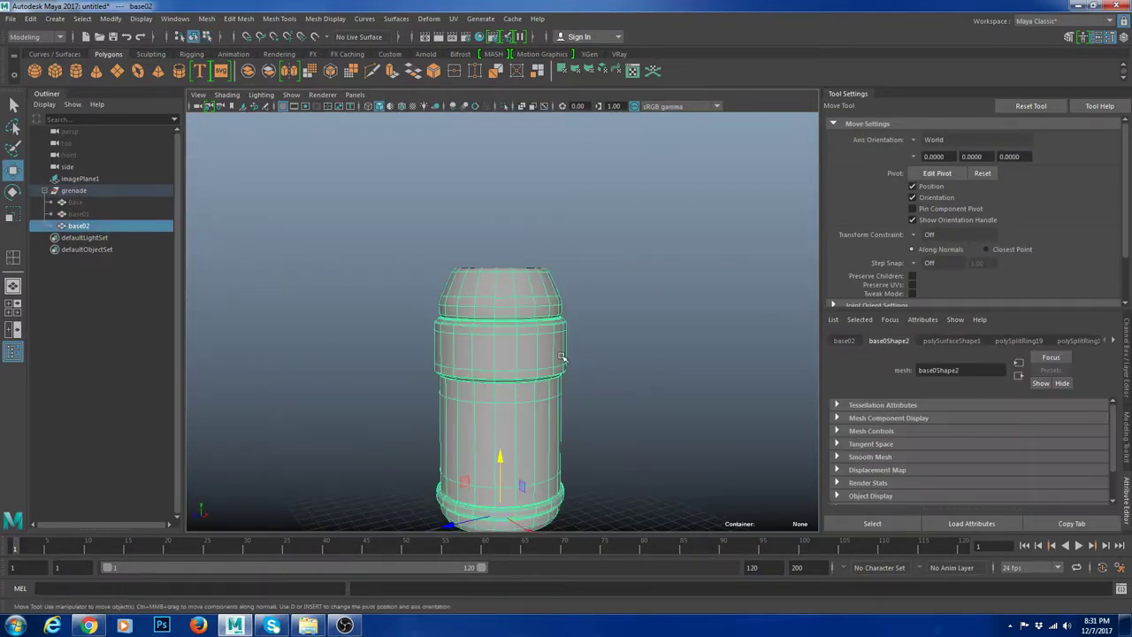
key(1)
Step: Insert a supporting edge loop on the tapered top just above the shoulder edge
scroll(561, 356, up, 5)
alt+drag(548, 292, 621, 328)
key(g)
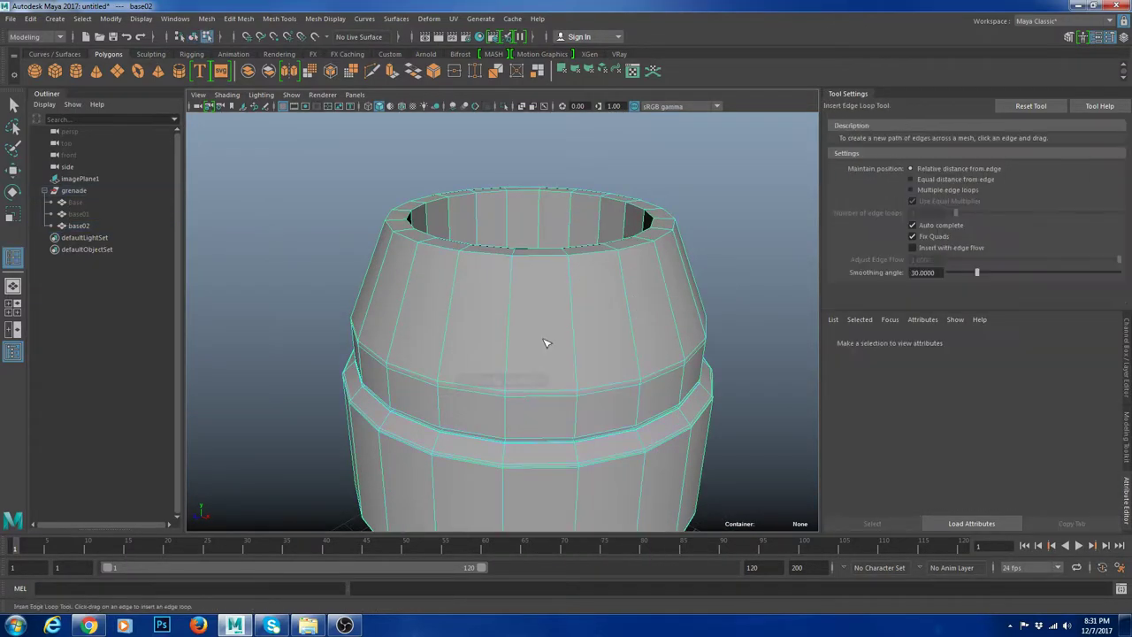
scroll(544, 398, up, 3)
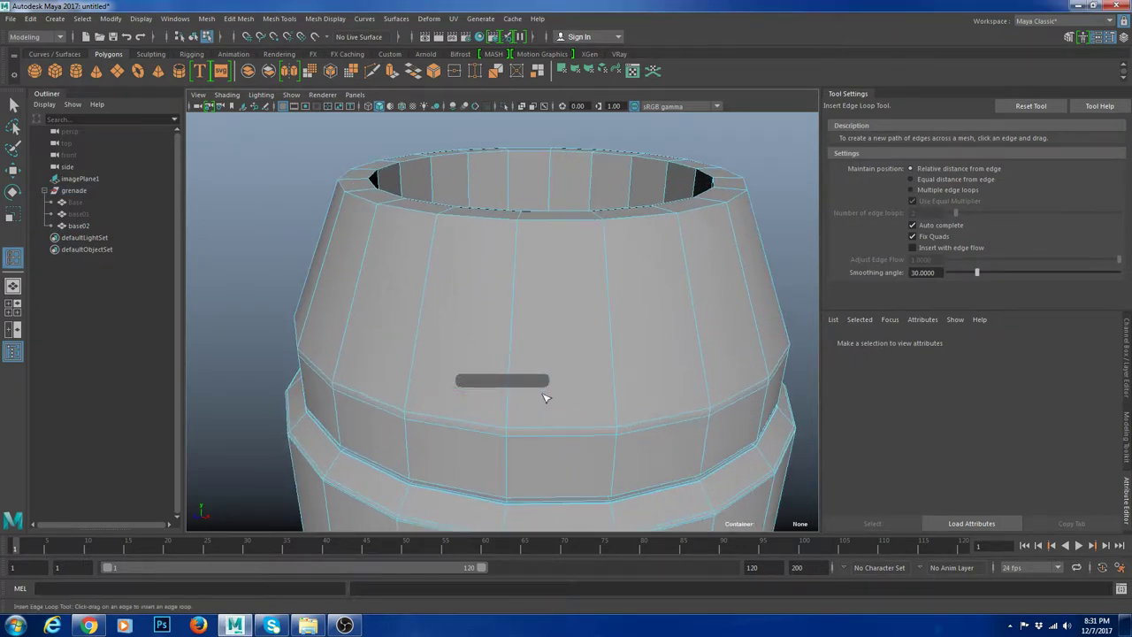
click(510, 425)
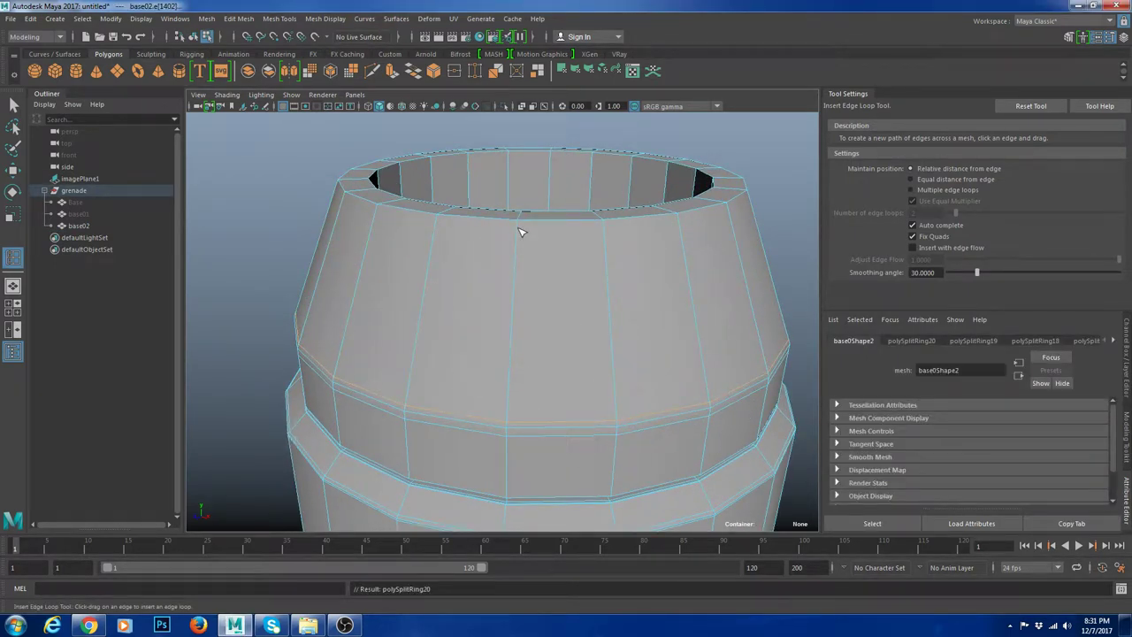
Step: Check the tapered top and shoulder in smooth mesh preview, and return base02 to the unsmoothed display
key(w)
key(F8)
key(3)
click(725, 163)
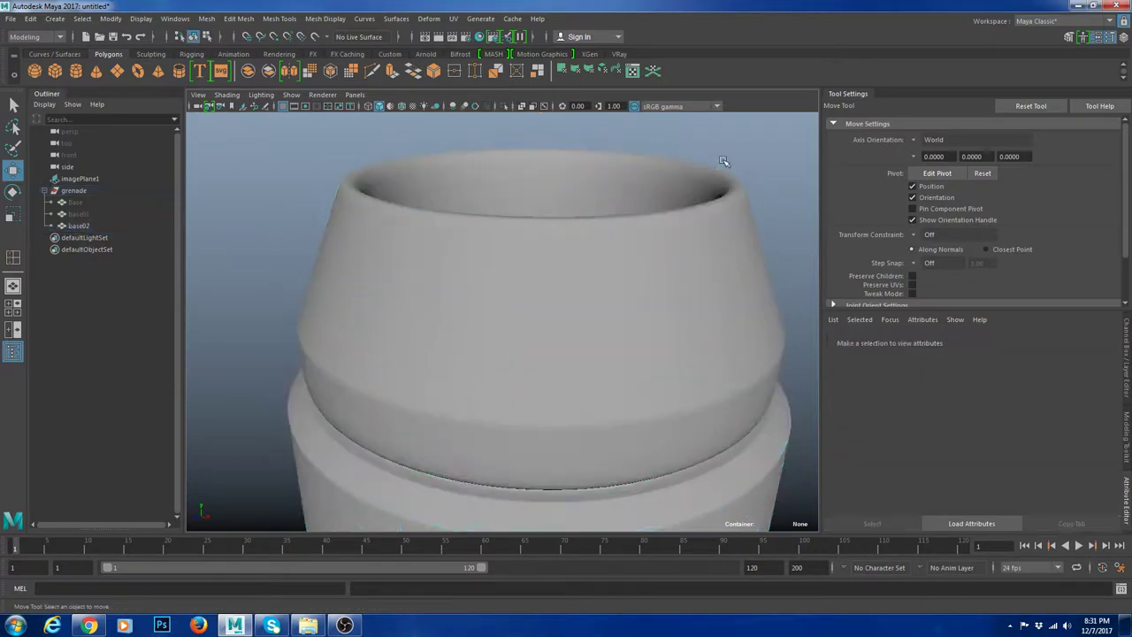
scroll(741, 237, down, 5)
alt+drag(741, 237, 677, 356)
scroll(677, 356, up, 3)
click(548, 288)
key(1)
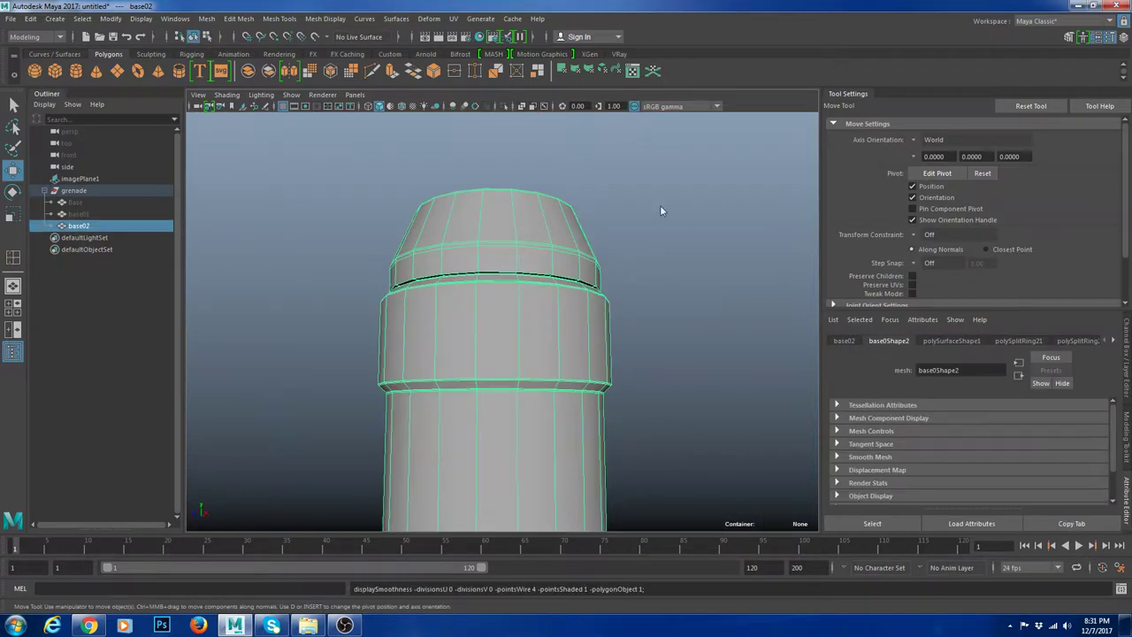
Step: Insert a supporting edge loop at the foot of the wall below the shoulder, just above the groove
key(g)
alt+drag(592, 217, 561, 281)
scroll(562, 285, up, 4)
drag(588, 369, 587, 382)
key(w)
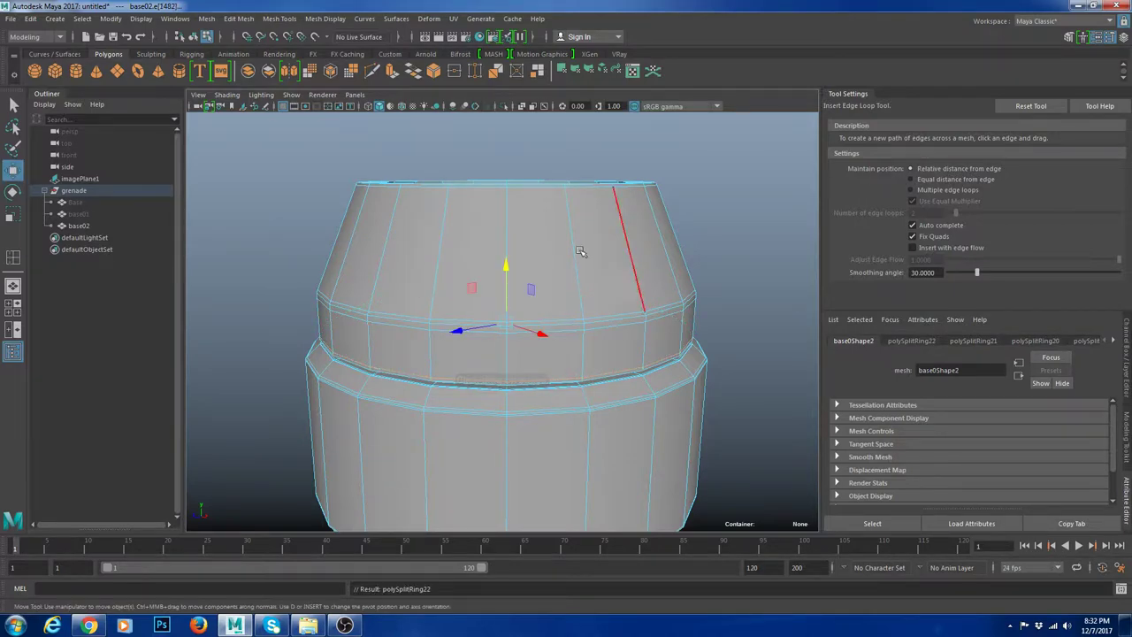
Step: Review the groove and upper body of base02 in smooth mesh preview, and switch back to the unsmoothed display
right_drag(581, 250, 624, 194)
key(3)
click(715, 217)
scroll(715, 218, down, 8)
alt+drag(621, 314, 548, 348)
scroll(530, 358, up, 4)
alt+middle_drag(536, 359, 540, 312)
click(538, 311)
key(1)
Step: Insert three evenly spaced edge loops around the body wall between the raised band and the lower rim, using the Multiple edge loops option
scroll(609, 309, up, 5)
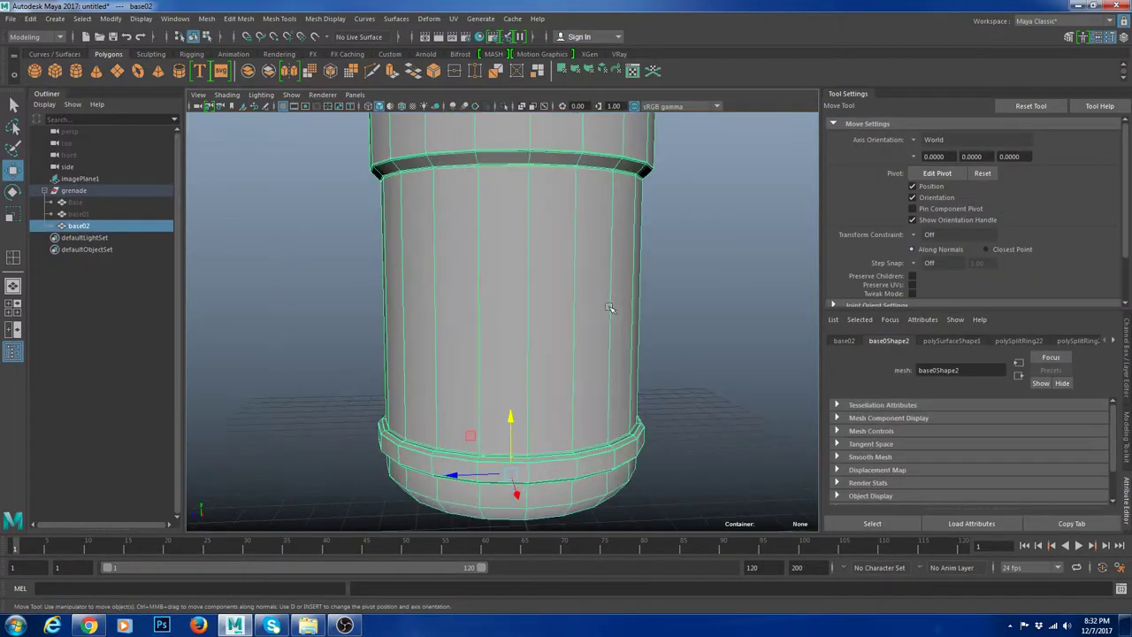
alt+middle_drag(609, 308, 614, 263)
scroll(614, 263, down, 5)
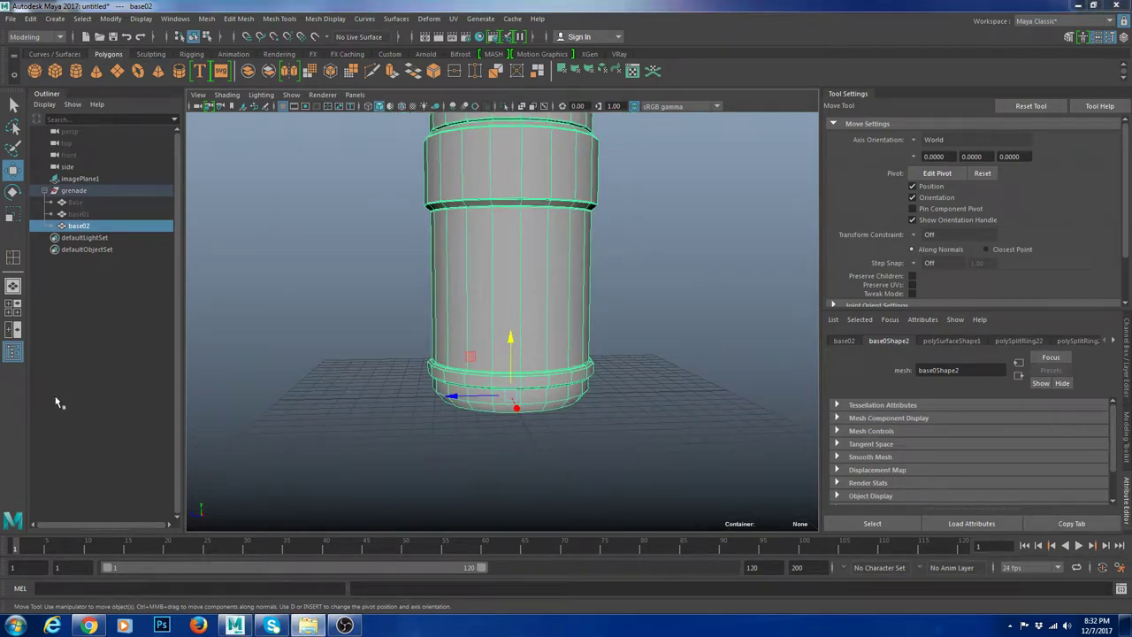
scroll(615, 290, up, 3)
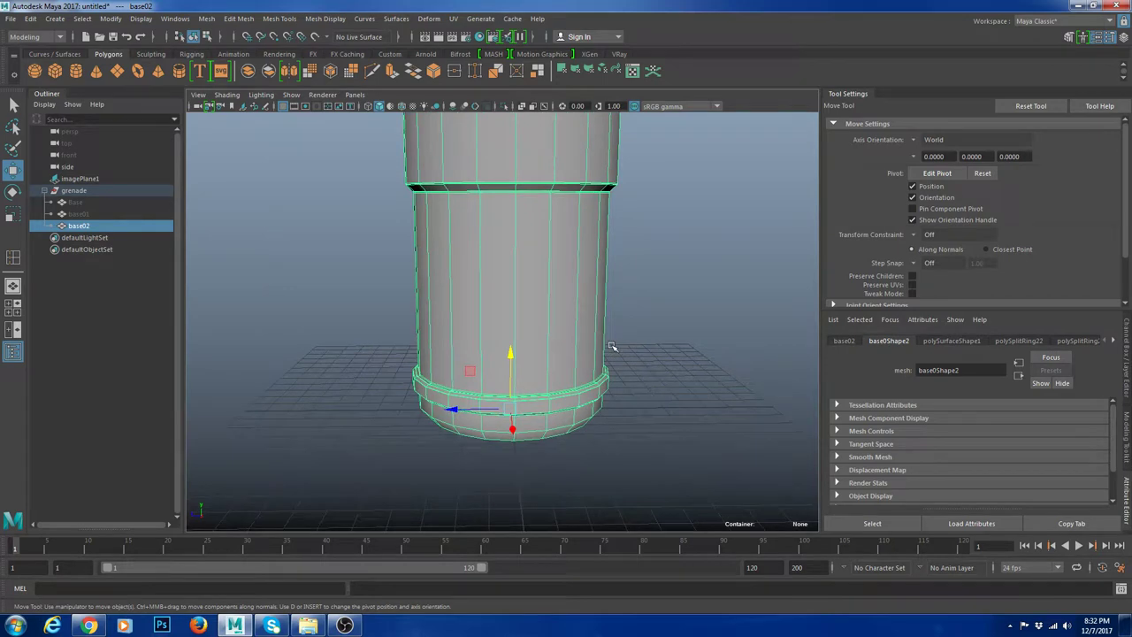
click(669, 332)
click(568, 320)
shift+right_drag(645, 264, 568, 318)
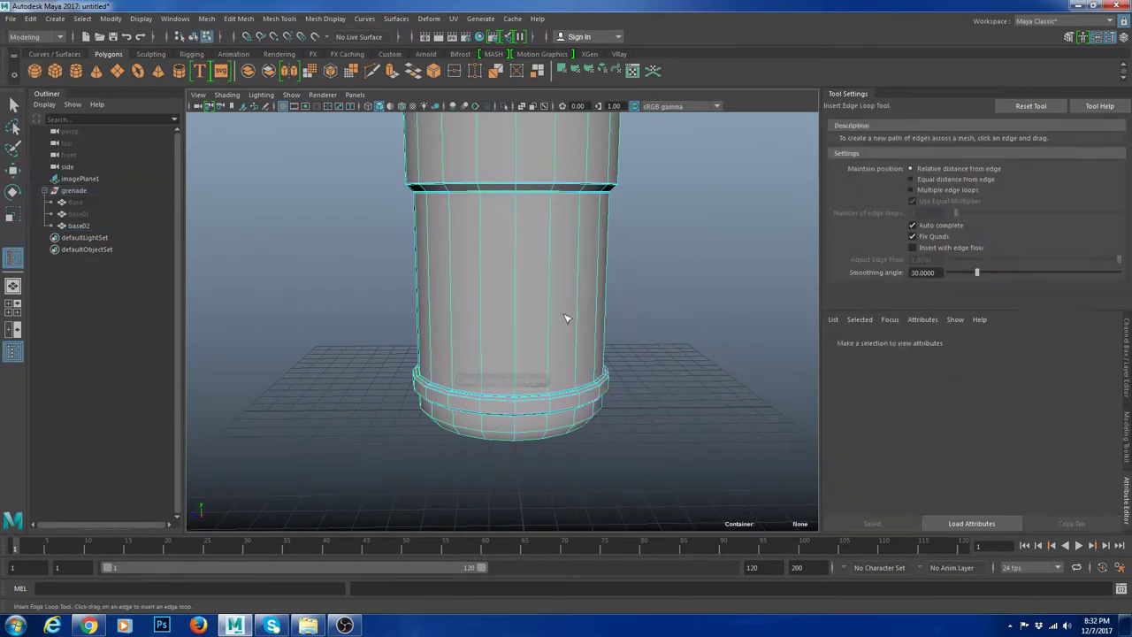
click(517, 282)
click(938, 188)
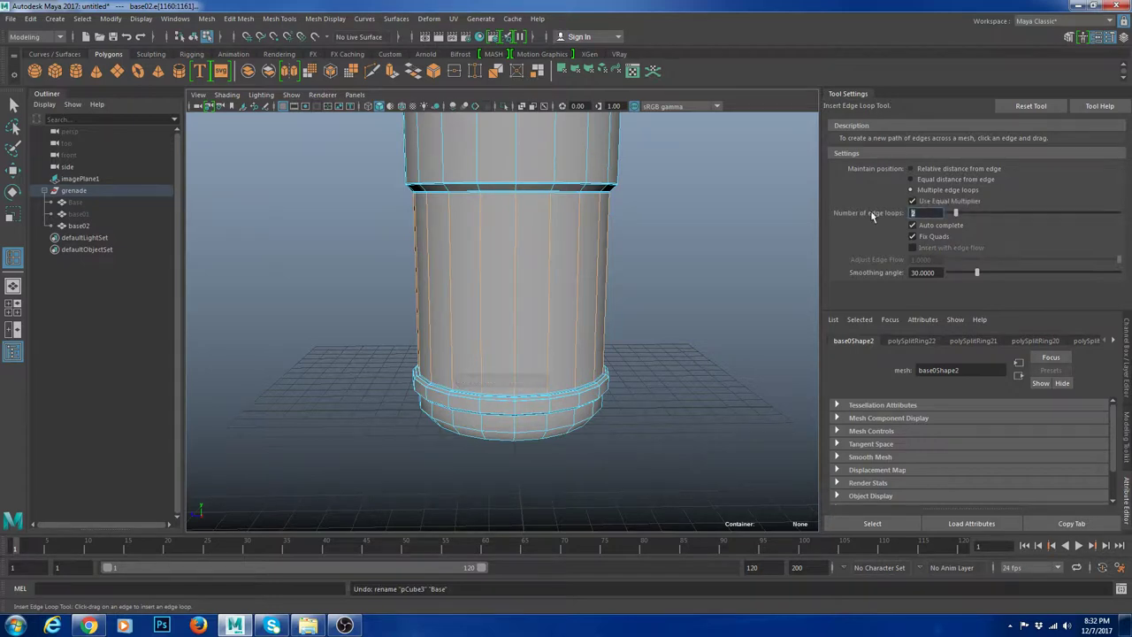
click(549, 277)
key(w)
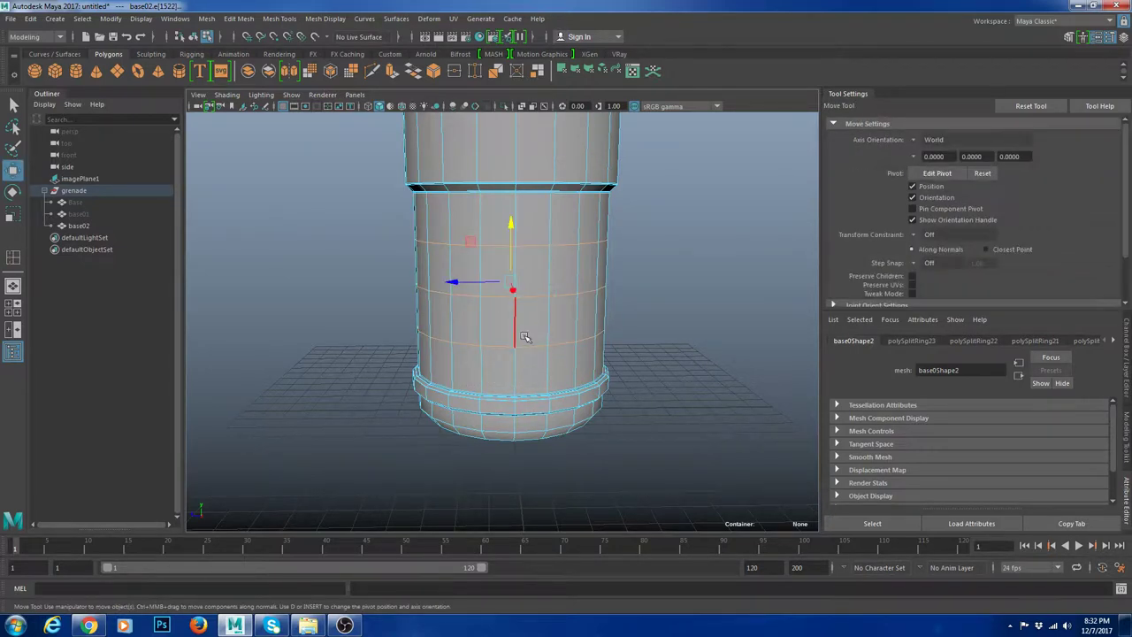
Step: Delete the lowest of the three new edge loops on the body wall
key(ctrl+Delete)
key(r)
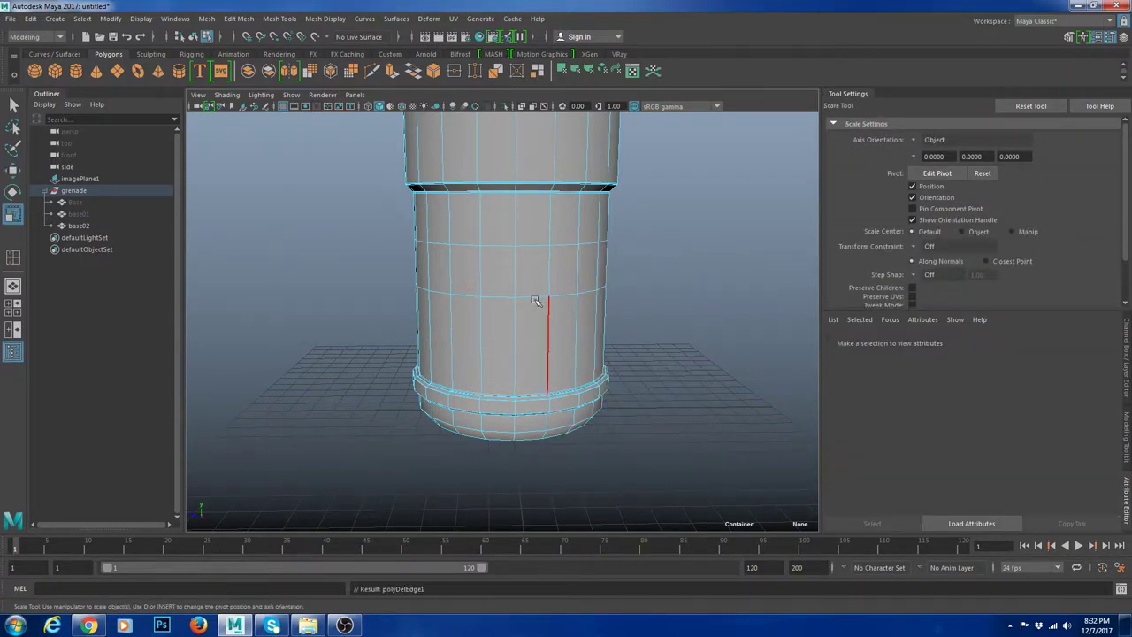
scroll(538, 299, up, 1)
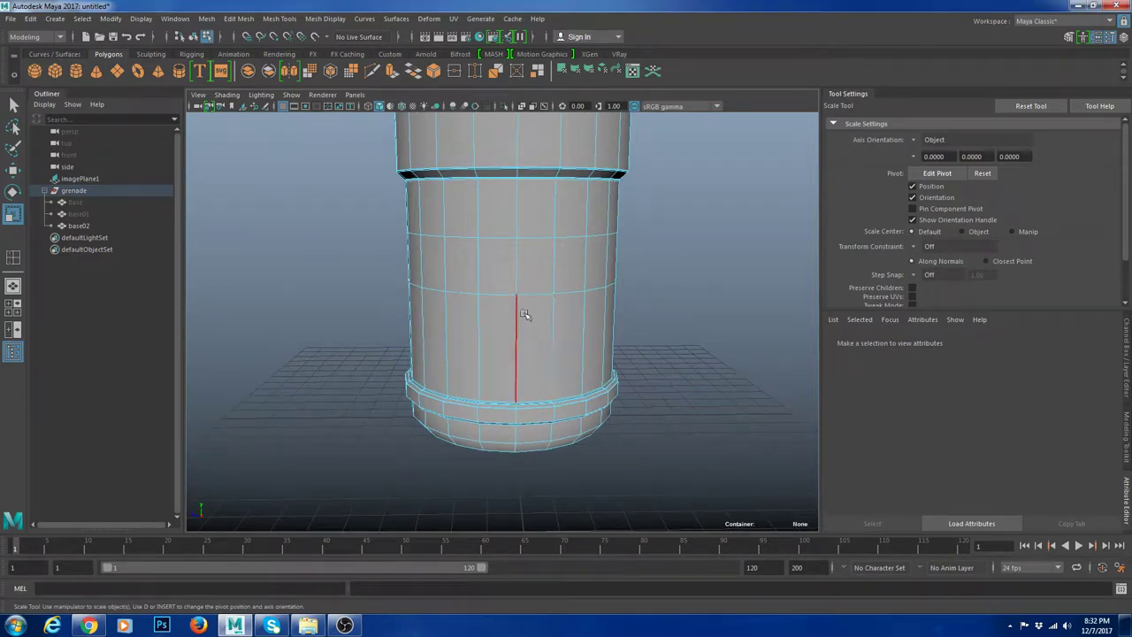
Step: Insert three horizontal edge loops across the tall lowest face row of the grenade body, just above the lower ring
alt+drag(525, 342, 539, 338)
scroll(538, 338, up, 1)
right_drag(538, 336, 534, 354)
click(527, 355)
alt+middle_drag(543, 358, 532, 287)
scroll(540, 265, up, 3)
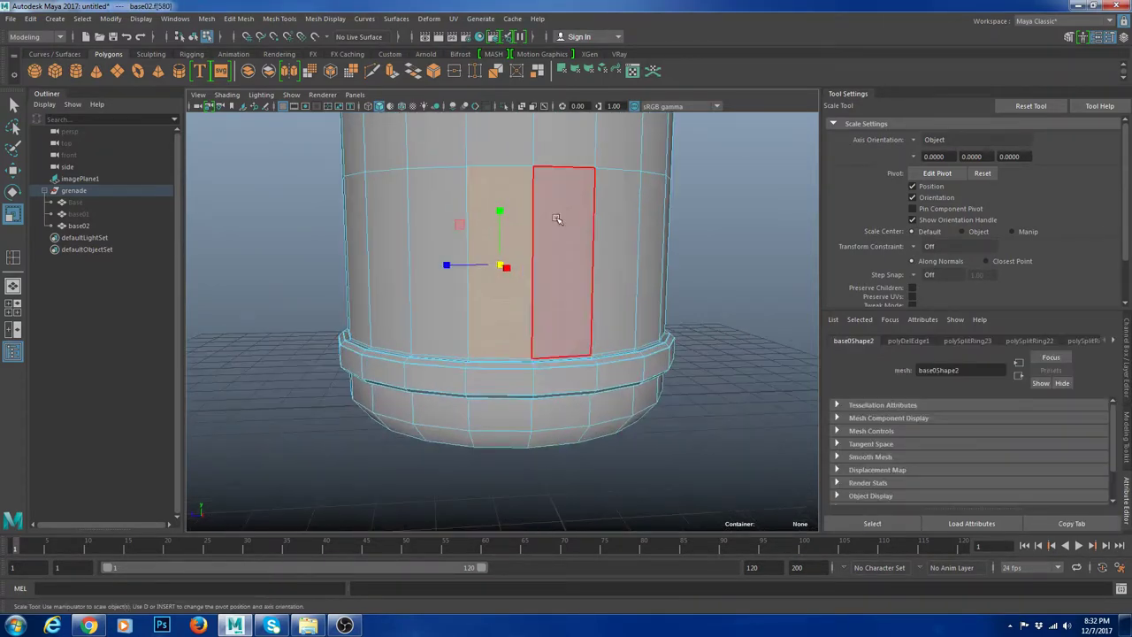
right_drag(556, 218, 596, 186)
key(y)
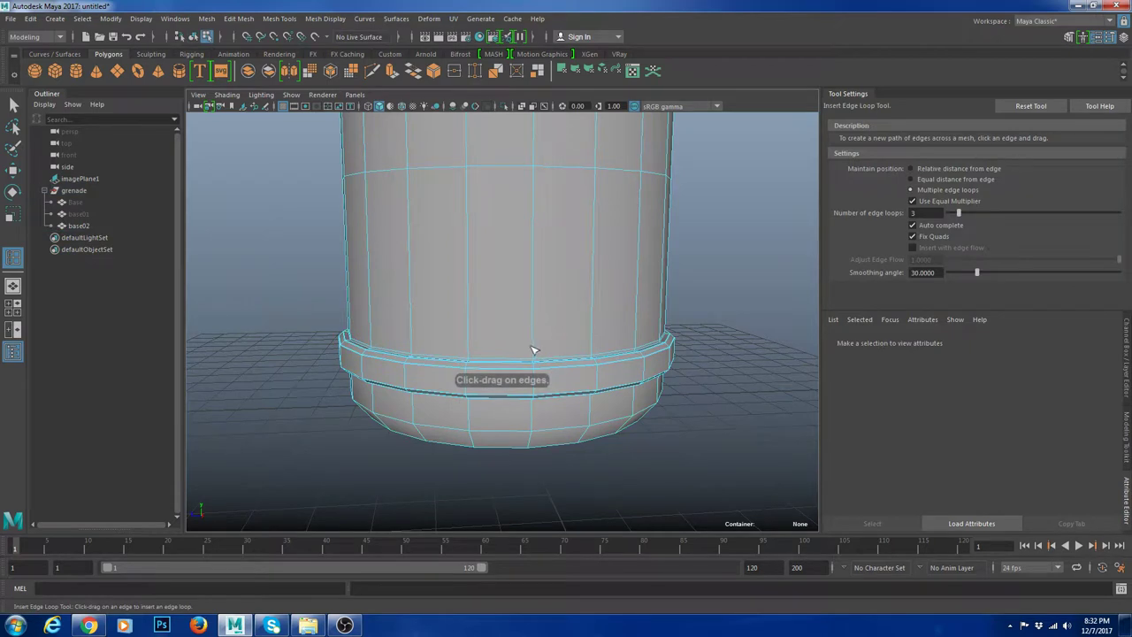
click(533, 352)
key(w)
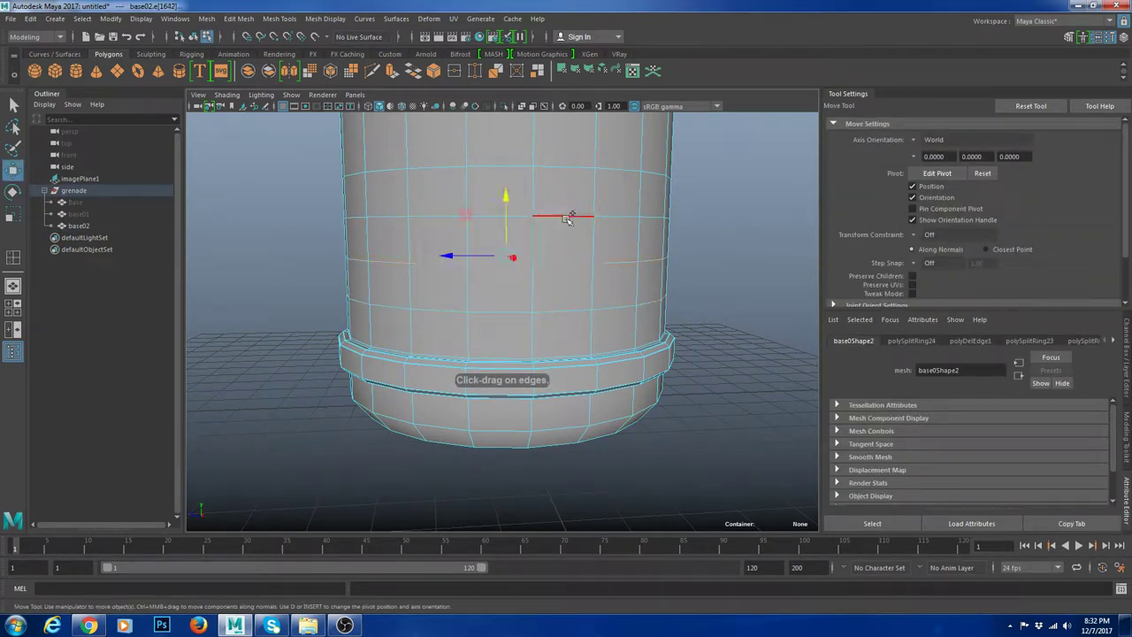
Step: Delete the upper two new edge loops and move the remaining one down close to the lower ring
key(ctrl+Delete)
double_click(556, 309)
drag(501, 239, 501, 246)
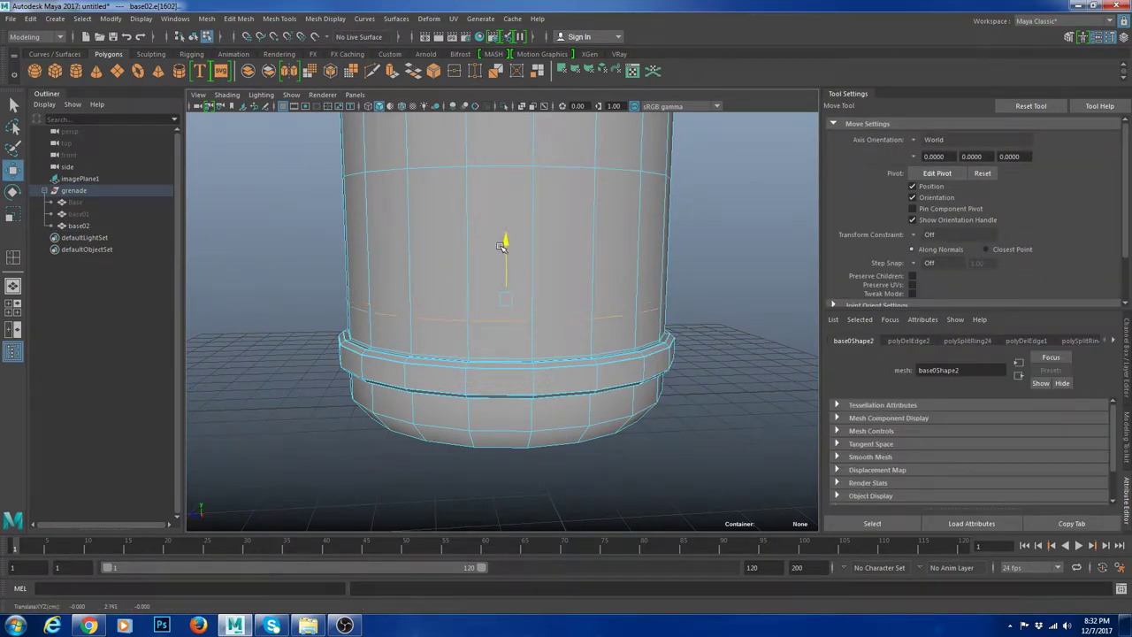
scroll(554, 222, up, 1)
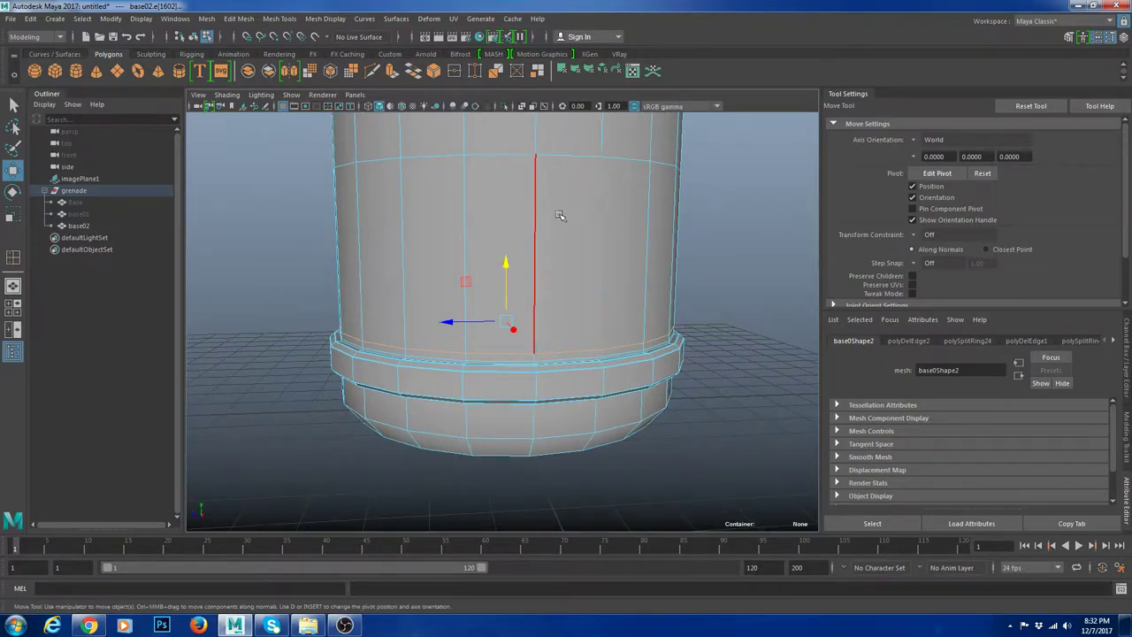
Step: Try to extrude the full ring of tall faces above the lower ring, and undo it
right_drag(559, 215, 555, 246)
click(500, 212)
shift+double_click(569, 200)
scroll(571, 205, down, 4)
alt+drag(580, 276, 618, 293)
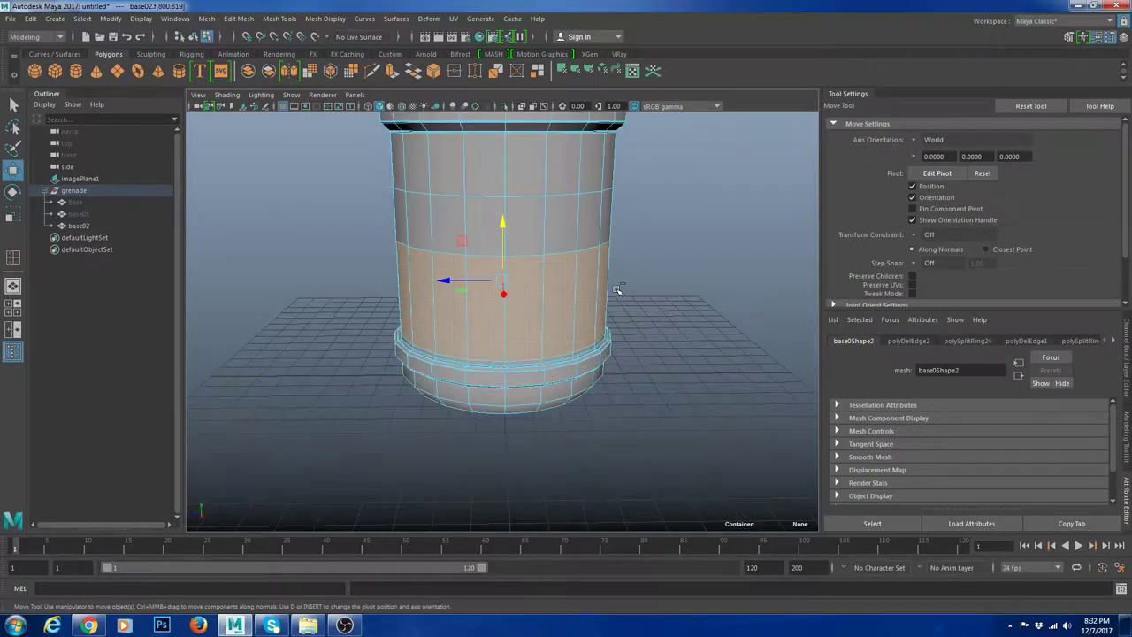
key(ctrl+e)
key(ctrl+z)
key(ctrl+z)
key(ctrl+z)
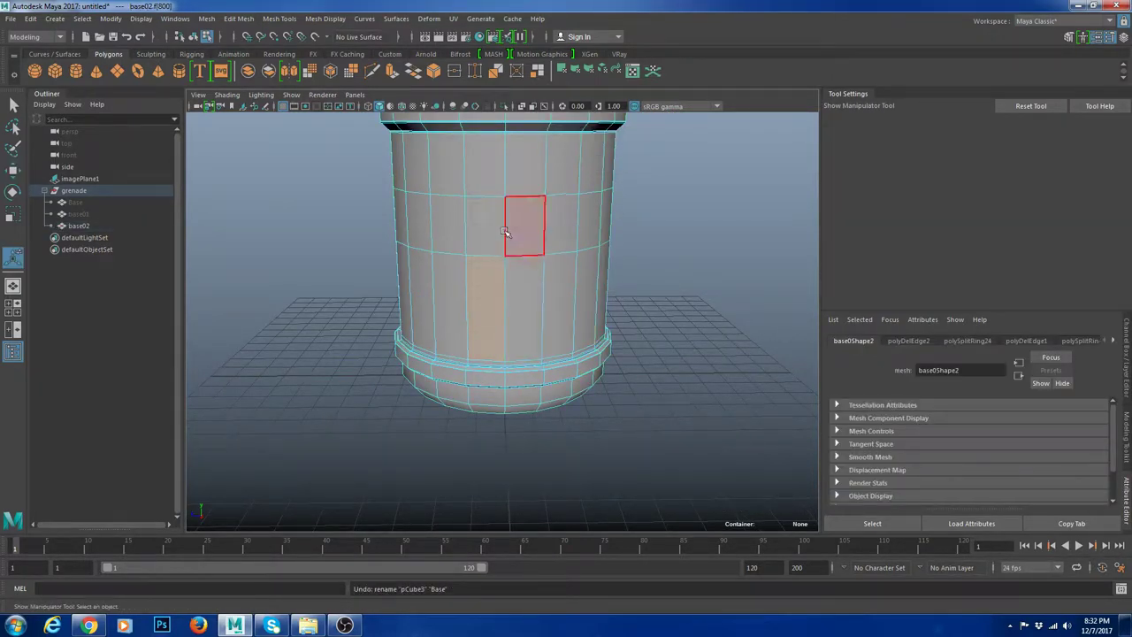
Step: Duplicate the whole base02 body and isolate the copy in the perspective view
right_drag(502, 229, 537, 186)
key(ctrl+d)
key(ctrl+1)
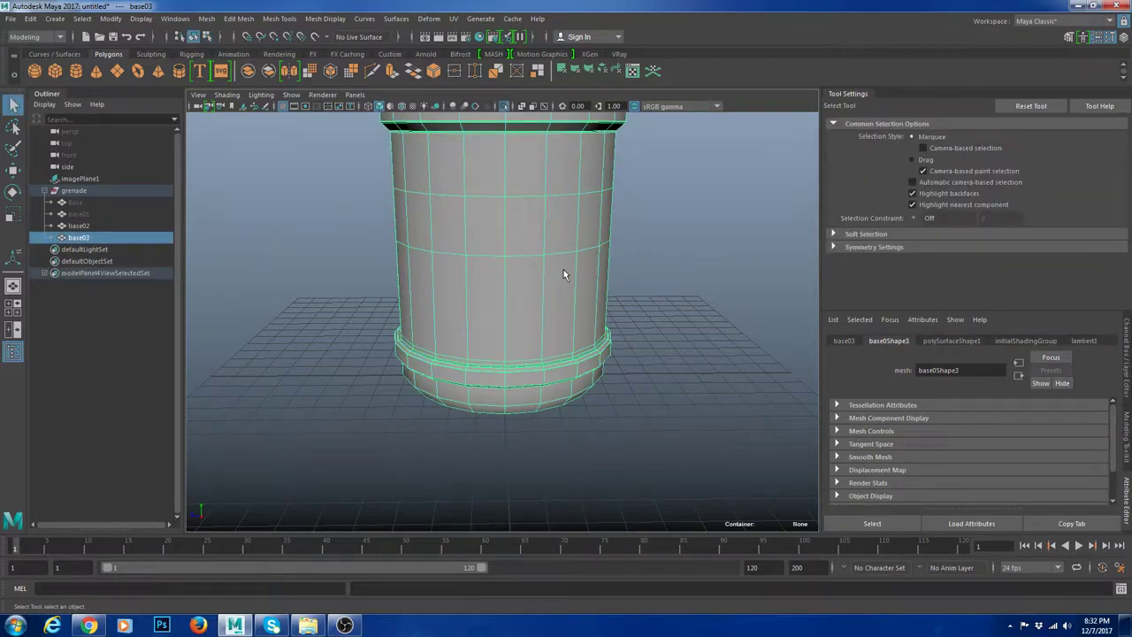
Step: Working from above, delete all but one quarter of the copy's faces, including the cap faces around its centre
click(16, 305)
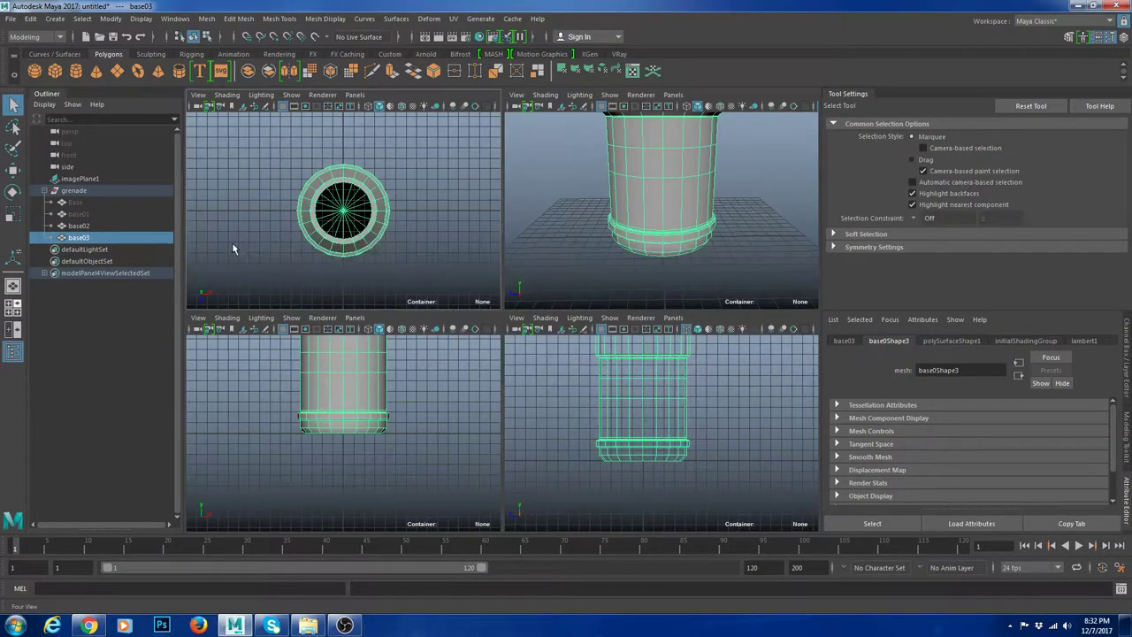
key(space)
key(ctrl+F11)
drag(398, 205, 650, 315)
key(Delete)
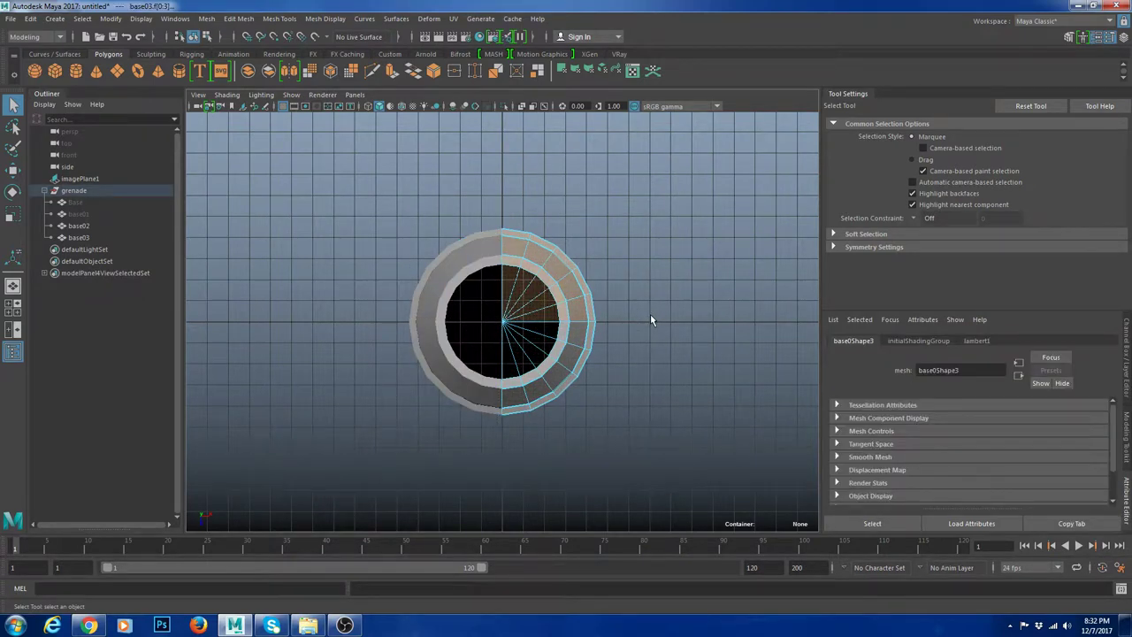
key(Delete)
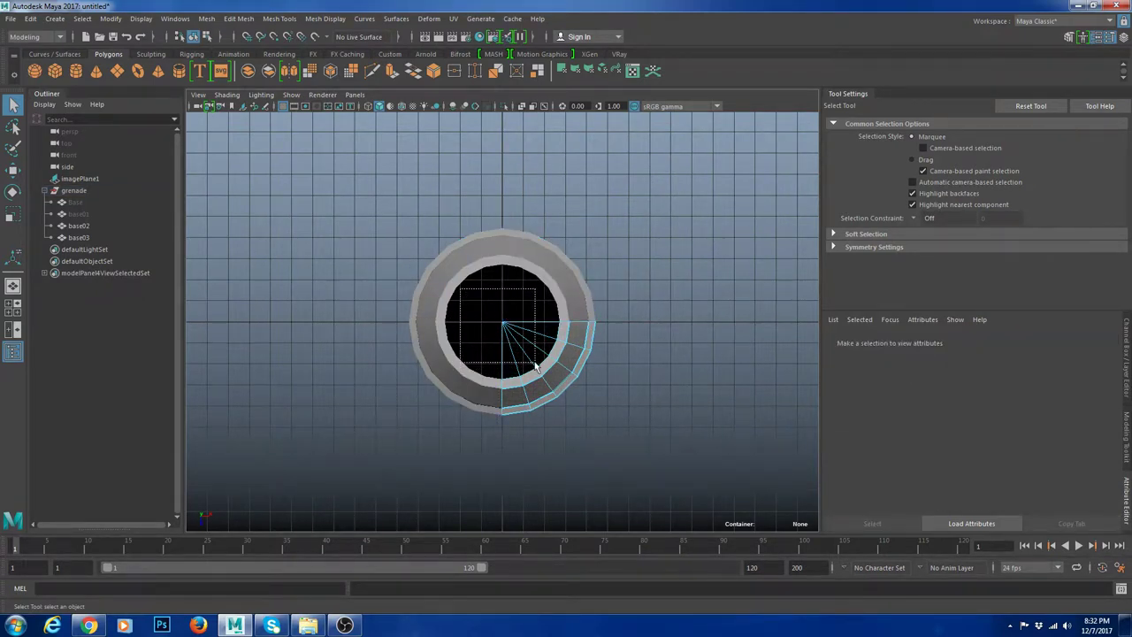
drag(535, 364, 535, 364)
key(Delete)
key(space)
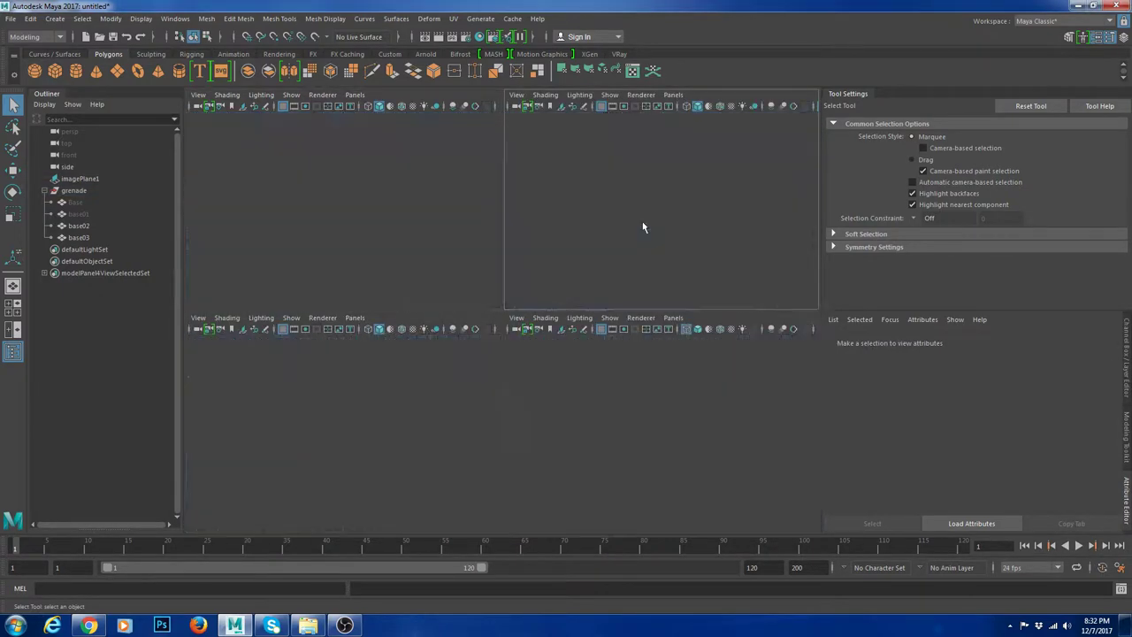
key(space)
Step: Delete every face of the quarter shell except the curved side section between the upper and lower rings
scroll(563, 224, down, 5)
scroll(532, 250, up, 5)
alt+drag(563, 224, 510, 223)
scroll(510, 223, up, 3)
double_click(518, 238)
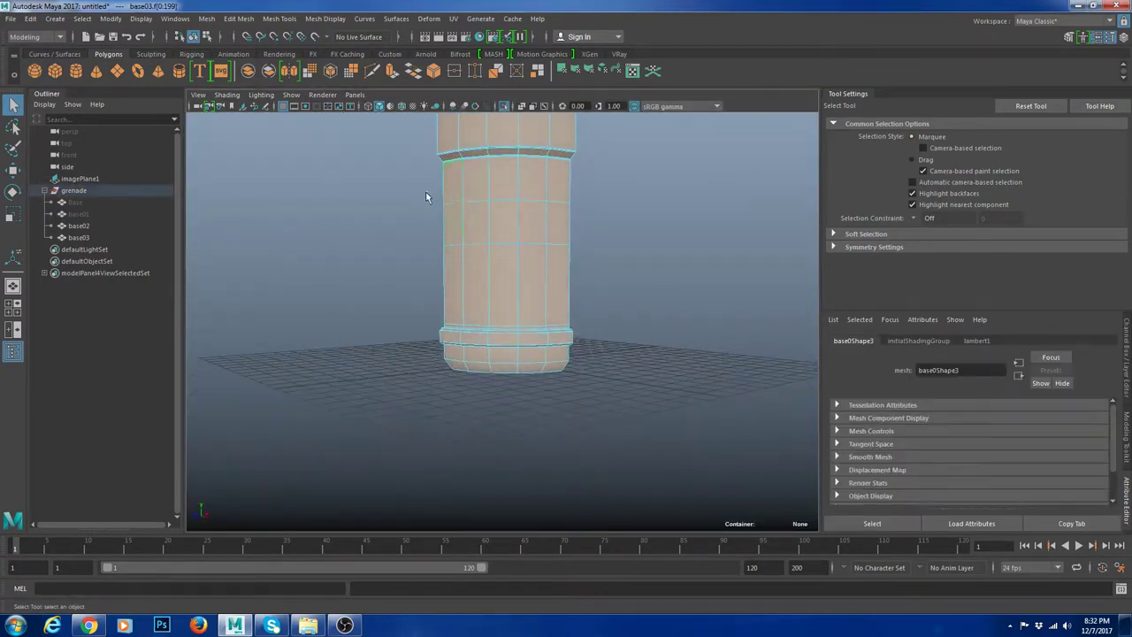
drag(426, 191, 579, 275)
scroll(579, 275, down, 5)
shift+drag(277, 125, 638, 367)
scroll(535, 235, up, 5)
key(Delete)
right_drag(480, 194, 531, 154)
Step: Set the top view to wireframe display and return to the perspective view with the Move tool active
click(14, 313)
key(space)
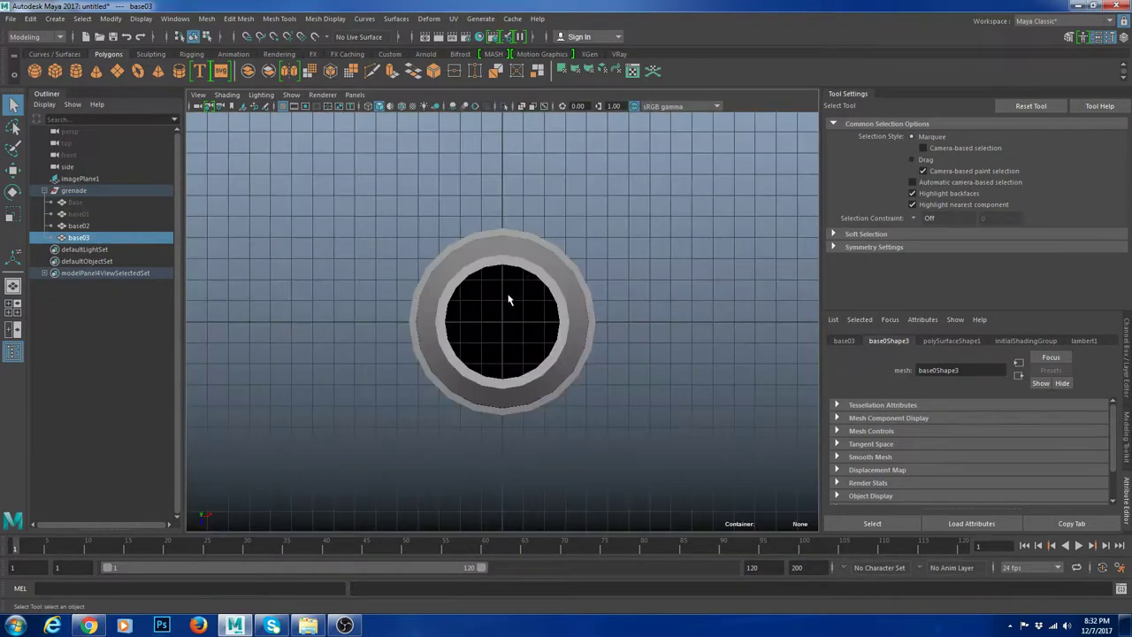
key(4)
key(w)
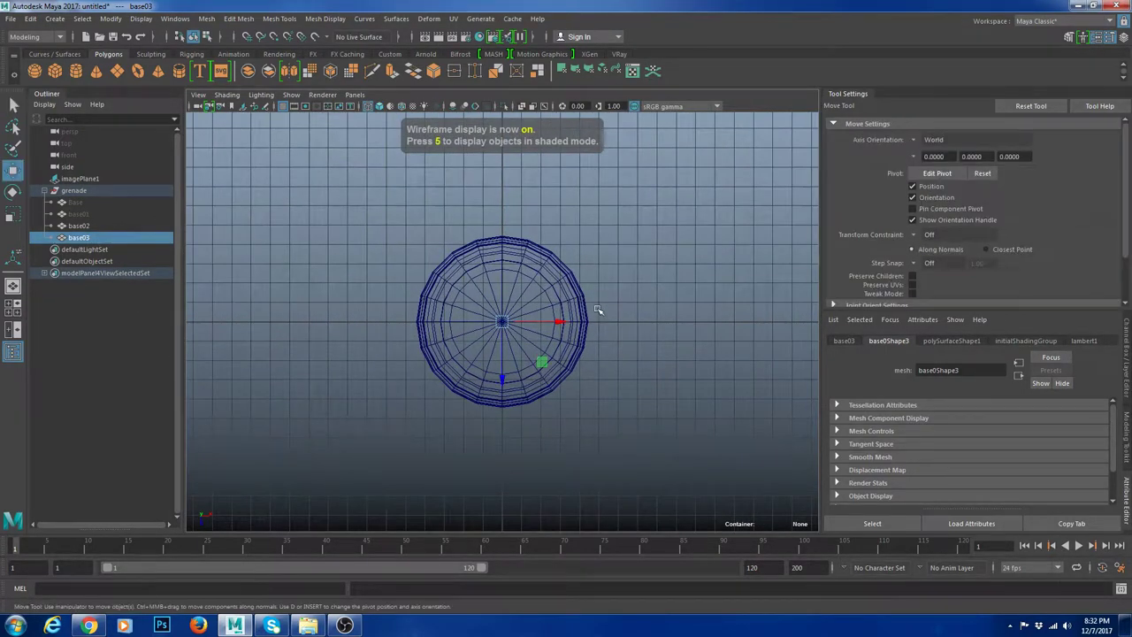
key(space)
key(space)
Step: Delete the outermost faces on both sides of the curved panel's upper two rows and return to object selection
alt+drag(625, 286, 626, 298)
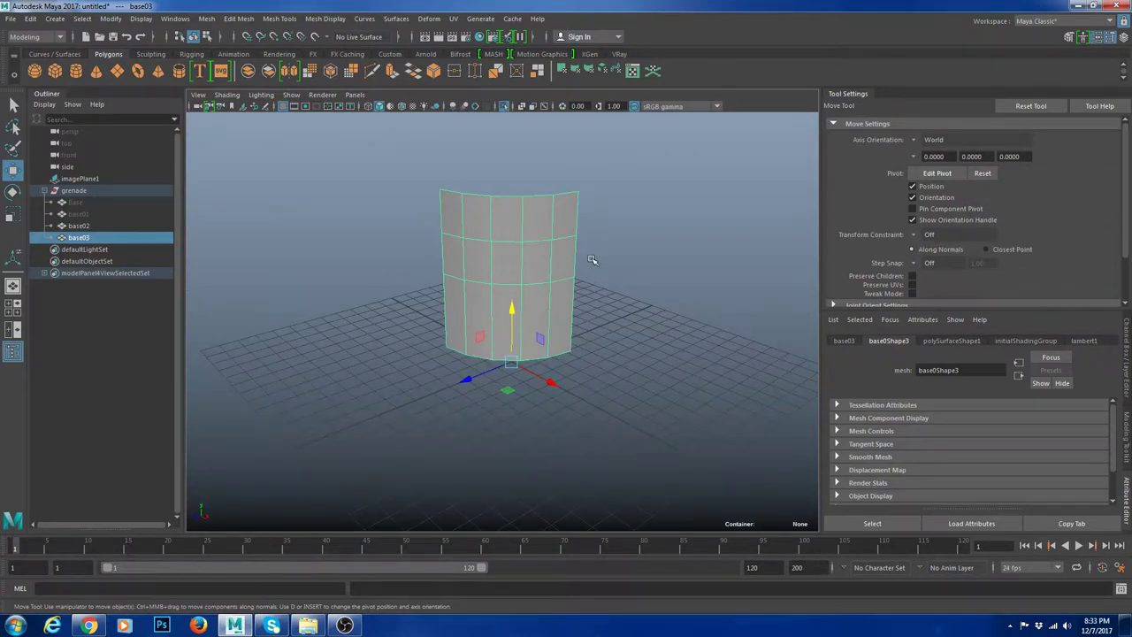
alt+drag(592, 260, 597, 263)
alt+right_drag(596, 263, 615, 282)
alt+right_drag(548, 233, 535, 278)
alt+drag(535, 278, 566, 259)
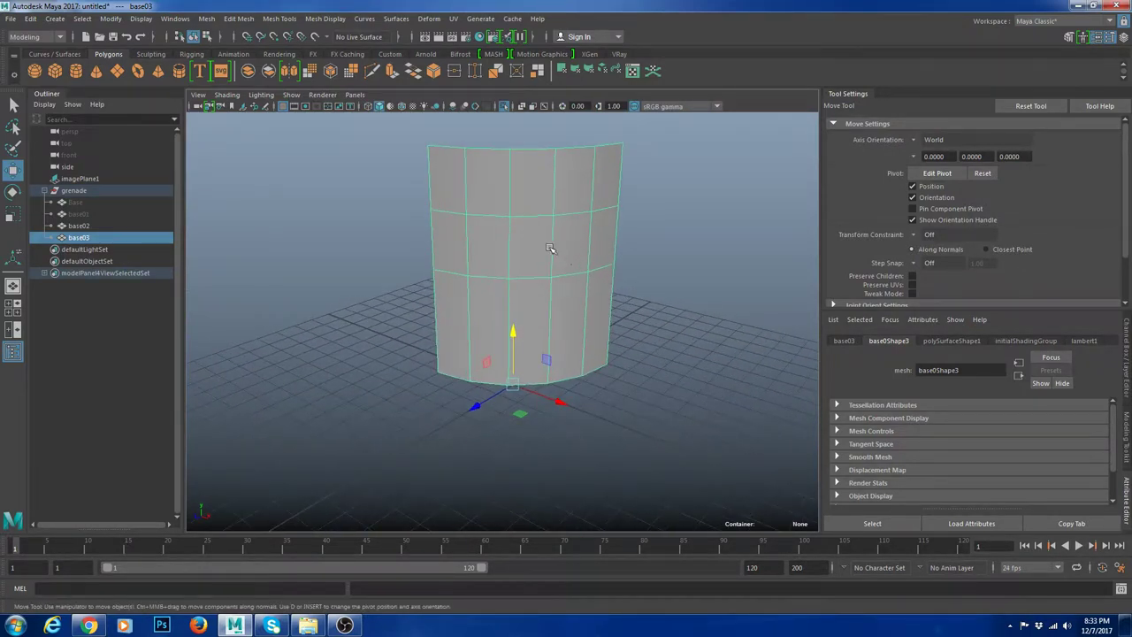
alt+middle_drag(549, 248, 532, 270)
right_drag(485, 269, 487, 288)
click(479, 209)
shift+click(474, 267)
shift+click(435, 263)
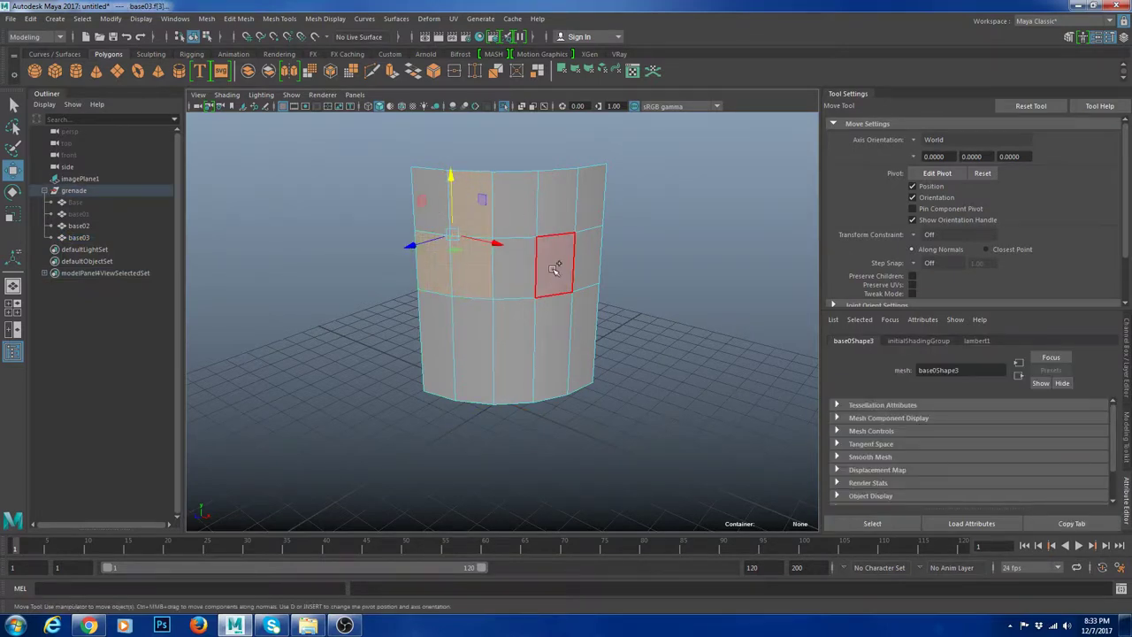
shift+click(554, 267)
click(422, 202)
shift+click(438, 258)
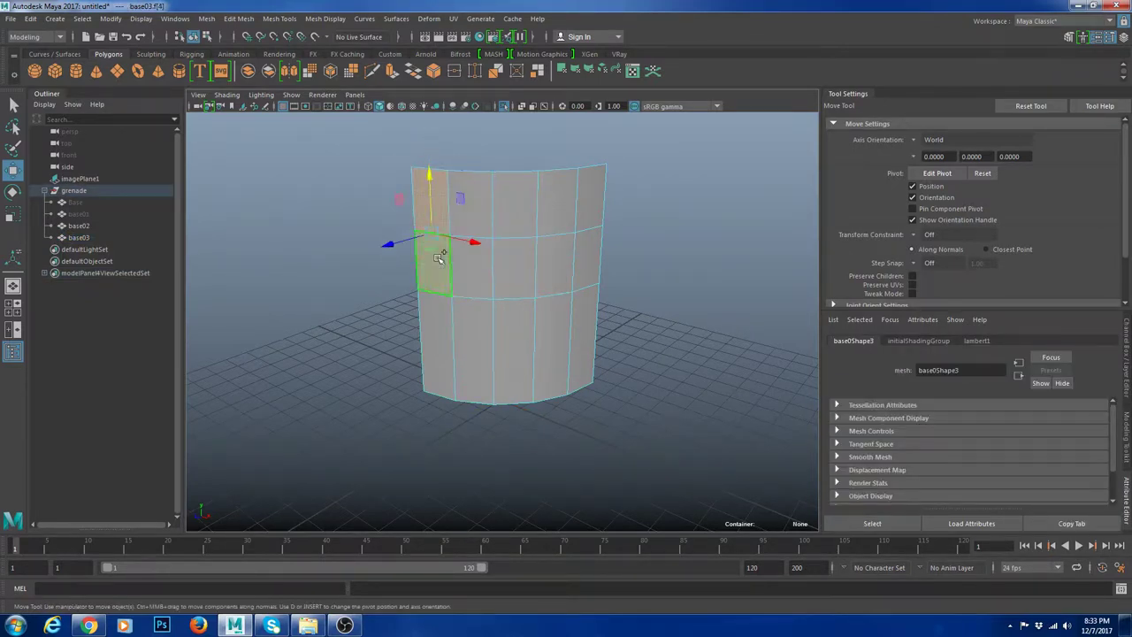
shift+click(546, 210)
key(ctrl+z)
shift+click(594, 211)
shift+click(589, 257)
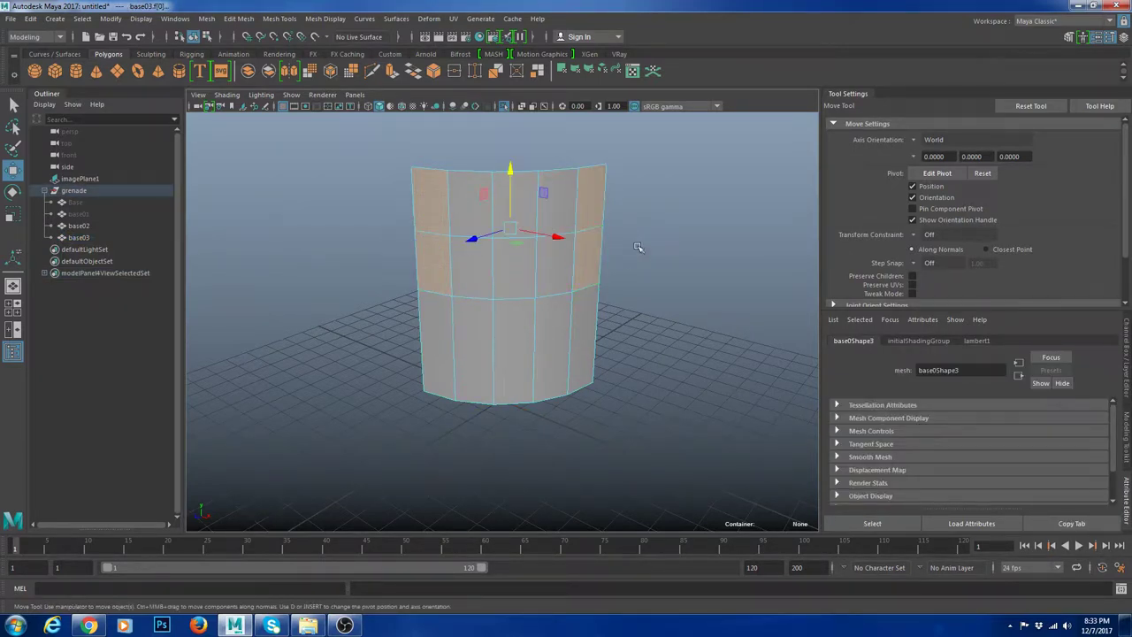
key(Delete)
right_drag(495, 219, 542, 175)
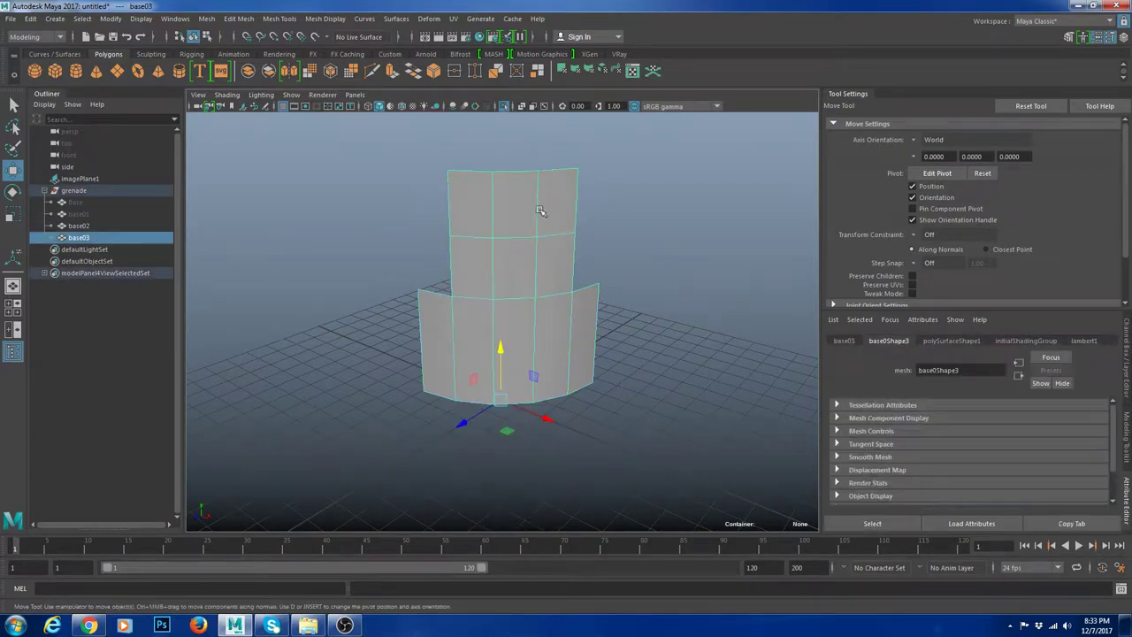
Step: Try to cut both upper corners of the panel diagonally with the Multi-Cut tool
shift+right_click(576, 205)
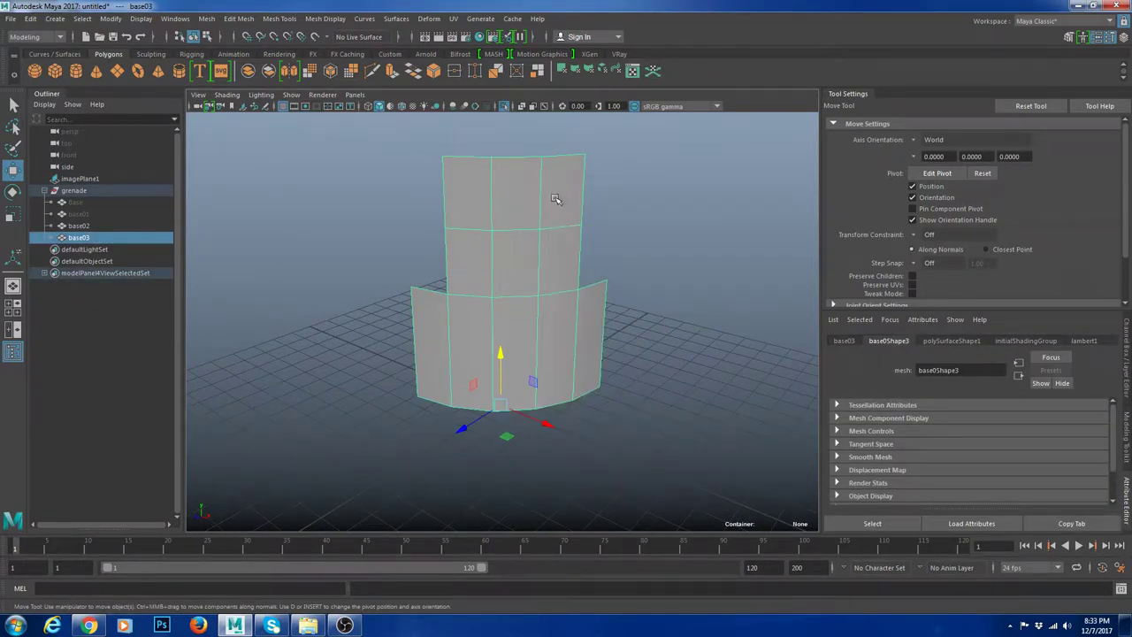
mouse_move(505, 179)
right_down()
mouse_move(493, 172)
mouse_move(532, 157)
mouse_move(491, 179)
right_up()
click(480, 168)
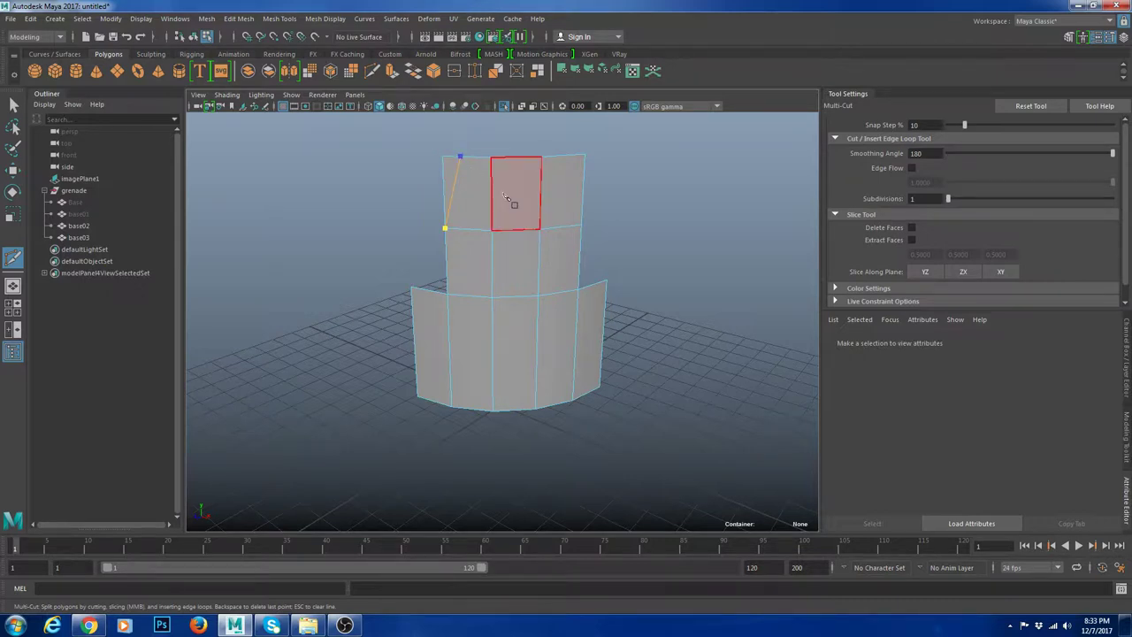
right_click(503, 195)
click(541, 157)
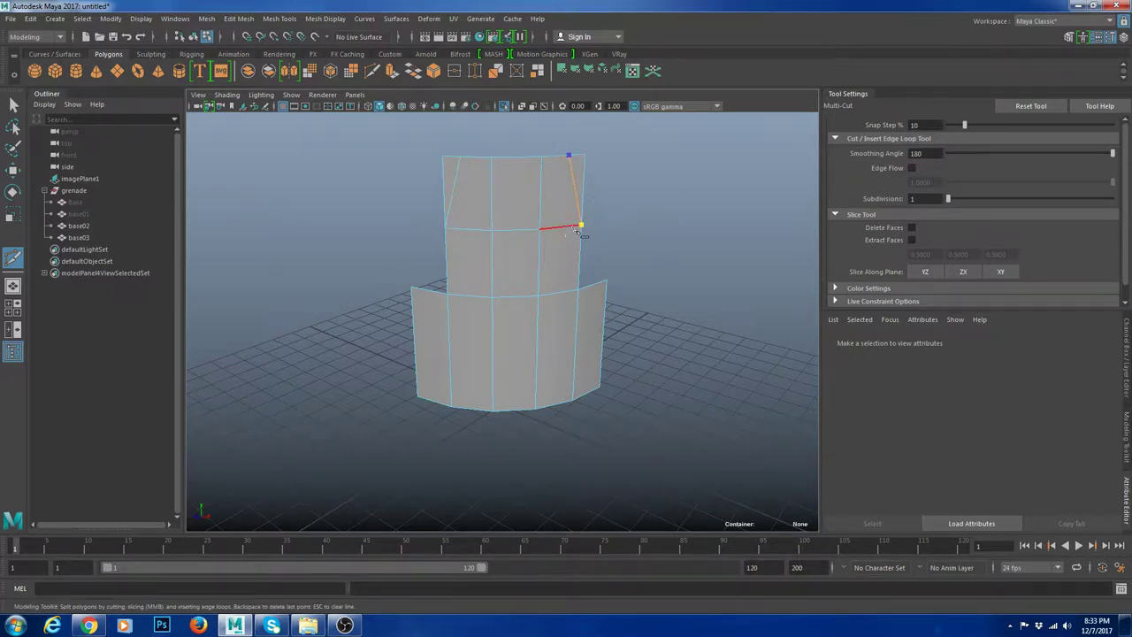
alt+drag(573, 234, 514, 251)
alt+right_drag(515, 251, 523, 271)
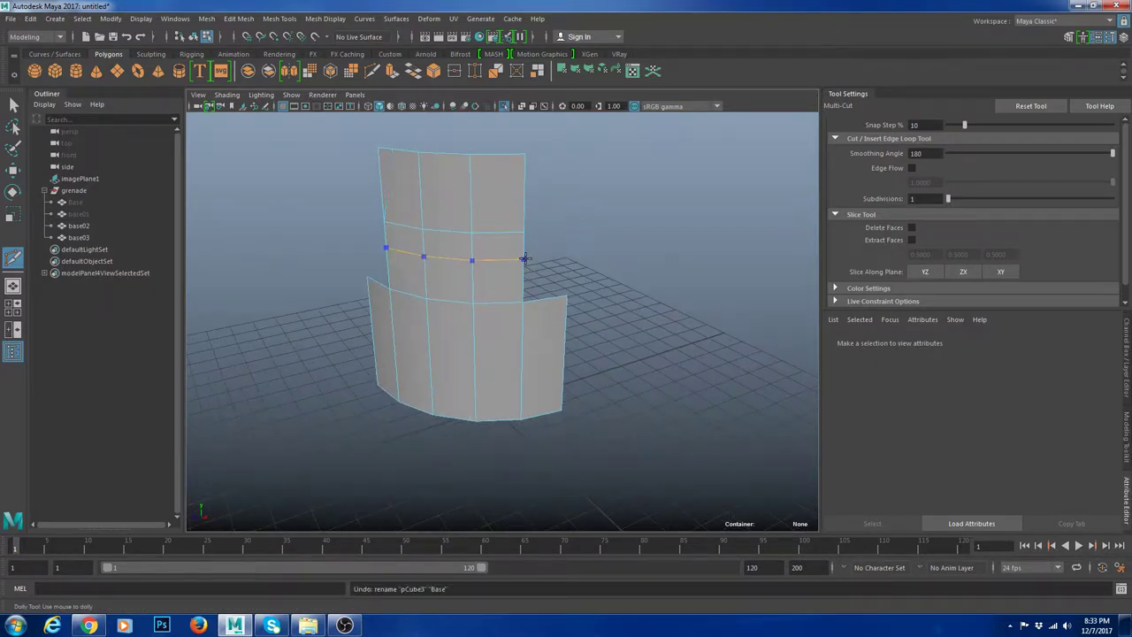
alt+drag(475, 257, 511, 253)
Step: Insert a vertical edge loop through the middle of each outer column of the panel's narrow upper section
key(w)
right_drag(486, 195, 541, 159)
shift+right_drag(576, 201, 609, 213)
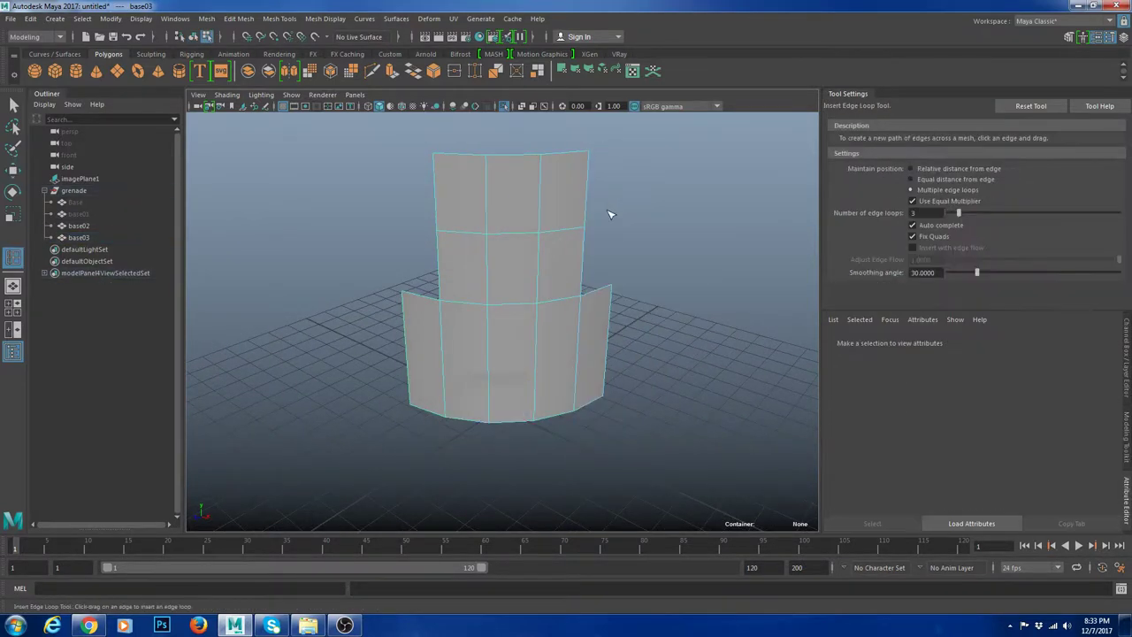
click(457, 234)
click(566, 232)
key(w)
Step: Multi-Cut a diagonal in each upper corner, joining the top of the new edge loop to the outer vertex one row below
right_drag(543, 191, 626, 169)
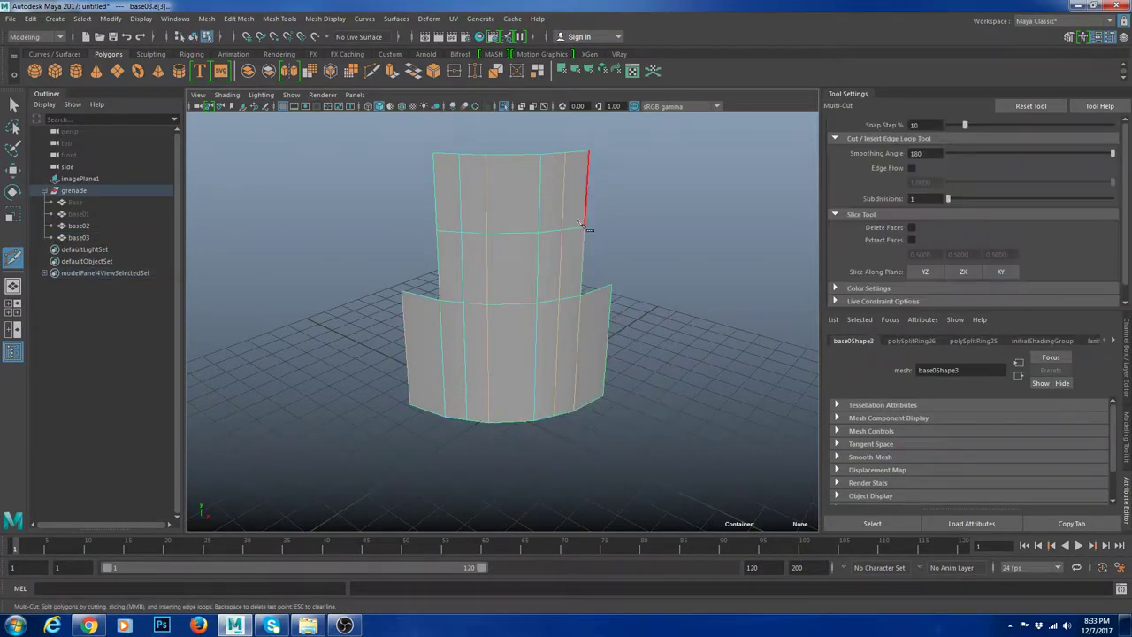
right_click(530, 268)
click(459, 155)
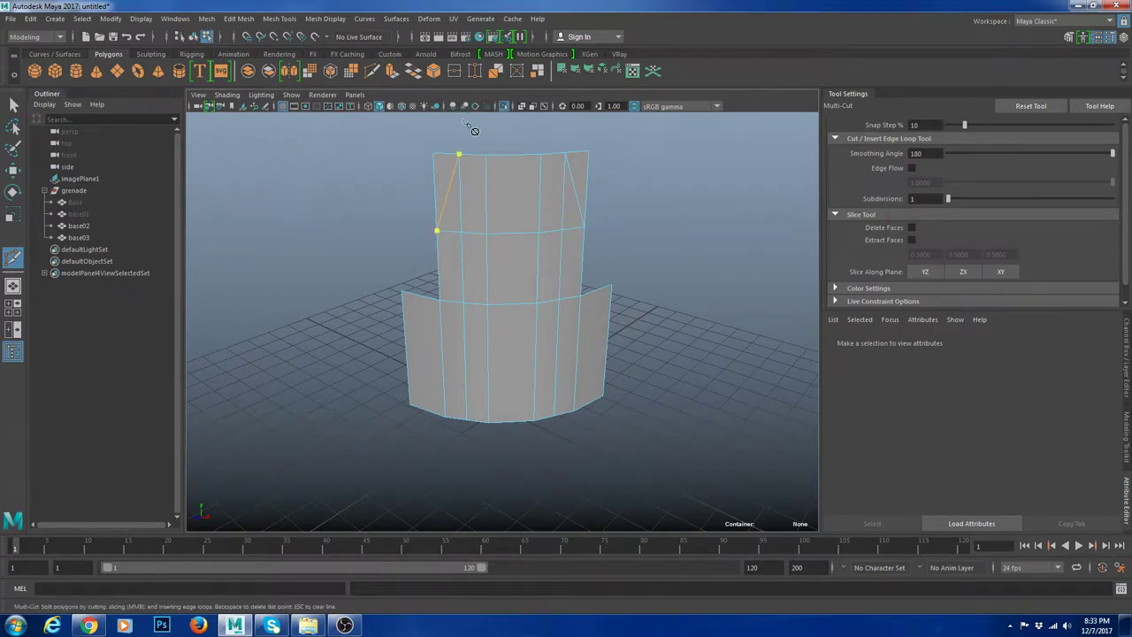
key(w)
Step: Delete the two helper vertical edge loops from the panel, keeping the diagonal corner cuts
double_click(485, 187)
double_click(461, 187)
shift+double_click(559, 199)
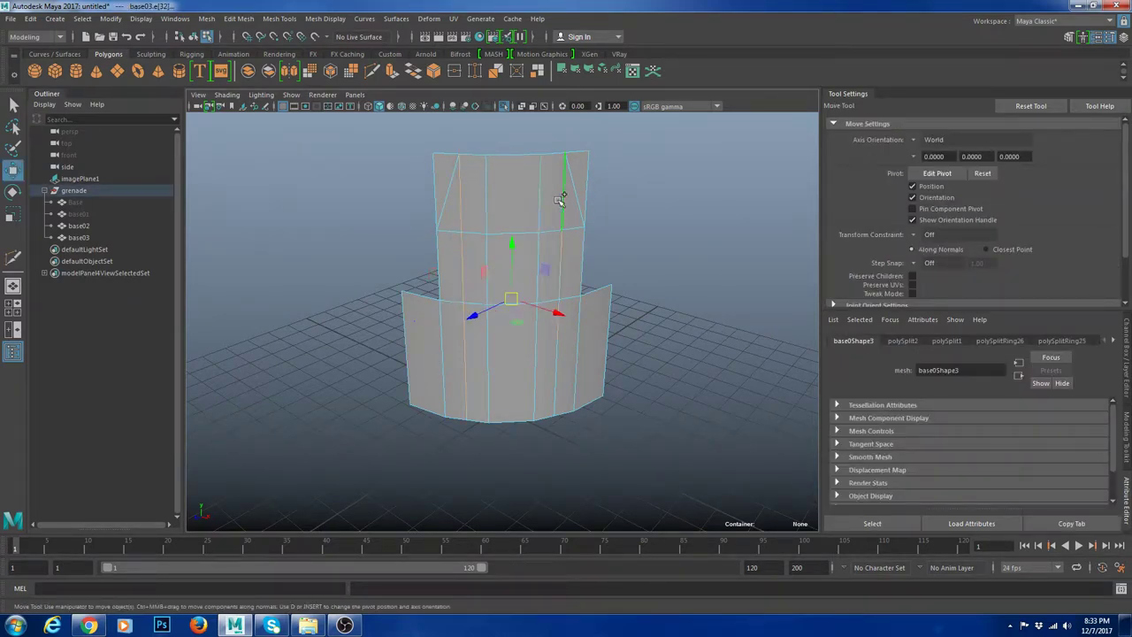
shift+right_drag(654, 165, 598, 181)
Step: Delete the two triangular faces outside the diagonal cuts to taper the panel's top
right_drag(571, 161, 607, 176)
click(577, 180)
shift+click(457, 174)
key(Delete)
Step: Check the tapered panel's shape in smooth preview and return it to the unsmoothed display
alt+middle_drag(558, 335, 557, 296)
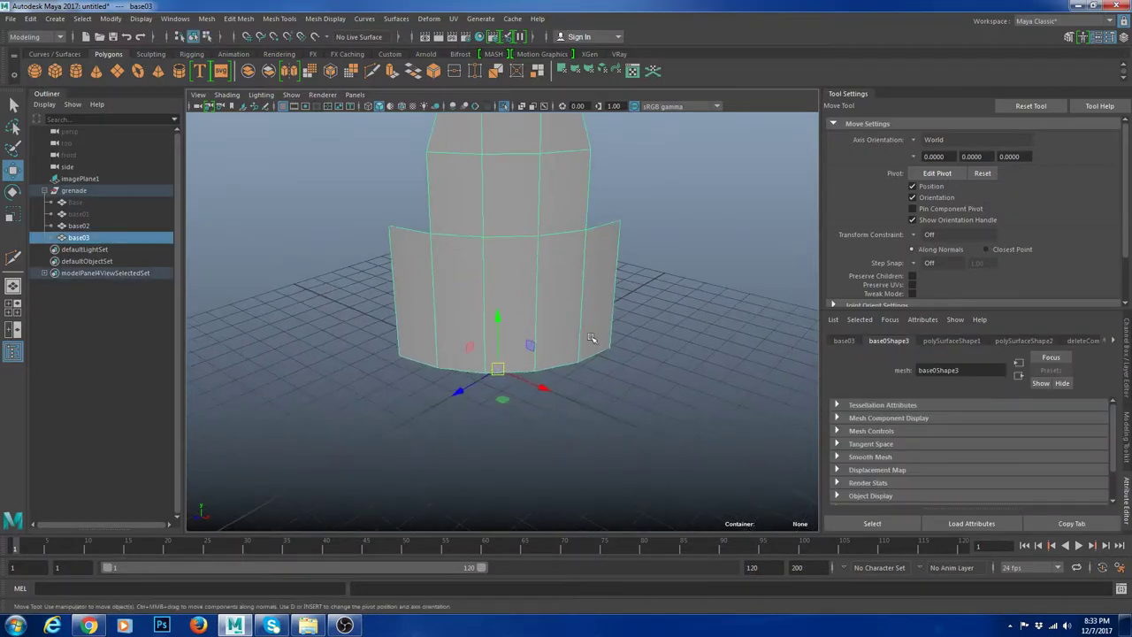
click(639, 334)
click(497, 328)
alt+drag(498, 327, 561, 323)
click(629, 343)
scroll(624, 330, down, 5)
click(478, 276)
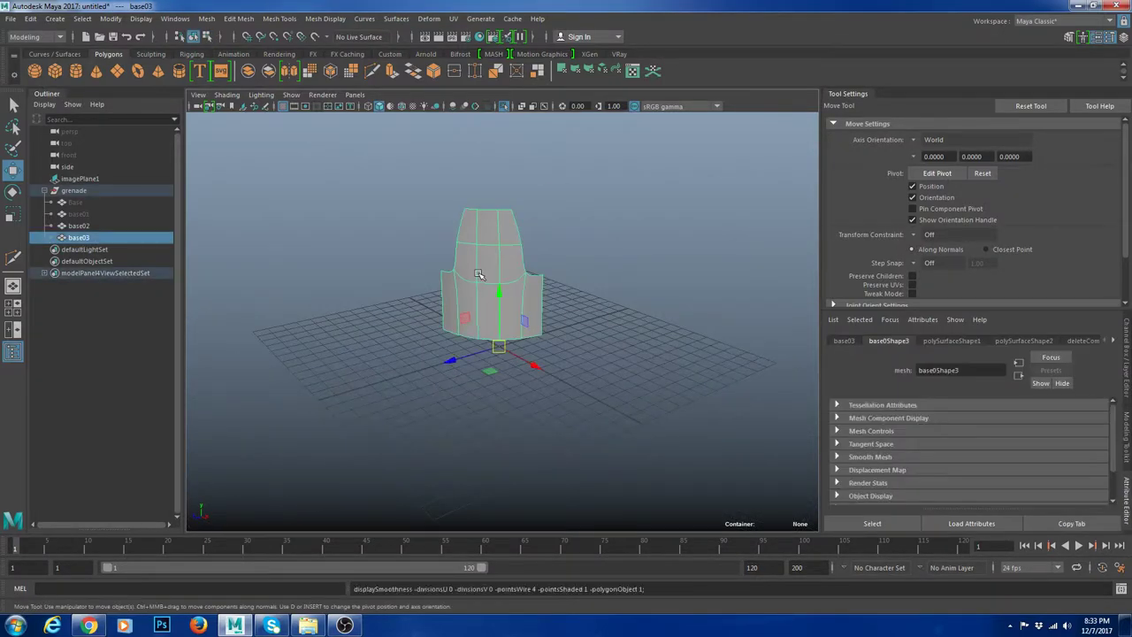
click(427, 243)
click(484, 290)
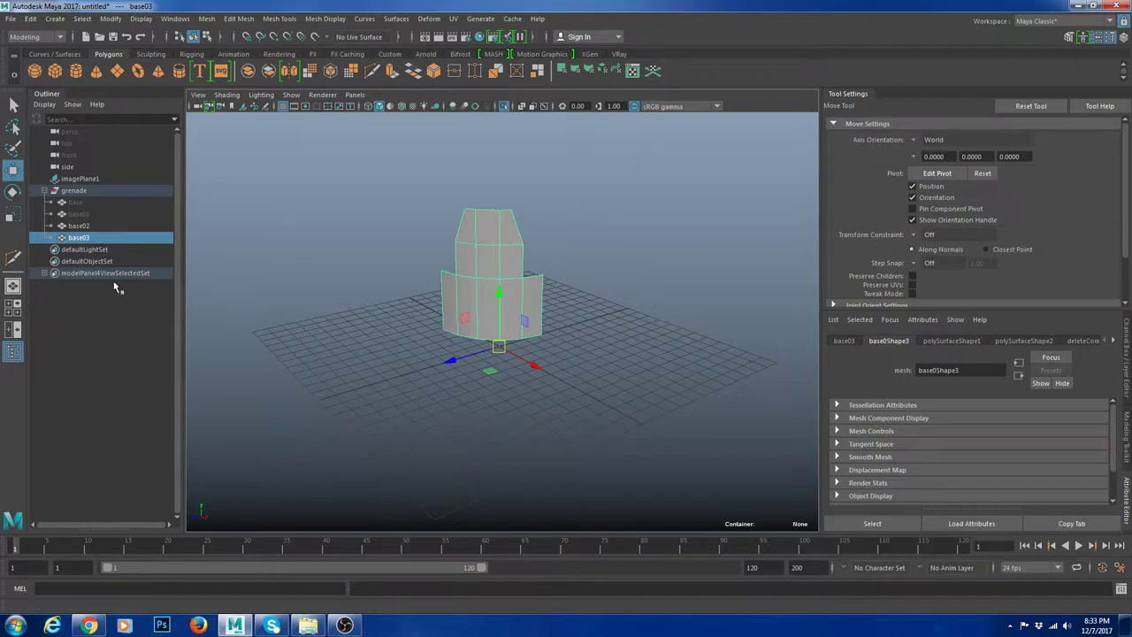
Step: Duplicate the tapered panel and set the copy's Rotate Y to 90 so it stands a quarter turn around the body
click(8, 311)
key(space)
scroll(477, 251, up, 5)
scroll(548, 247, down, 5)
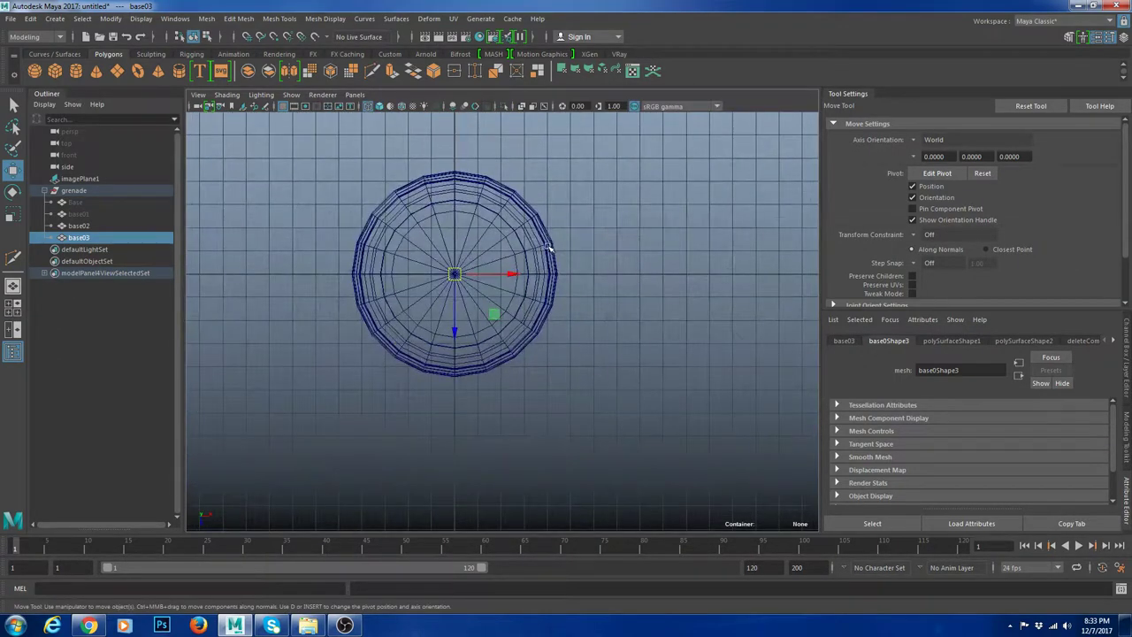
key(ctrl+d)
key(e)
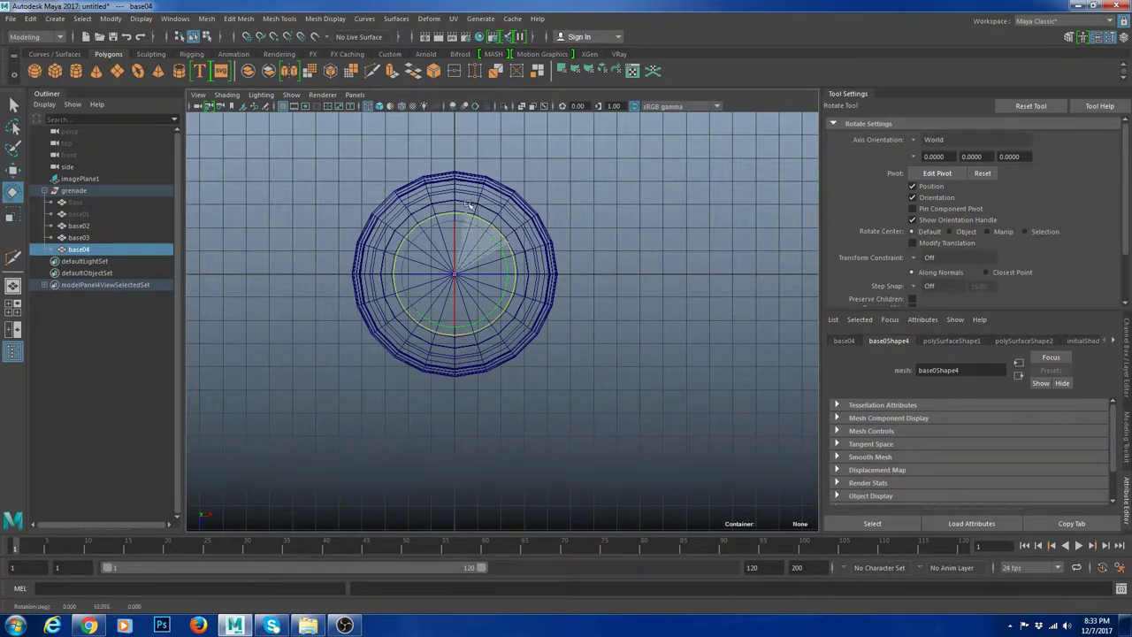
key(ctrl+a)
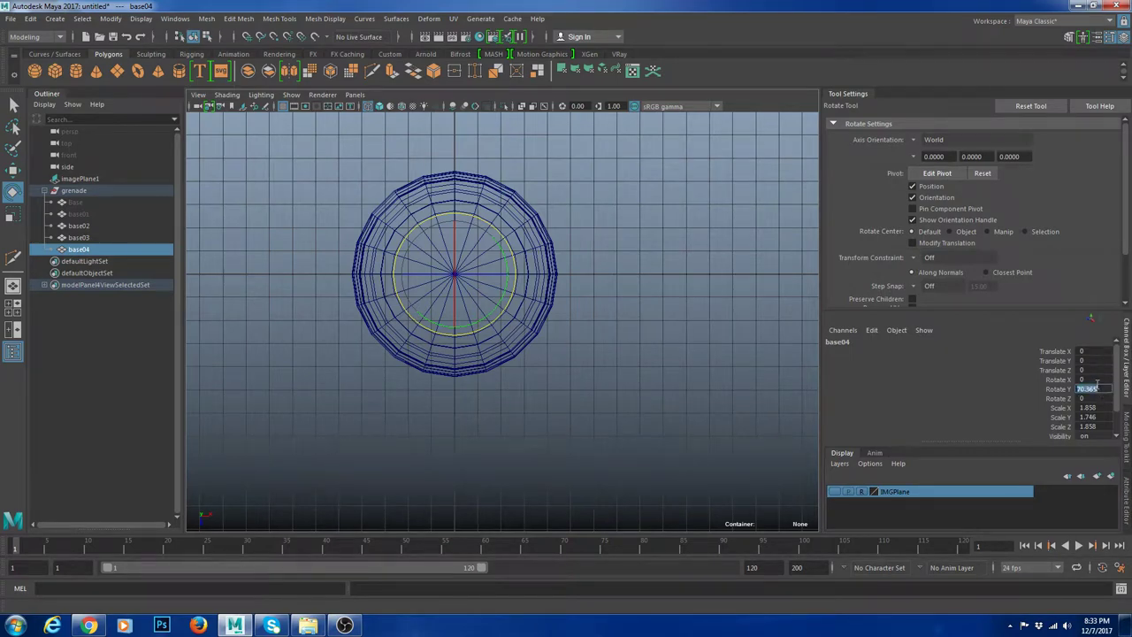
scroll(649, 250, down, 4)
key(space)
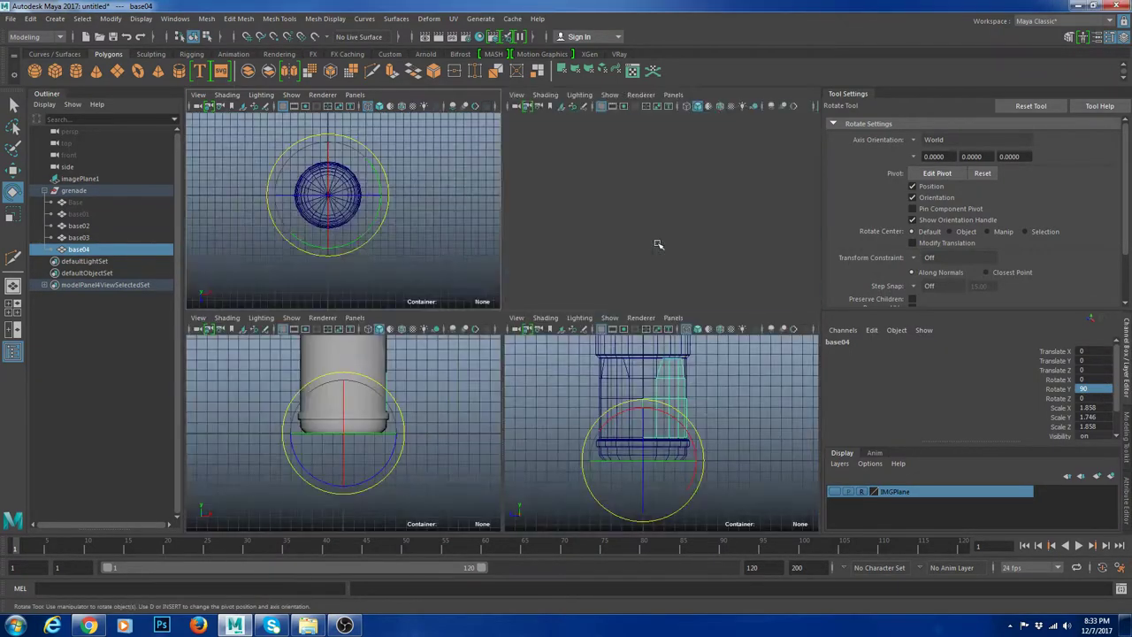
Step: Combine the original panel and its rotated copy into a single mesh
key(space)
click(575, 291)
drag(560, 277, 667, 339)
key(g)
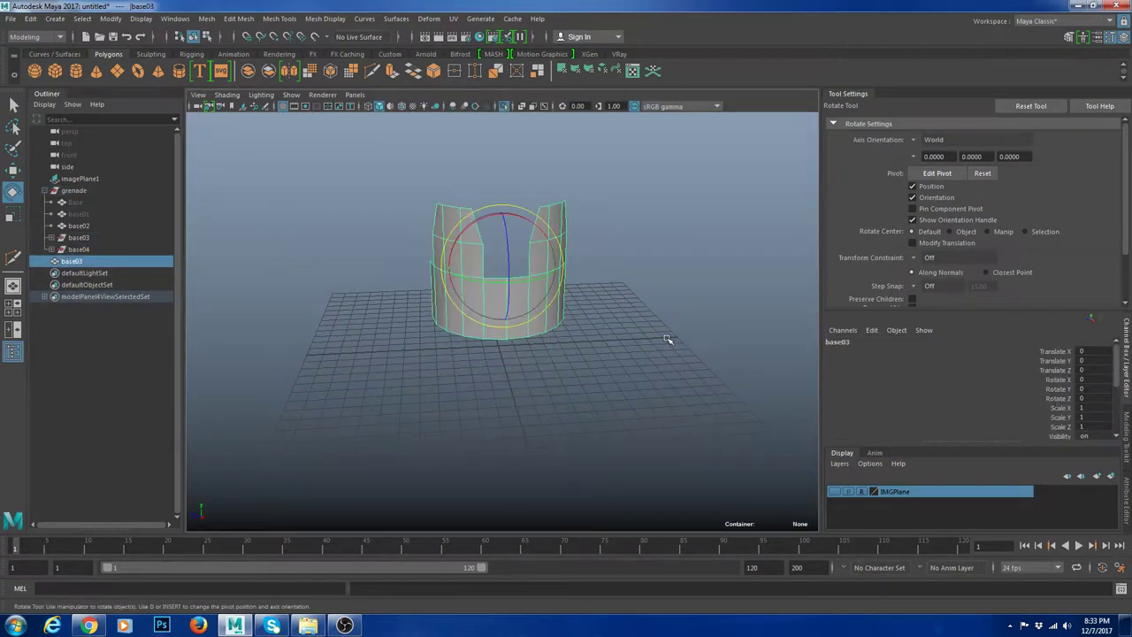
click(667, 332)
Step: Duplicate the combined half ring and snap the copy's pivot to the centre of the grenade body
click(509, 317)
alt+drag(509, 317, 639, 353)
key(w)
key(ctrl+d)
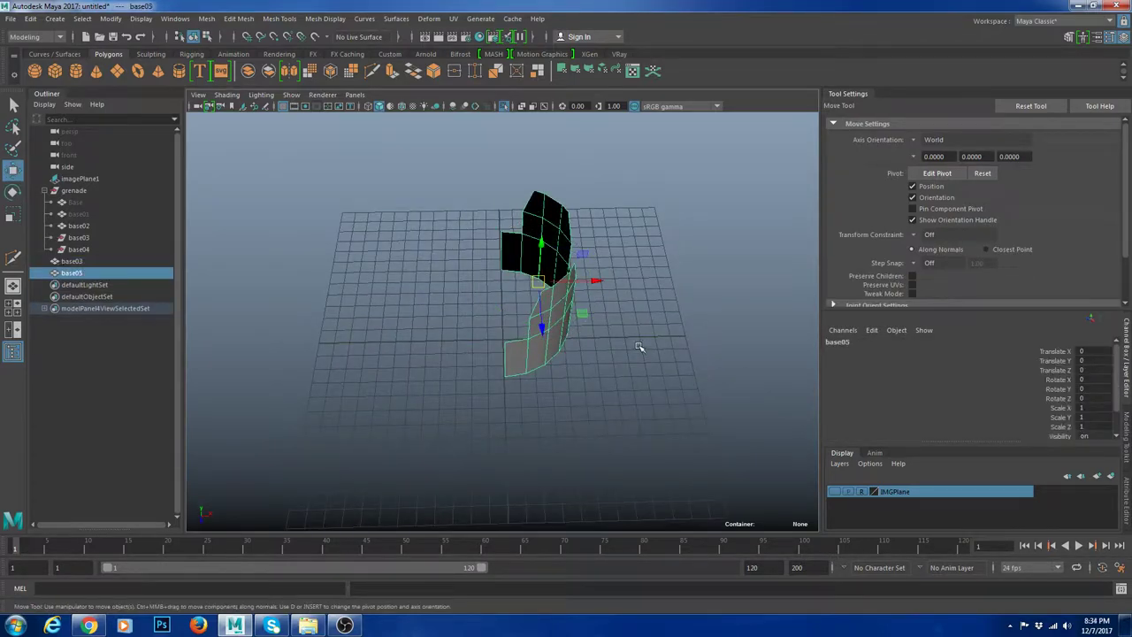
click(13, 308)
key(space)
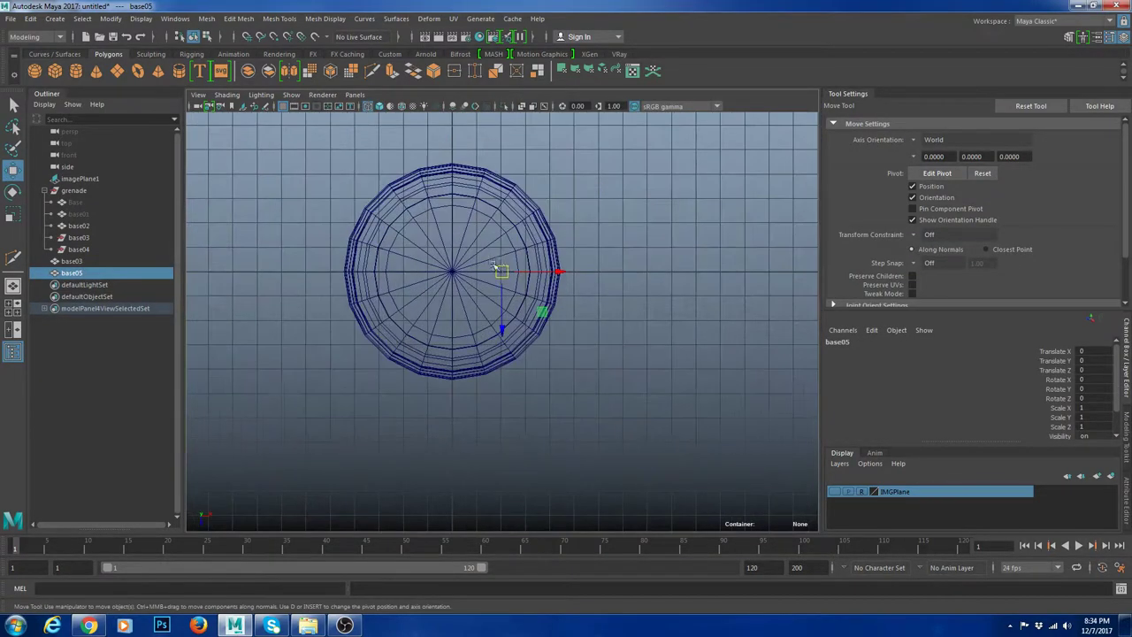
key(d)
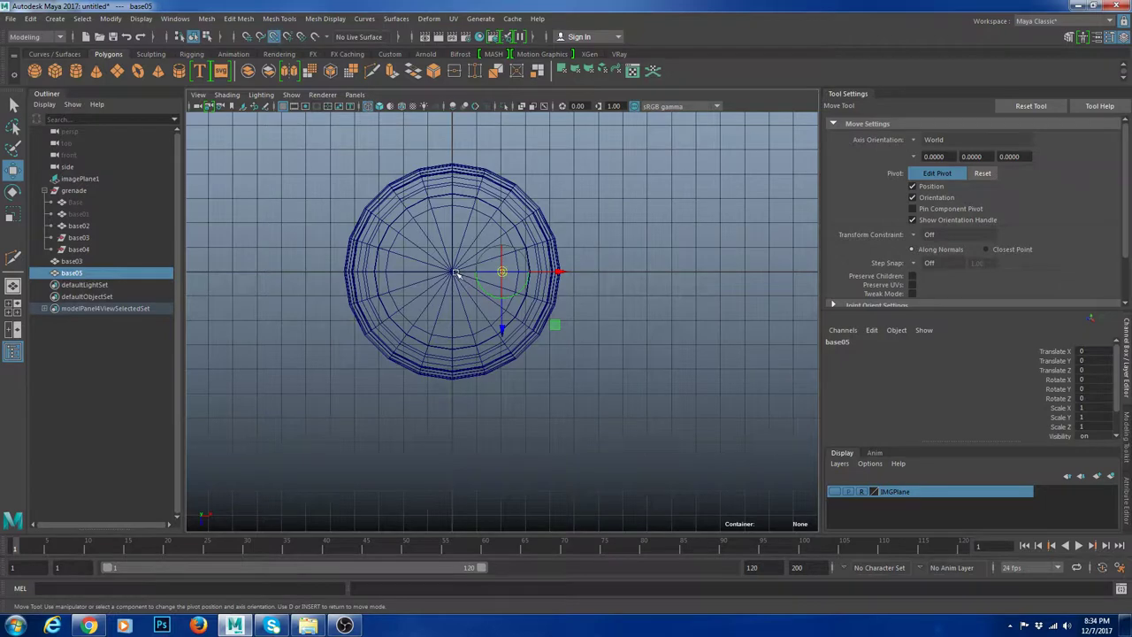
middle_drag(455, 273, 446, 275)
Step: Mirror the duplicated half ring by setting its Scale X to -1, and freeze its transformations
key(r)
drag(504, 276, 470, 271)
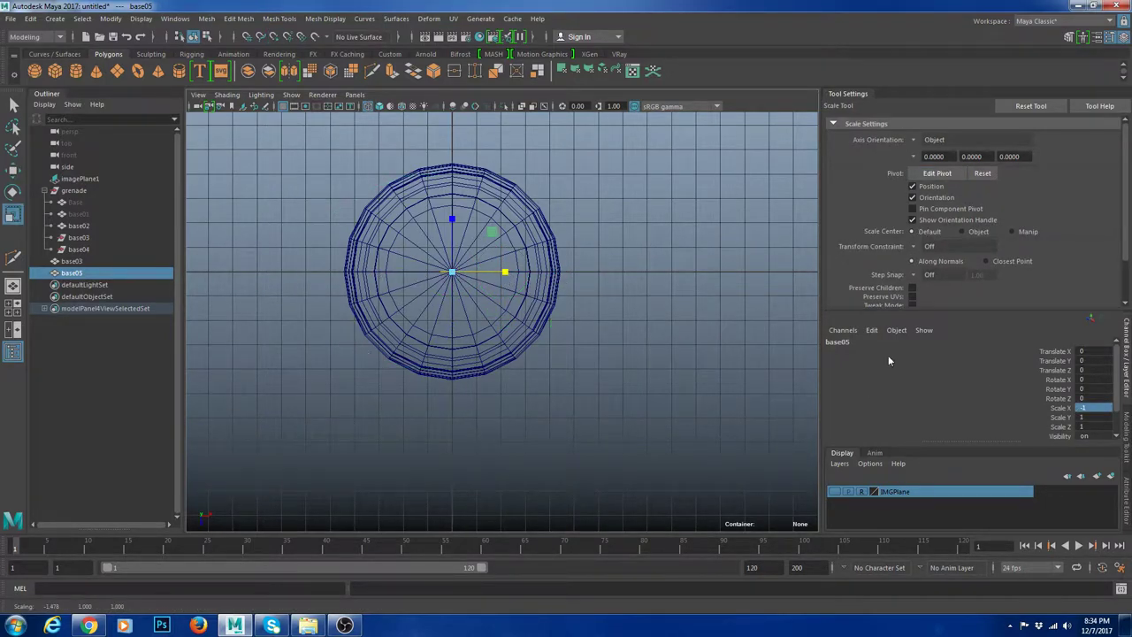
alt+right_drag(708, 216, 522, 218)
key(space)
key(space)
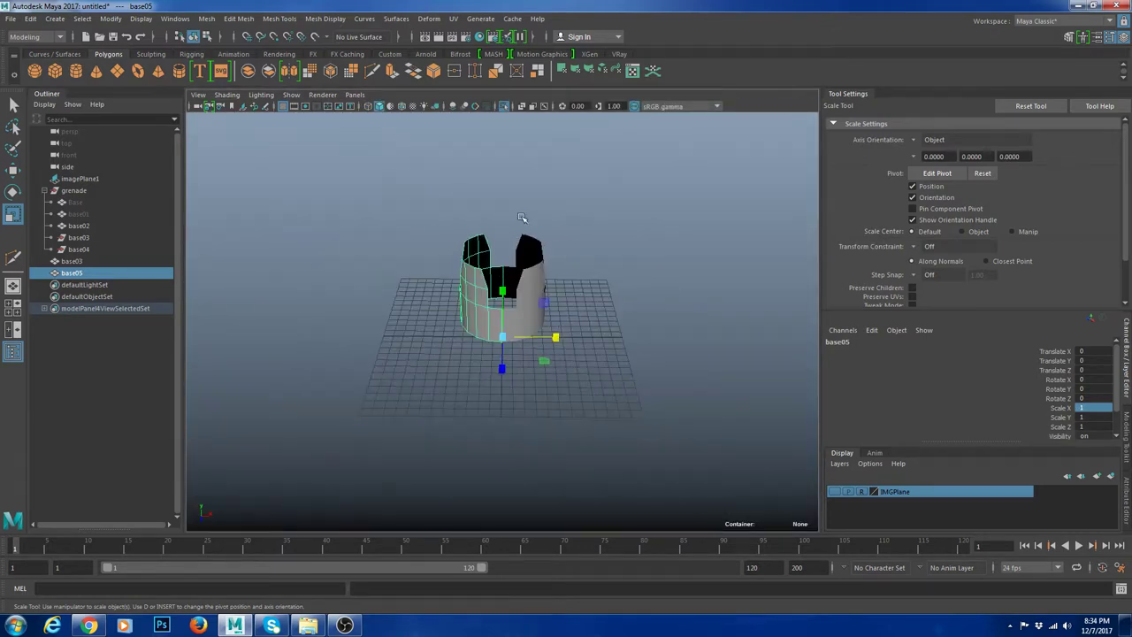
Step: Combine the two half rings into one mesh and delete its history
shift+drag(522, 218, 658, 334)
key(g)
key(alt+shift+d)
click(640, 329)
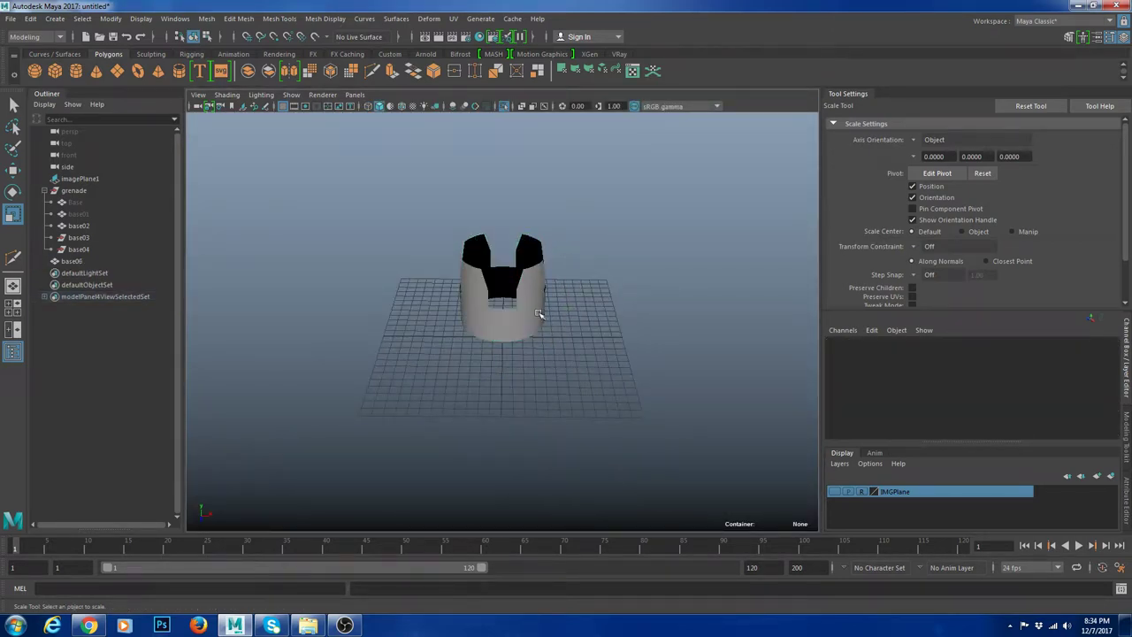
Step: Merge all of the combined ring's vertices with a distance threshold of 0.001 and return to object mode
click(539, 314)
right_drag(536, 313, 473, 310)
drag(320, 160, 610, 330)
shift+right_drag(554, 268, 578, 227)
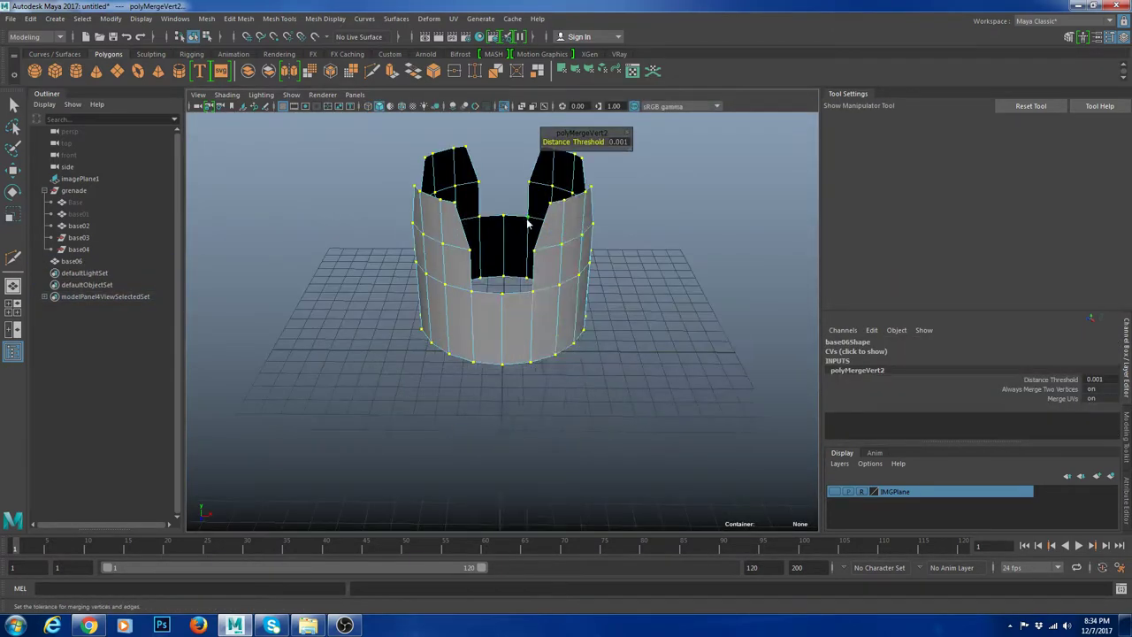
key(q)
right_drag(550, 289, 601, 243)
click(679, 276)
alt+drag(615, 358, 588, 296)
click(564, 318)
alt+right_drag(588, 296, 520, 175)
click(538, 168)
key(ctrl+z)
alt+right_drag(639, 291, 596, 262)
key(w)
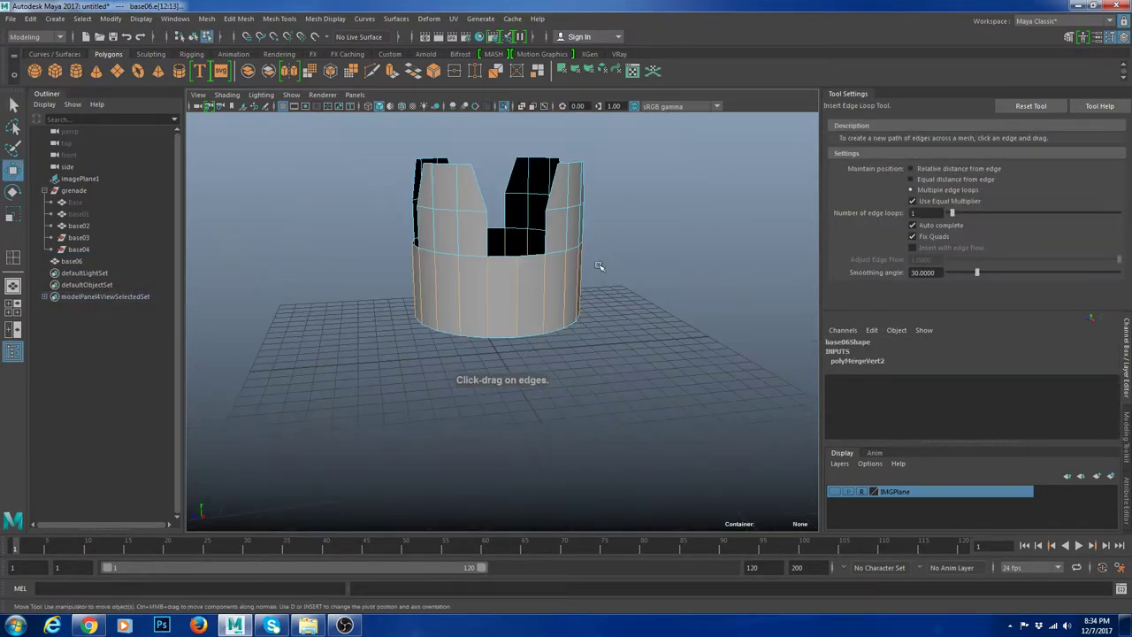
Step: Extrude all faces of the ring slightly to give the panels thickness, and return to object mode
alt+drag(599, 266, 601, 253)
right_drag(559, 232, 557, 285)
double_click(566, 222)
shift+right_drag(635, 219, 633, 274)
alt+drag(610, 275, 534, 342)
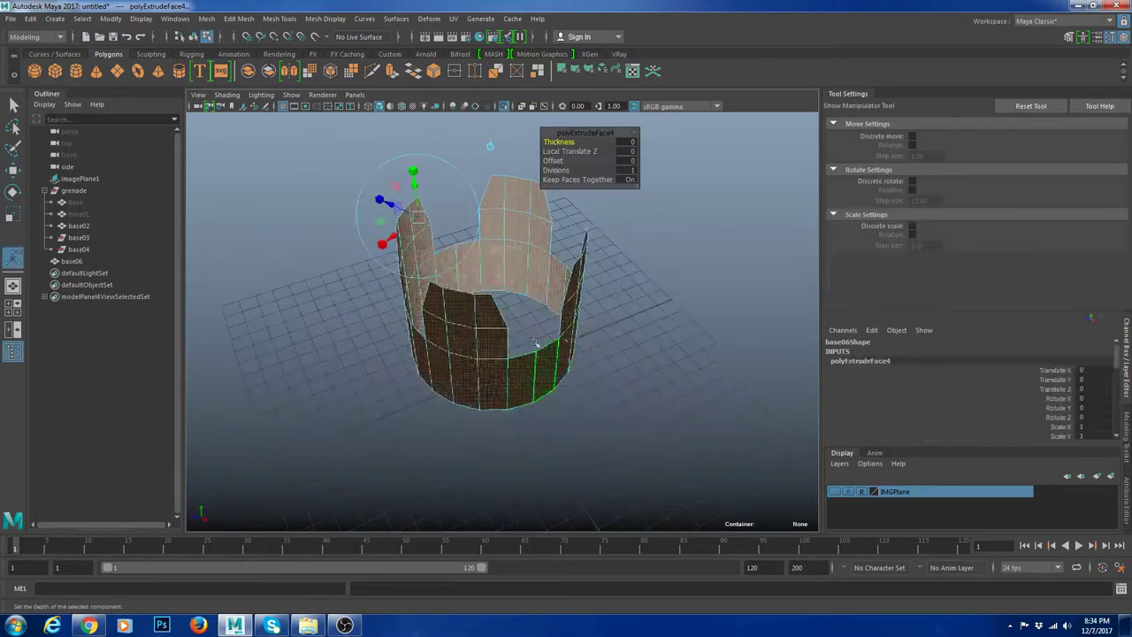
drag(409, 211, 406, 213)
alt+drag(468, 267, 518, 256)
key(w)
right_drag(518, 252, 575, 192)
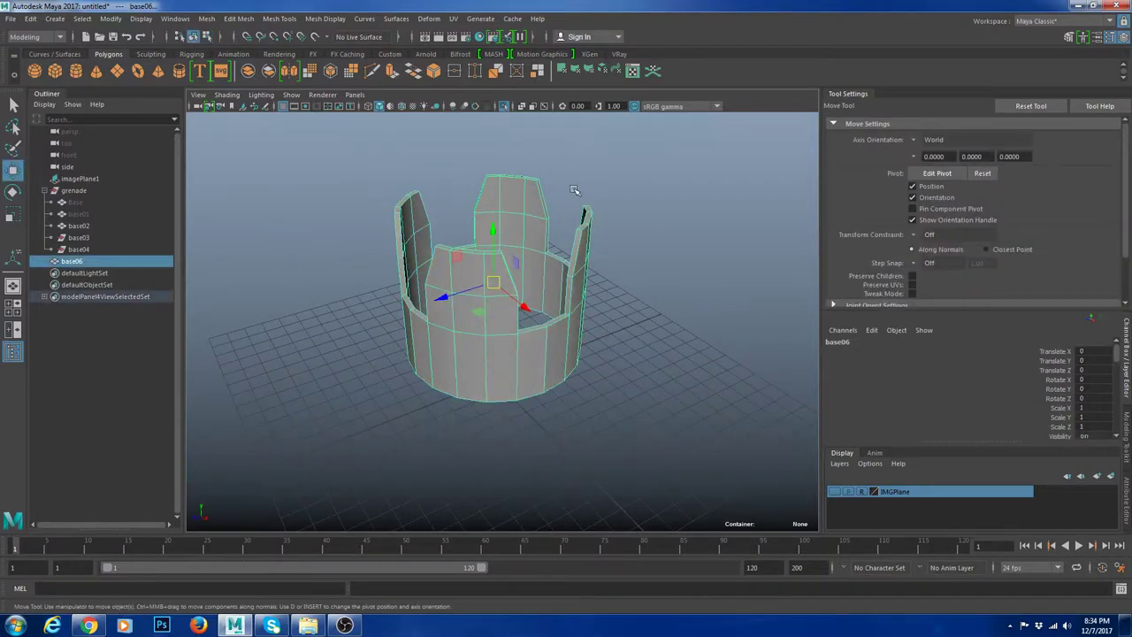
click(610, 221)
Step: Turn off isolation to show the whole grenade and check the thickened ring against the body in smooth preview
alt+drag(601, 287, 516, 300)
click(593, 329)
click(642, 323)
key(ctrl+1)
click(515, 301)
click(695, 295)
scroll(695, 295, down, 5)
alt+drag(695, 295, 526, 330)
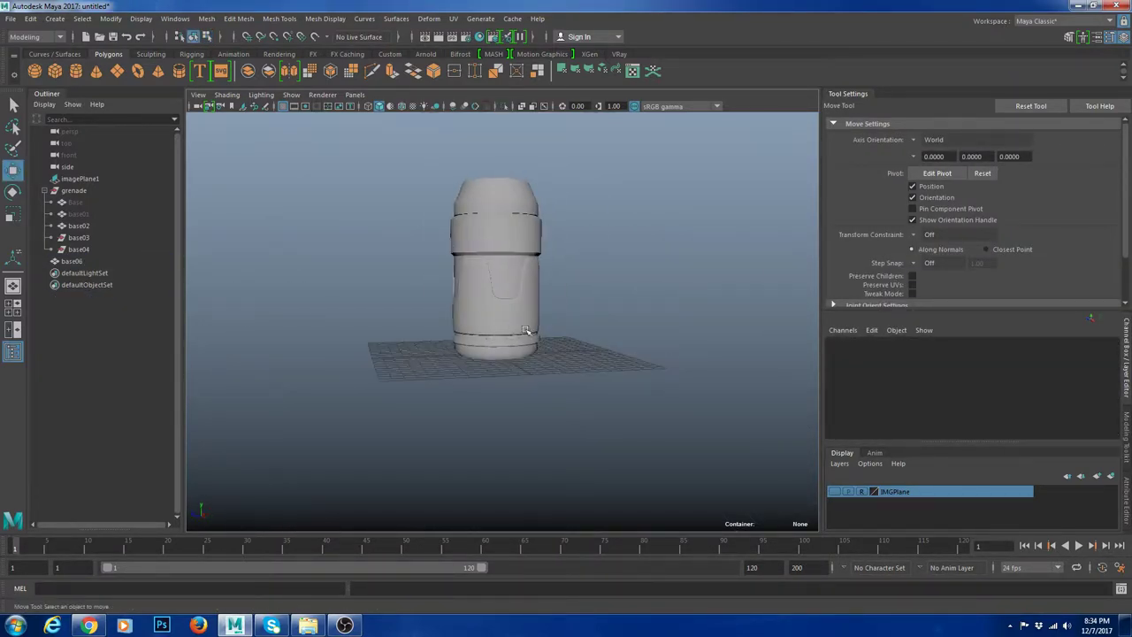
click(504, 321)
alt+right_drag(581, 283, 657, 372)
alt+drag(657, 371, 717, 306)
Step: Extrude the outer faces of the ring's middle and lower rows slightly outward all the way around, excluding the tapered top row
click(611, 376)
click(544, 304)
key(F11)
click(442, 274)
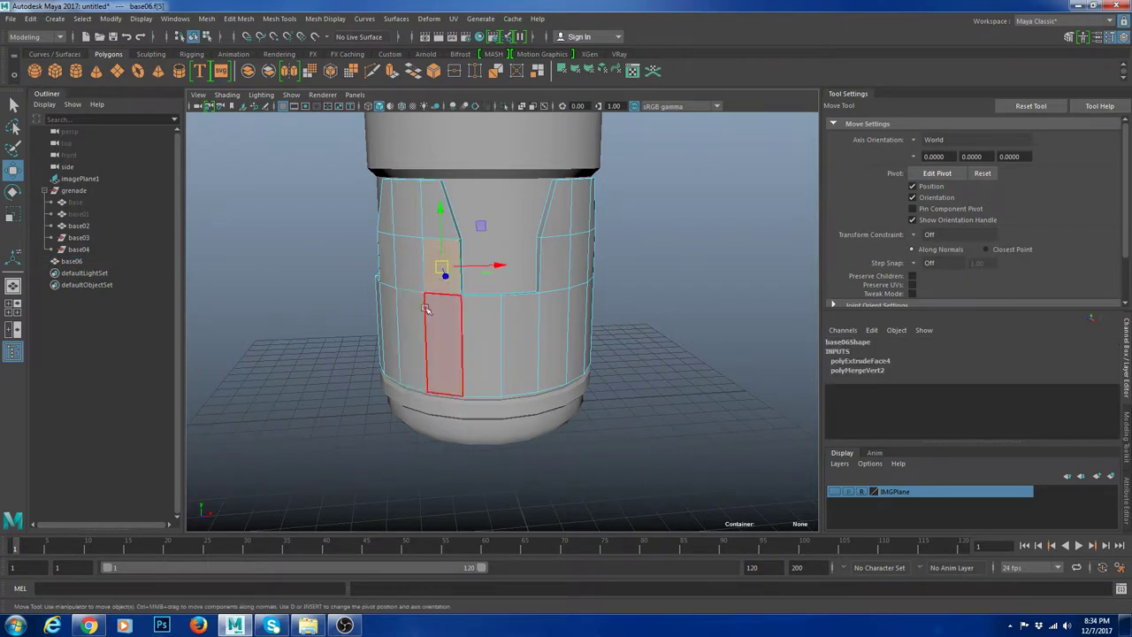
shift+click(409, 268)
shift+click(387, 267)
shift+click(389, 318)
shift+click(417, 325)
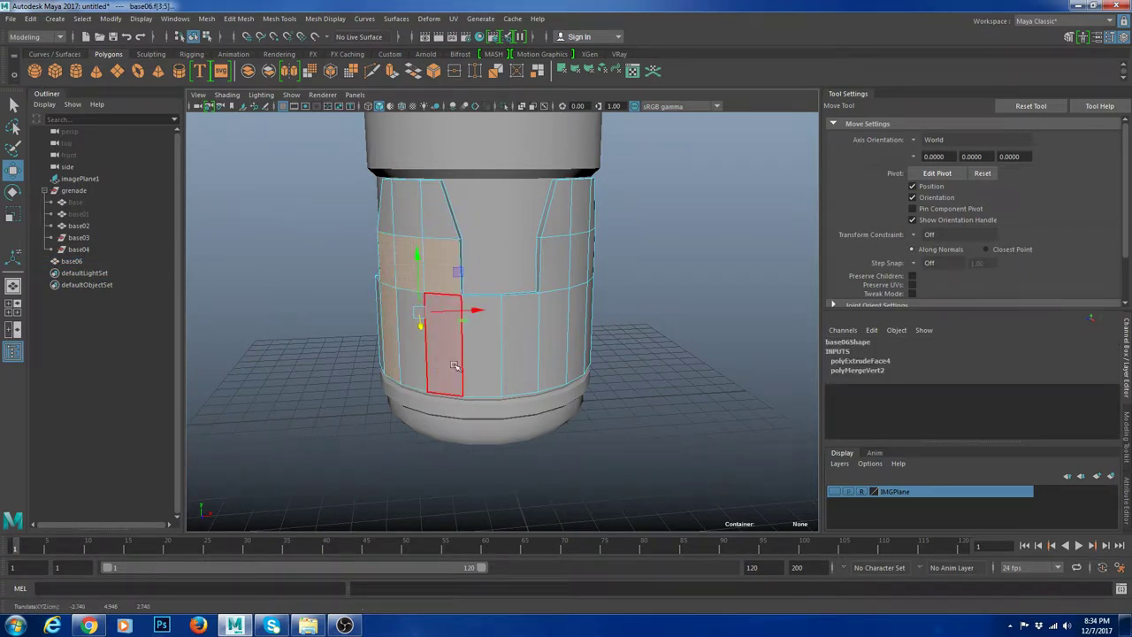
shift+click(414, 350)
shift+click(452, 364)
shift+click(483, 370)
shift+click(520, 359)
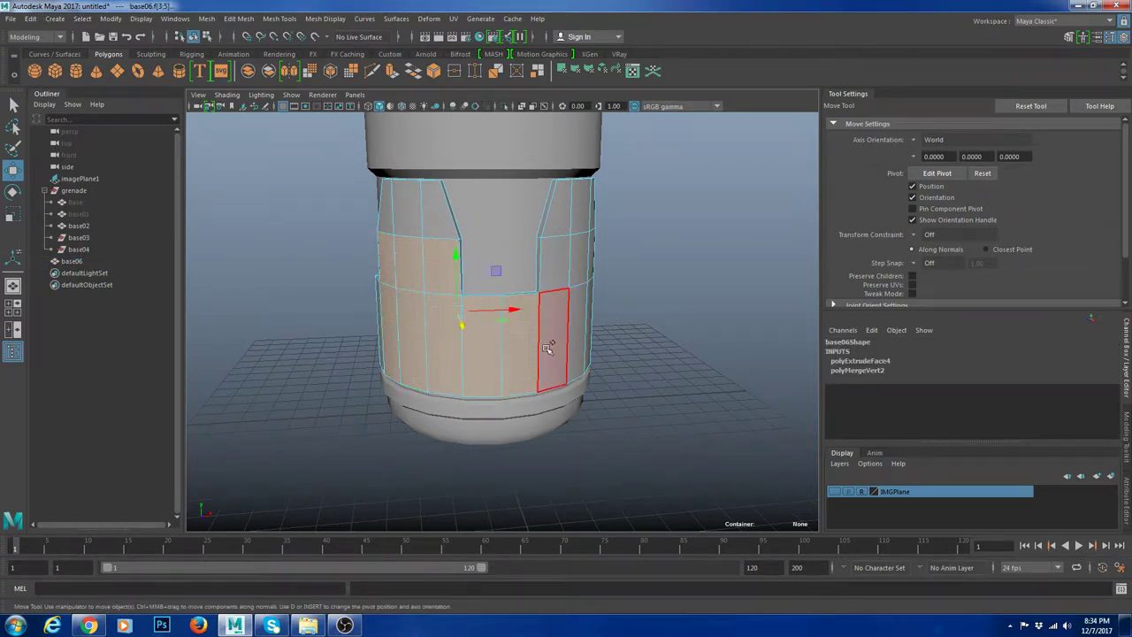
shift+click(581, 307)
alt+drag(641, 321, 508, 326)
shift+click(495, 270)
shift+click(497, 321)
shift+click(527, 323)
shift+click(466, 345)
shift+click(502, 333)
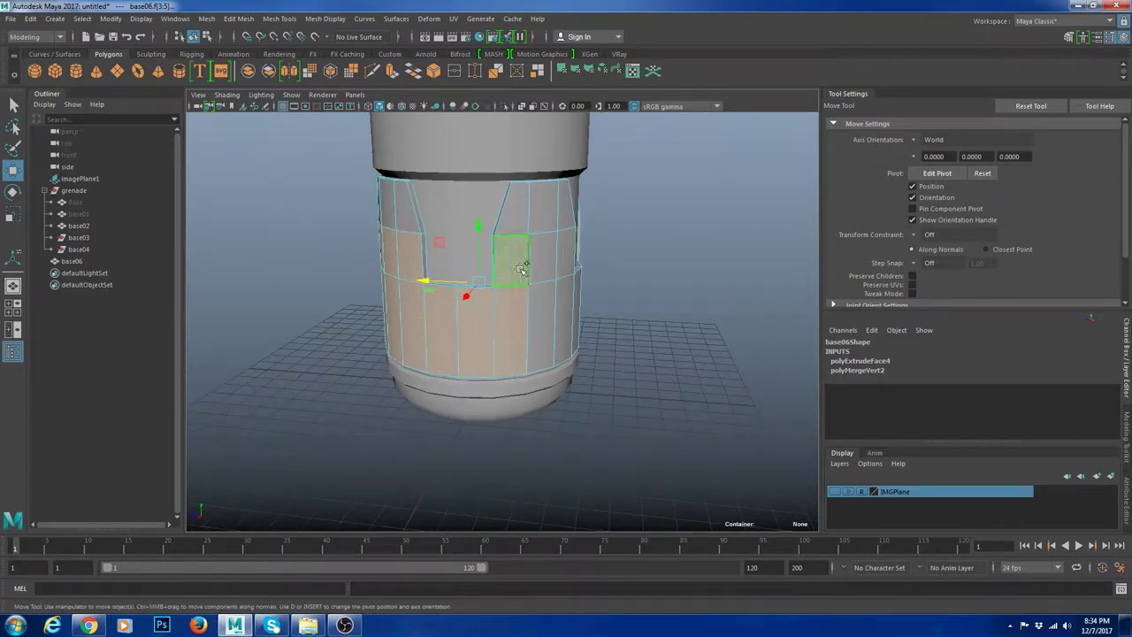
alt+drag(622, 312, 522, 324)
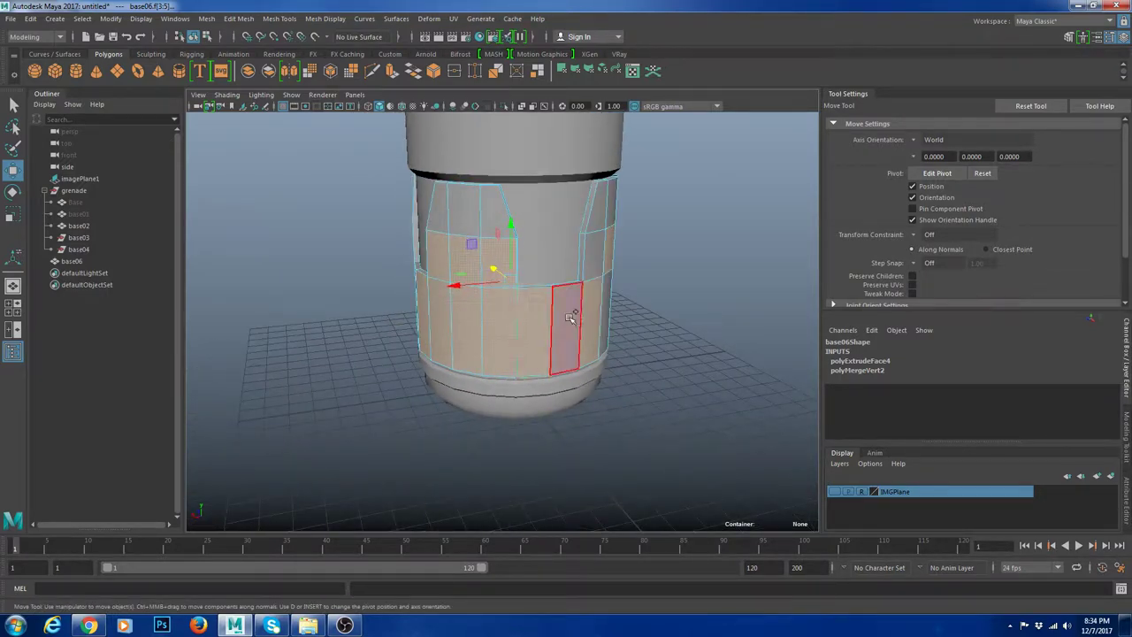
alt+drag(665, 328, 541, 340)
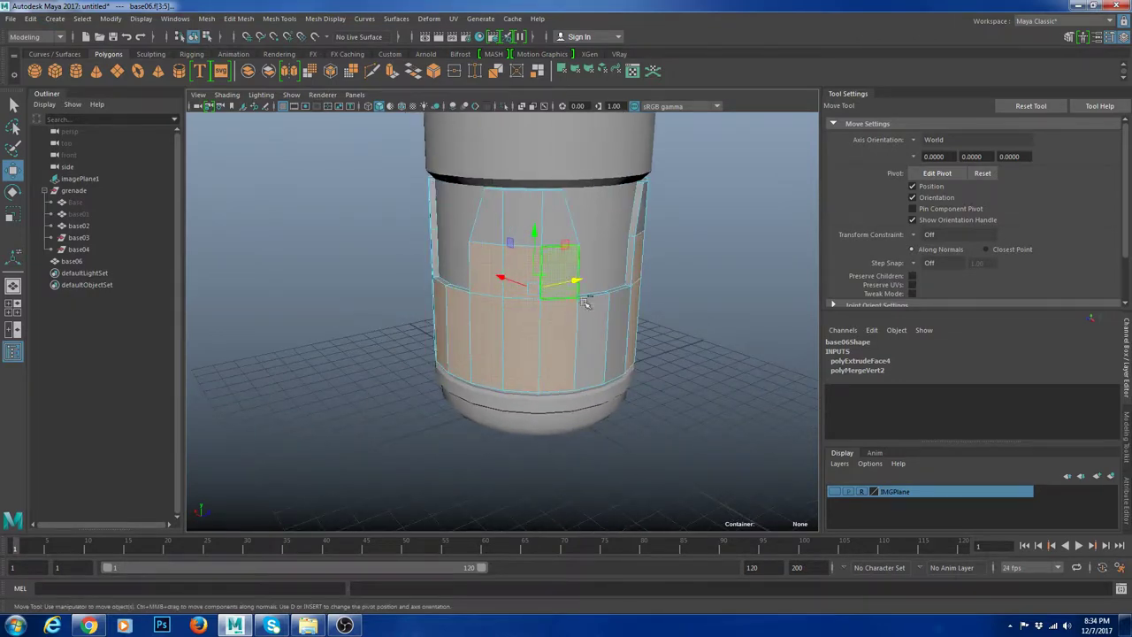
shift+click(621, 306)
alt+drag(721, 319, 732, 353)
key(ctrl+e)
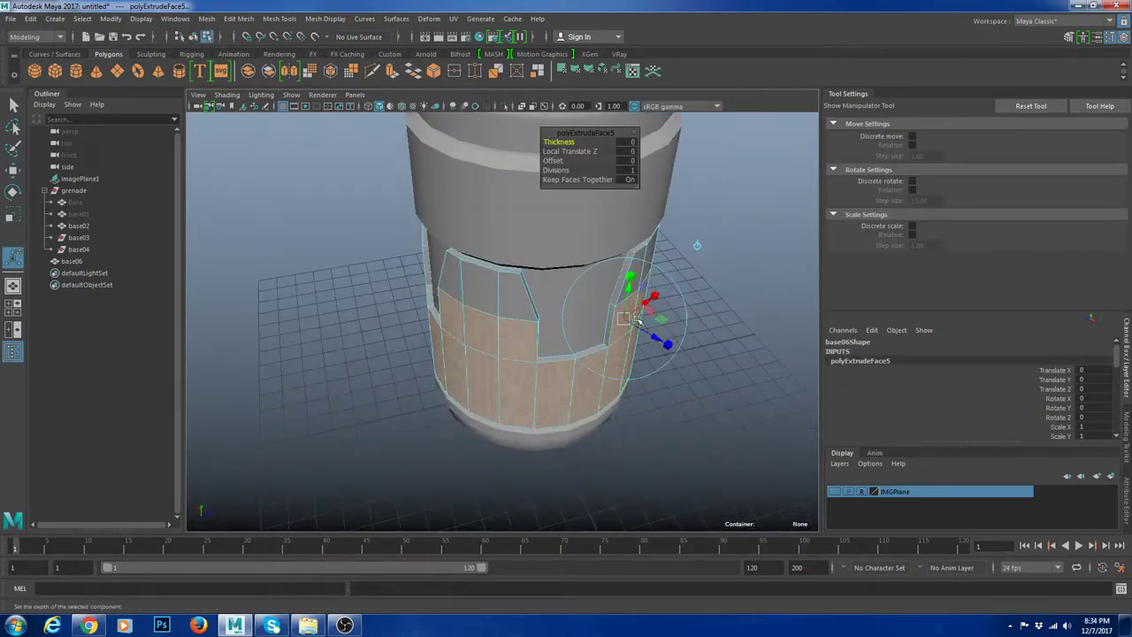
drag(648, 333, 654, 338)
key(w)
click(723, 380)
Step: Return to object mode and examine the extruded ring on the body in smooth preview
alt+drag(720, 376, 566, 257)
right_drag(564, 237, 621, 220)
click(787, 314)
scroll(786, 316, down, 5)
alt+drag(787, 320, 742, 322)
scroll(585, 304, up, 5)
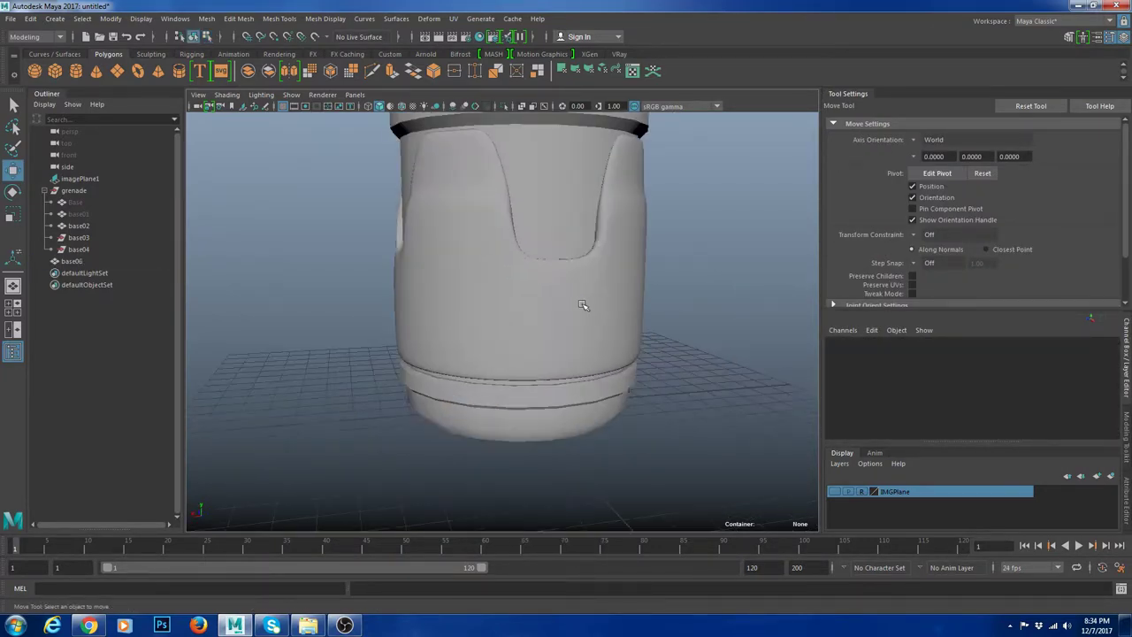
Step: Return the ring to the unsmoothed display and scale it uniformly to 0.994
click(588, 303)
key(1)
alt+drag(624, 303, 666, 337)
alt+drag(723, 282, 683, 311)
key(r)
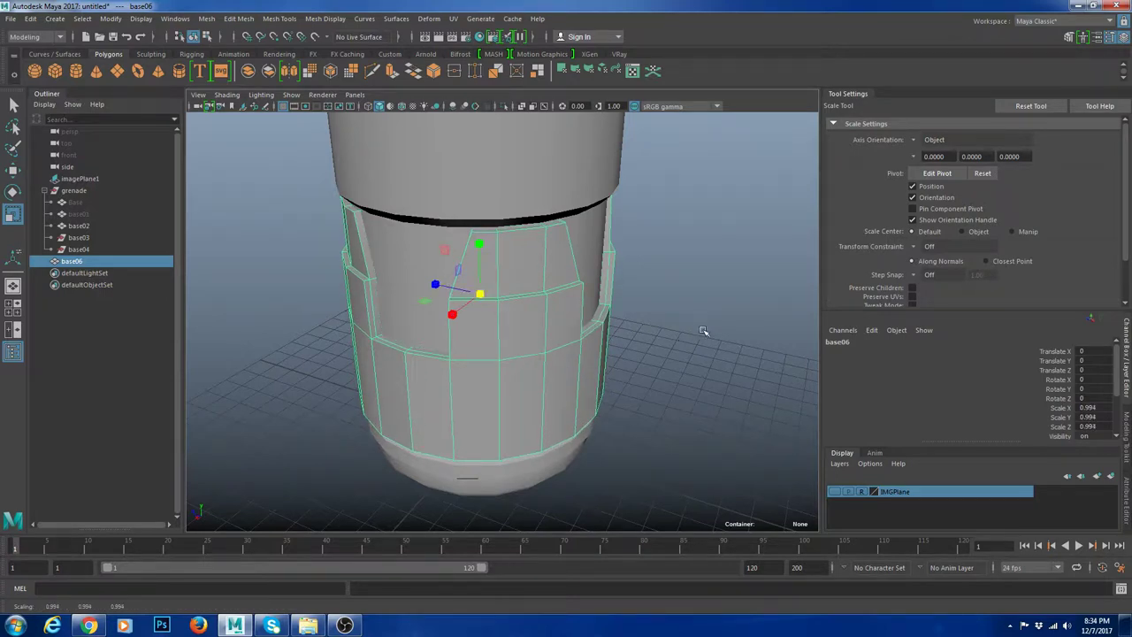
click(702, 331)
Step: Lower the ring slightly on the body to a Translate Y of -0.02
click(596, 398)
alt+drag(596, 398, 591, 353)
key(w)
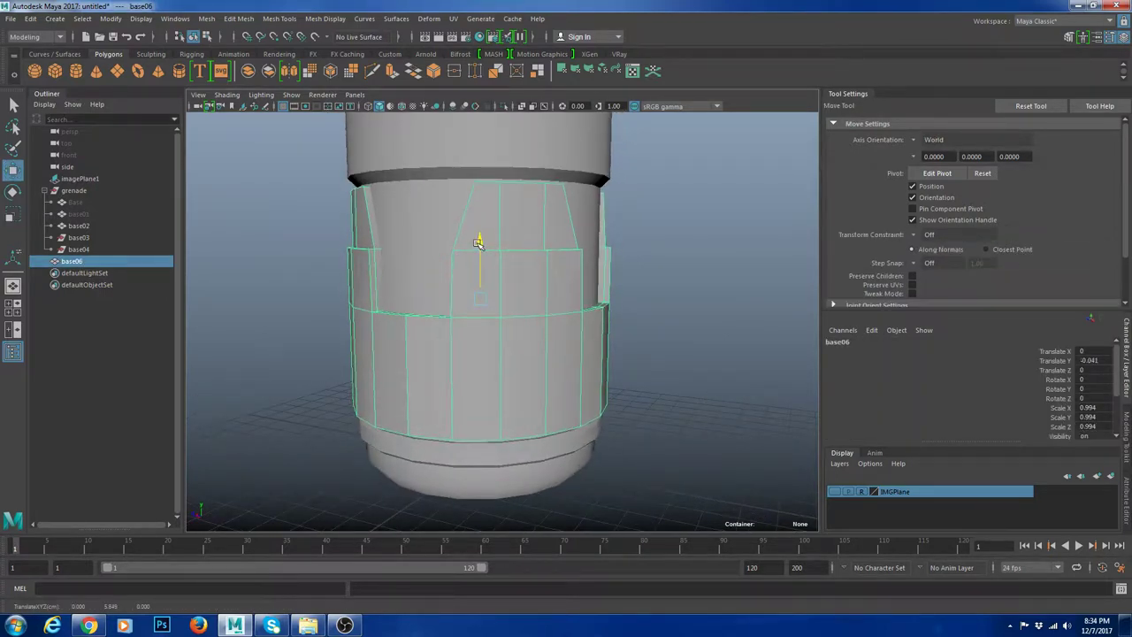
click(659, 309)
click(580, 328)
Step: Check the ring's fit on the grenade from several sides in smooth preview and return it to the unsmoothed display
key(3)
click(756, 358)
scroll(758, 359, down, 5)
alt+drag(758, 359, 435, 375)
scroll(531, 340, down, 3)
click(536, 336)
scroll(641, 387, up, 5)
key(1)
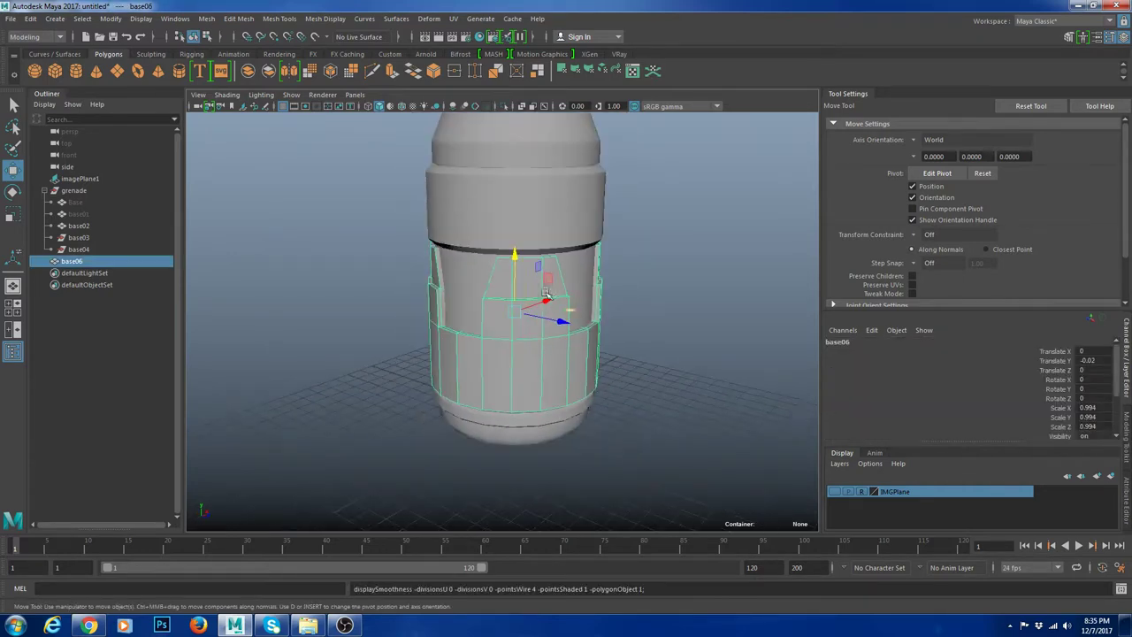
Step: Isolate the ring in the top view and delete three quarters of its faces, keeping only the quarter at positive X and Z
alt+drag(389, 305, 233, 295)
click(14, 307)
key(space)
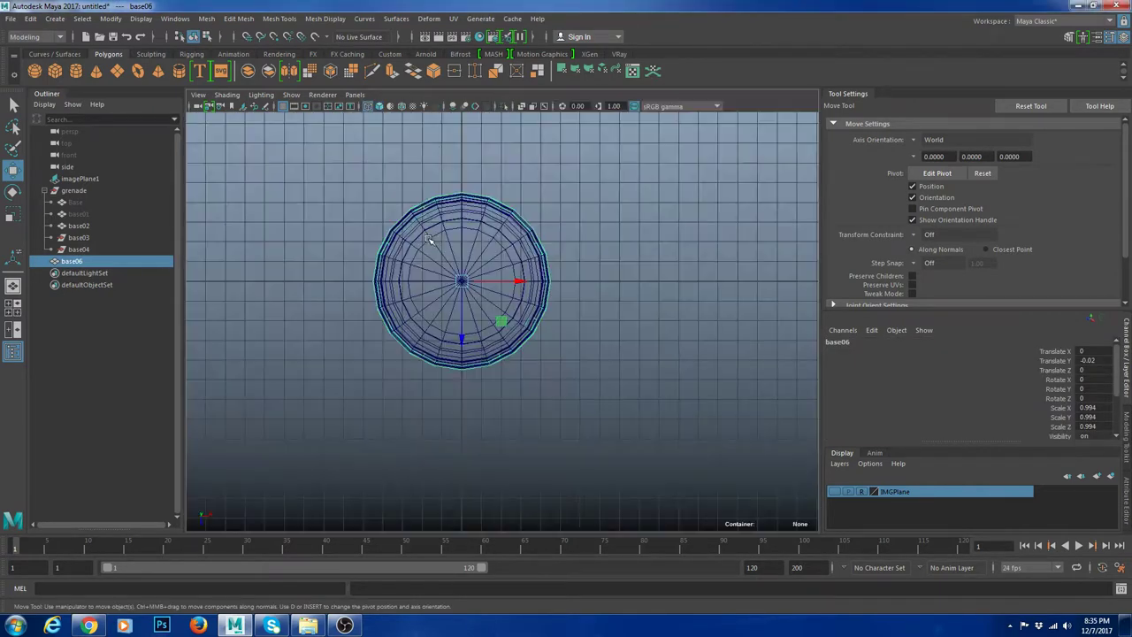
key(ctrl+1)
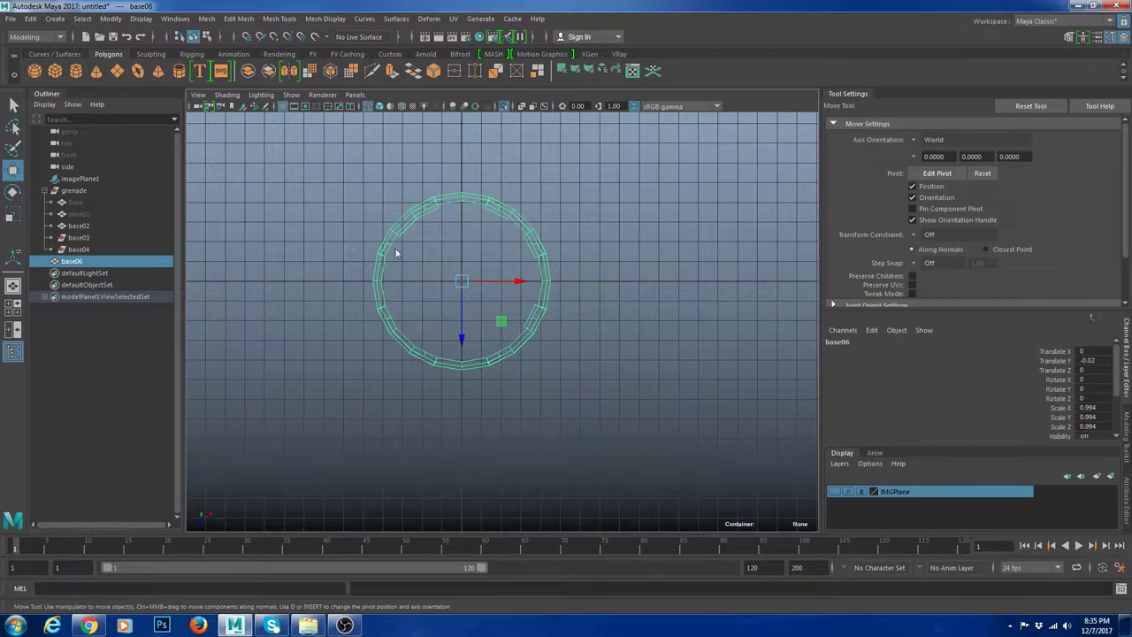
drag(343, 155, 452, 399)
key(Delete)
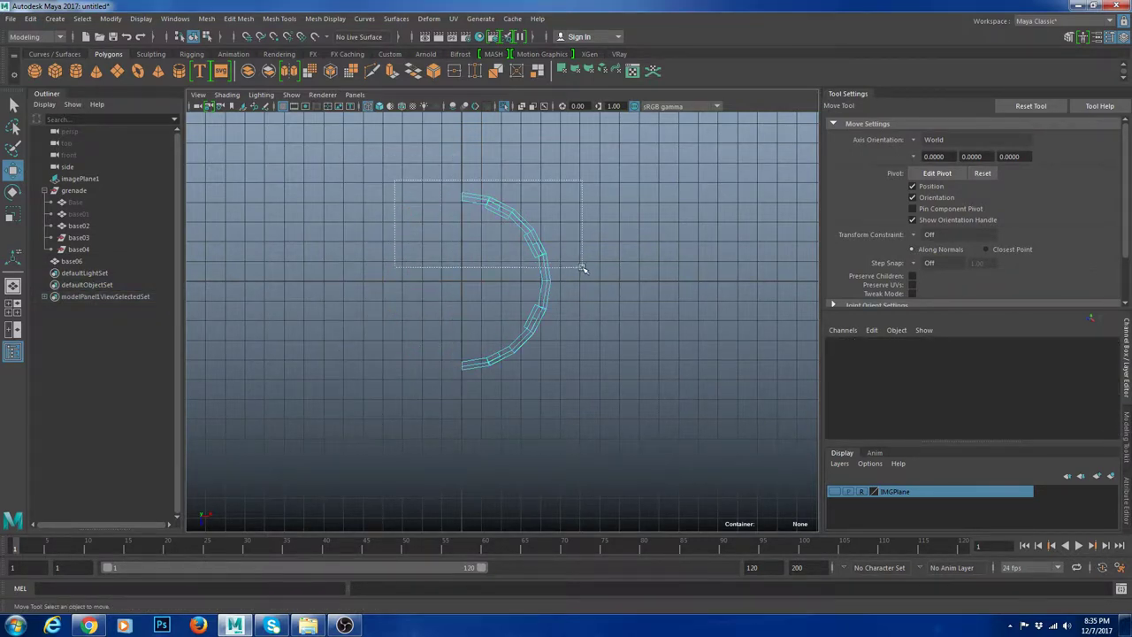
right_drag(548, 248, 611, 200)
drag(462, 281, 657, 384)
key(space)
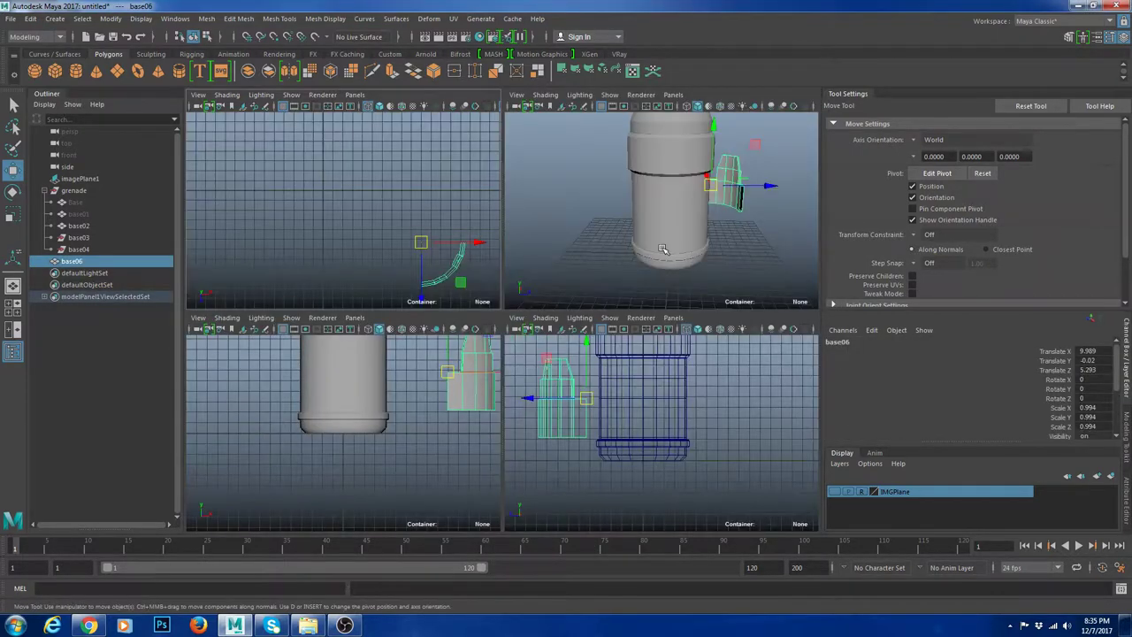
alt+drag(710, 243, 669, 293)
key(ctrl+z)
Step: Undo the trial edge loop on the ring panel and reset the Insert Edge Loop tool to its default settings
key(space)
scroll(753, 232, up, 5)
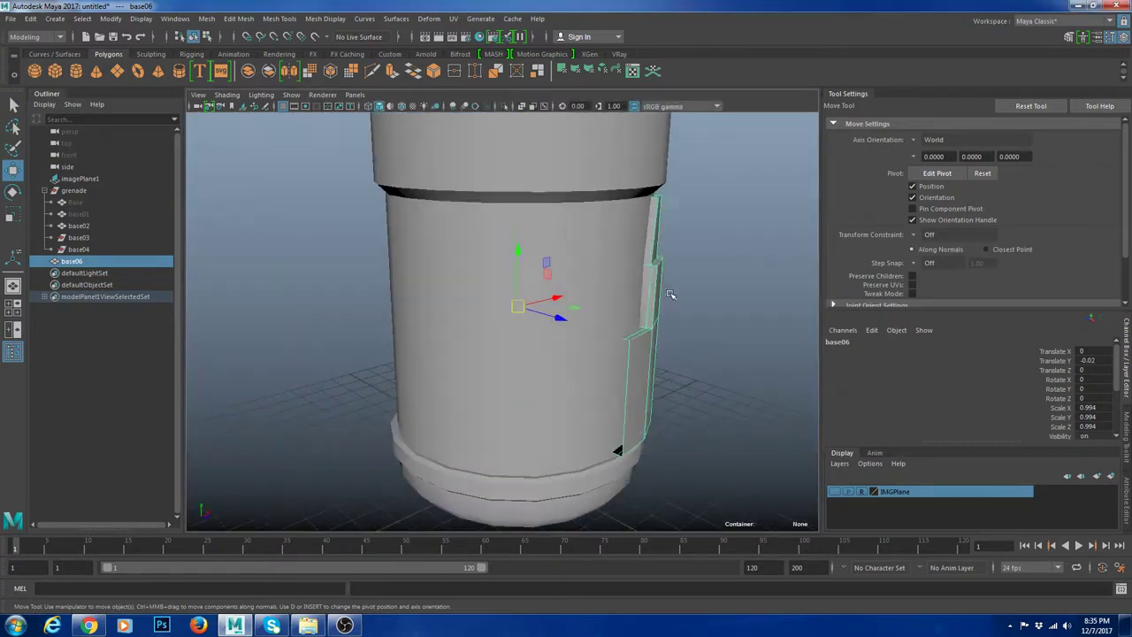
click(758, 253)
alt+drag(757, 253, 598, 320)
click(591, 331)
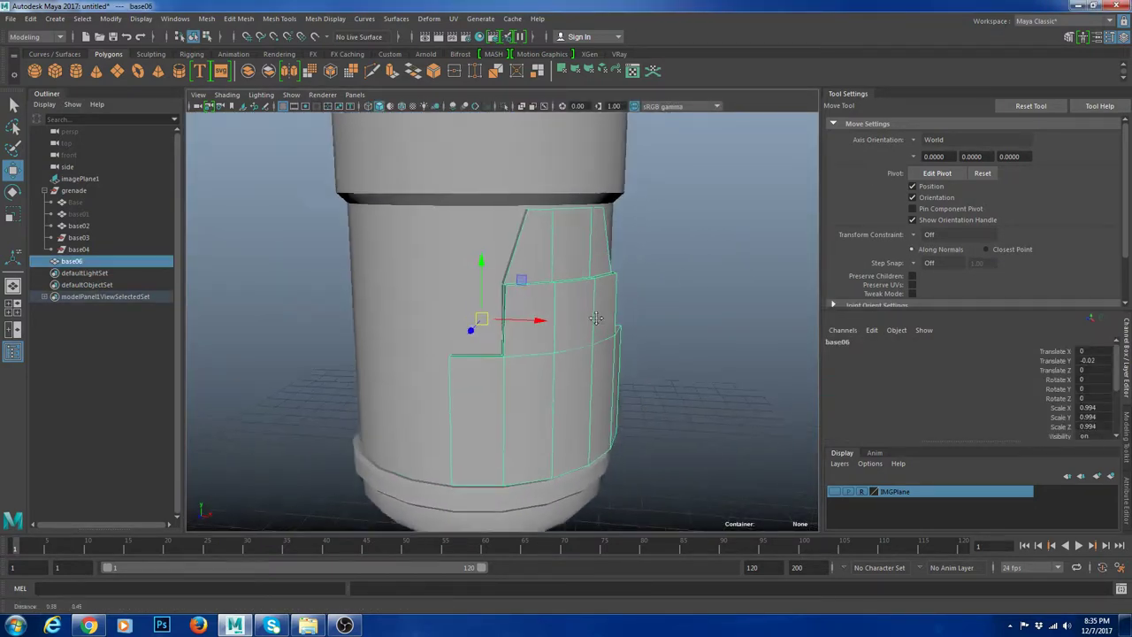
alt+right_drag(599, 321, 580, 315)
shift+right_drag(577, 240, 561, 252)
alt+drag(560, 253, 575, 247)
alt+right_drag(576, 247, 689, 235)
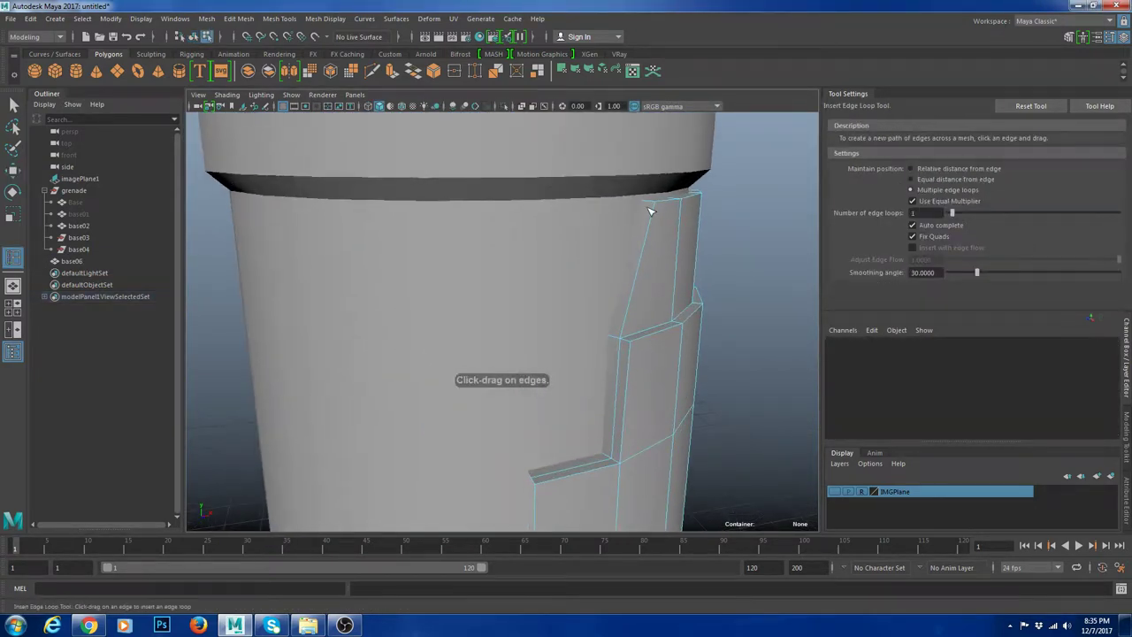
click(655, 210)
key(ctrl+z)
click(1046, 108)
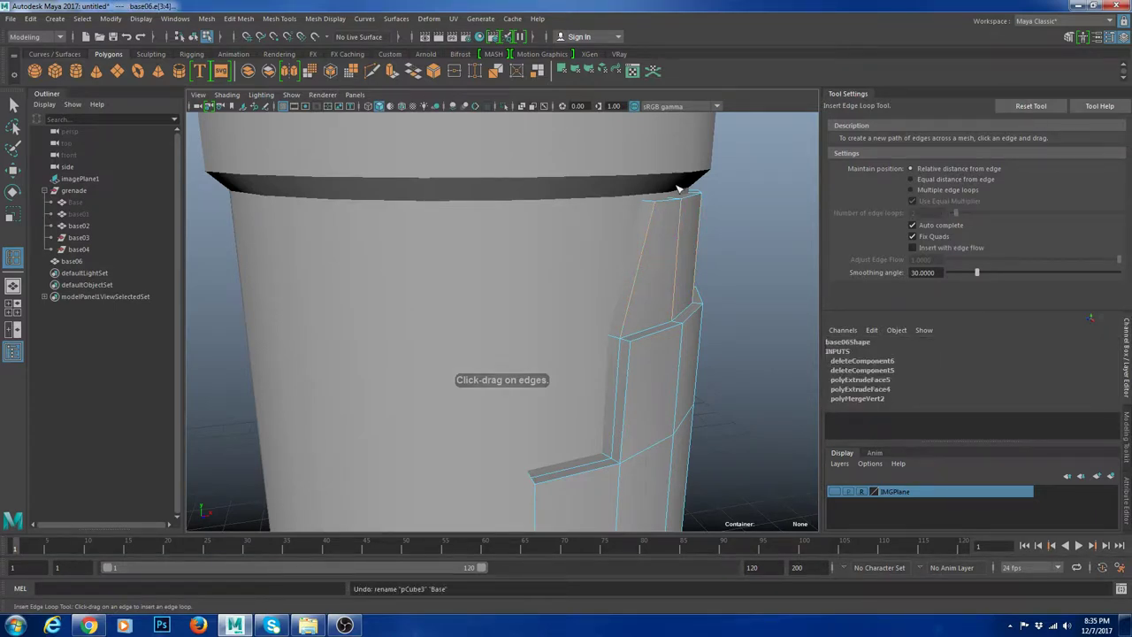
Step: Align the Move axes to the panel's top edge with a custom orientation of 45, 0, 90 and shift the edge along them
key(w)
shift+click(676, 244)
alt+drag(695, 260, 669, 286)
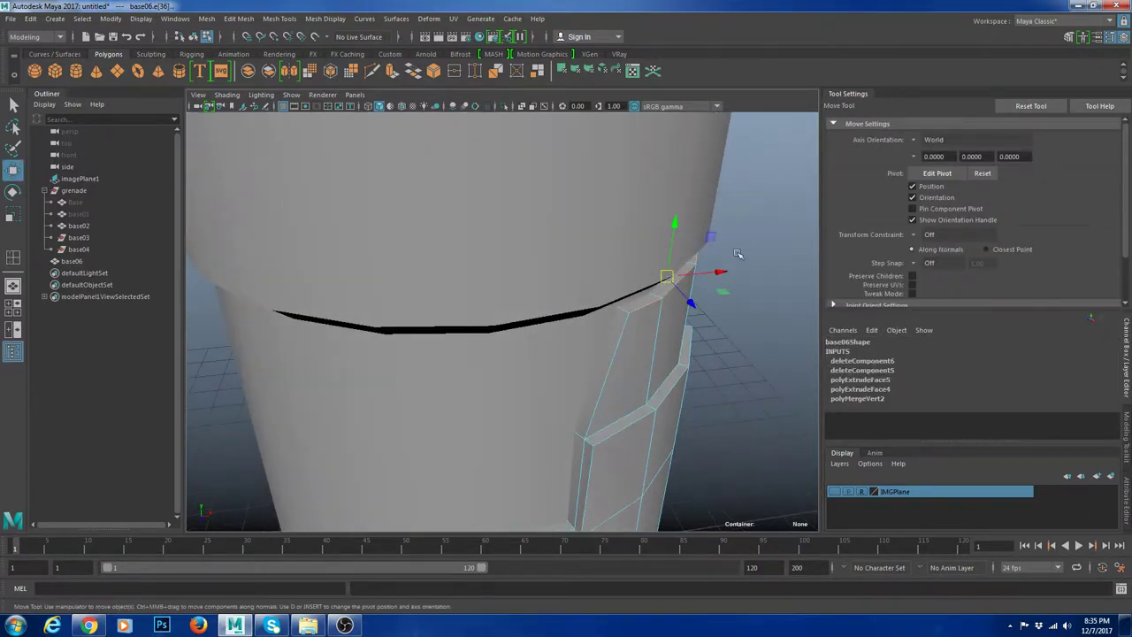
ctrl+shift+right_drag(738, 254, 769, 263)
alt+middle_drag(722, 289, 695, 265)
key(ctrl+z)
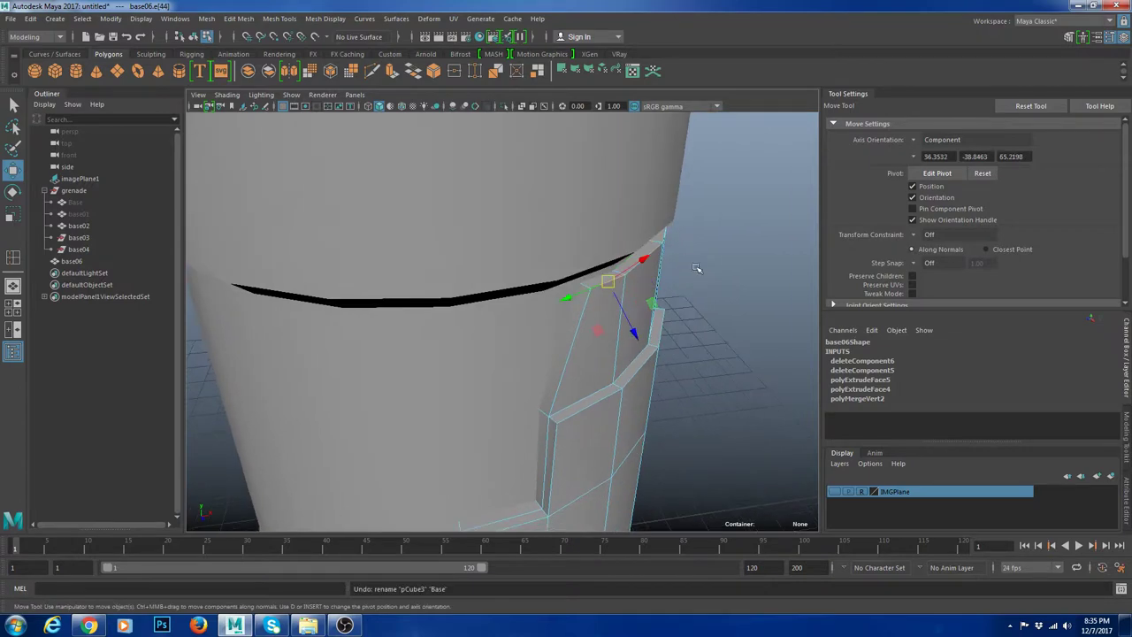
ctrl+shift+right_click(731, 218)
ctrl+shift+right_drag(693, 221, 690, 221)
alt+drag(677, 252, 605, 281)
alt+drag(706, 214, 594, 279)
key(d)
click(522, 286)
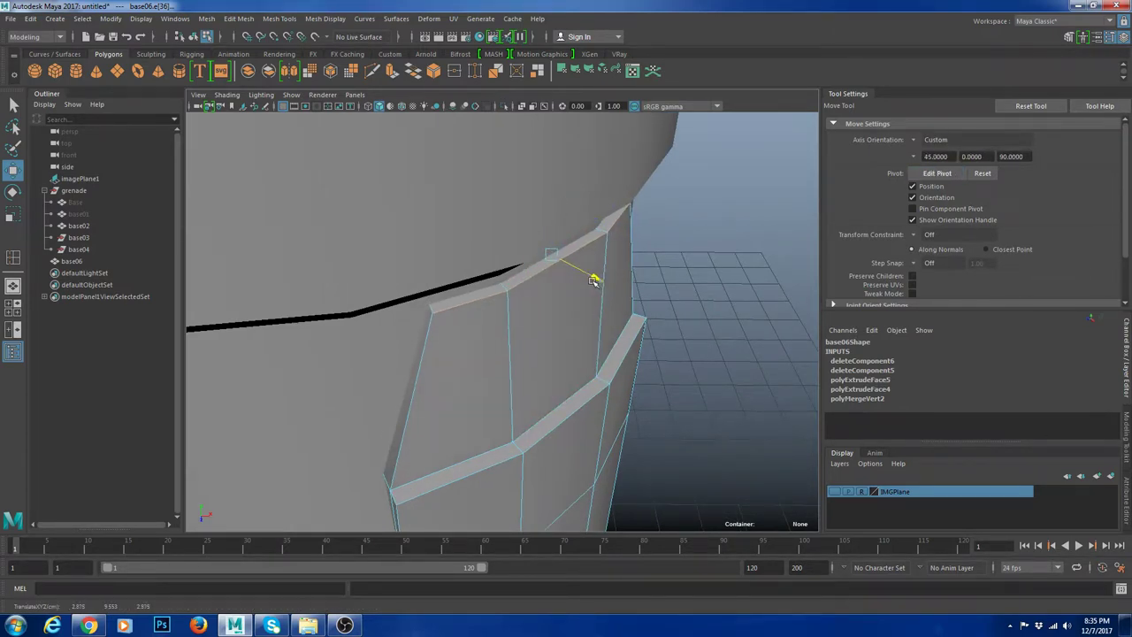
Step: Examine the panel's middle ledge up close and check the panel's overall shape on the body in smooth preview
alt+middle_drag(577, 403, 571, 303)
alt+drag(571, 303, 590, 292)
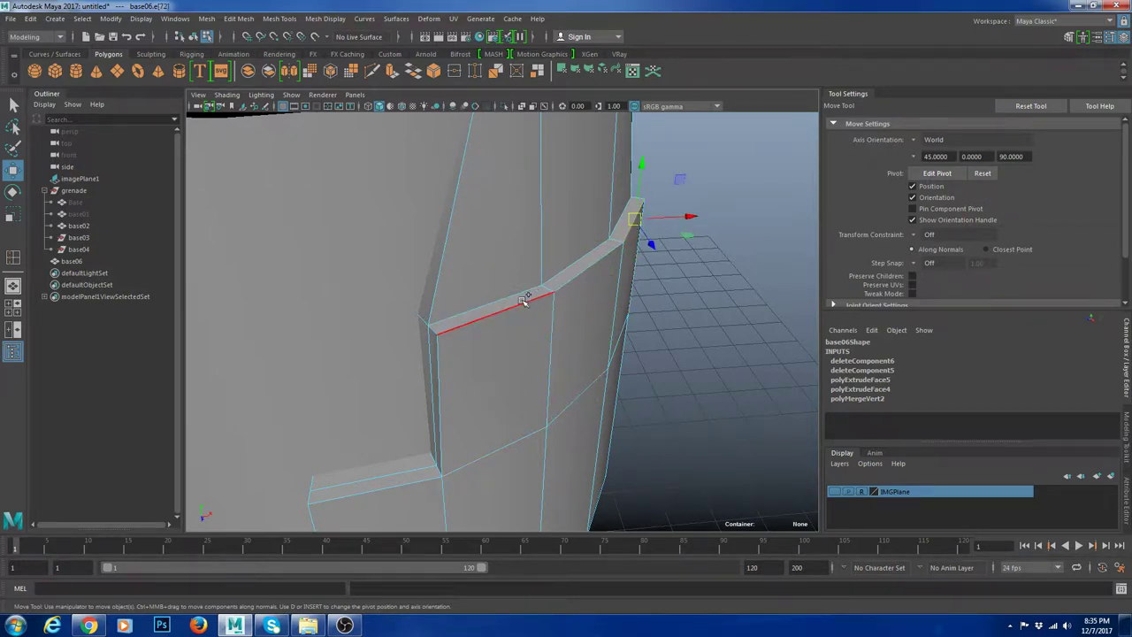
drag(564, 206, 478, 274)
scroll(566, 244, down, 6)
right_click(476, 278)
right_drag(476, 277, 532, 260)
click(577, 383)
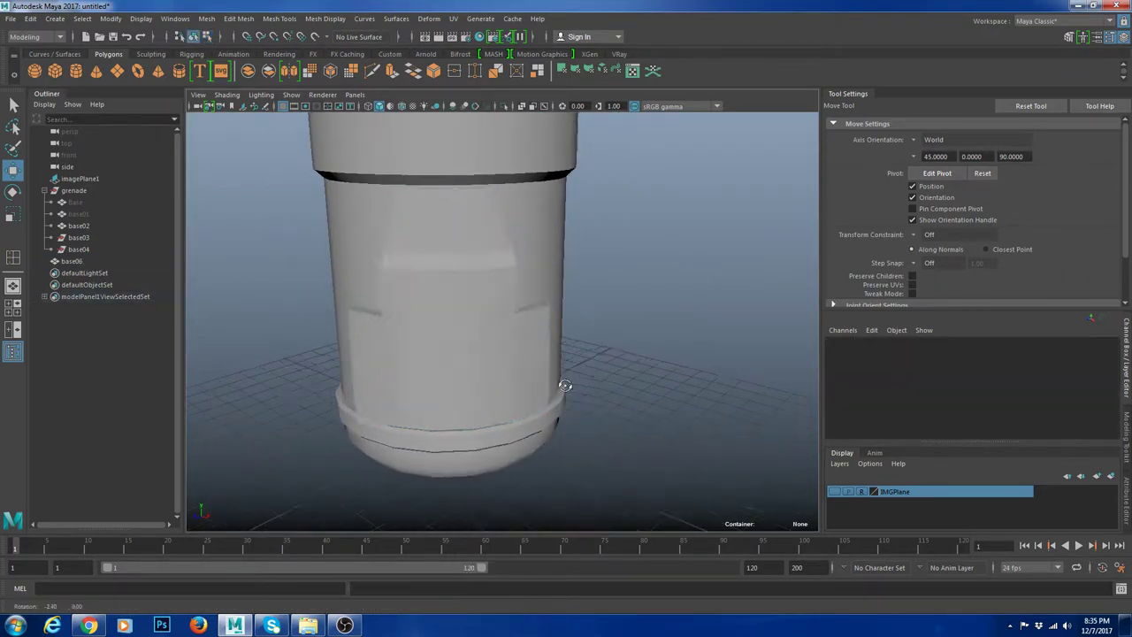
alt+drag(565, 387, 646, 378)
click(525, 349)
Step: Insert supporting edge loops along the panel's top rim, both sides of its middle ledge and its lower step
scroll(529, 348, up, 5)
shift+right_drag(664, 260, 618, 256)
alt+middle_drag(618, 257, 591, 320)
alt+drag(590, 320, 627, 308)
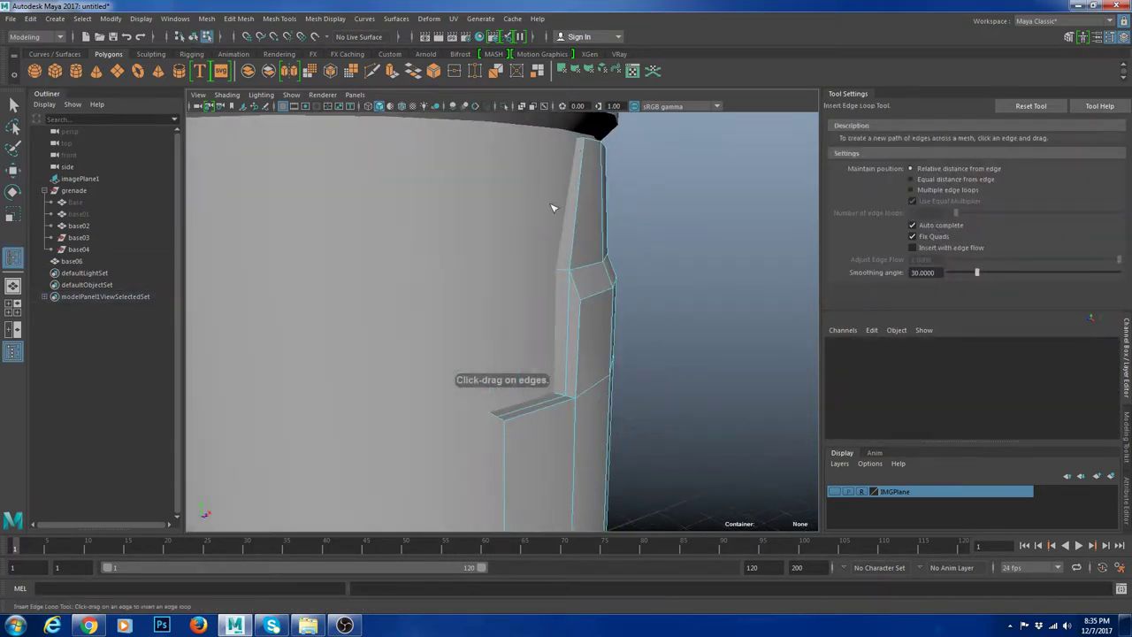
drag(581, 151, 581, 147)
click(586, 146)
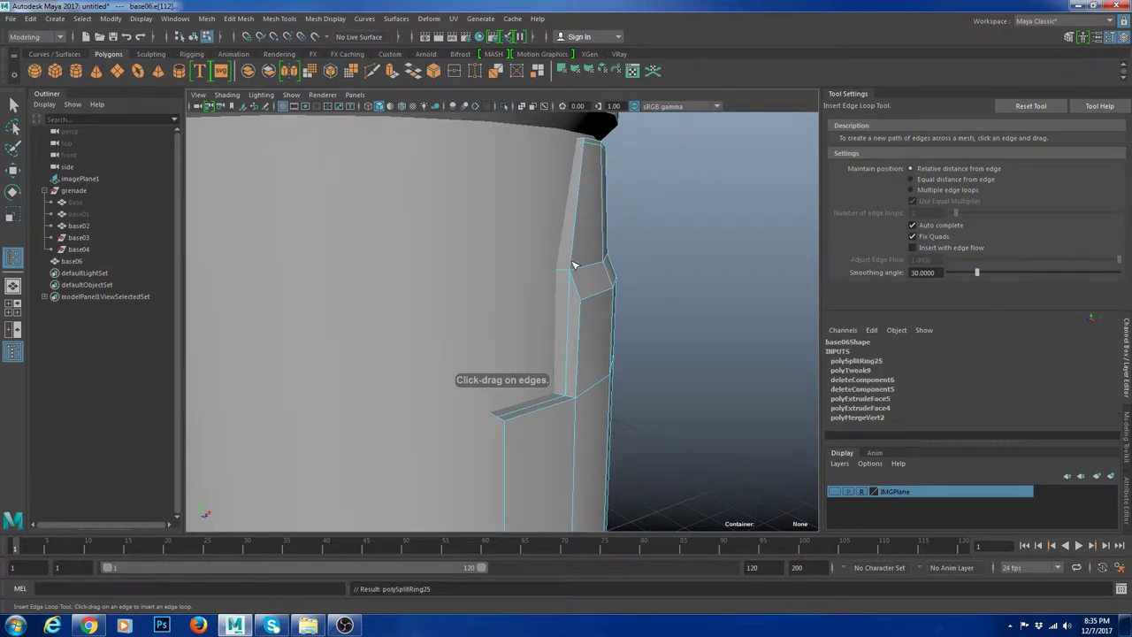
click(572, 262)
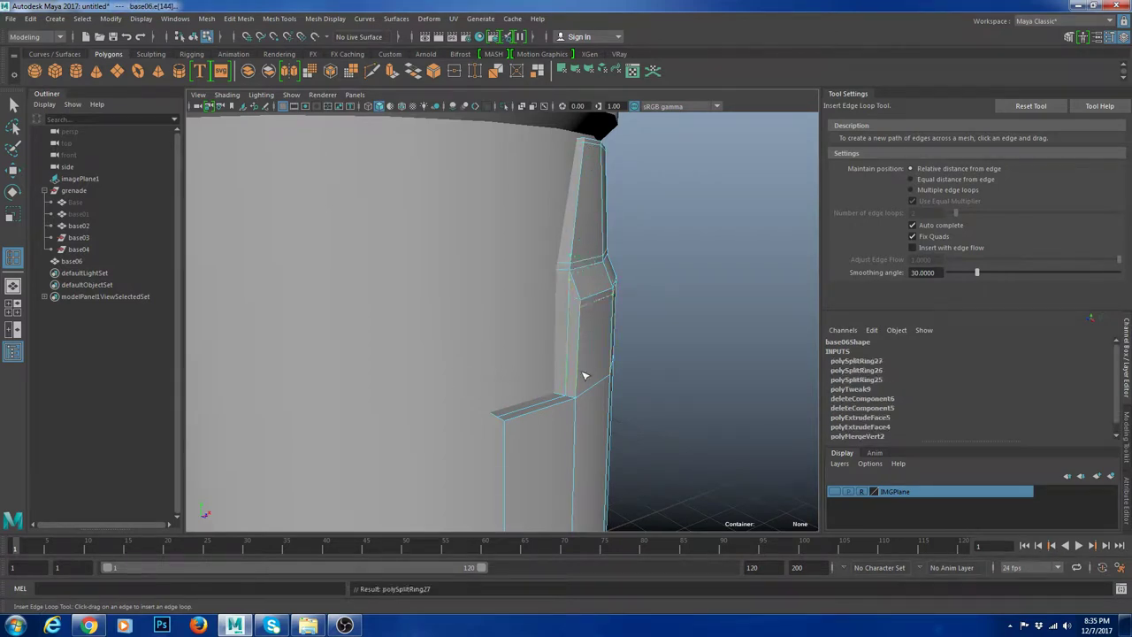
alt+middle_drag(584, 375, 576, 319)
click(493, 333)
alt+drag(557, 340, 521, 327)
click(462, 377)
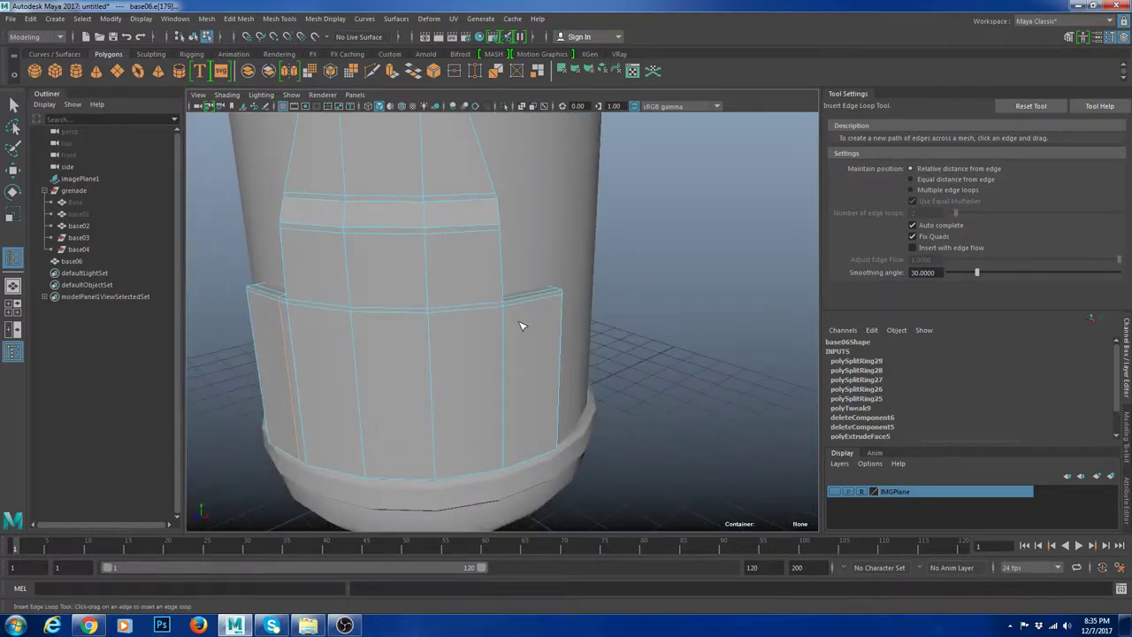
Step: Check the newly supported ledges in smooth preview from the front and side, and return the panel to the unsmoothed display
key(w)
right_drag(395, 223, 488, 202)
key(3)
click(748, 328)
scroll(750, 328, down, 5)
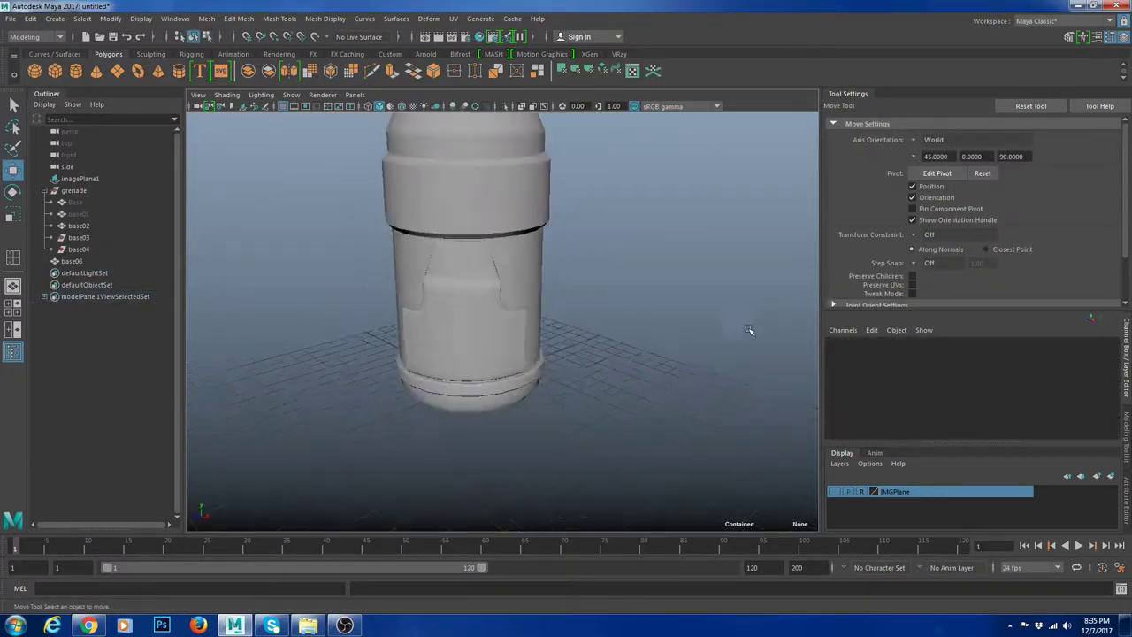
alt+drag(557, 376, 688, 320)
scroll(656, 380, up, 3)
click(525, 362)
key(1)
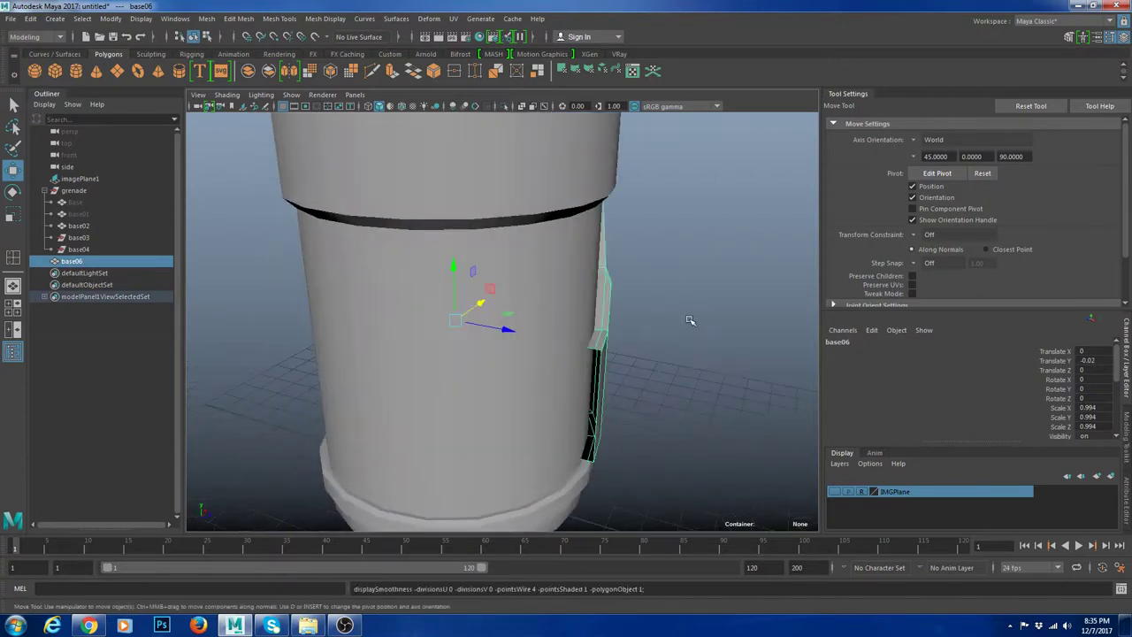
Step: Insert another edge loop across the panel's side, just below the upper bend of the middle ledge
scroll(688, 320, up, 5)
alt+middle_drag(688, 320, 592, 322)
key(g)
click(611, 217)
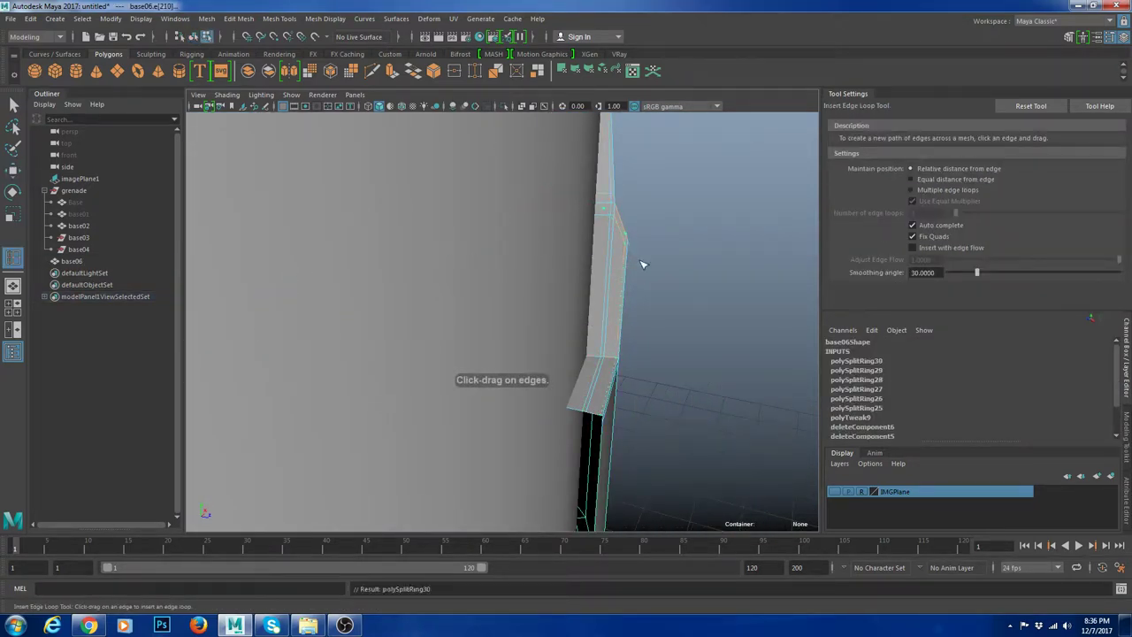
Step: Compare the smoothed panel with the whole grenade from near and far, and restore its unsmoothed display
alt+drag(643, 264, 560, 298)
key(w)
right_drag(453, 212, 507, 189)
key(3)
click(689, 292)
scroll(690, 293, down, 5)
alt+drag(613, 361, 503, 368)
scroll(543, 356, down, 5)
scroll(594, 376, up, 4)
scroll(593, 376, up, 2)
click(503, 369)
key(1)
Step: Insert a horizontal edge loop a short distance above the panel's lower edge
scroll(634, 410, up, 4)
scroll(633, 409, down, 4)
mouse_move(634, 409)
alt+mouse_down()
mouse_move(528, 404)
mouse_move(652, 404)
alt+mouse_up()
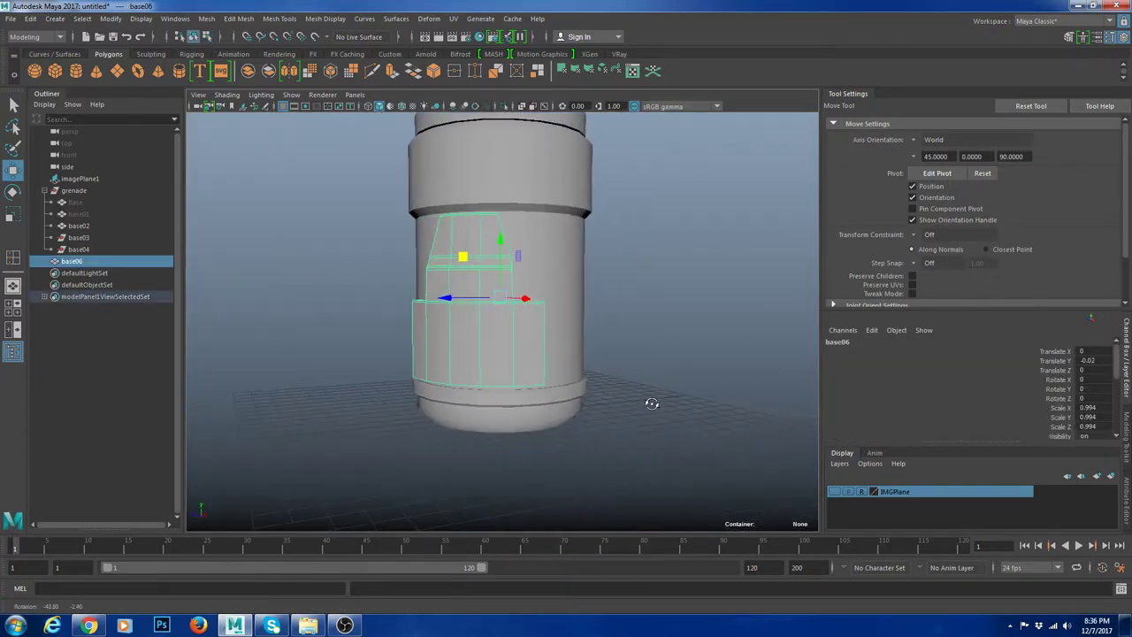
scroll(601, 455, up, 3)
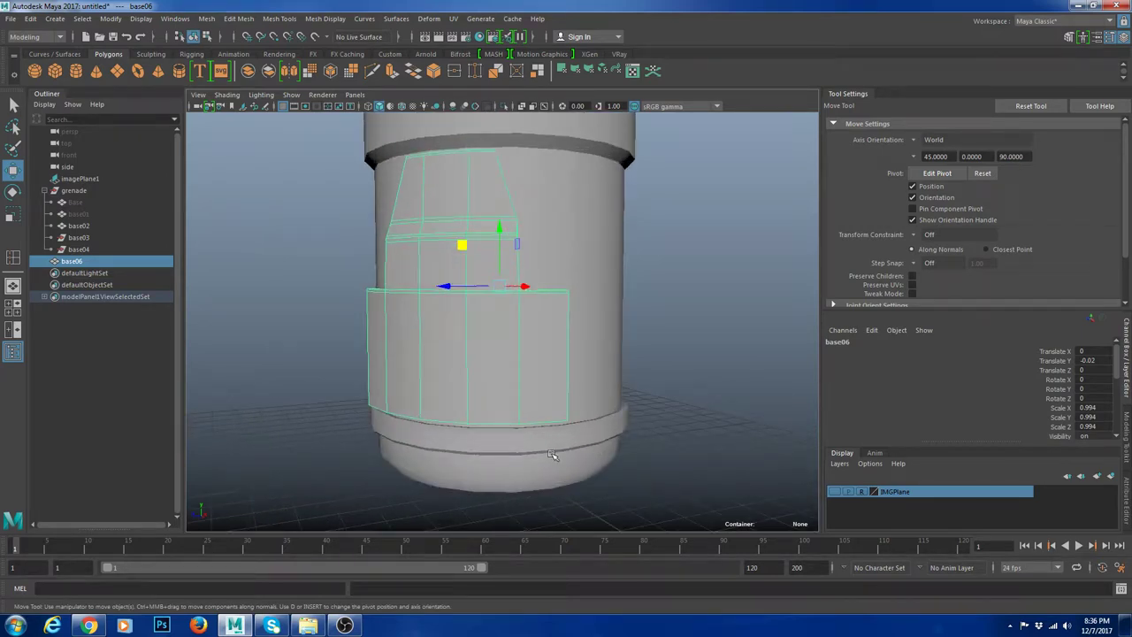
alt+drag(511, 430, 570, 301)
scroll(563, 420, up, 4)
key(ctrl+e)
key(ctrl+z)
shift+right_drag(570, 301, 538, 331)
drag(533, 328, 480, 343)
key(w)
scroll(531, 336, up, 2)
right_drag(459, 290, 505, 246)
Step: Delete the front faces and outer underside faces across the three middle segments of the panel's lower band
scroll(509, 327, up, 4)
alt+drag(508, 328, 521, 280)
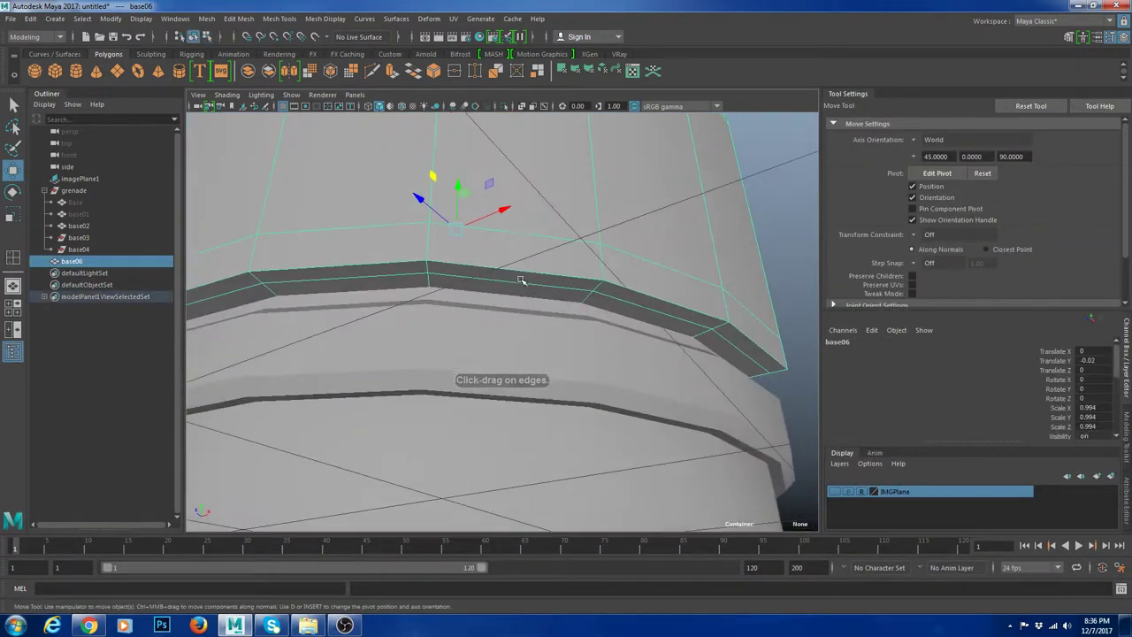
right_drag(521, 280, 520, 302)
click(389, 250)
shift+click(400, 269)
shift+click(497, 254)
shift+click(524, 278)
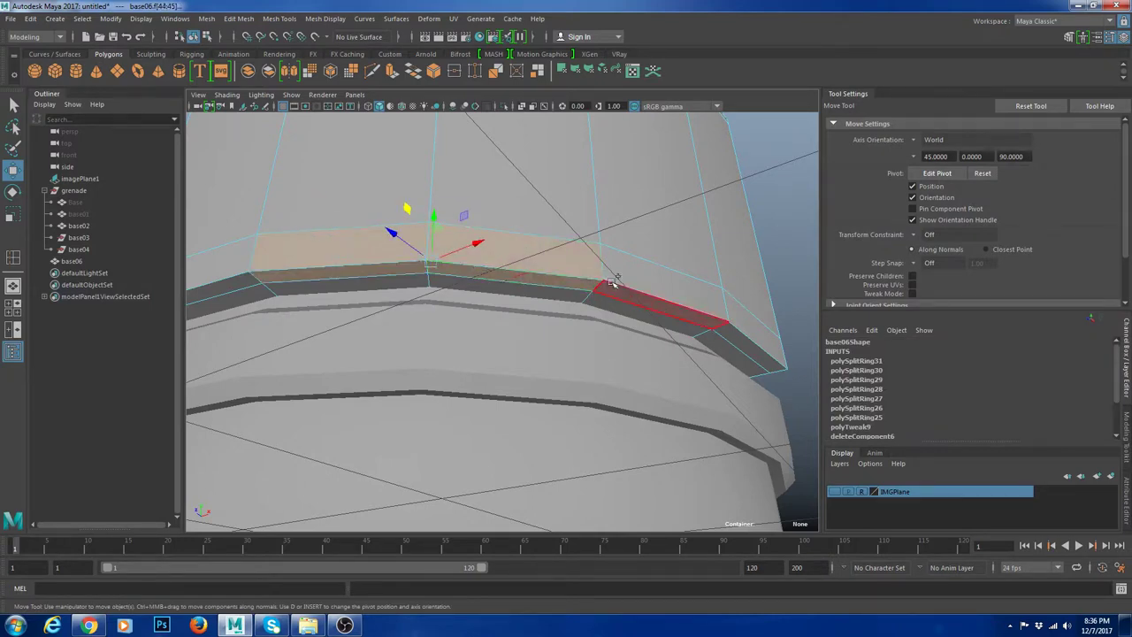
shift+click(617, 290)
key(Delete)
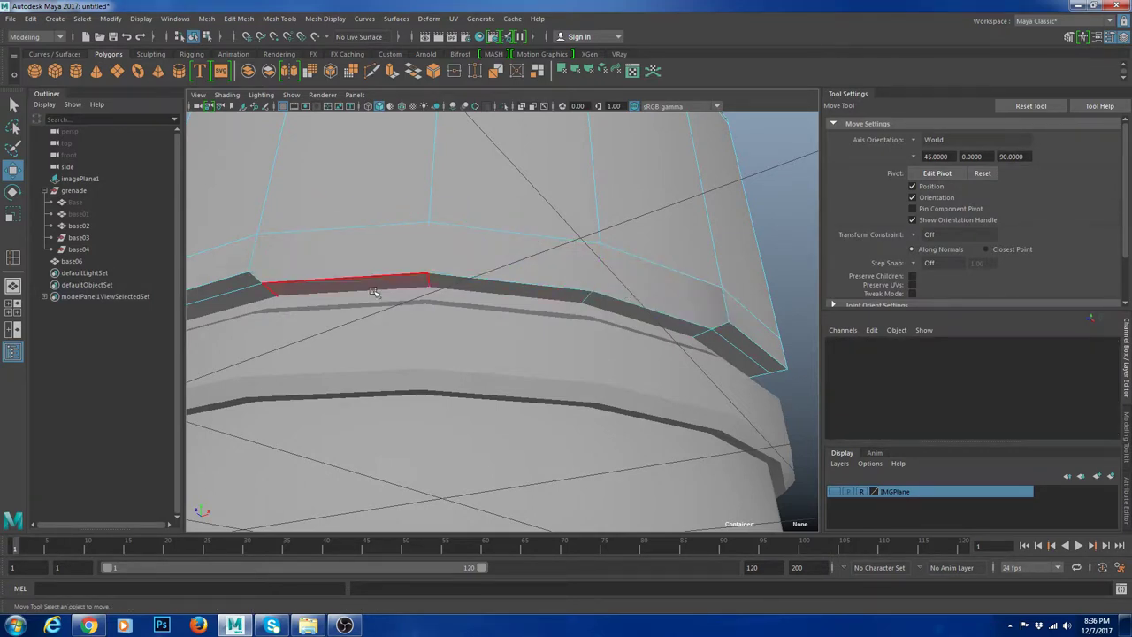
Step: Isolate the ring panel in the viewport to expose the edges of its lower notch
click(379, 276)
click(379, 277)
click(661, 189)
click(661, 189)
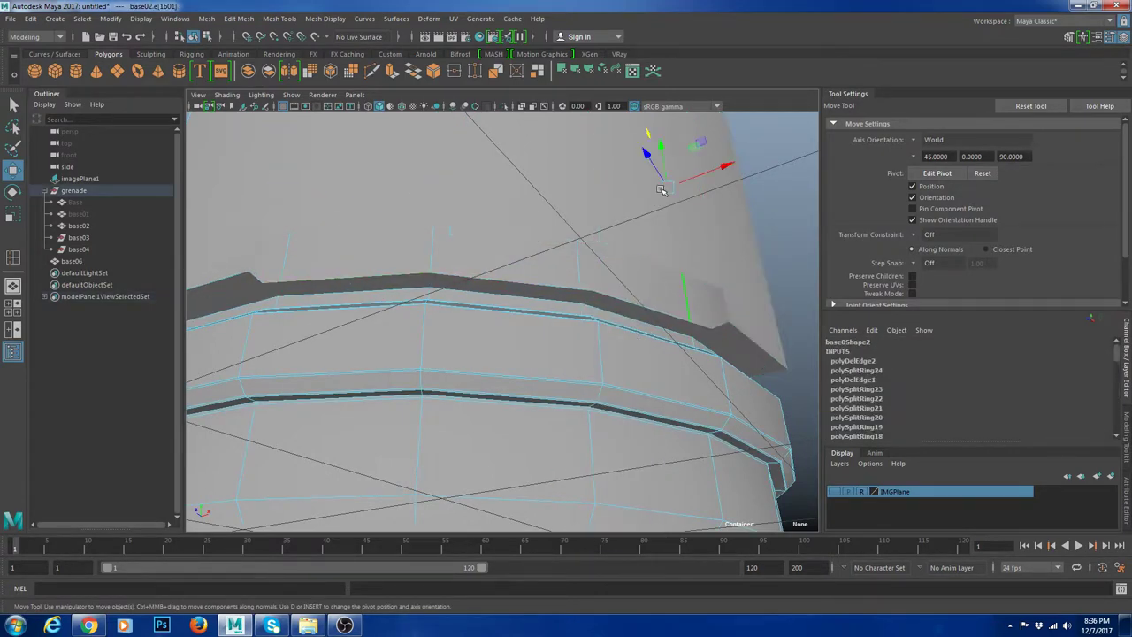
click(765, 260)
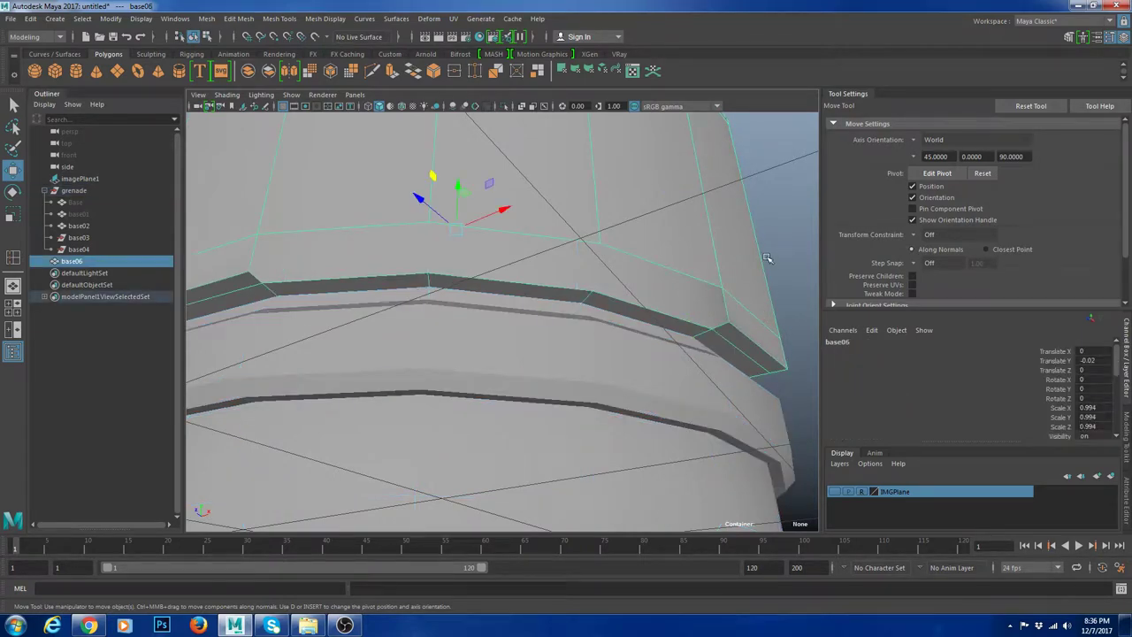
key(ctrl+1)
Step: Extrude the notch's inner lower edges upward and snap them to the height of its upper border
click(401, 273)
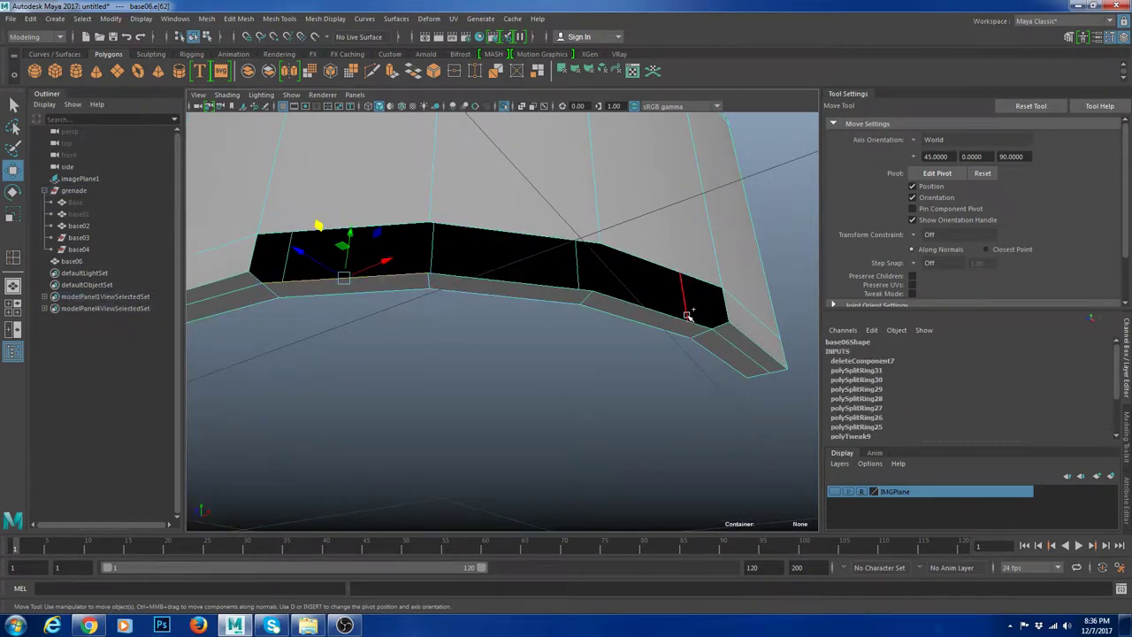
alt+drag(683, 316, 555, 412)
key(ctrl+e)
key(w)
drag(507, 295, 510, 279)
key(v)
middle_drag(628, 306, 627, 310)
key(F8)
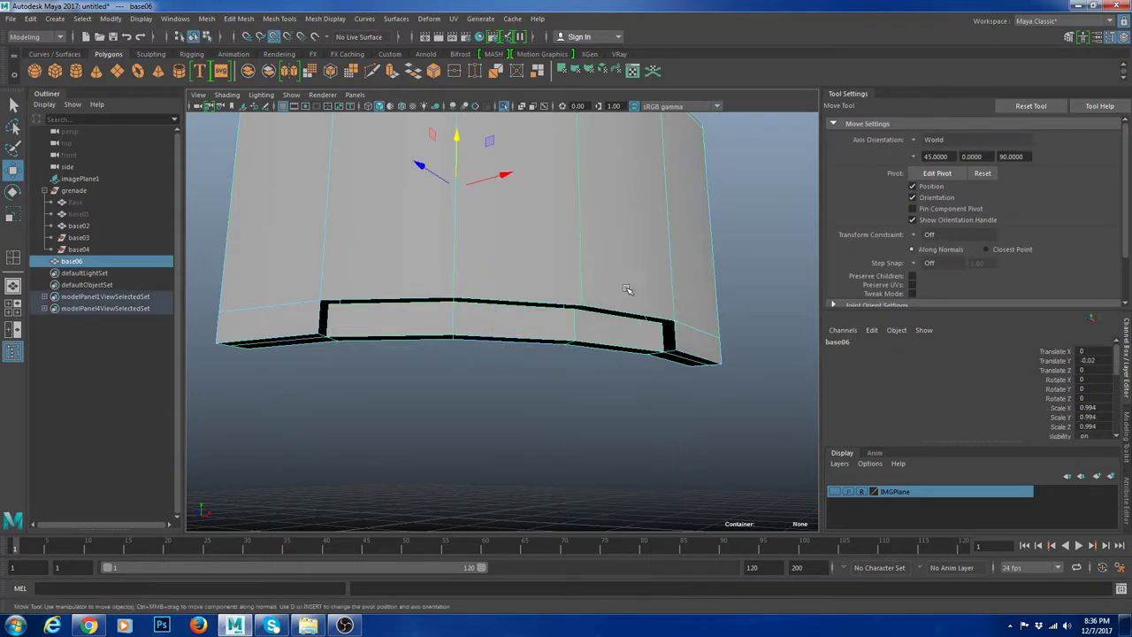
Step: Bridge the gap between the notch's extruded wall and its upper border, and fill the open ends
alt+drag(631, 291, 513, 295)
right_drag(430, 296, 429, 264)
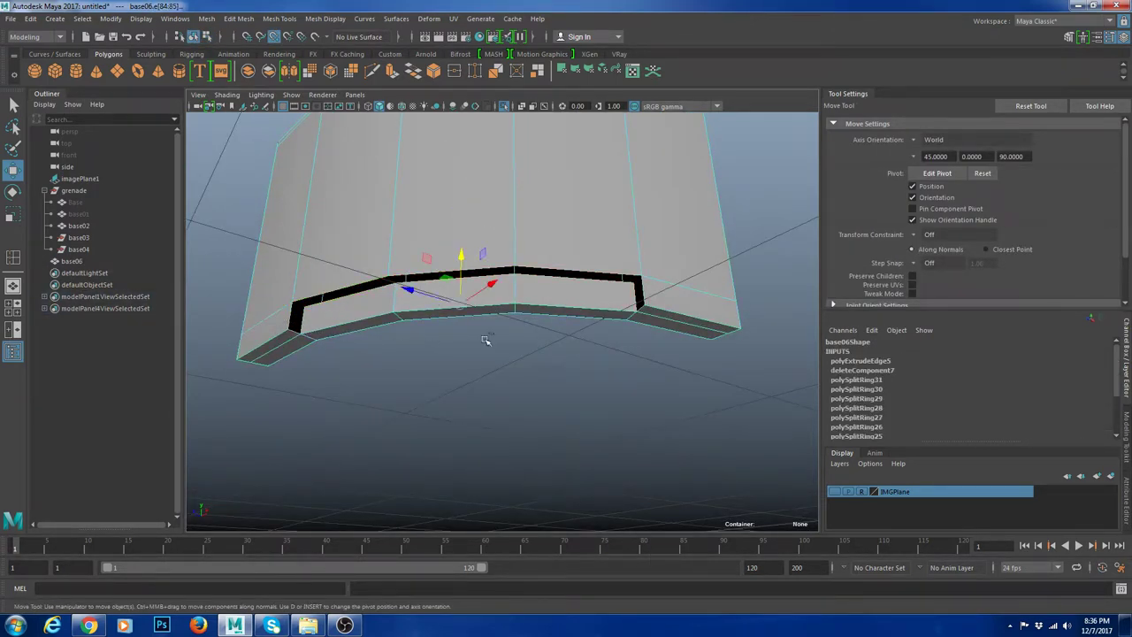
ctrl+drag(743, 332, 744, 333)
shift+right_drag(652, 220, 642, 350)
key(q)
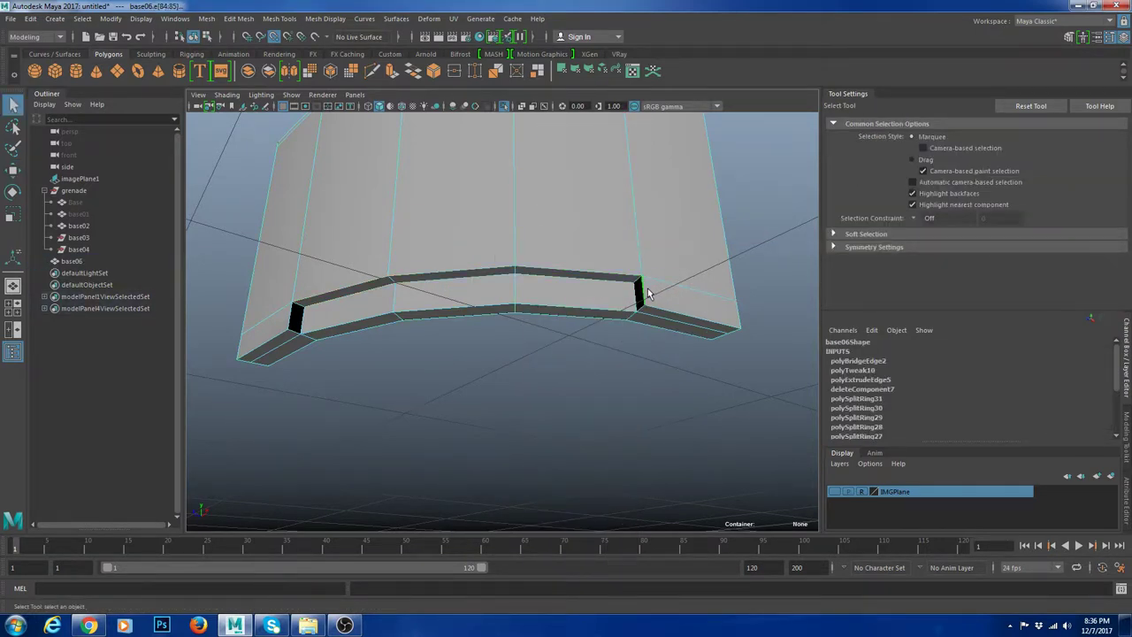
shift+right_drag(479, 240, 469, 384)
Step: Check the closed notch in smooth preview on the isolated panel and return it to the unsmoothed display
key(w)
right_drag(562, 284, 643, 246)
key(3)
click(586, 397)
scroll(587, 397, down, 5)
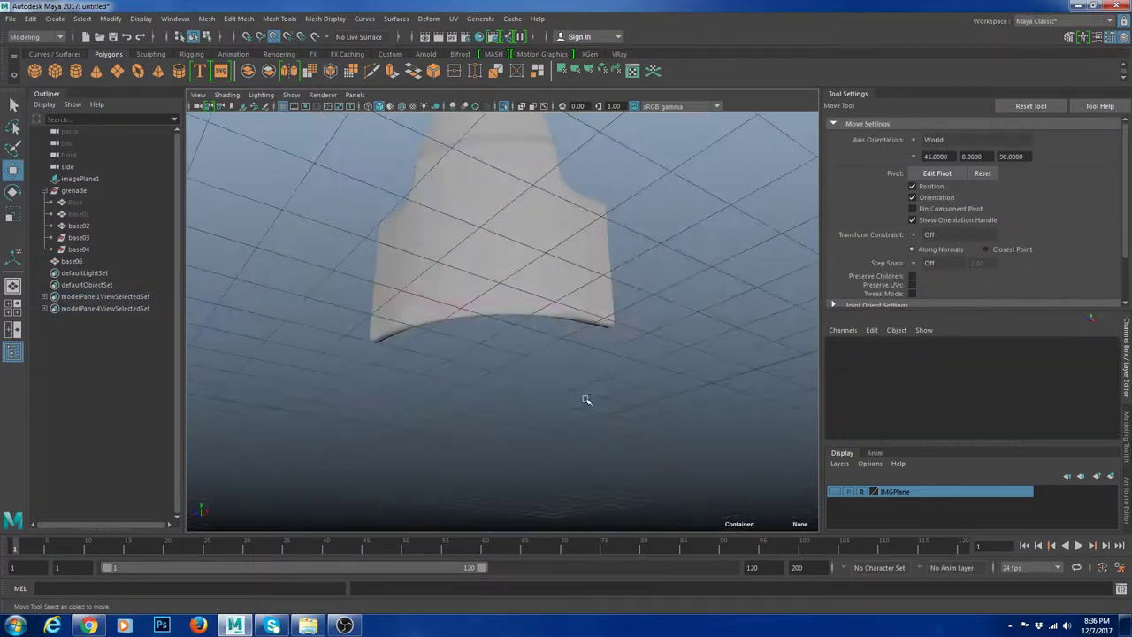
alt+drag(586, 397, 587, 442)
click(582, 341)
scroll(584, 352, up, 5)
key(1)
Step: Try to move the short edge at the notch's upper corner with the Move axes set to Component orientation
alt+drag(581, 378, 505, 348)
scroll(504, 347, up, 3)
key(F10)
alt+drag(405, 216, 454, 216)
right_drag(456, 215, 495, 200)
key(F10)
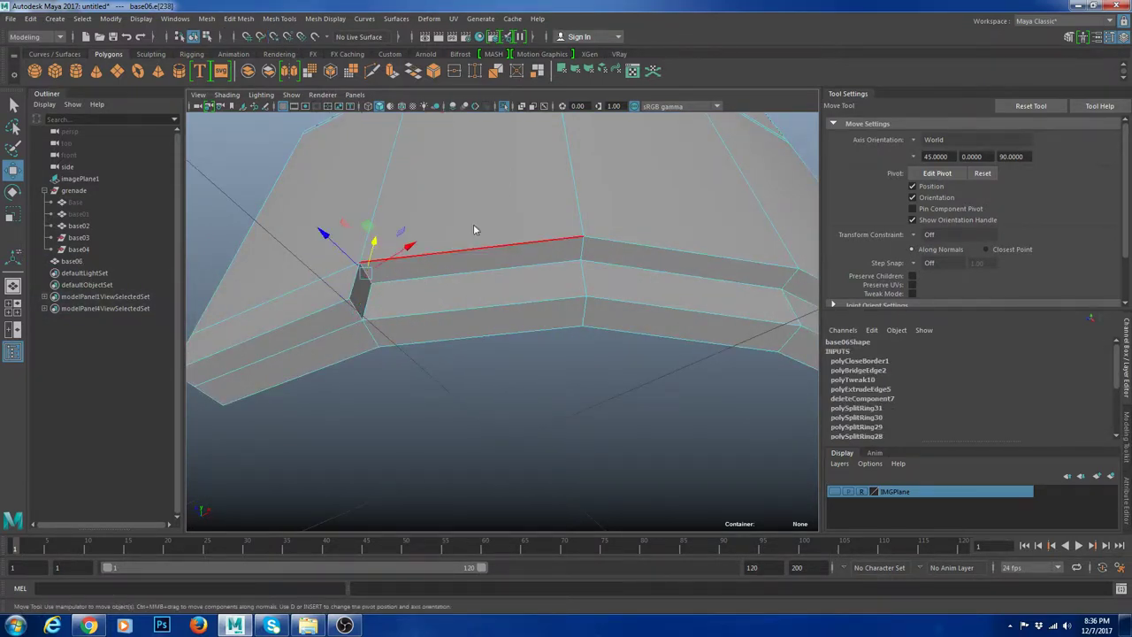
drag(474, 230, 546, 193)
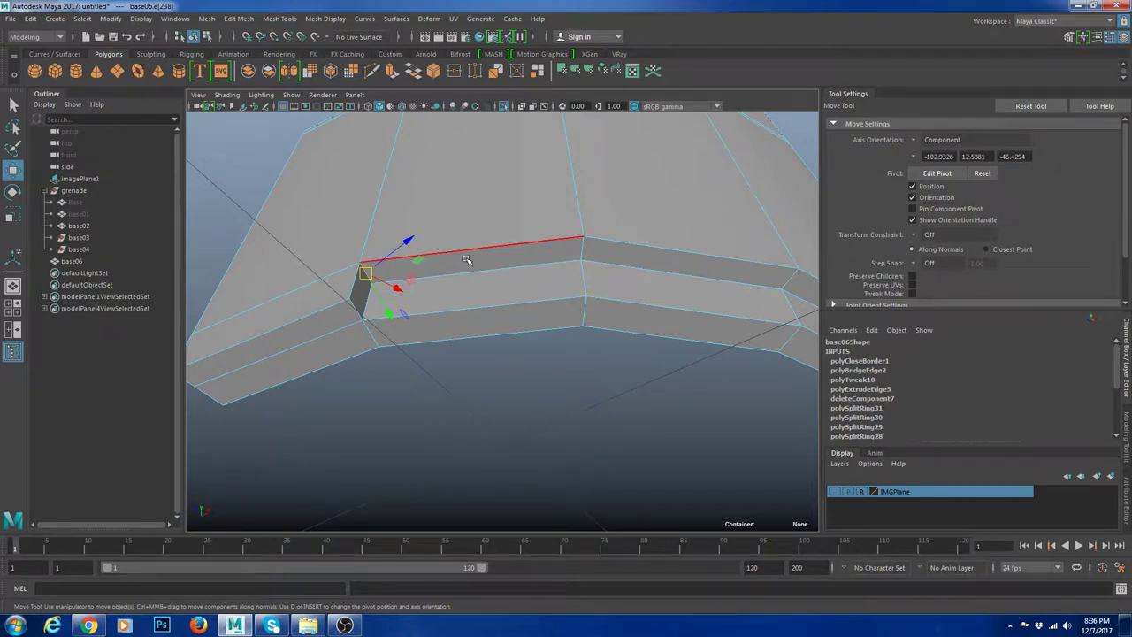
key(d)
click(499, 247)
drag(433, 251, 537, 274)
key(ctrl+z)
right_drag(520, 268, 571, 241)
Step: View the isolated panel smoothed from the front, orbiting away from its underside, and switch smoothing off again
scroll(589, 277, down, 5)
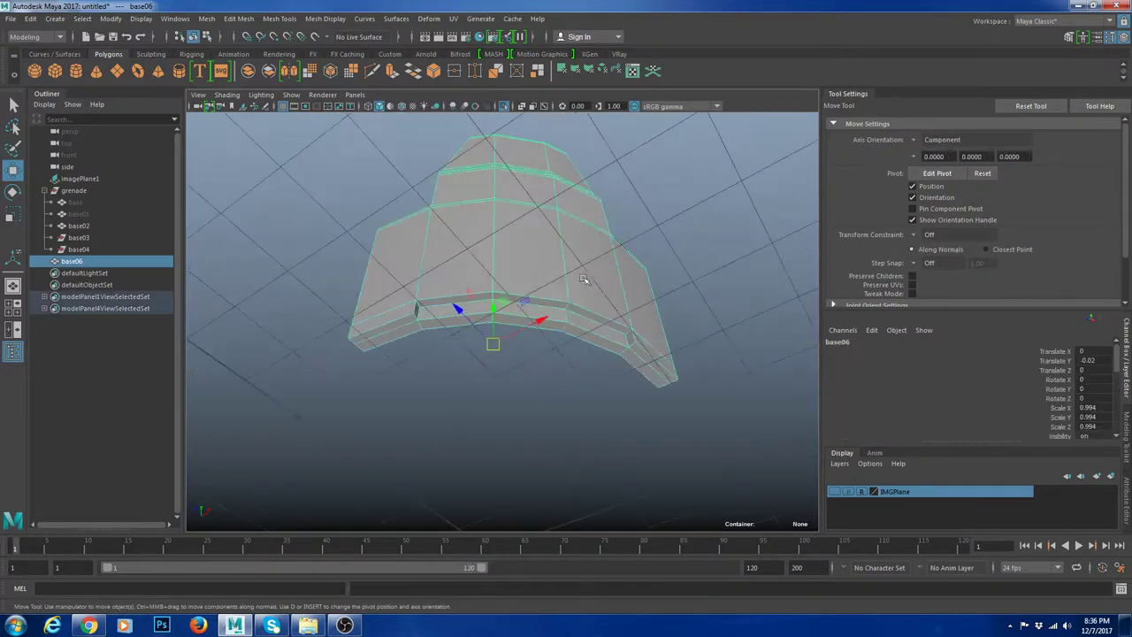
key(3)
alt+drag(589, 278, 634, 366)
click(707, 393)
scroll(634, 366, down, 4)
click(534, 319)
key(1)
Step: Insert supporting edge loops just above and below the top line of the notch
scroll(533, 321, up, 5)
shift+right_drag(595, 290, 532, 308)
click(412, 362)
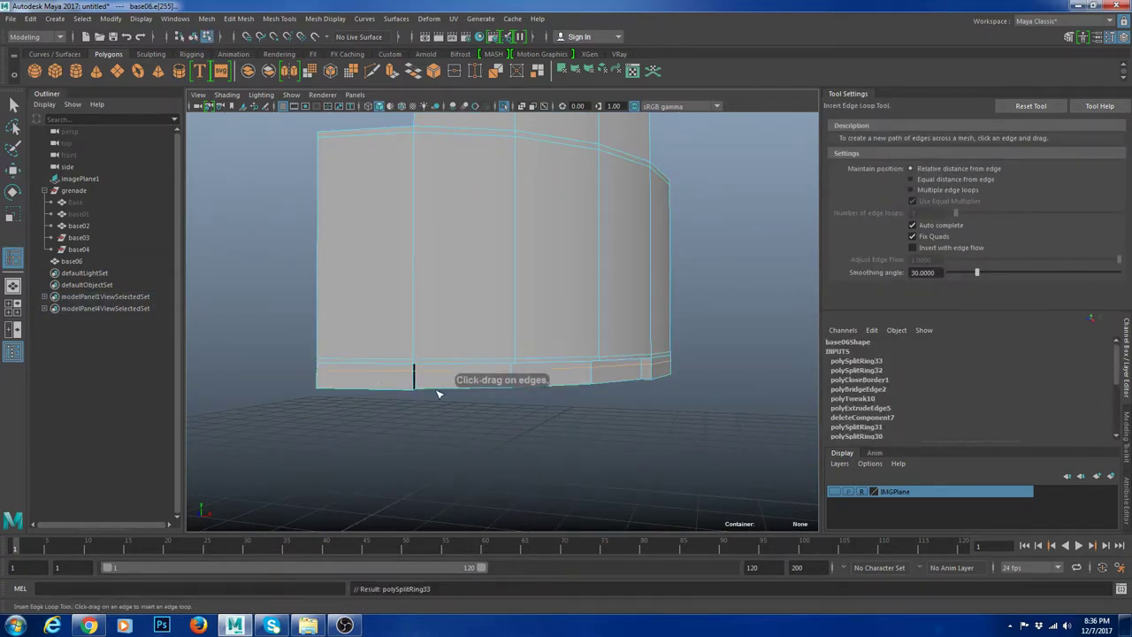
alt+drag(438, 395, 417, 394)
key(w)
right_drag(498, 298, 566, 263)
Step: Inspect the sharpened notch in smooth preview, restore the unsmoothed display and examine its underside up close
key(3)
scroll(677, 279, down, 5)
alt+drag(688, 378, 746, 328)
click(637, 391)
scroll(659, 402, up, 5)
click(614, 356)
key(1)
scroll(659, 333, up, 5)
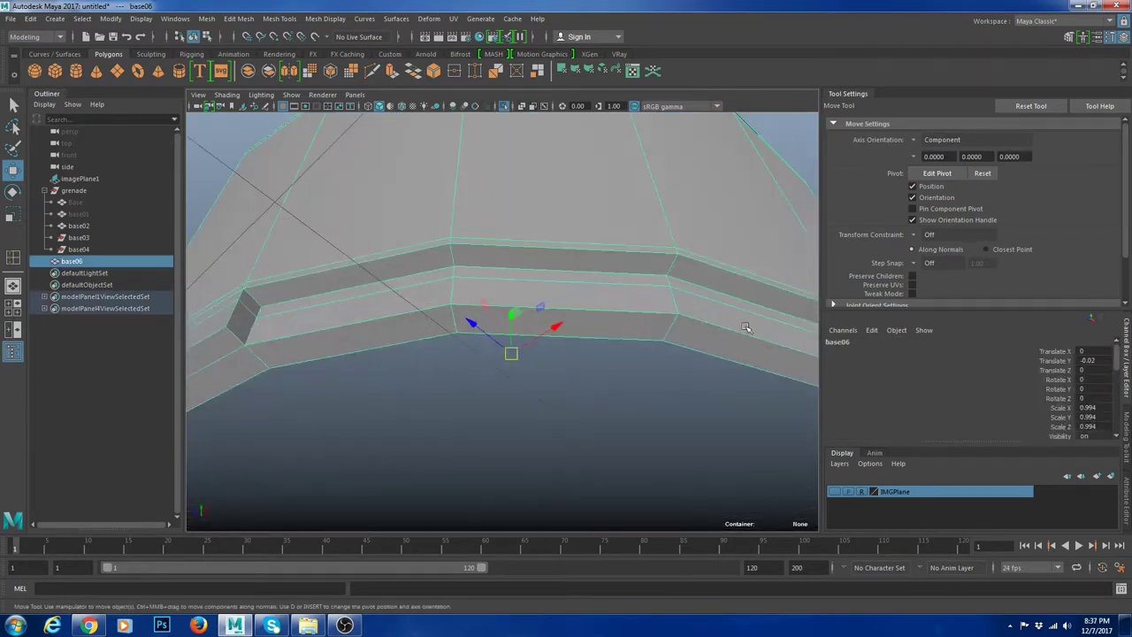
Step: Insert another supporting edge loop at the recessed notch and inspect the panel in smooth preview from the front and side
alt+middle_drag(746, 327, 614, 270)
key(g)
mouse_move(559, 305)
mouse_down()
mouse_move(570, 296)
mouse_move(563, 304)
mouse_up()
key(w)
right_drag(573, 281, 585, 197)
key(3)
scroll(703, 320, down, 5)
click(703, 320)
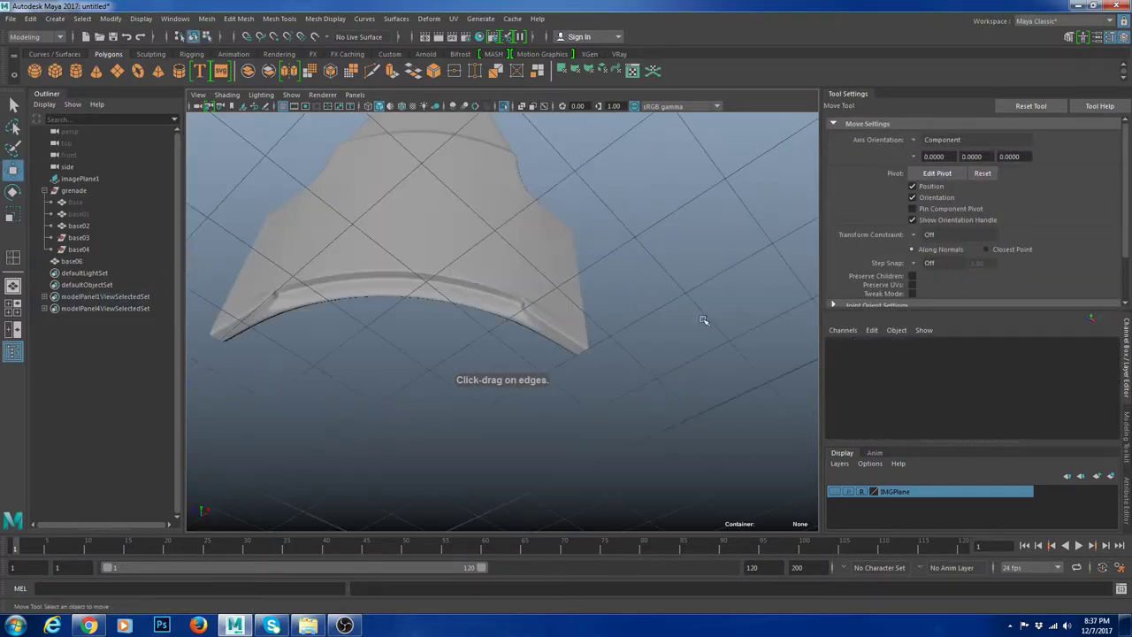
alt+drag(703, 320, 481, 362)
alt+right_drag(516, 355, 545, 366)
key(1)
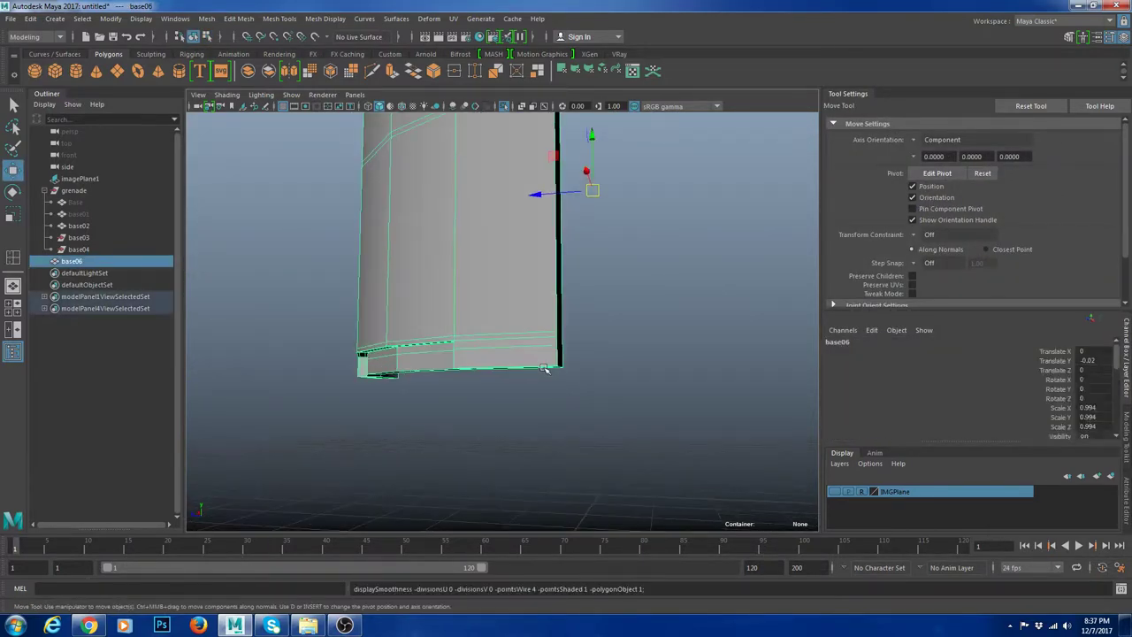
Step: Undo the notch edits, including its edge loops, bridge, extrusion and face deletion, back to the selection of the lower-strip faces
key(ctrl+z)
key(ctrl+z)
key(ctrl+z)
key(ctrl+z)
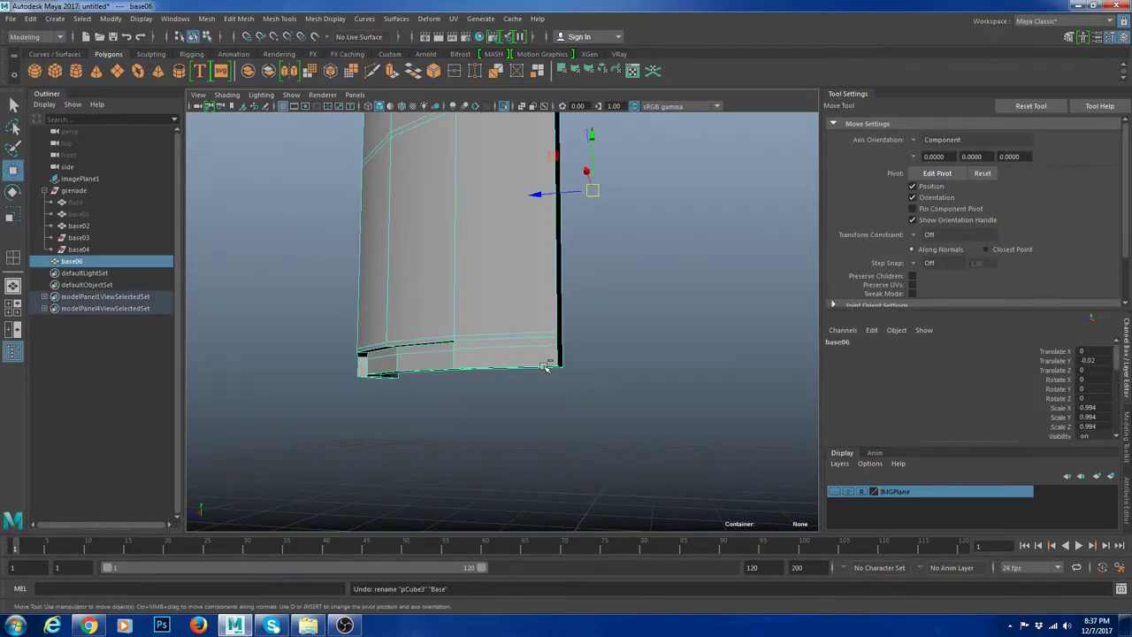
key(ctrl+z)
key(ctrl+z)
key(ctrl+z)
key(ctrl+z)
key(ctrl+z)
key(ctrl+z)
key(ctrl+z)
key(ctrl+z)
key(ctrl+z)
key(ctrl+z)
key(ctrl+z)
key(ctrl+z)
key(ctrl+z)
key(ctrl+z)
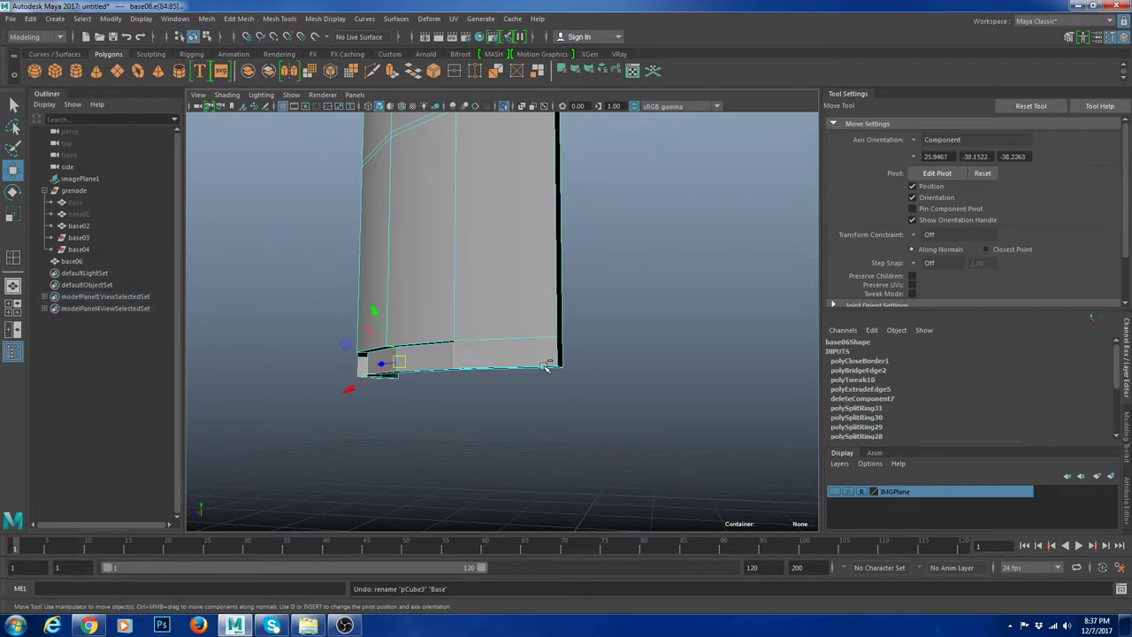
key(ctrl+z)
key(ctrl+z)
key(ctrl+z)
key(ctrl+z)
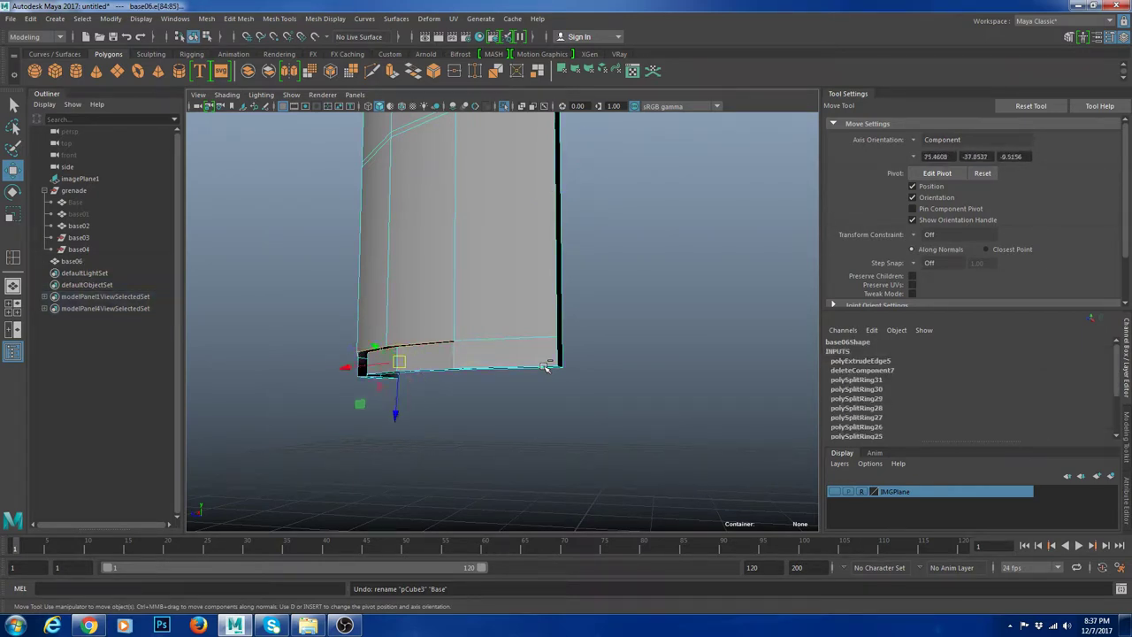
key(ctrl+z)
key(ctrl+z)
key(ctrl+z)
key(ctrl+z)
key(ctrl+z)
key(ctrl+z)
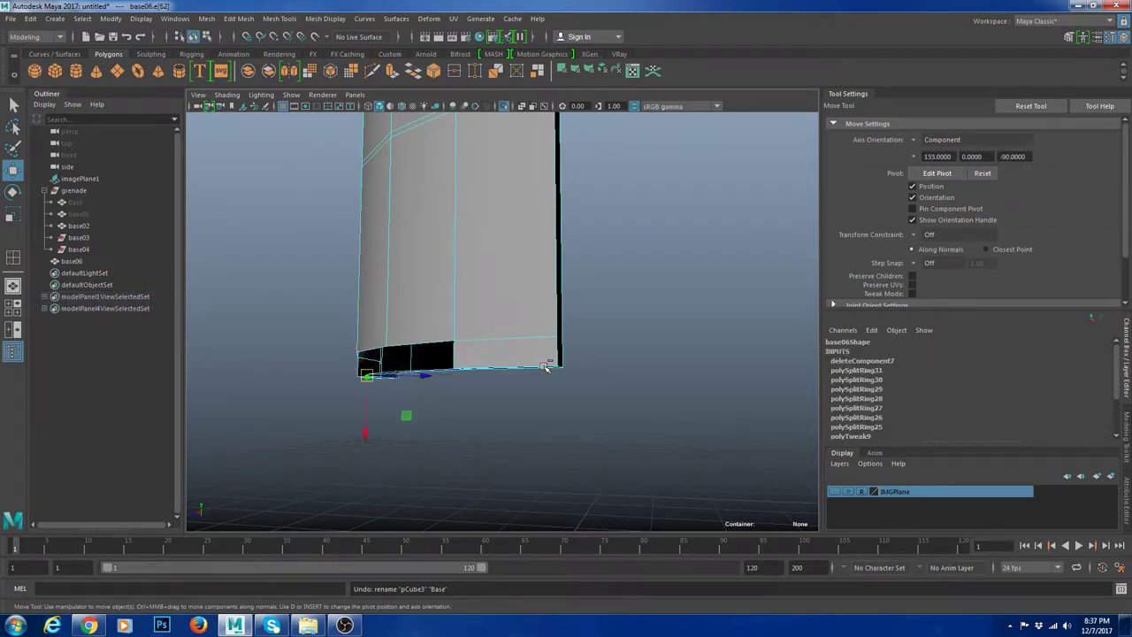
key(ctrl+z)
key(ctrl+z)
key(ctrl+z)
key(ctrl+z)
key(ctrl+z)
key(ctrl+z)
key(ctrl+z)
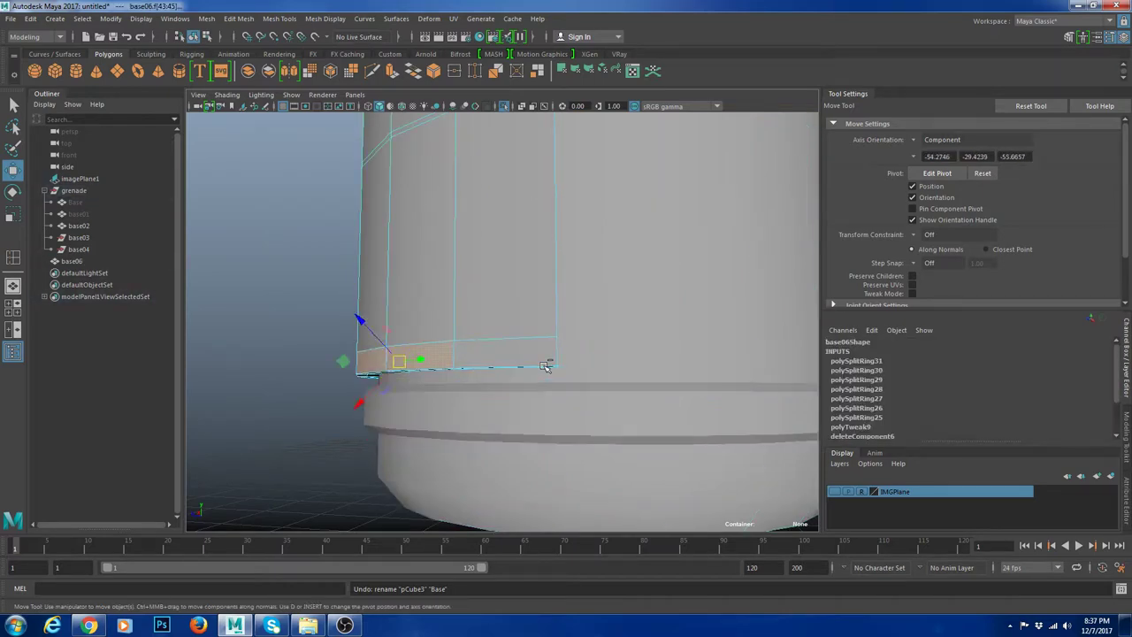
Step: Check the restored panel against the grenade body in smooth preview and return it to unsmoothed display
scroll(430, 315, down, 3)
alt+drag(433, 315, 512, 292)
right_drag(512, 293, 576, 251)
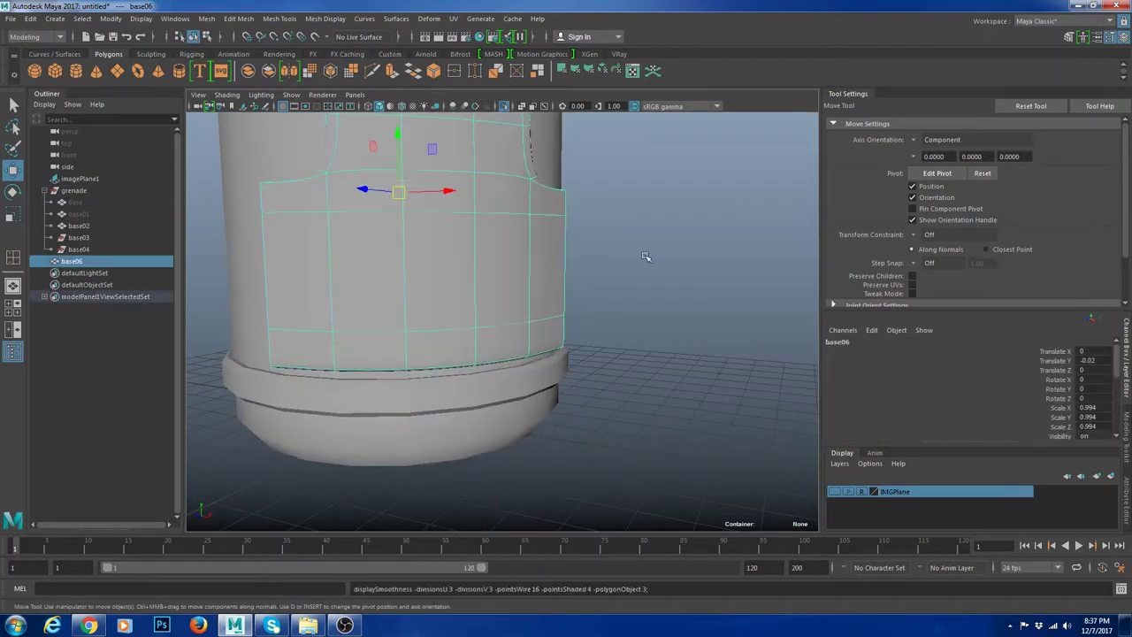
click(647, 256)
scroll(610, 296, down, 3)
alt+drag(601, 305, 610, 320)
click(520, 314)
key(1)
scroll(461, 334, up, 4)
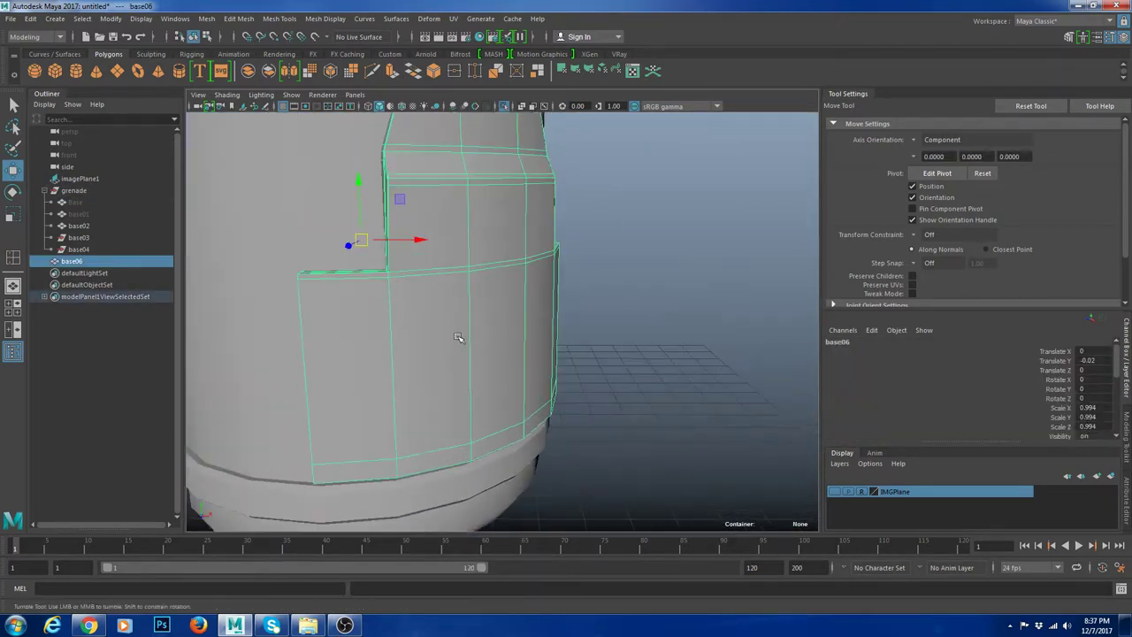
Step: Insert a supporting edge loop along the panel's shoulder line, preview it smoothed and restore the unsmoothed display
alt+drag(457, 336, 511, 343)
key(g)
drag(537, 298, 544, 305)
key(w)
right_drag(495, 225, 552, 207)
key(3)
click(692, 262)
scroll(619, 327, down, 4)
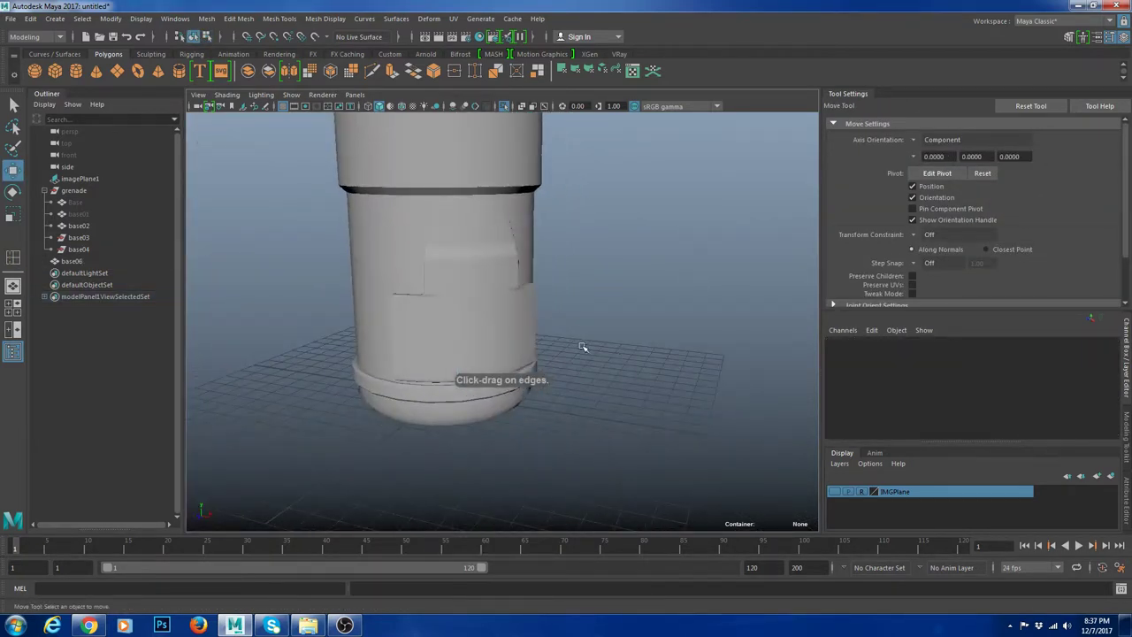
click(508, 340)
scroll(504, 339, up, 3)
alt+drag(504, 340, 470, 332)
key(1)
Step: Insert a vertical supporting edge loop beside the shoulder's inner corner through the panel's lower section
alt+right_drag(470, 332, 503, 370)
shift+right_click(453, 260)
shift+right_drag(453, 265, 382, 277)
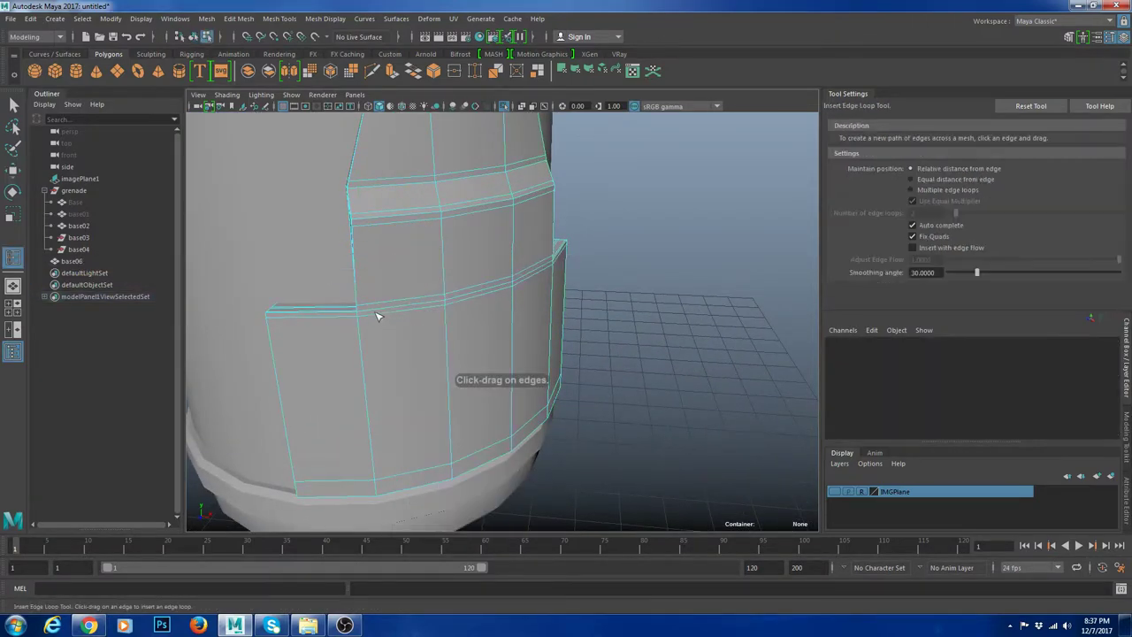
drag(379, 315, 362, 314)
alt+drag(365, 314, 516, 273)
key(w)
right_drag(434, 232, 475, 177)
Step: Inspect the panel's shoulder corners in smooth preview, restore the unsmoothed display and look at it from the side
key(3)
click(692, 303)
scroll(692, 303, down, 4)
scroll(693, 303, up, 3)
alt+drag(693, 303, 442, 419)
click(519, 358)
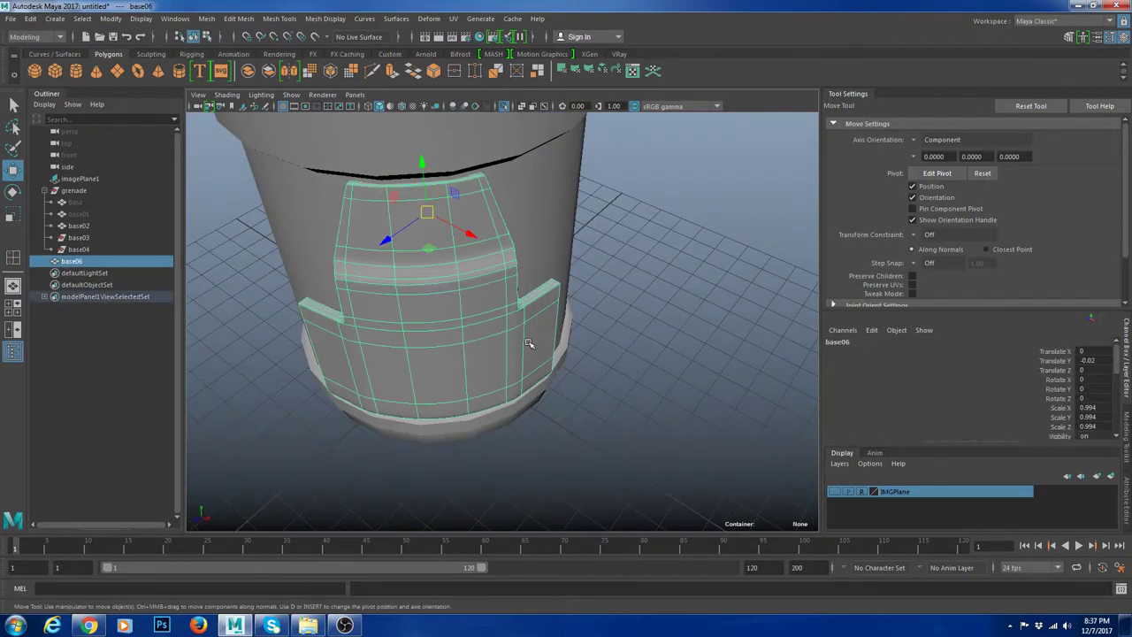
alt+drag(528, 343, 484, 312)
key(1)
alt+drag(702, 309, 654, 311)
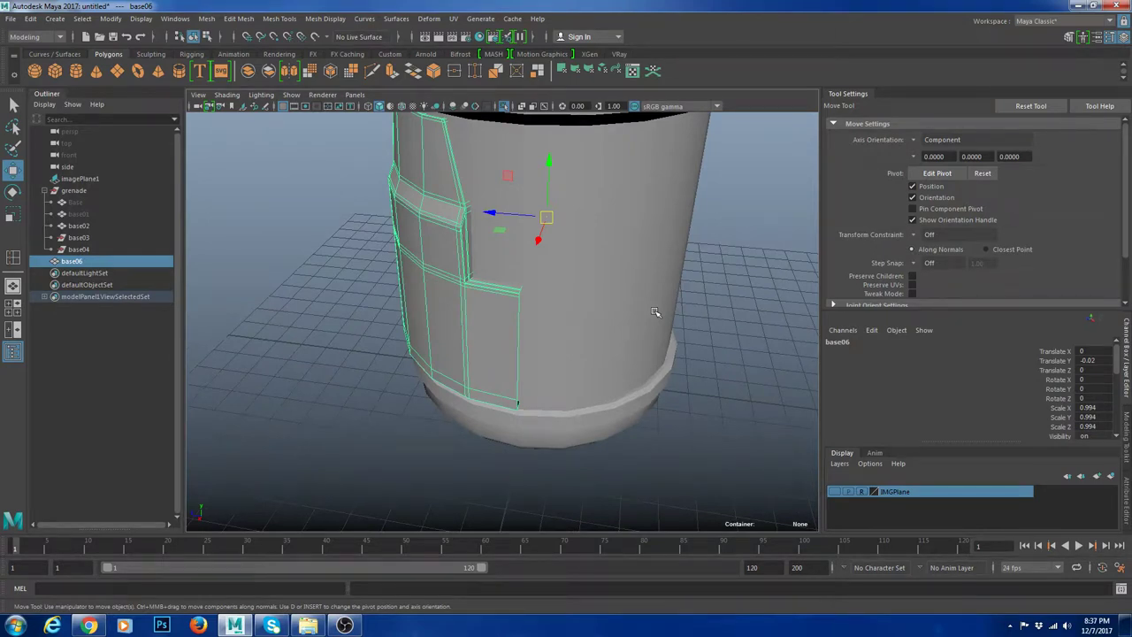
Step: Create a polygon cylinder at the origin and scale it uniformly to 4.47
click(78, 73)
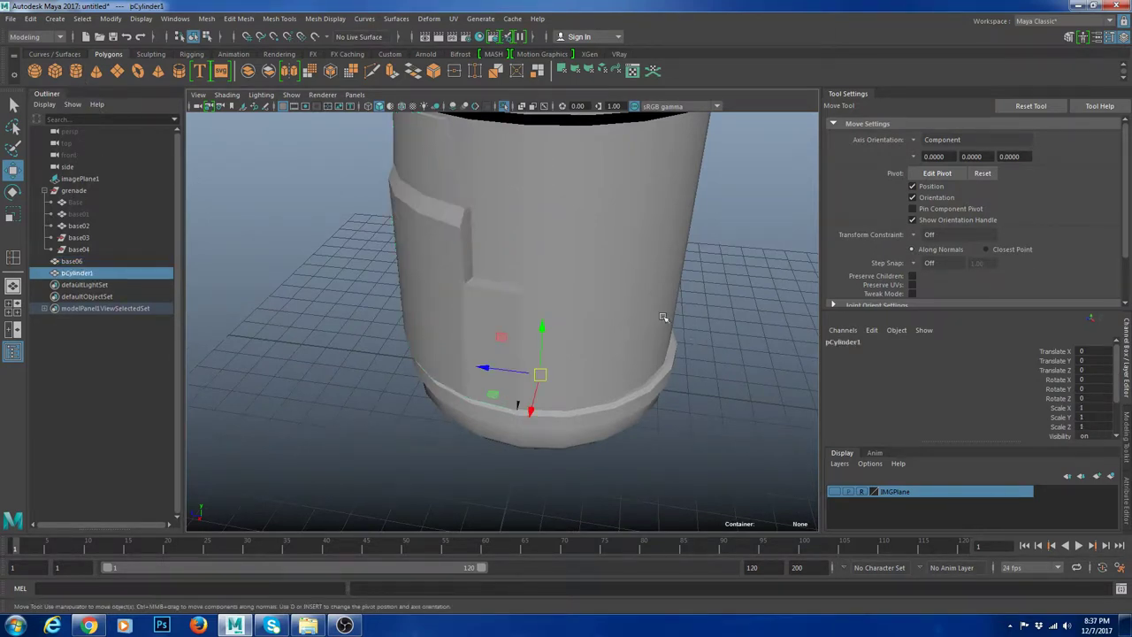
key(r)
drag(542, 376, 714, 403)
alt+right_drag(715, 403, 599, 351)
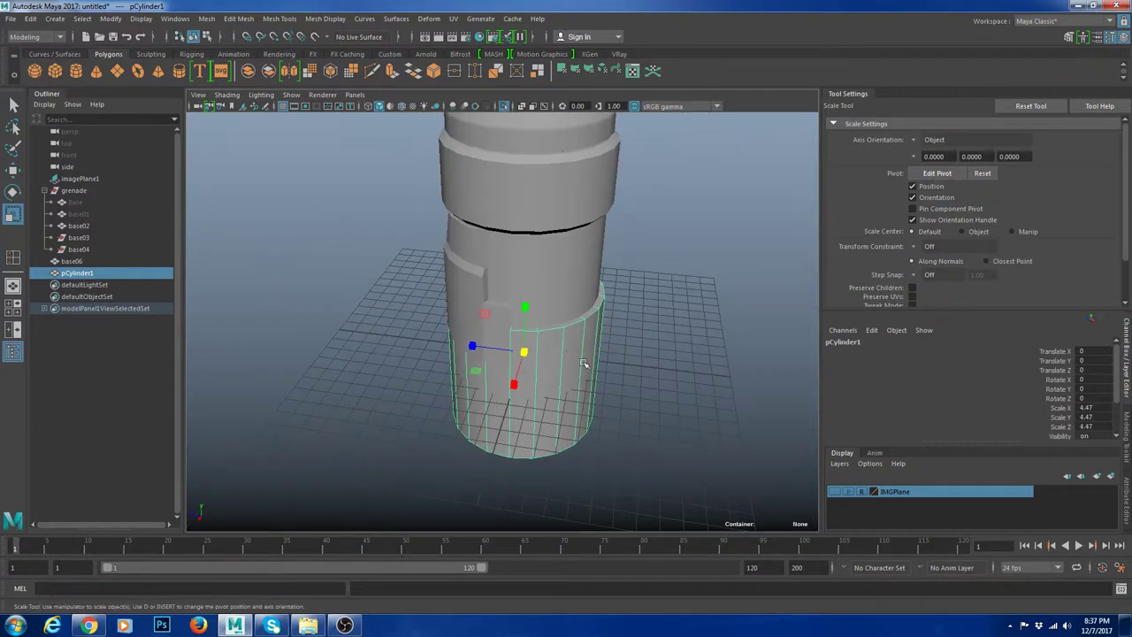
Step: Compare the cylinder's outline with the panel's arc in the top view and return to the perspective view
alt+drag(585, 363, 589, 376)
click(16, 308)
key(space)
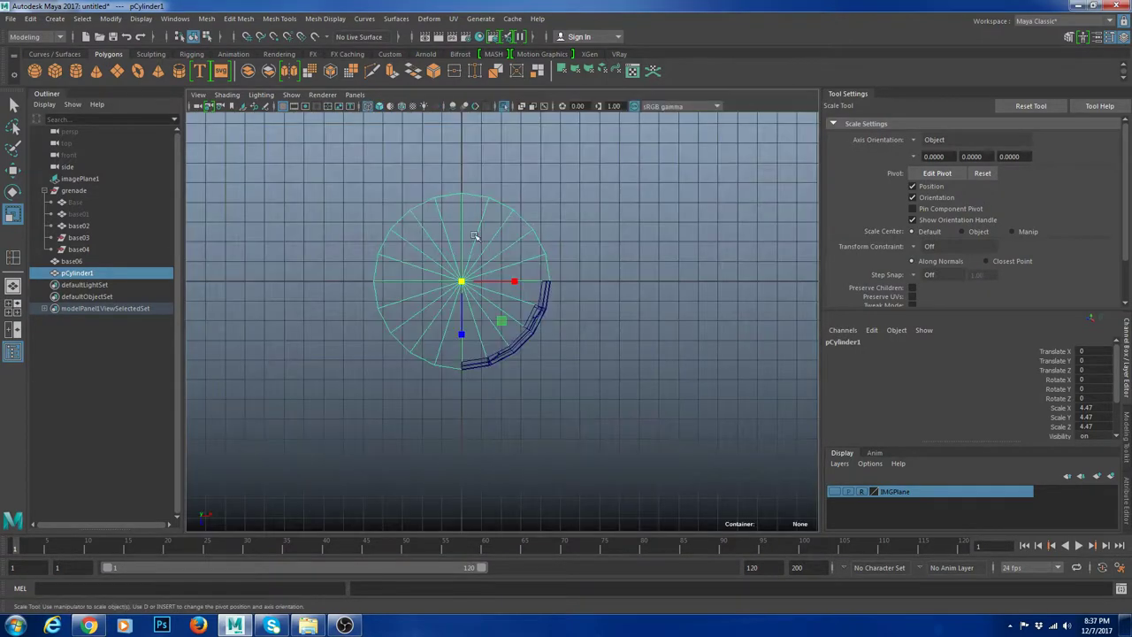
click(272, 168)
click(444, 213)
key(space)
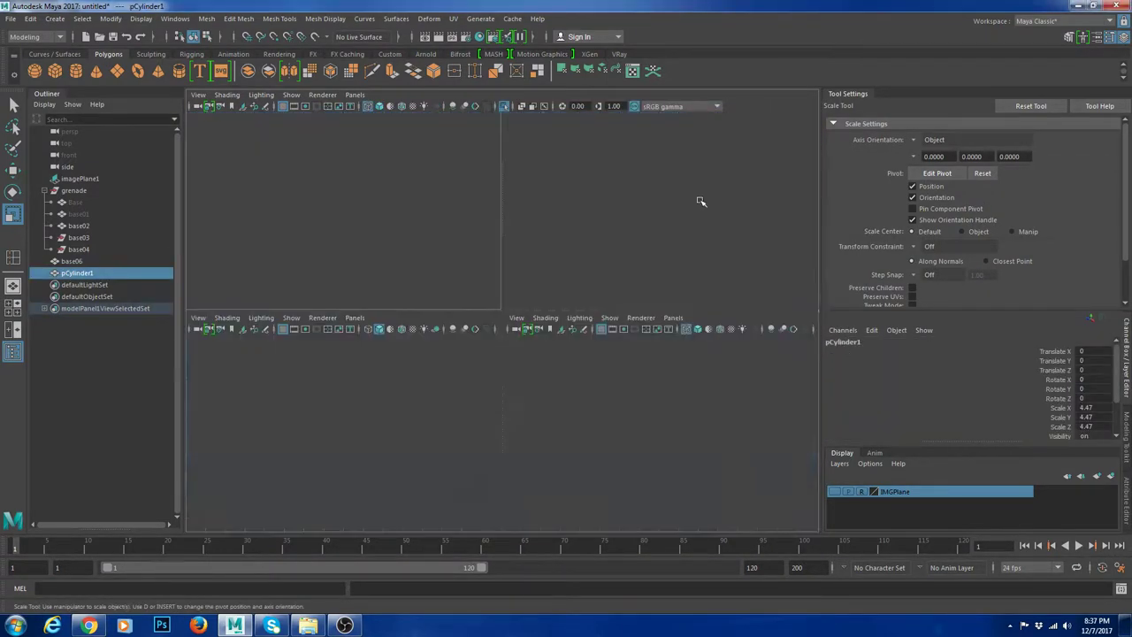
key(space)
scroll(1041, 412, down, 3)
alt+drag(638, 379, 670, 347)
Step: Set the cylinder's Subdivisions Axis to 72
click(870, 428)
scroll(1035, 420, down, 3)
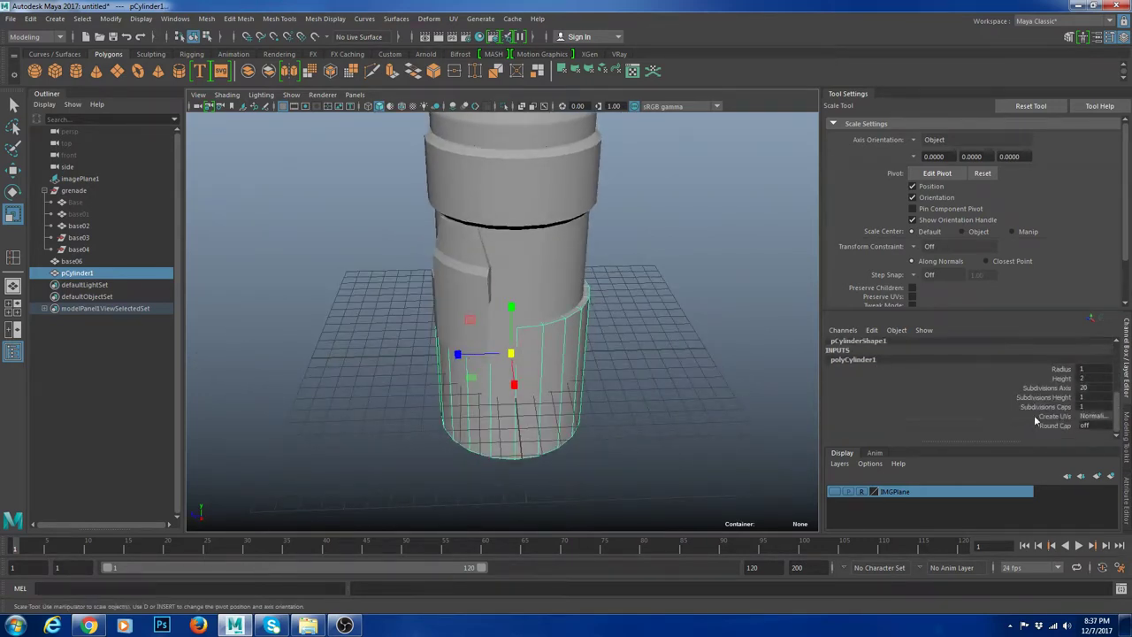
text(72)
key(Return)
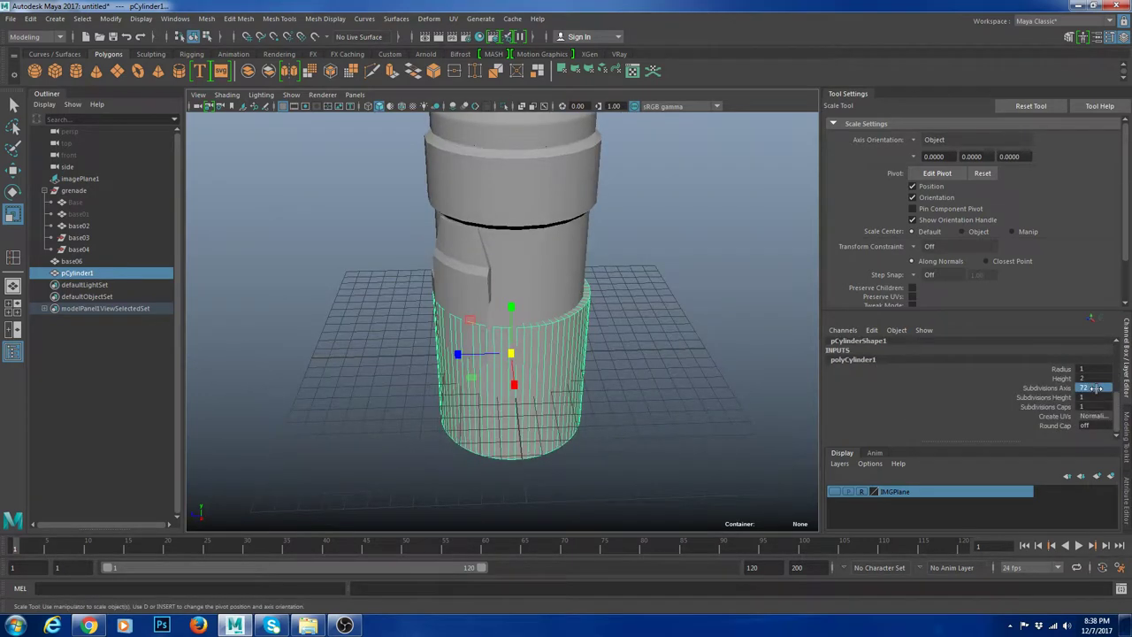
alt+drag(705, 371, 669, 365)
click(669, 365)
click(526, 331)
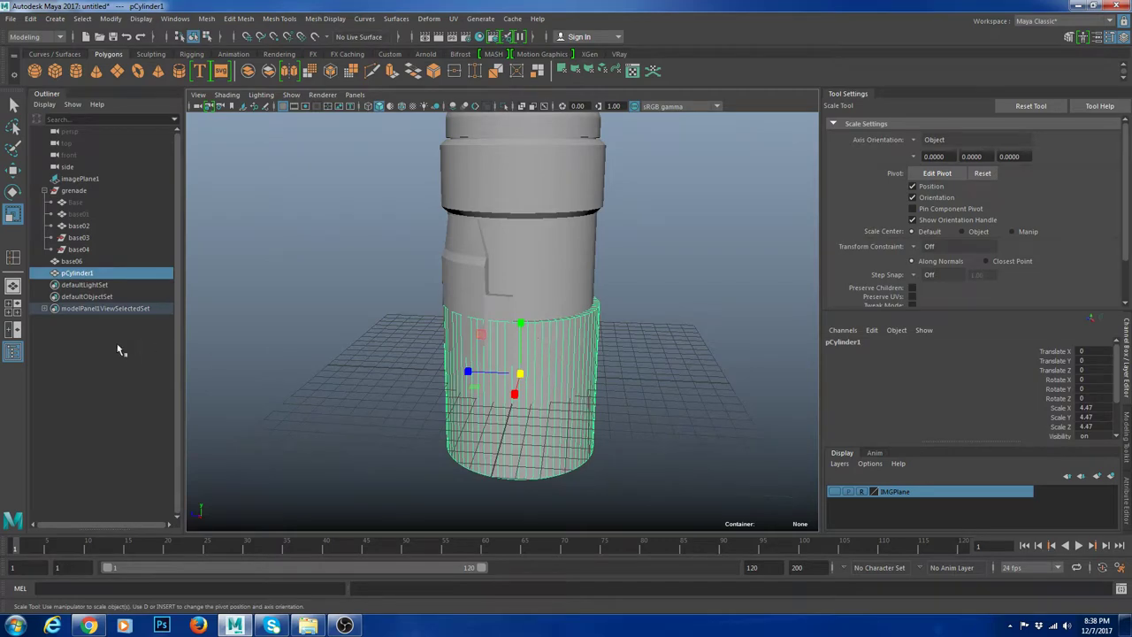
Step: Delete the cylinder's end-cap faces, selecting them around its centre in the top view
click(12, 308)
key(space)
key(F11)
drag(448, 258, 481, 290)
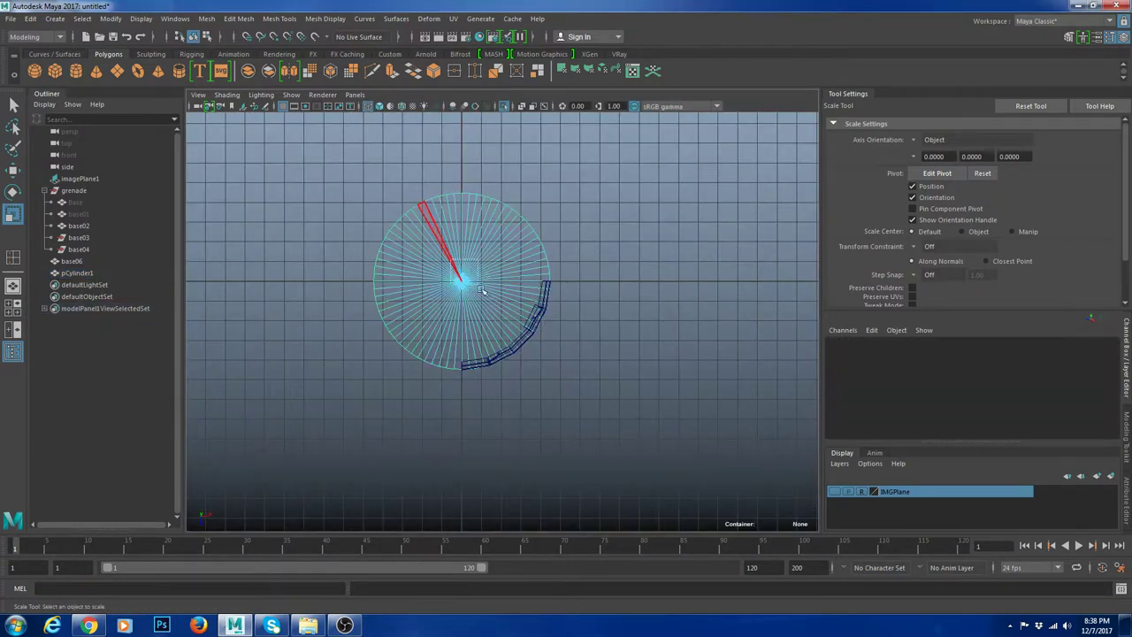
click(481, 290)
click(657, 229)
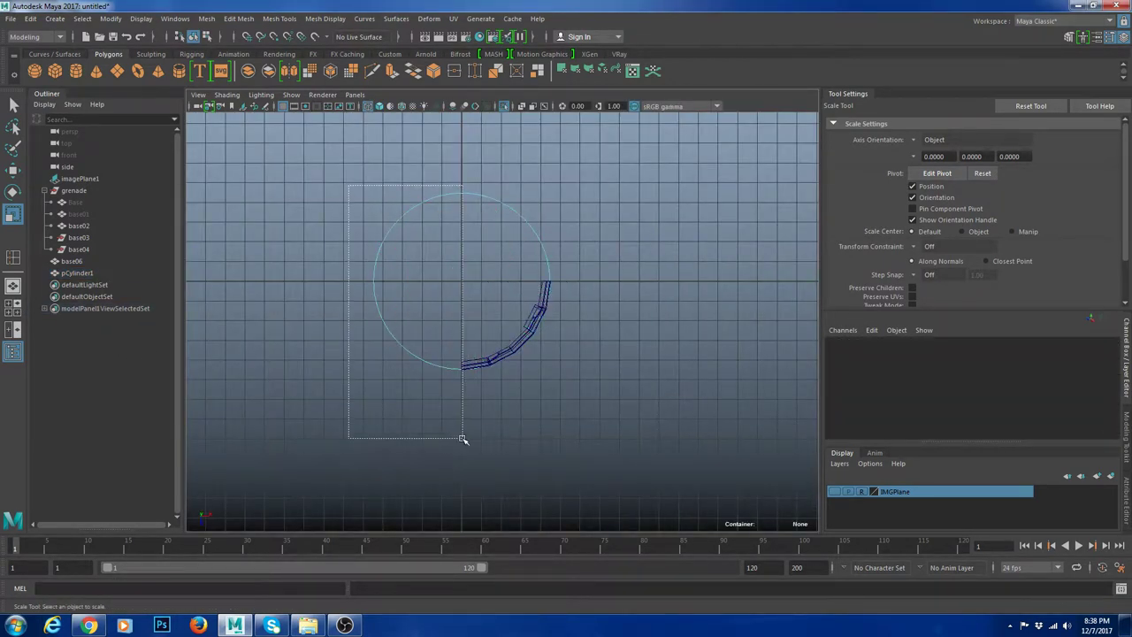
Step: Delete the cylinder's side faces outside the panel's quarter in the top view, and return to object selection in perspective
drag(459, 438, 460, 439)
key(Delete)
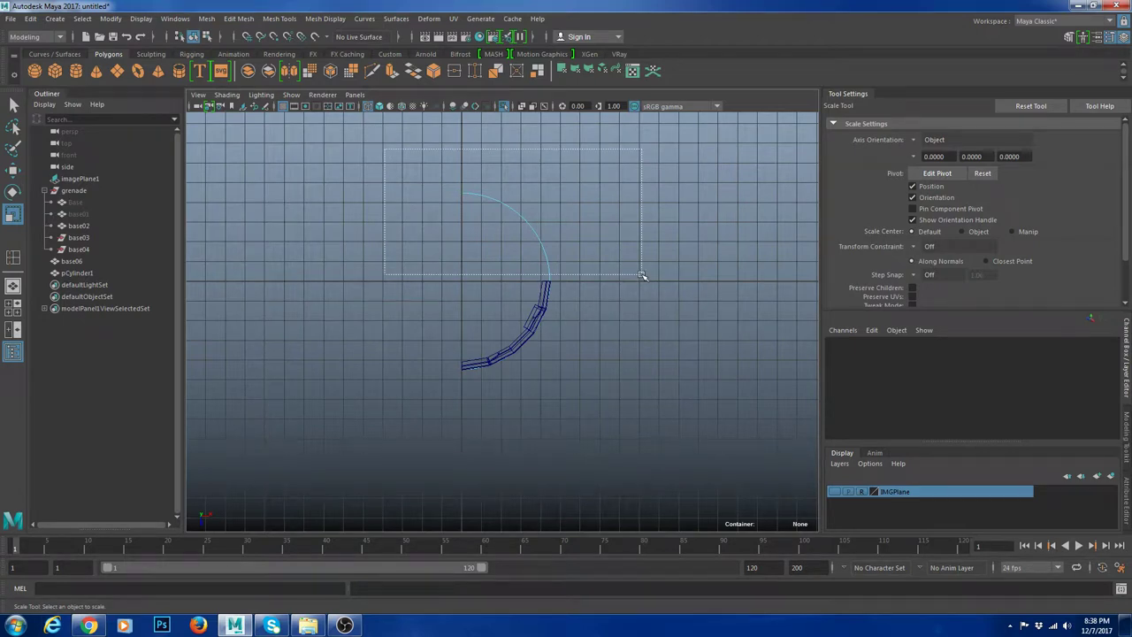
key(Delete)
drag(642, 278, 610, 311)
key(space)
key(space)
right_drag(543, 309, 607, 269)
Step: Select the top row of vertices on the remaining quarter cylinder, ready to move
alt+drag(580, 395, 648, 379)
right_drag(523, 301, 587, 284)
click(548, 455)
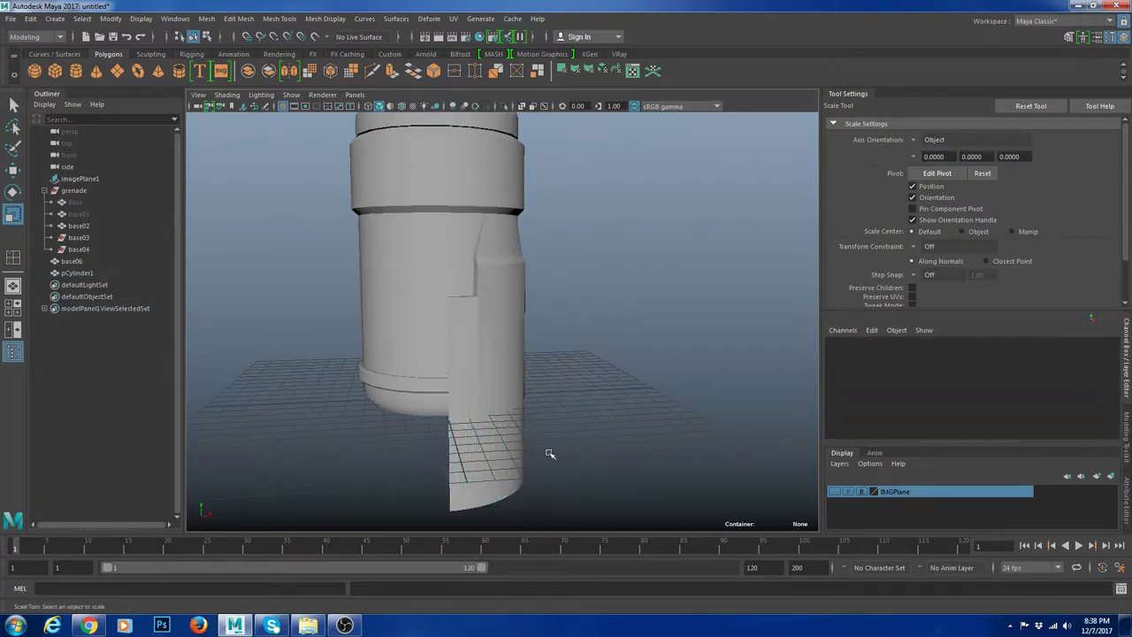
click(504, 466)
alt+drag(603, 431, 571, 423)
right_drag(567, 418, 505, 410)
alt+drag(572, 370, 507, 356)
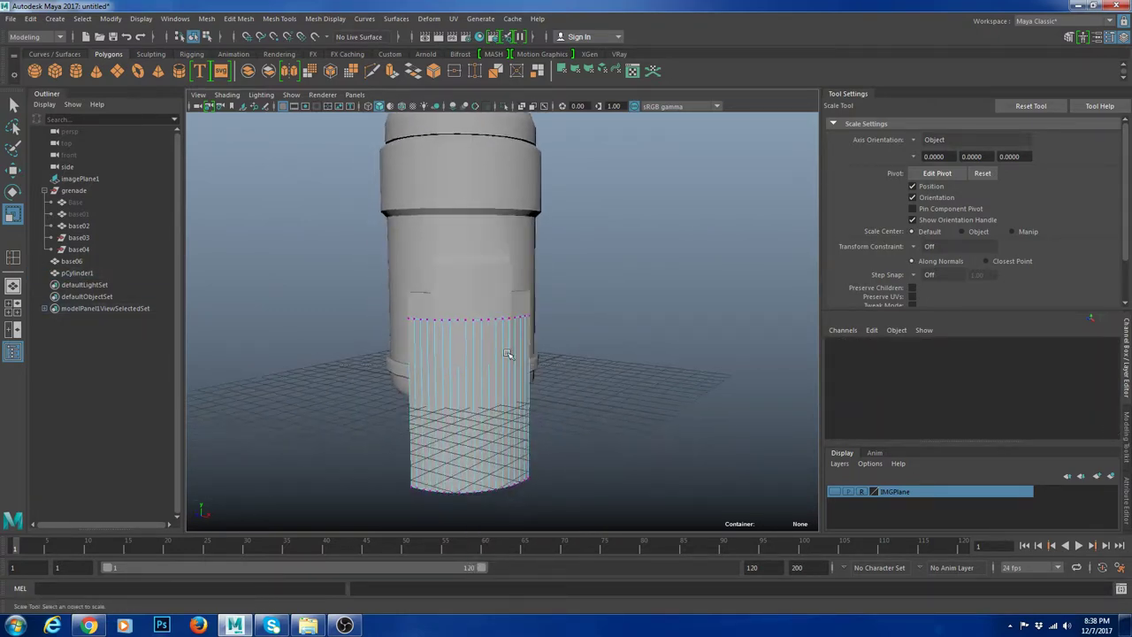
drag(676, 367, 369, 290)
key(w)
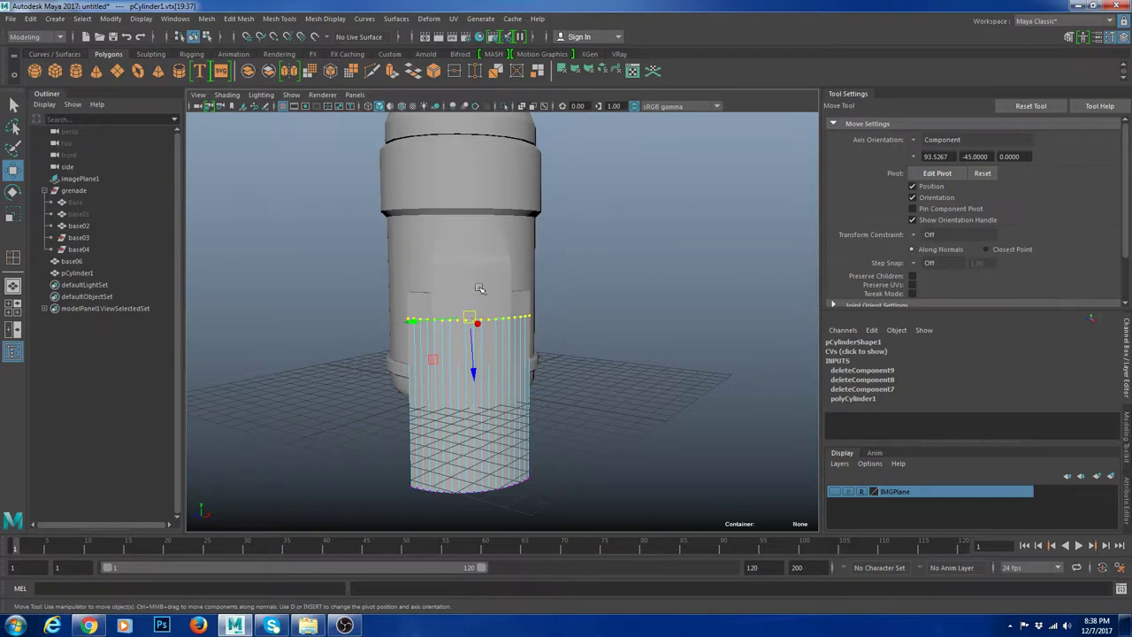
Step: Isolate the quarter cylinder together with the stepped panel in the perspective view
right_drag(478, 300, 481, 354)
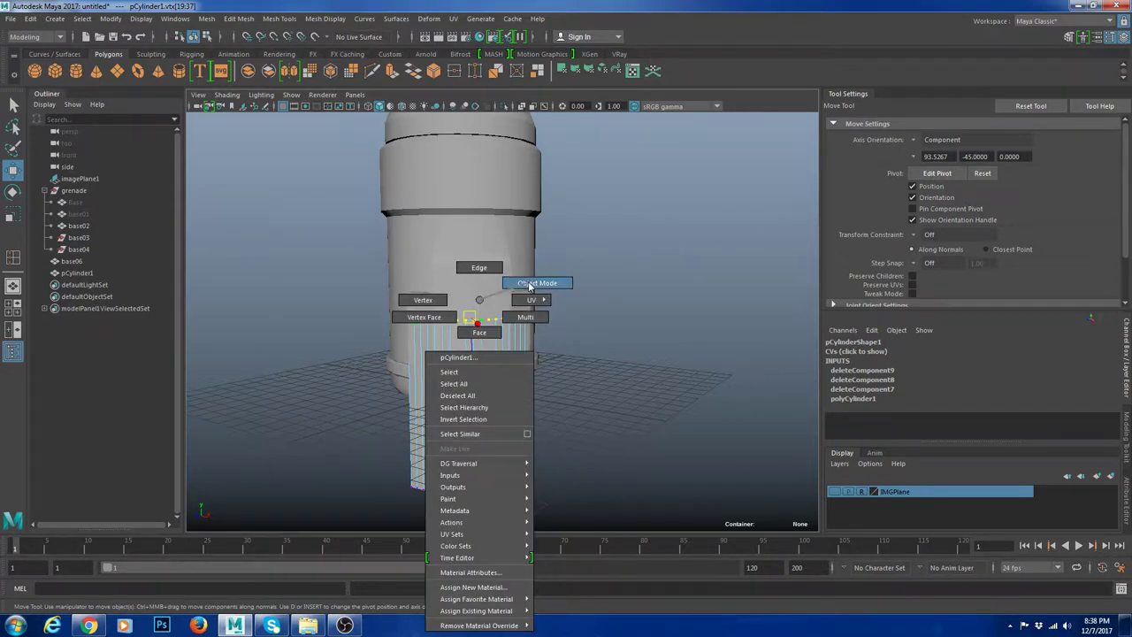
right_drag(529, 285, 533, 284)
click(586, 331)
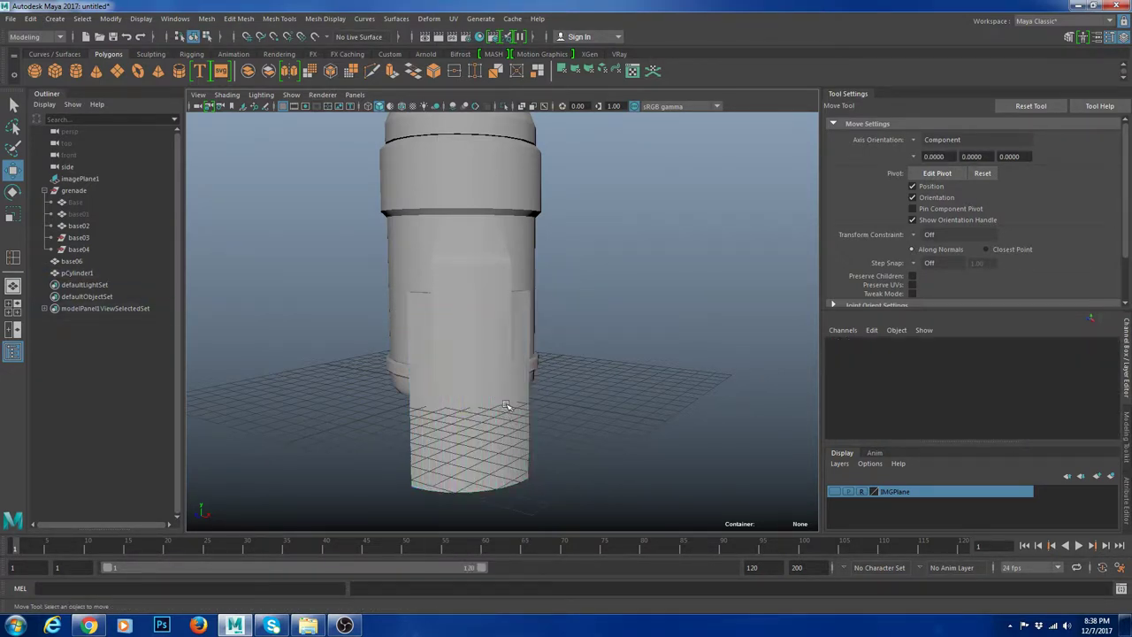
click(511, 404)
shift+click(494, 276)
key(ctrl+1)
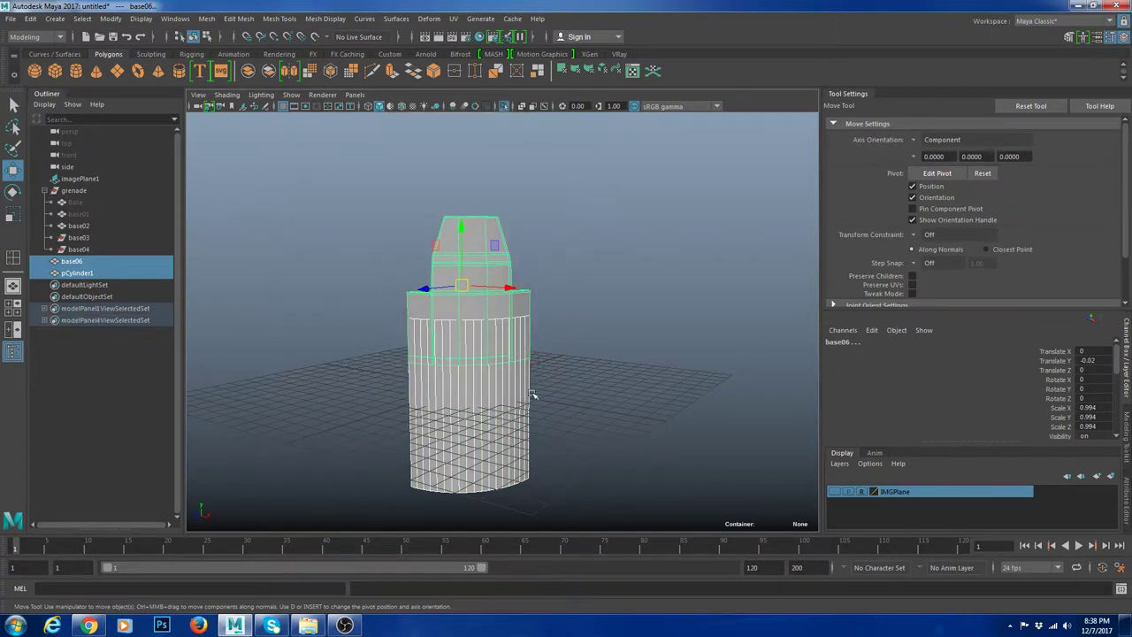
Step: Raise the quarter cylinder's top row of vertices to the panel's top edge with point snapping and World axis orientation
click(534, 396)
click(513, 409)
right_drag(504, 407, 447, 398)
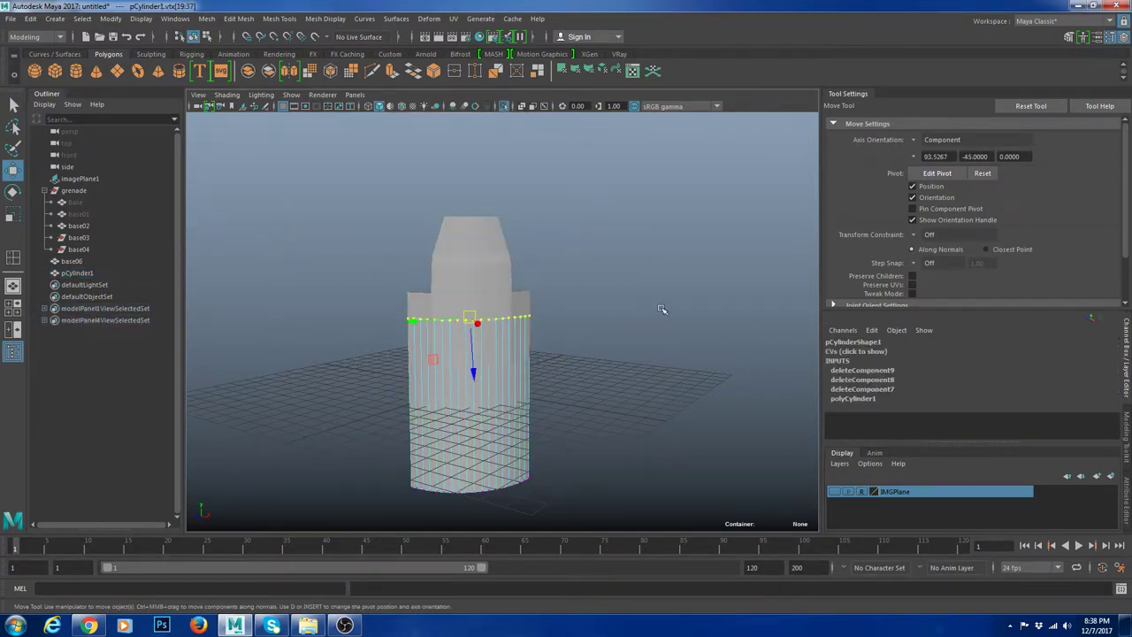
key(w)
drag(661, 310, 617, 314)
drag(472, 268, 497, 180)
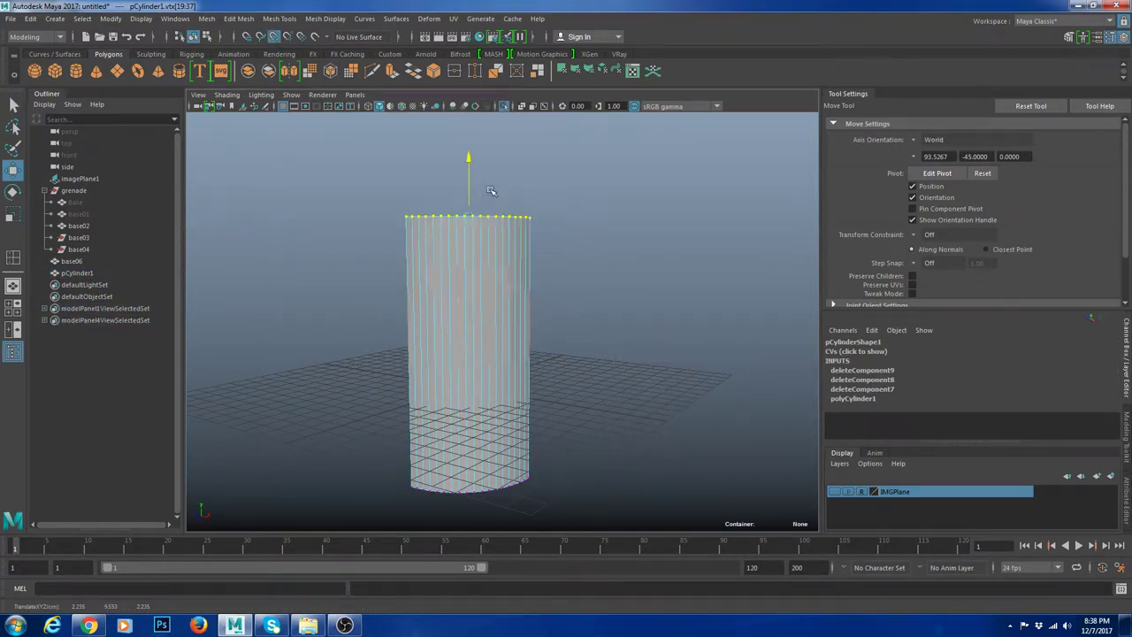
Step: Raise the quarter cylinder's bottom row of vertices to the panel's lower edge with point snapping
drag(327, 389, 548, 509)
alt+drag(476, 427, 614, 434)
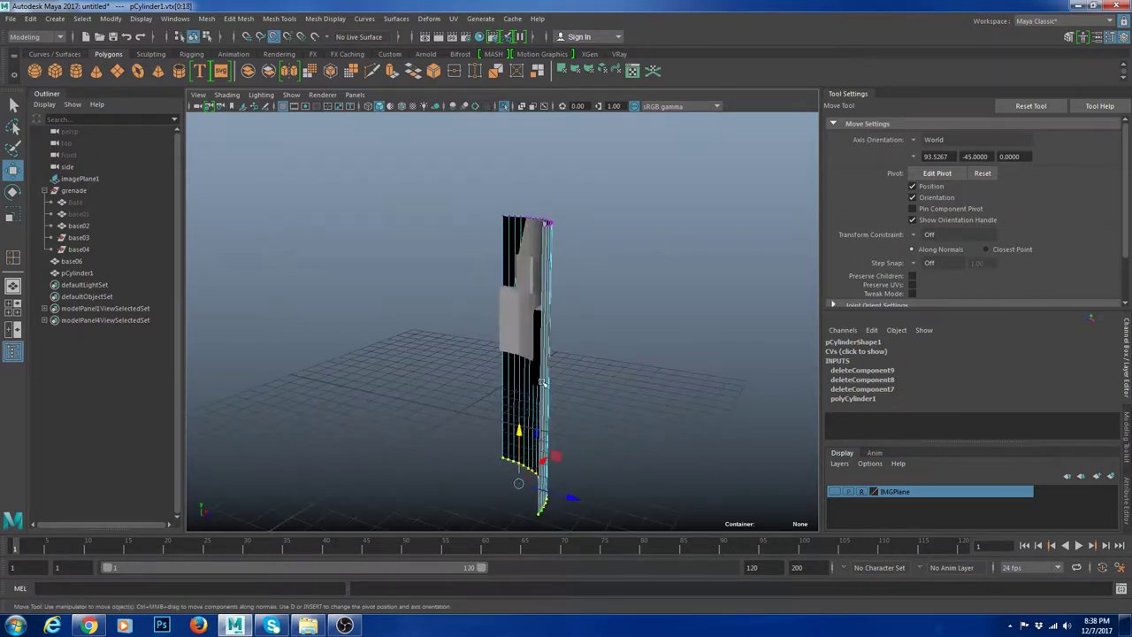
drag(519, 432, 520, 307)
right_click(530, 245)
click(642, 239)
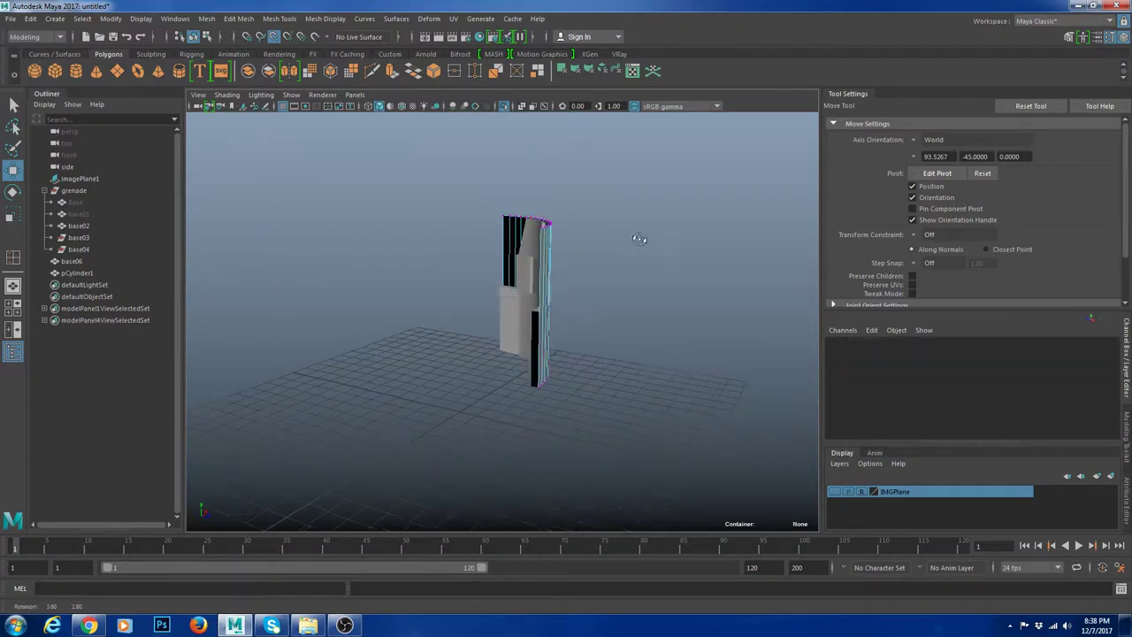
Step: Select the quarter cylinder as an object and examine its alignment with the stepped panel from the inner side
alt+drag(642, 240, 485, 240)
right_drag(519, 276, 593, 238)
alt+drag(593, 238, 637, 265)
scroll(637, 265, up, 5)
click(727, 169)
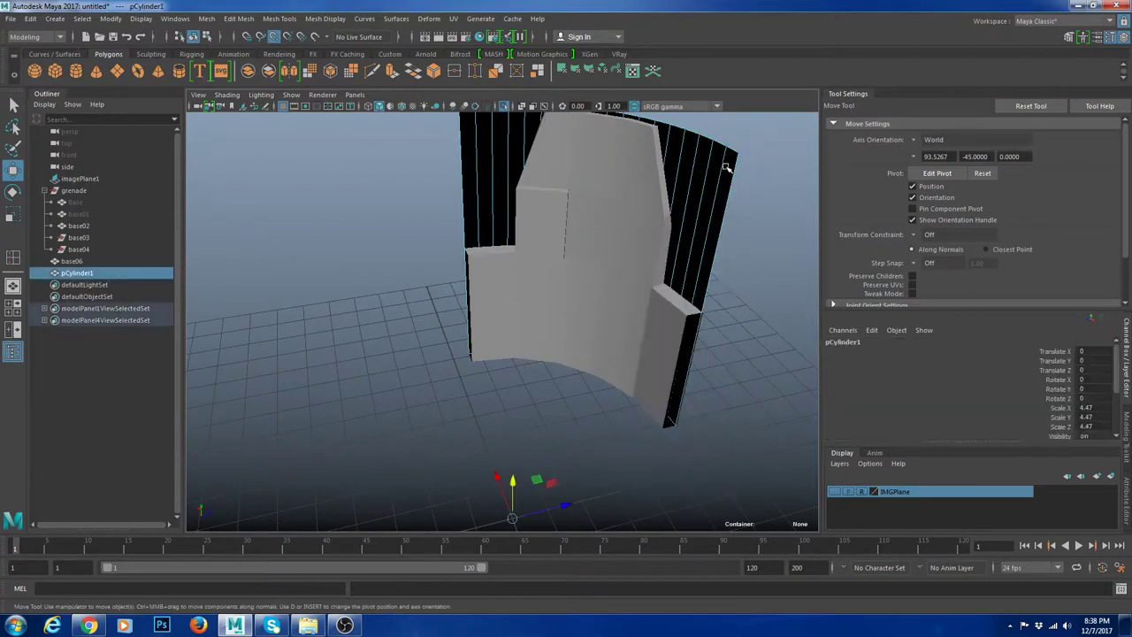
alt+middle_drag(725, 174, 630, 293)
mouse_move(629, 293)
alt+mouse_down()
mouse_move(695, 253)
mouse_move(642, 275)
alt+mouse_up()
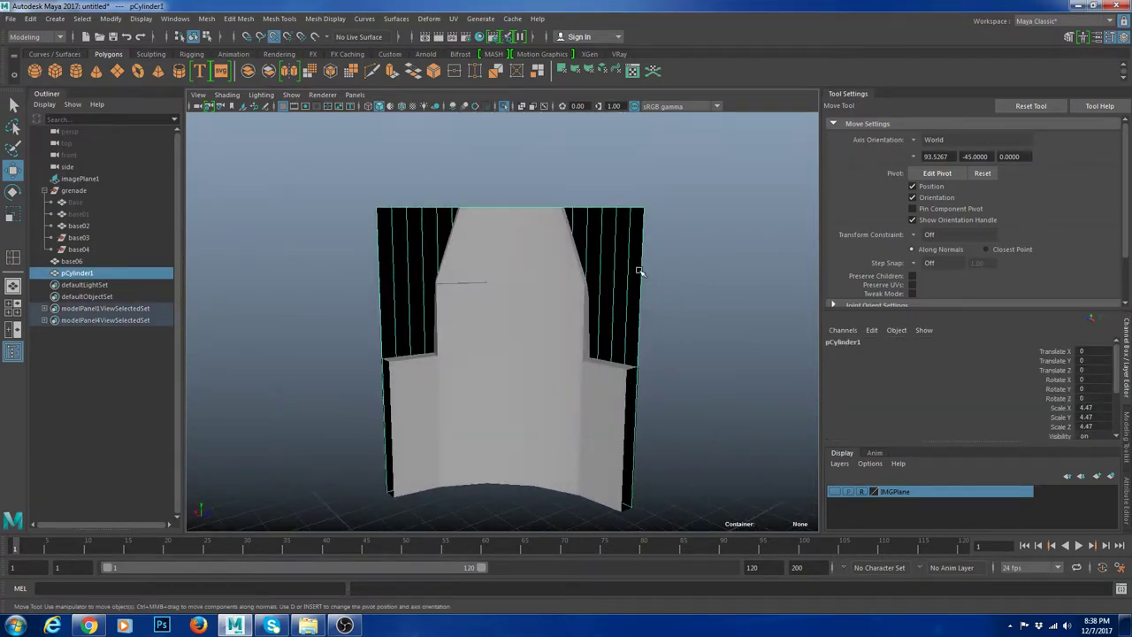
Step: Insert a horizontal edge loop on the quarter cylinder level with the panel's lower step and return to object selection
shift+right_drag(637, 270, 630, 370)
drag(629, 369, 639, 366)
key(w)
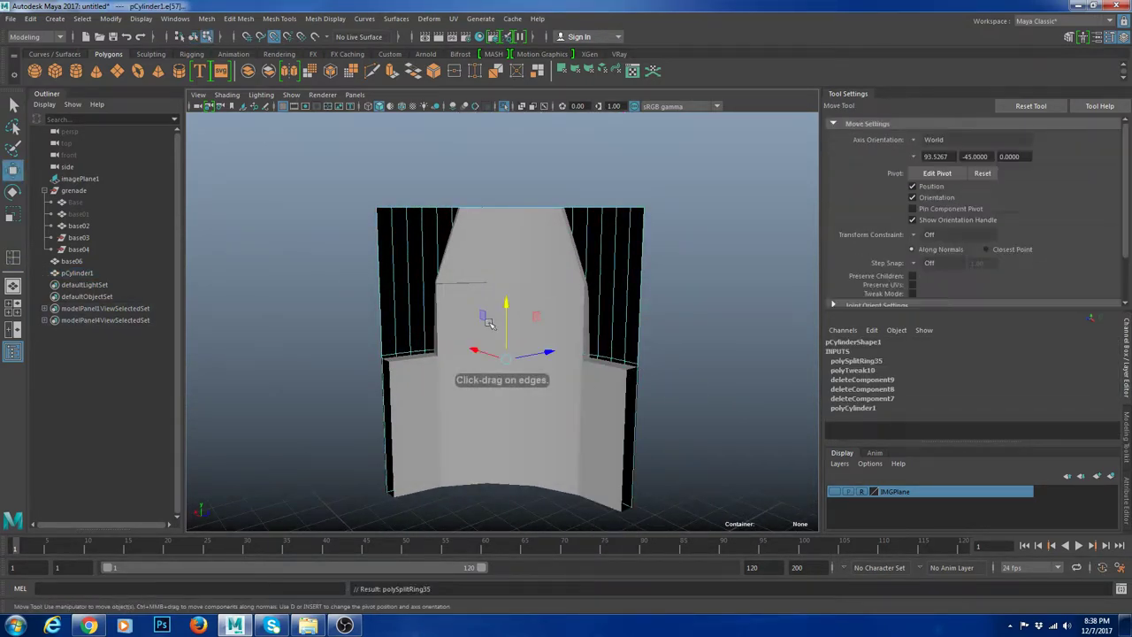
alt+drag(536, 375, 437, 380)
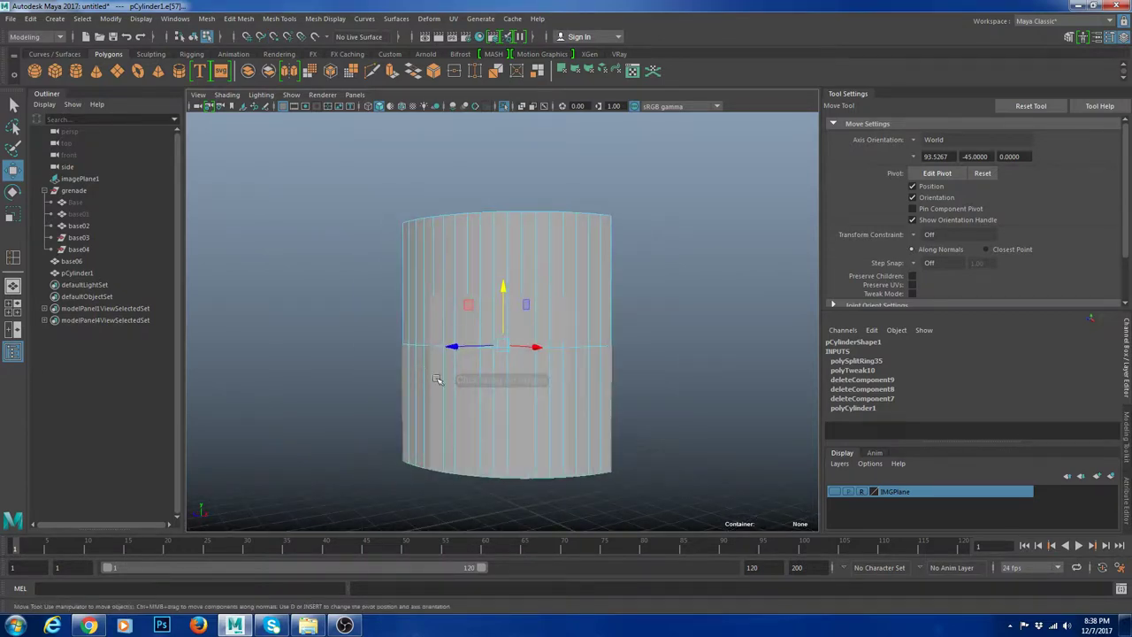
right_drag(424, 296, 457, 250)
alt+drag(441, 367, 487, 409)
click(408, 331)
click(410, 333)
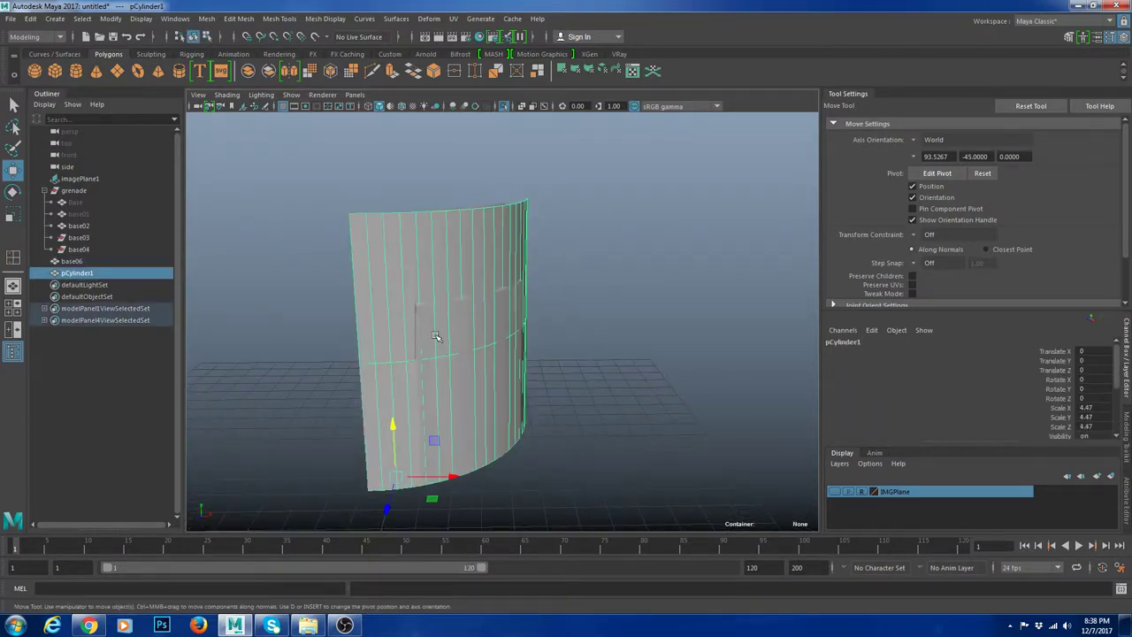
Step: Preview the old stepped panel smoothed and move it aside about 3 units along X to compare it with the quarter cylinder
click(465, 389)
key(3)
alt+drag(517, 352, 522, 377)
drag(449, 307, 544, 330)
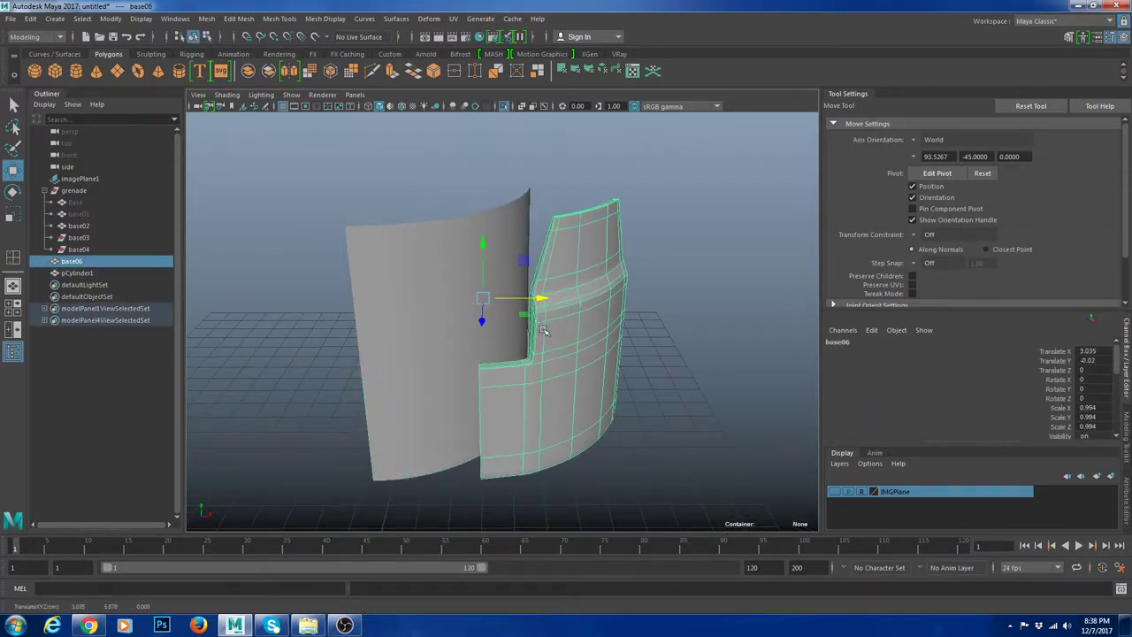
alt+drag(612, 389, 546, 412)
click(759, 380)
alt+drag(758, 380, 603, 382)
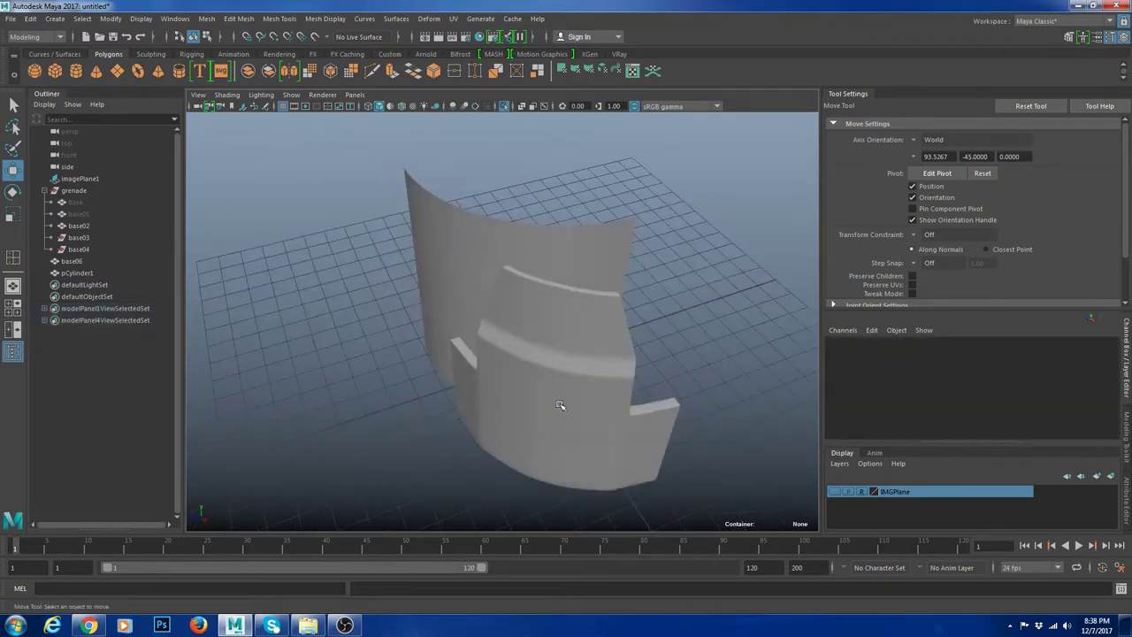
Step: Undo the stepped panel's sideways move
key(ctrl+z)
click(717, 443)
key(ctrl+z)
click(719, 443)
key(ctrl+z)
key(ctrl+z)
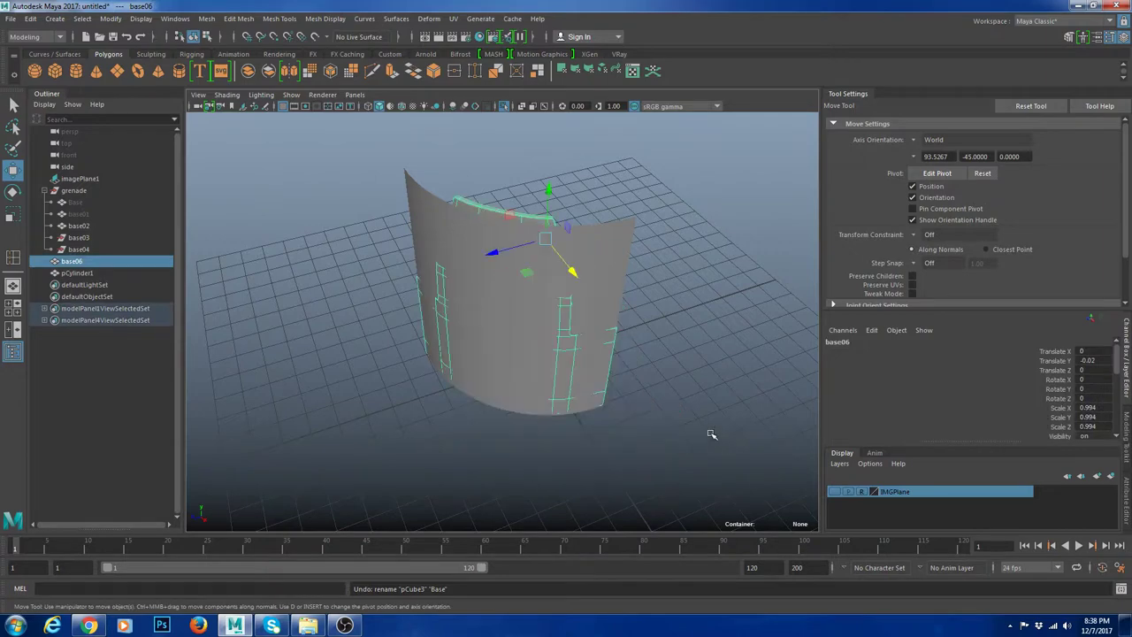
Step: Inspect the overlapping pieces and return them to the unsmoothed display
click(713, 432)
click(593, 310)
alt+drag(576, 398, 635, 372)
click(635, 362)
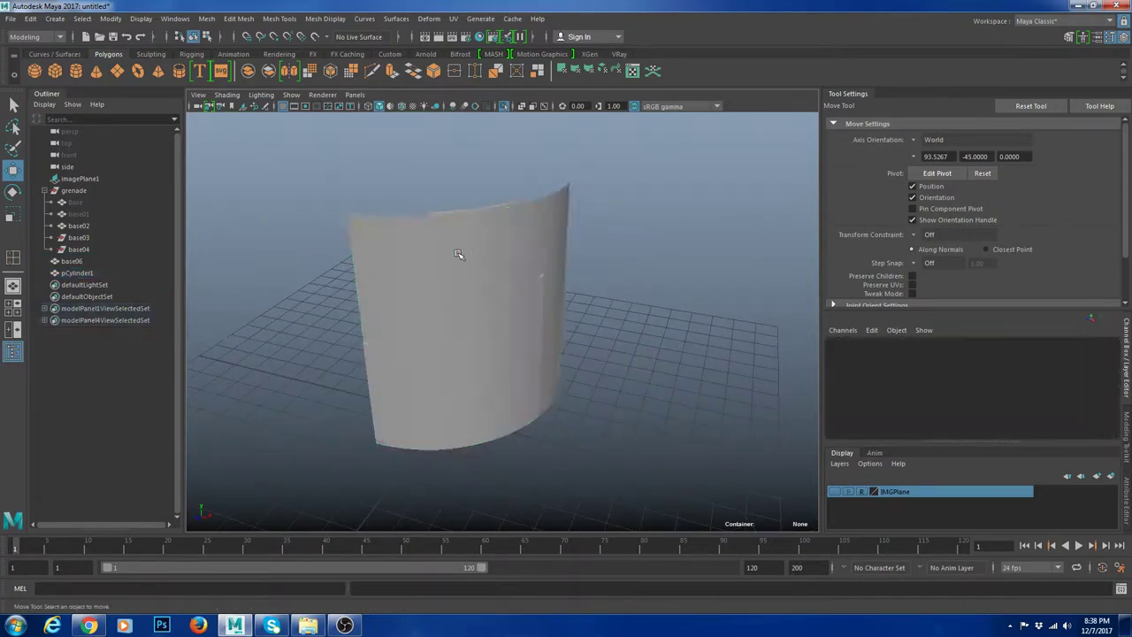
click(460, 255)
mouse_move(460, 254)
alt+mouse_down()
mouse_move(539, 265)
mouse_move(532, 277)
mouse_move(714, 286)
mouse_move(645, 273)
alt+mouse_up()
click(532, 326)
key(1)
Step: Insert a second horizontal edge loop on the quarter cylinder level with the panel's upper step
click(616, 316)
alt+drag(616, 316, 557, 298)
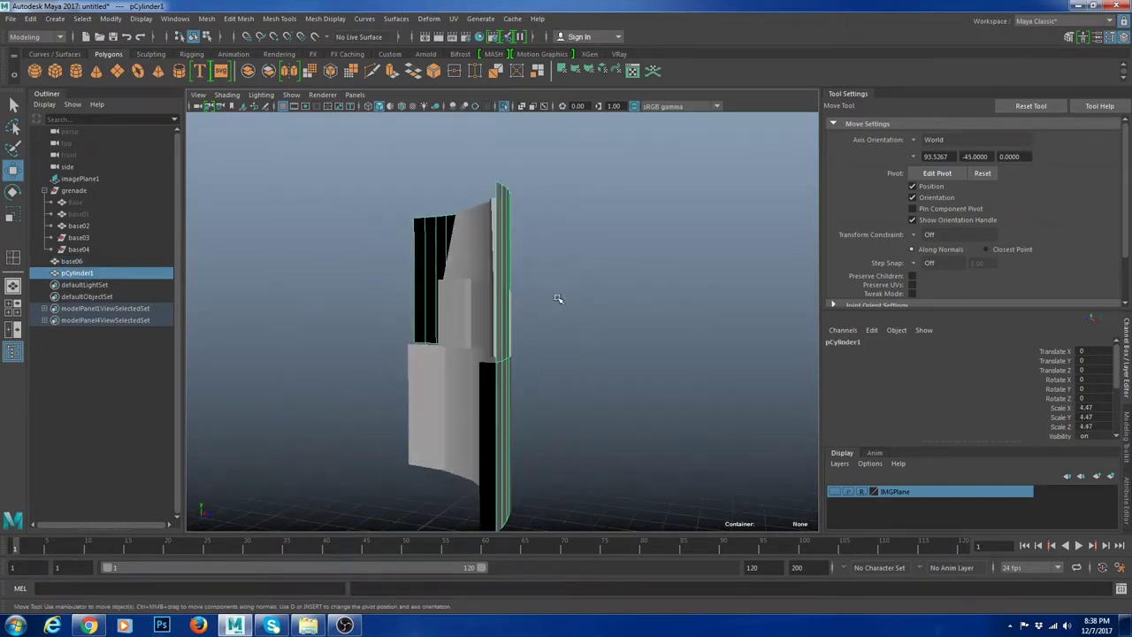
key(g)
alt+drag(504, 331, 581, 340)
alt+right_drag(581, 340, 657, 290)
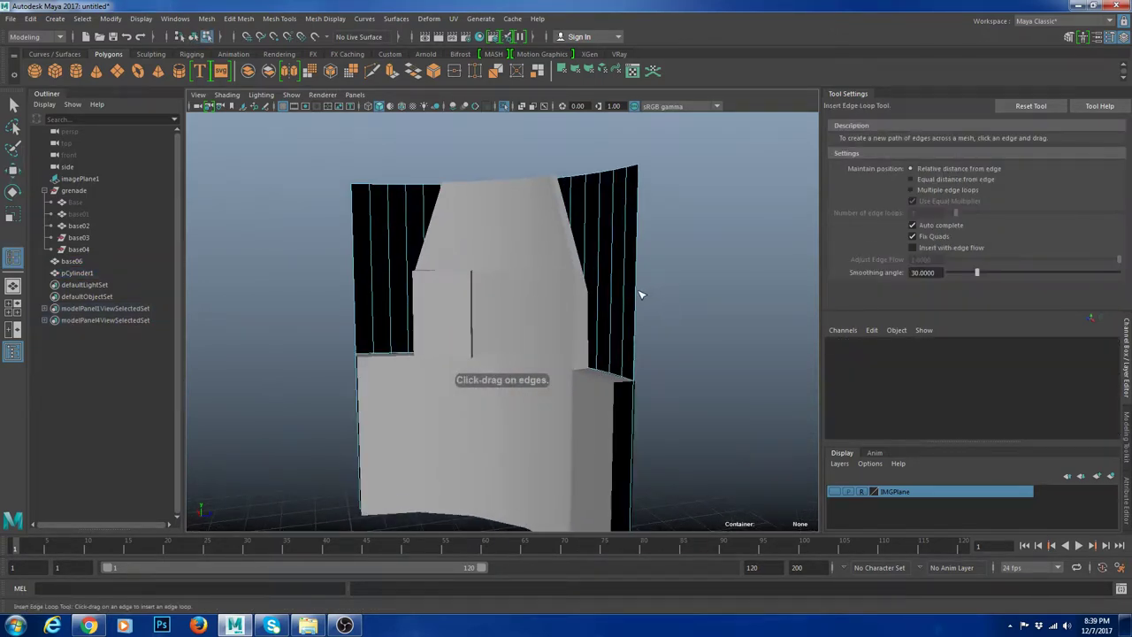
click(640, 296)
alt+drag(637, 296, 655, 365)
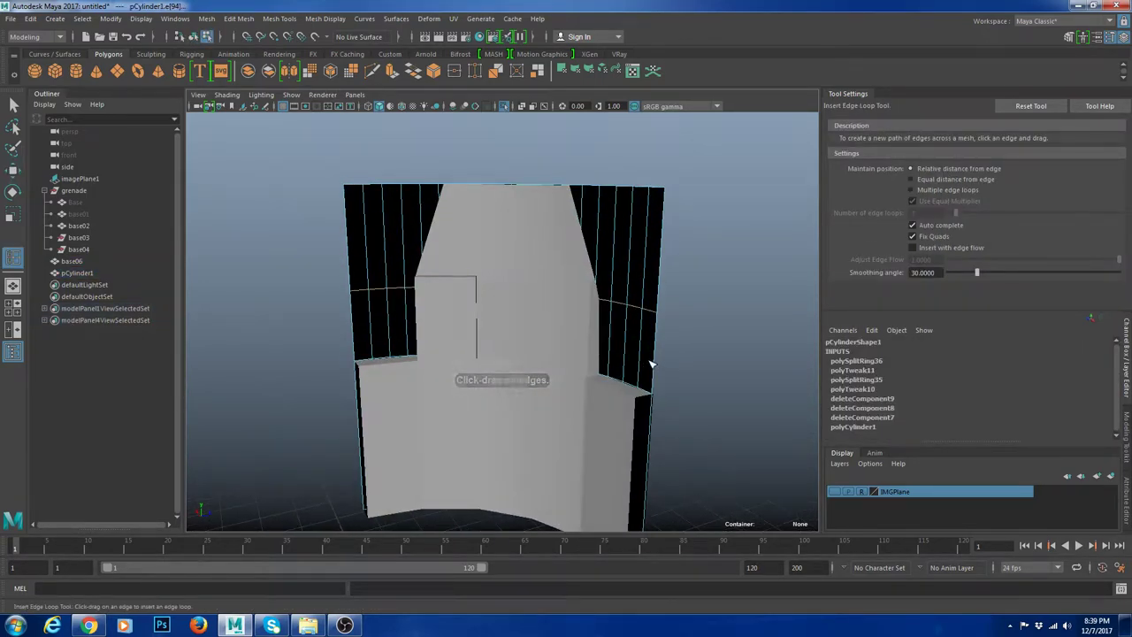
Step: Delete the four outer faces of the quarter cylinder's top row on one side
key(w)
right_drag(590, 220, 619, 201)
alt+drag(606, 250, 652, 222)
right_drag(652, 221, 645, 252)
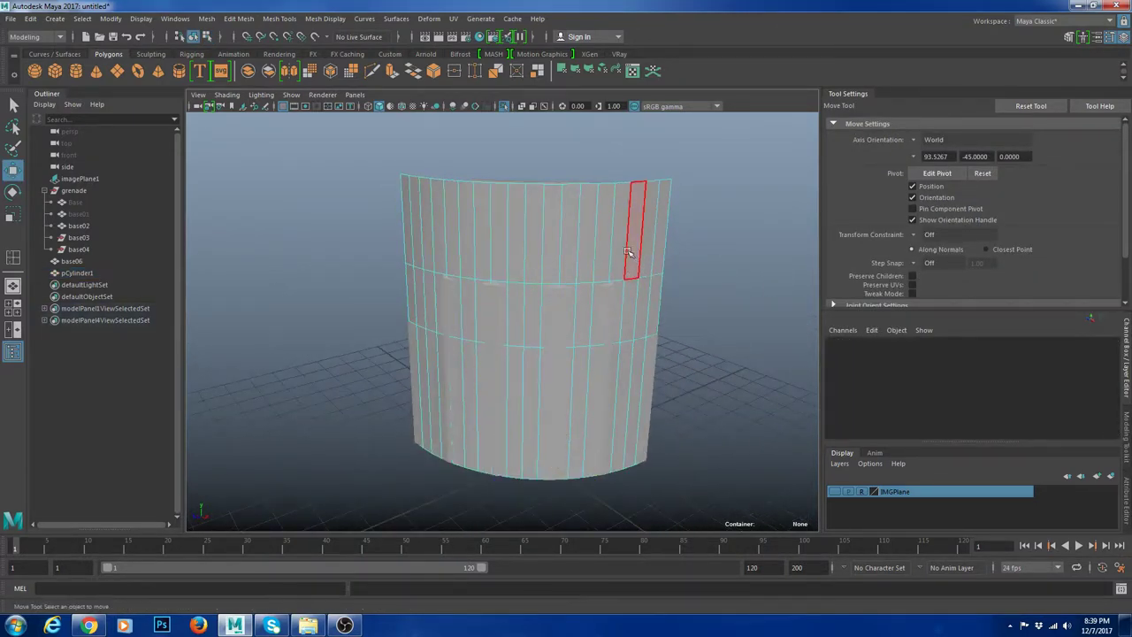
alt+drag(626, 249, 595, 299)
click(604, 252)
key(Delete)
click(629, 242)
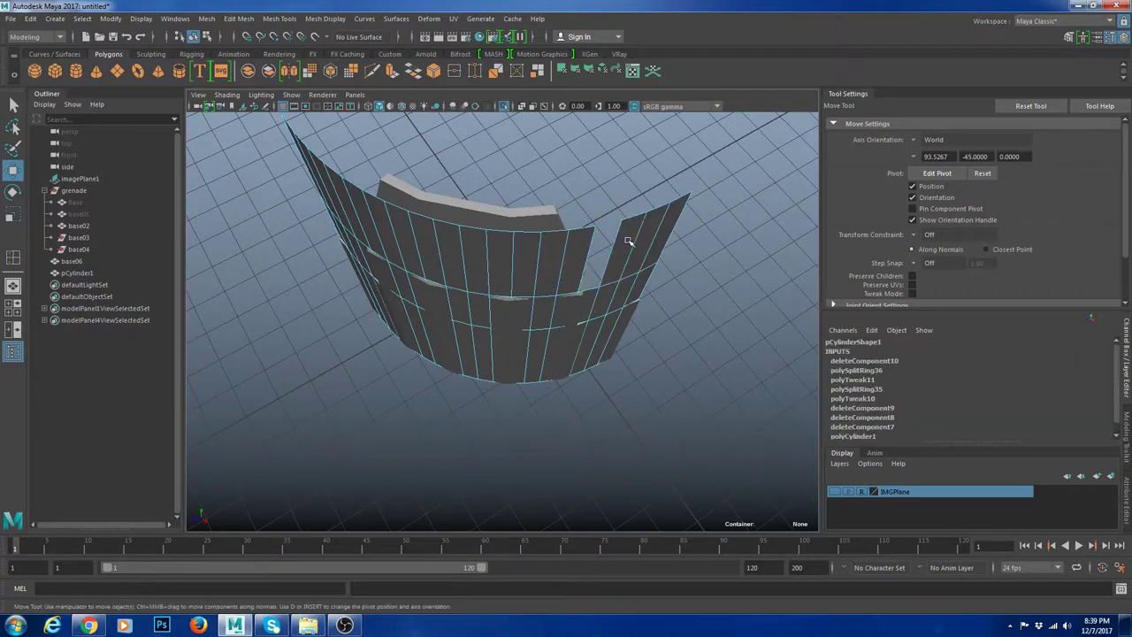
key(Delete)
click(659, 230)
key(Delete)
click(649, 233)
key(Delete)
Step: Delete the four outer faces of the top row on the opposite side to match
alt+drag(546, 265, 406, 255)
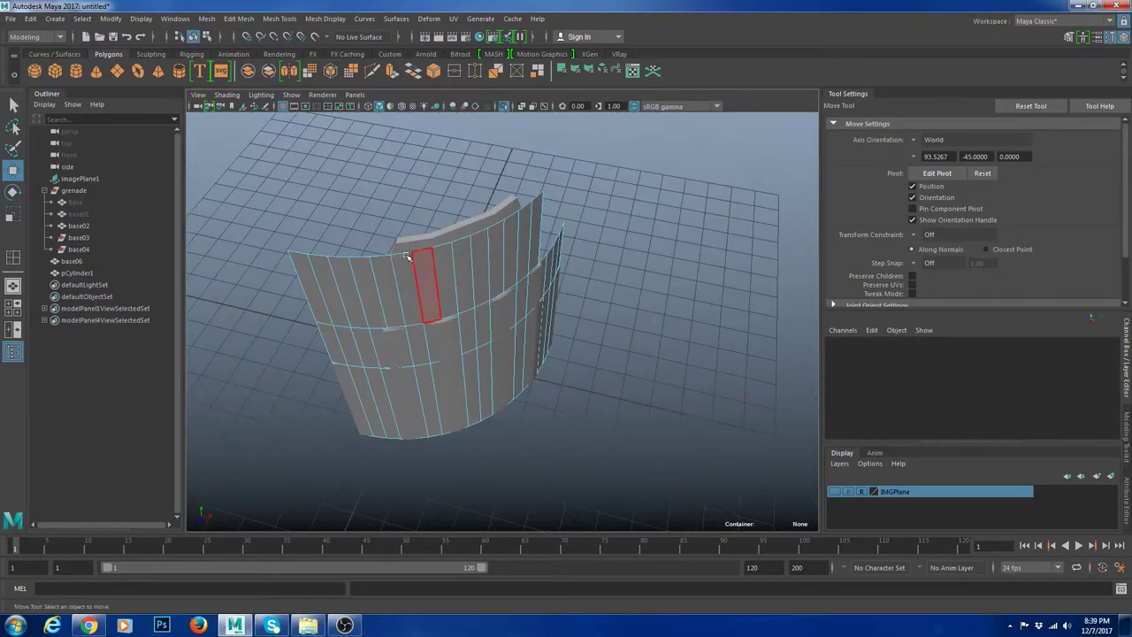
click(364, 276)
key(Delete)
click(346, 279)
key(Delete)
click(328, 284)
key(Delete)
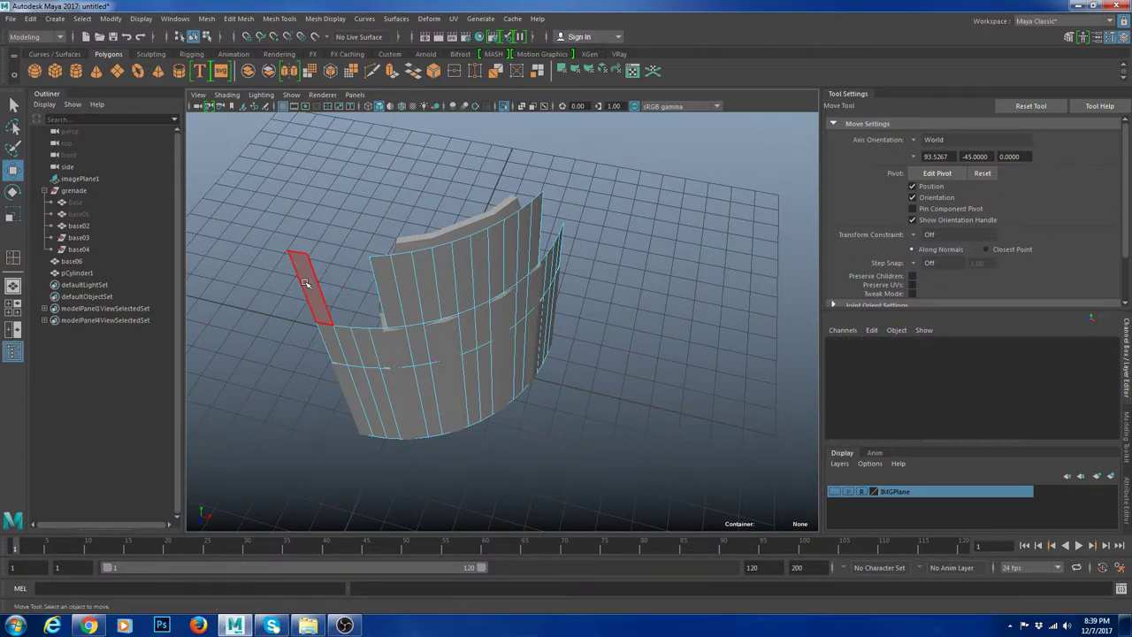
click(309, 285)
key(Delete)
scroll(469, 290, down, 5)
scroll(462, 267, up, 5)
alt+drag(473, 303, 477, 253)
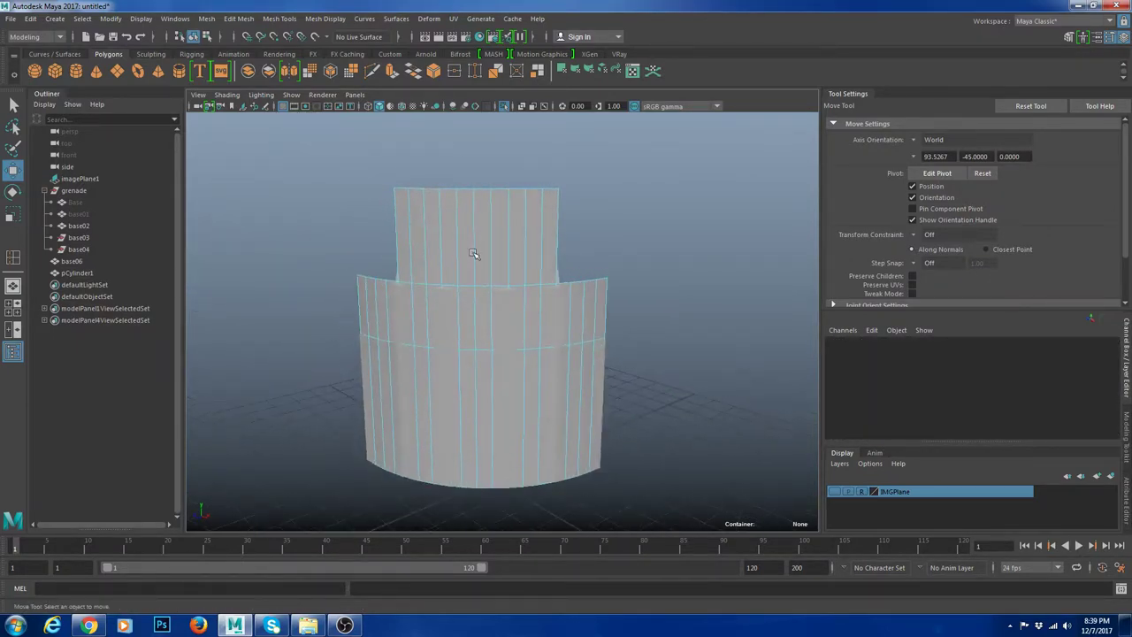
alt+middle_drag(478, 253, 493, 311)
click(456, 251)
alt+drag(458, 246, 485, 296)
click(593, 249)
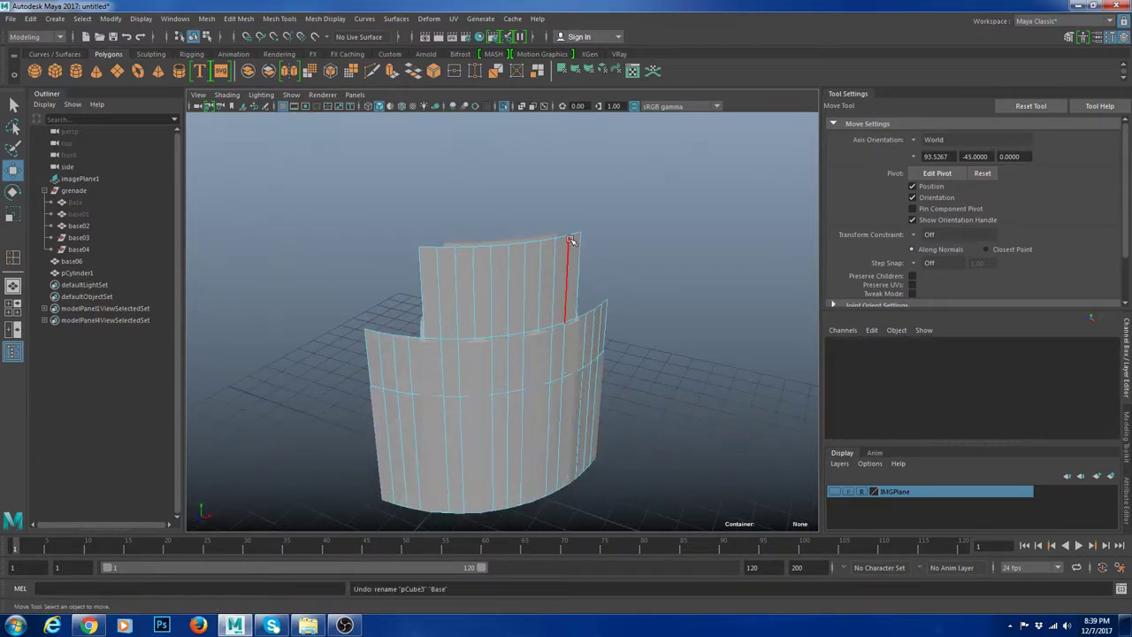
right_drag(567, 254, 593, 244)
alt+drag(594, 244, 590, 234)
click(574, 273)
right_drag(575, 273, 590, 237)
click(576, 236)
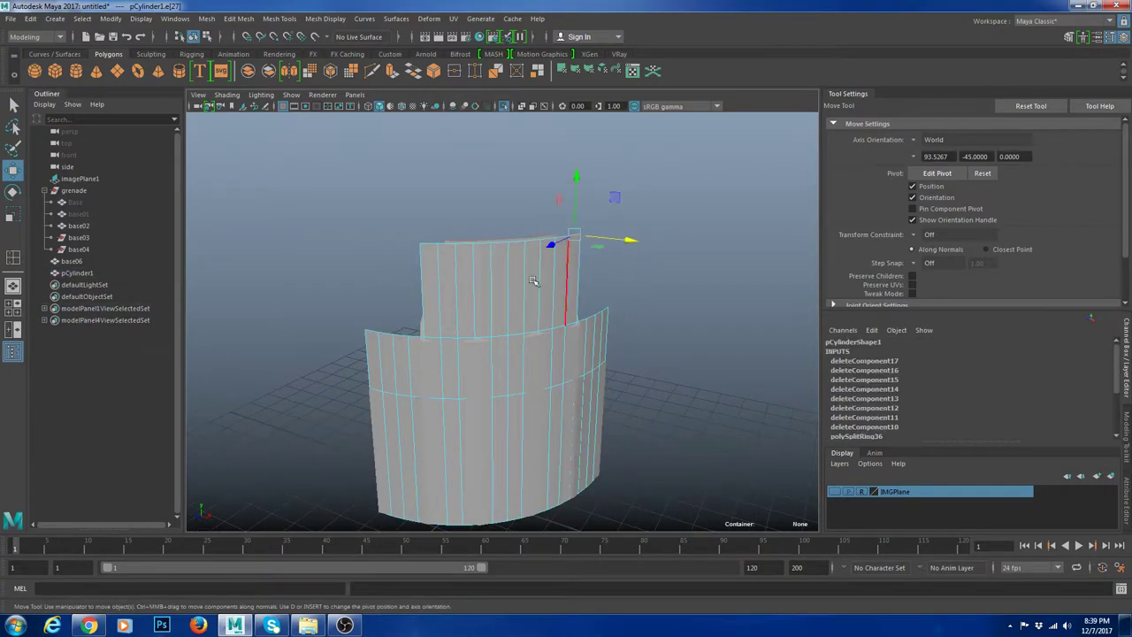
shift+click(434, 242)
alt+drag(482, 265, 559, 297)
right_drag(598, 248, 616, 232)
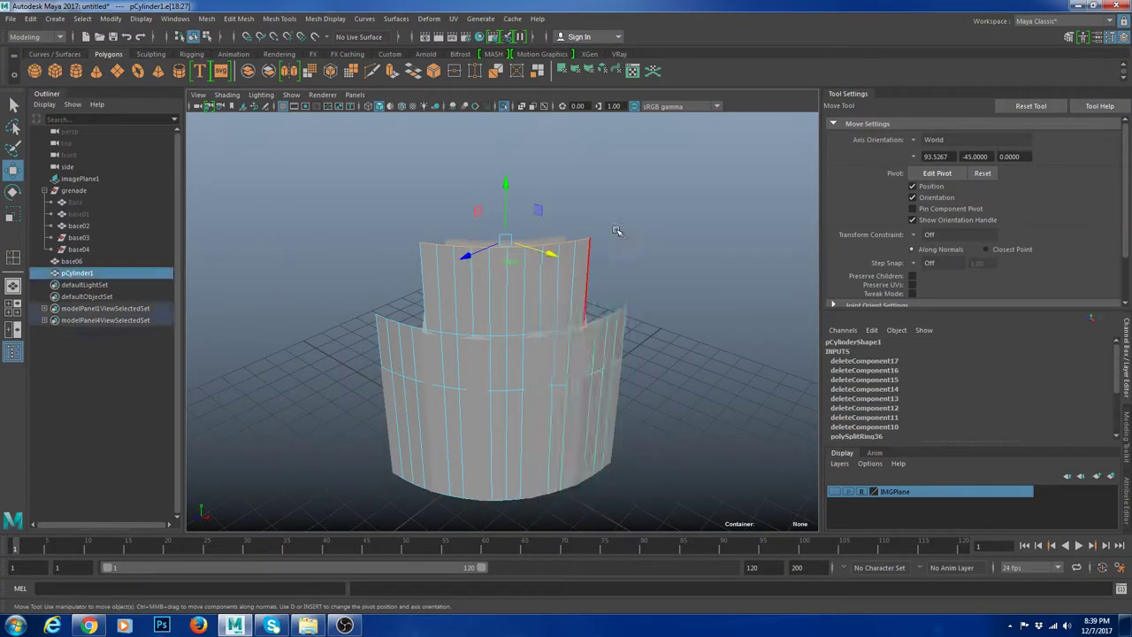
click(642, 213)
Step: Examine how the trimmed quarter cylinder fits the old stepped panel from several angles
alt+drag(597, 301, 578, 263)
click(578, 264)
alt+right_drag(578, 264, 678, 262)
alt+drag(703, 245, 659, 345)
click(695, 341)
alt+right_drag(659, 345, 522, 310)
click(511, 304)
alt+drag(647, 364, 665, 367)
click(658, 361)
click(493, 290)
alt+drag(479, 325, 612, 332)
alt+drag(539, 332, 680, 333)
alt+right_drag(680, 334, 734, 314)
Step: Delete the outer faces of the quarter cylinder's middle row on both sides to form the lower step
alt+drag(619, 281, 388, 288)
key(F11)
click(418, 309)
shift+click(402, 308)
shift+click(383, 307)
alt+drag(455, 307, 573, 297)
shift+click(636, 305)
key(Delete)
Step: Delete the outermost remaining face at each end of the quarter cylinder's top row
right_drag(517, 213, 566, 175)
alt+drag(541, 204, 502, 207)
key(F8)
click(453, 210)
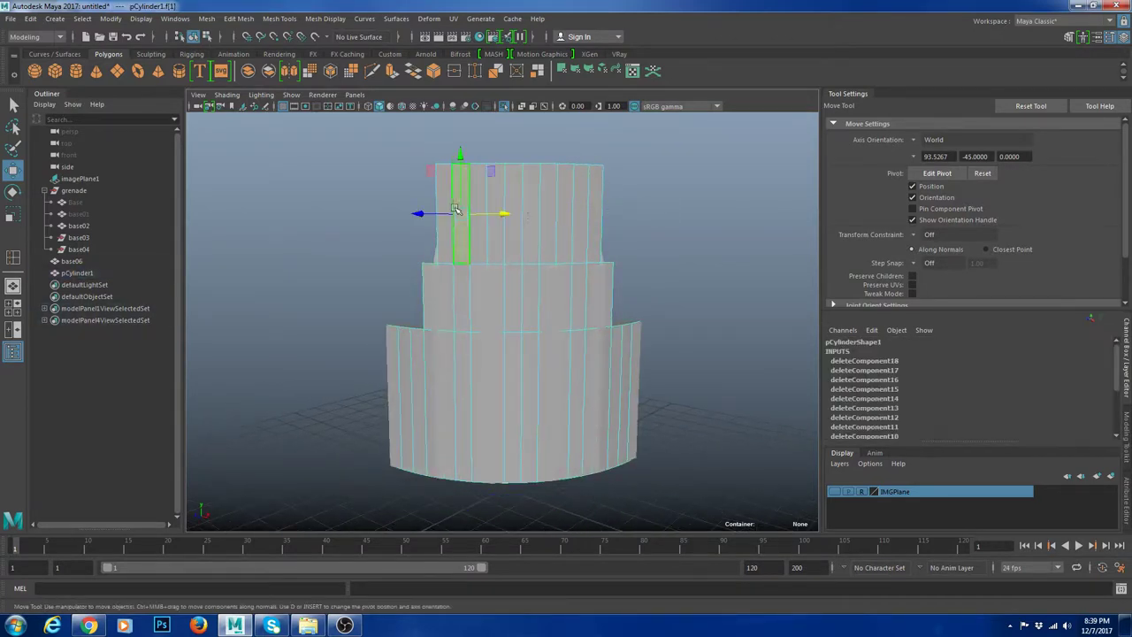
shift+click(594, 233)
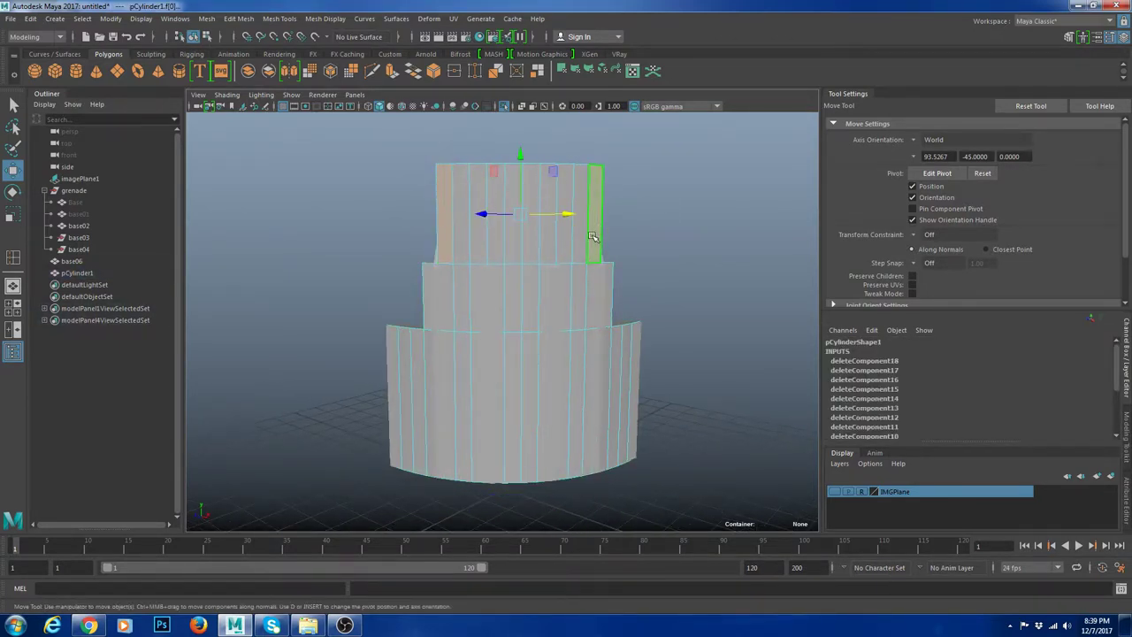
key(Delete)
Step: Return to object selection and isolate the trimmed quarter cylinder without the old panel
alt+drag(606, 234, 553, 243)
right_drag(533, 207, 594, 189)
click(652, 289)
scroll(652, 289, down, 3)
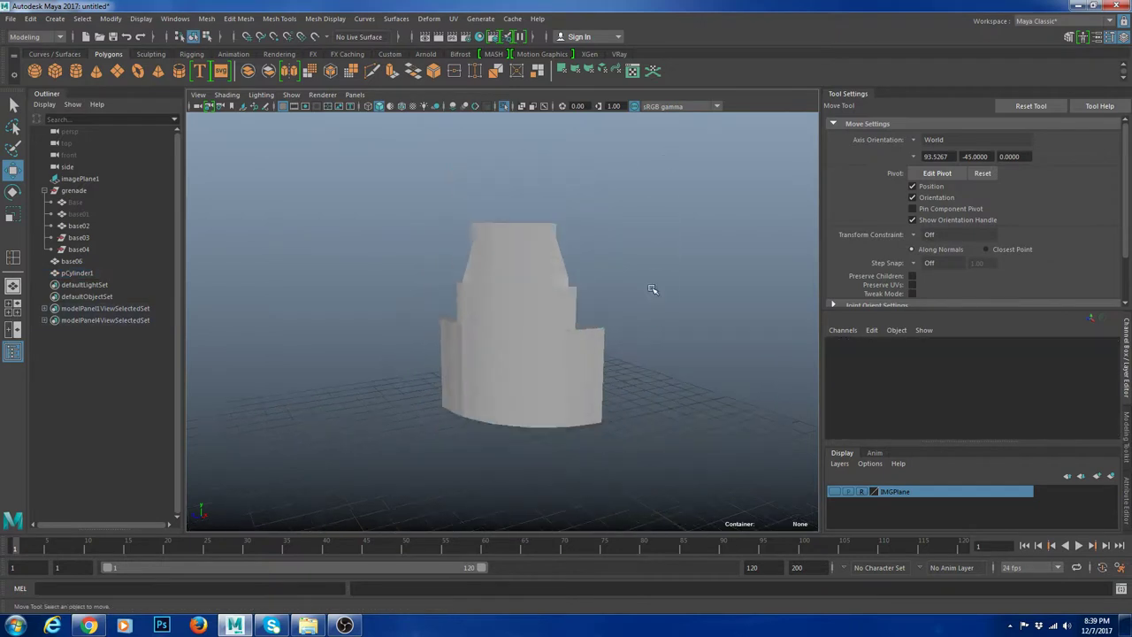
alt+drag(651, 289, 620, 360)
click(570, 361)
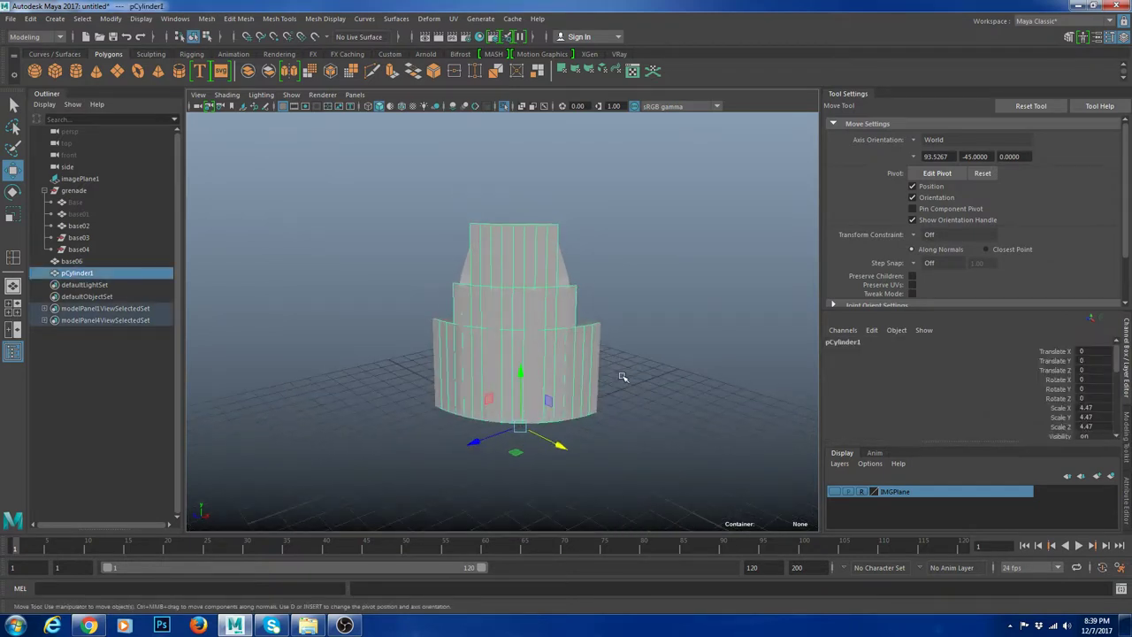
click(665, 341)
click(557, 328)
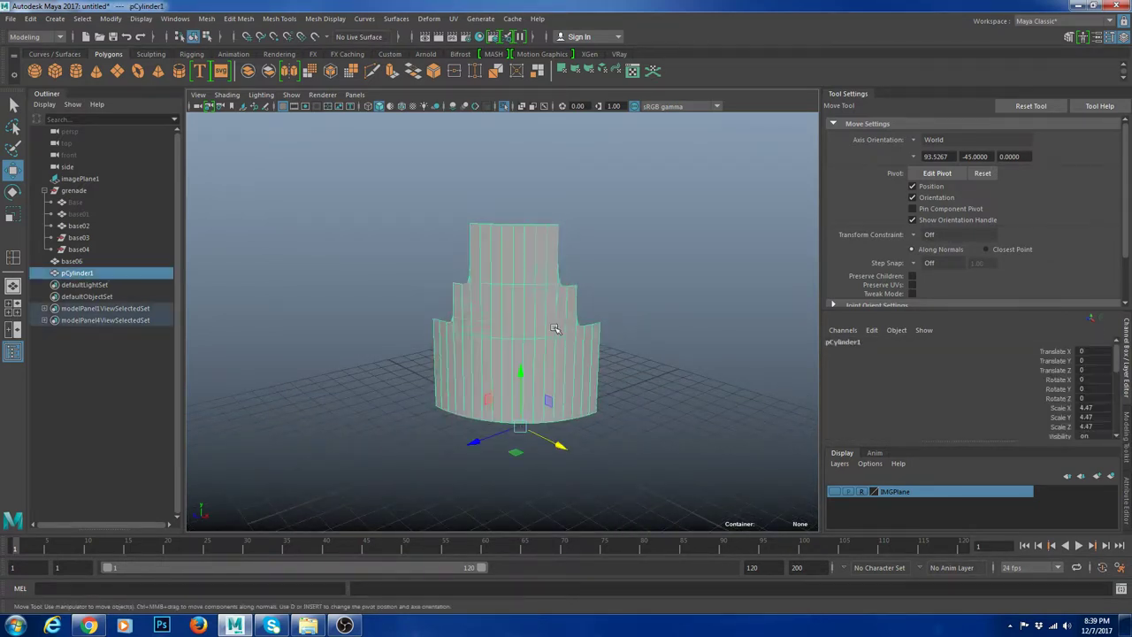
key(1)
scroll(523, 327, up, 5)
alt+drag(523, 327, 537, 320)
shift+right_drag(495, 247, 513, 208)
key(w)
shift+right_drag(455, 243, 402, 249)
key(w)
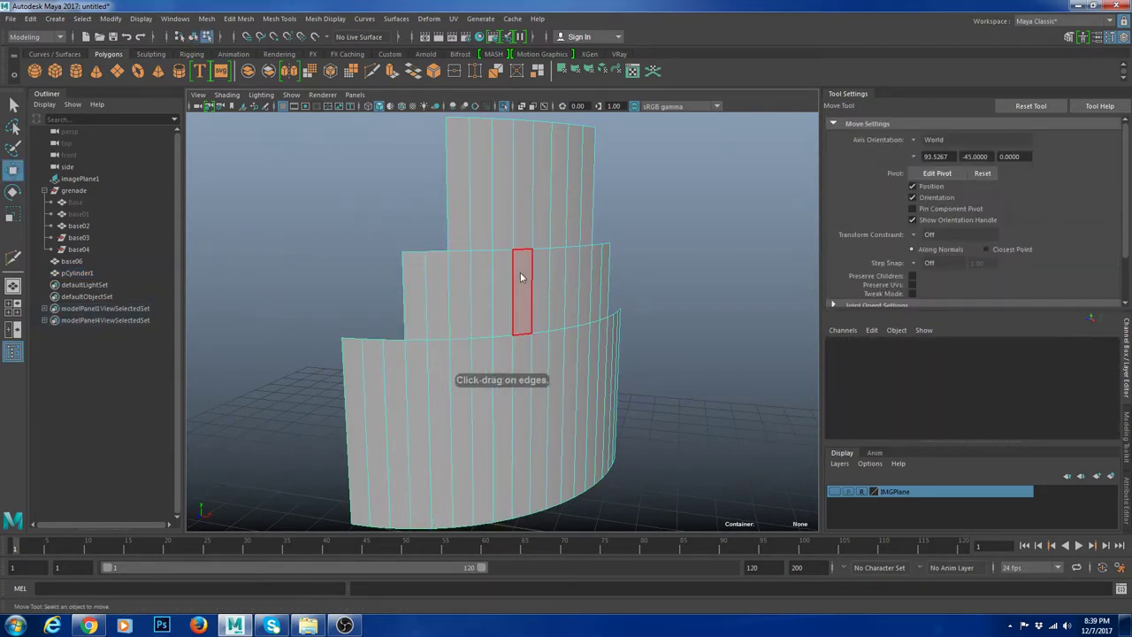
right_drag(521, 278, 563, 228)
alt+drag(549, 308, 486, 321)
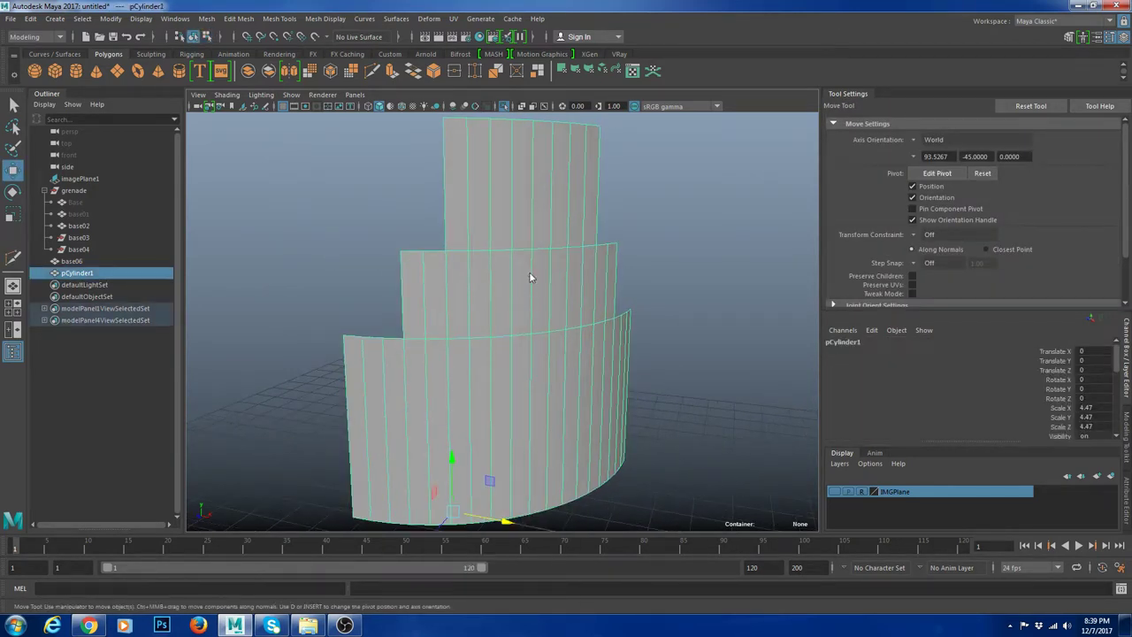
shift+right_drag(529, 276, 424, 345)
key(w)
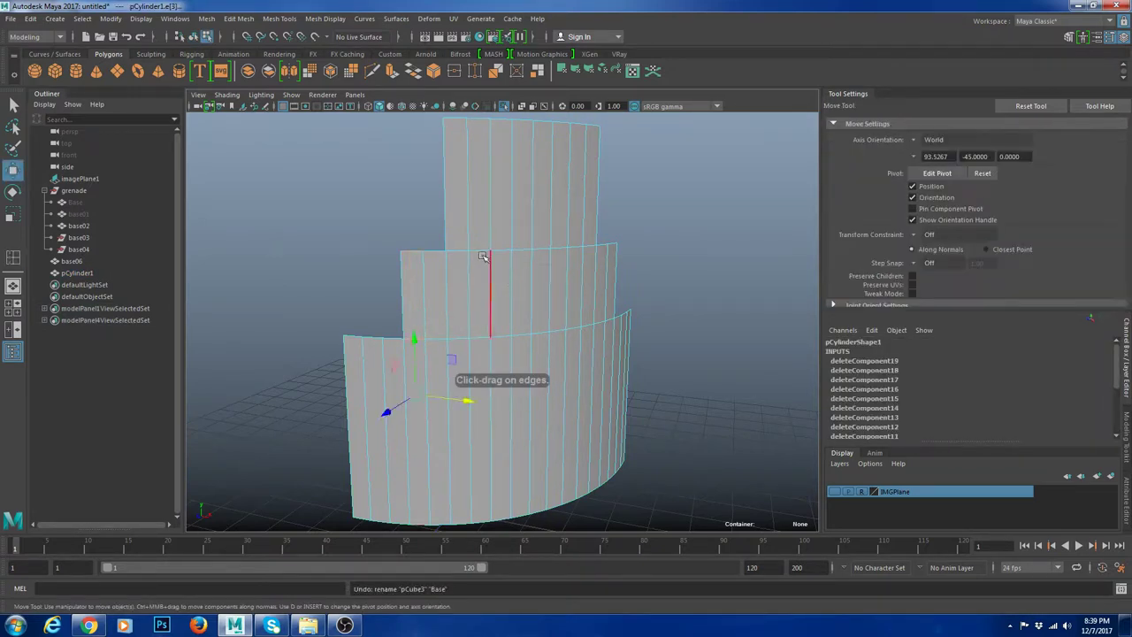
Step: Cut diagonal edges across the outermost faces on both sides of the middle and top rows with Multi-Cut
right_drag(488, 257, 477, 225)
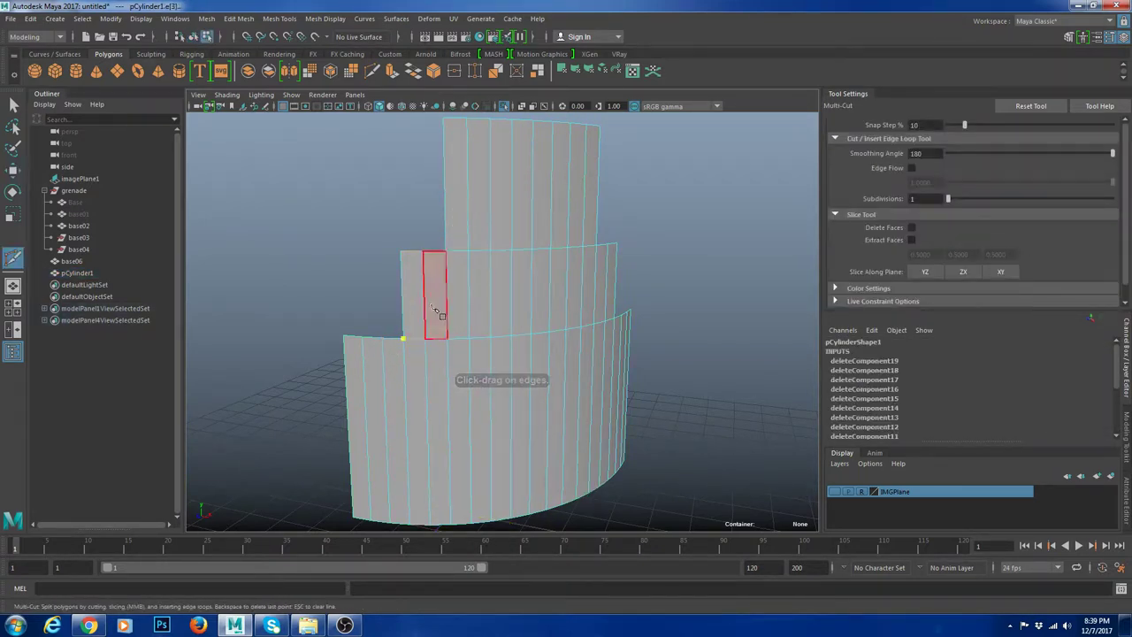
right_click(511, 352)
alt+drag(571, 352, 610, 294)
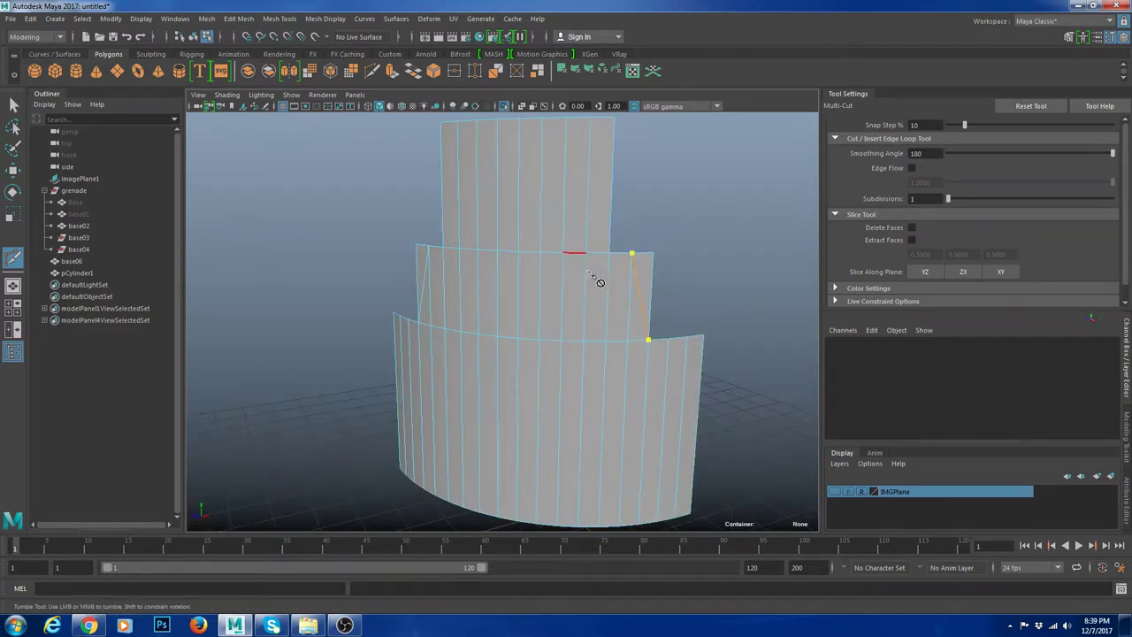
alt+middle_drag(629, 274, 612, 343)
drag(584, 195, 525, 189)
alt+drag(537, 281, 612, 310)
key(Return)
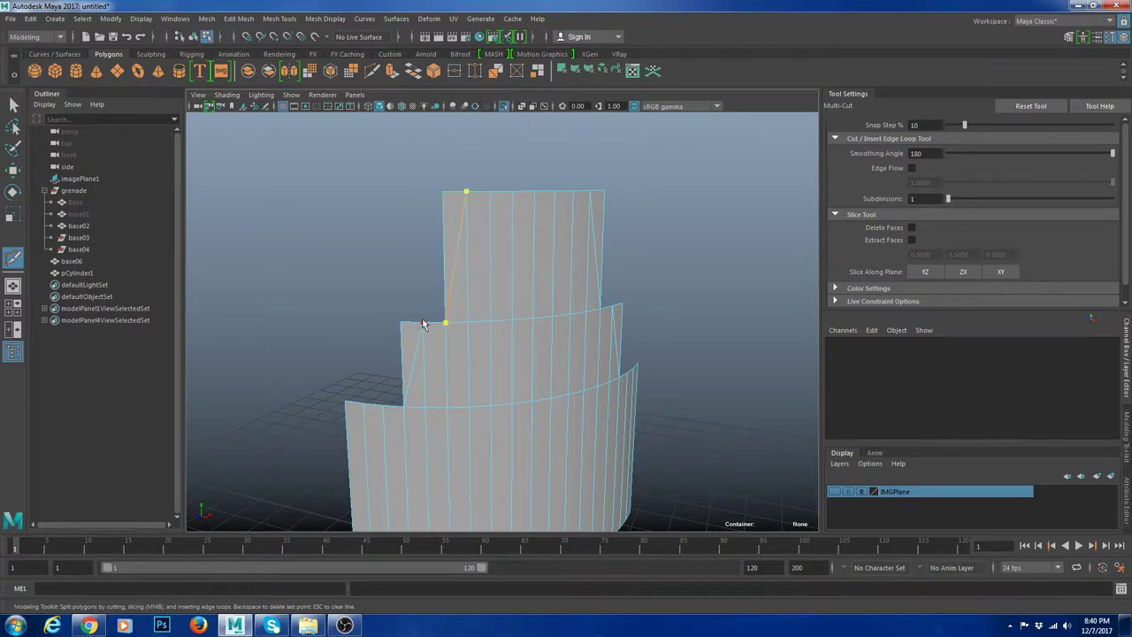
Step: Delete the four outer triangular faces beside the diagonal cuts to taper the middle and top rows
key(w)
click(450, 254)
shift+click(599, 199)
alt+drag(652, 309, 606, 320)
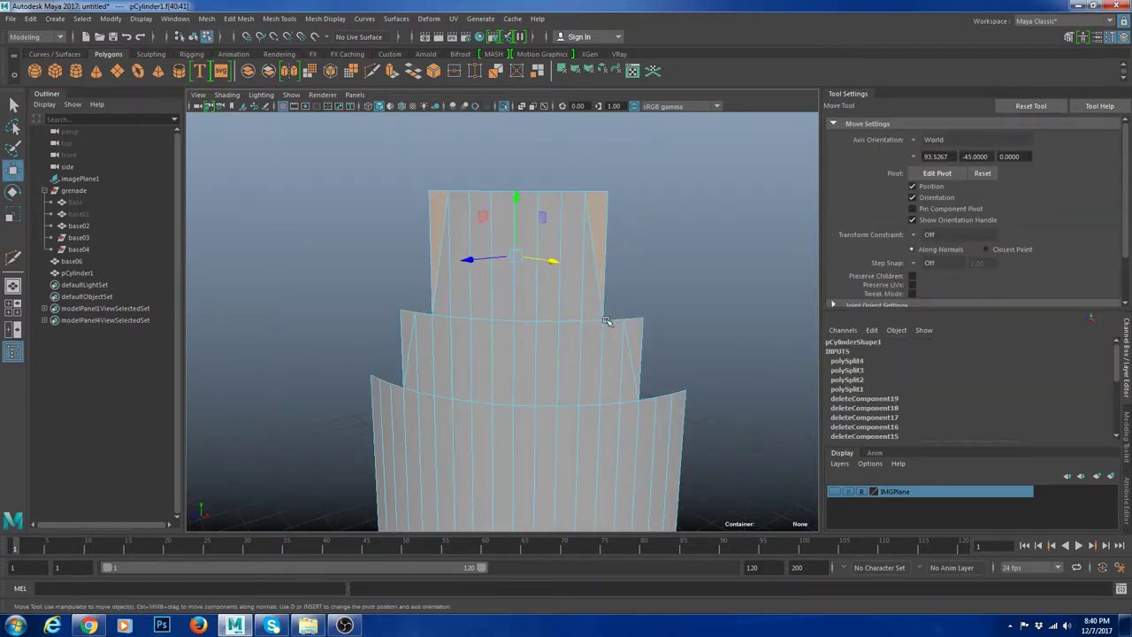
shift+click(634, 331)
shift+click(410, 324)
key(Delete)
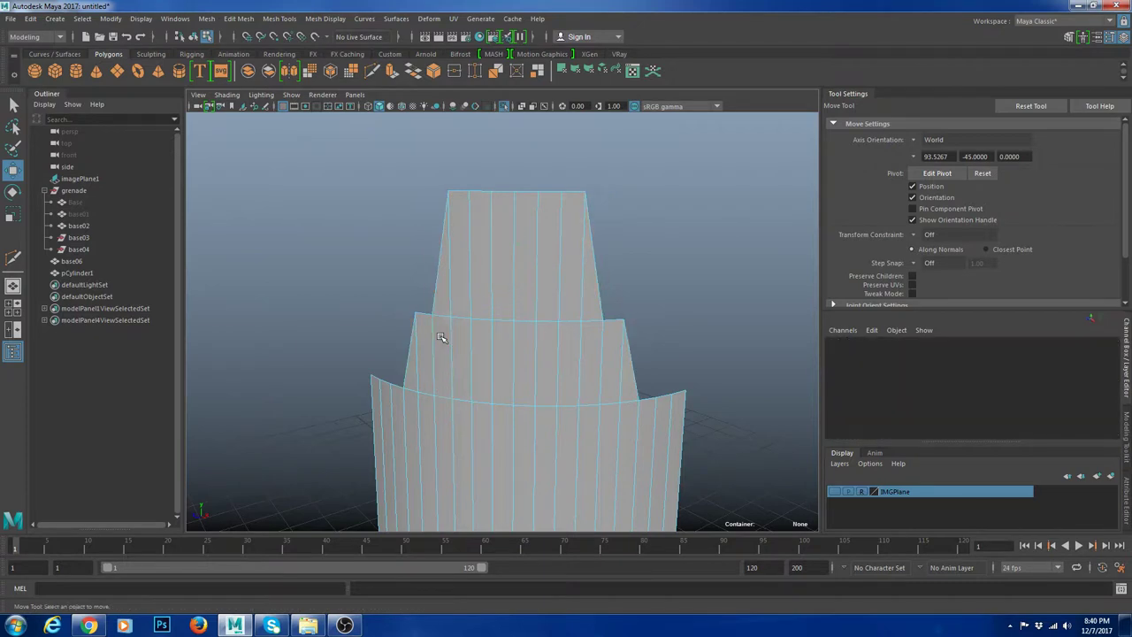
Step: Return to object selection, inspect the tapered panel and select the whole piece
alt+drag(386, 305, 491, 297)
right_drag(518, 260, 573, 245)
click(674, 295)
scroll(675, 295, down, 4)
alt+drag(675, 296, 548, 353)
click(535, 380)
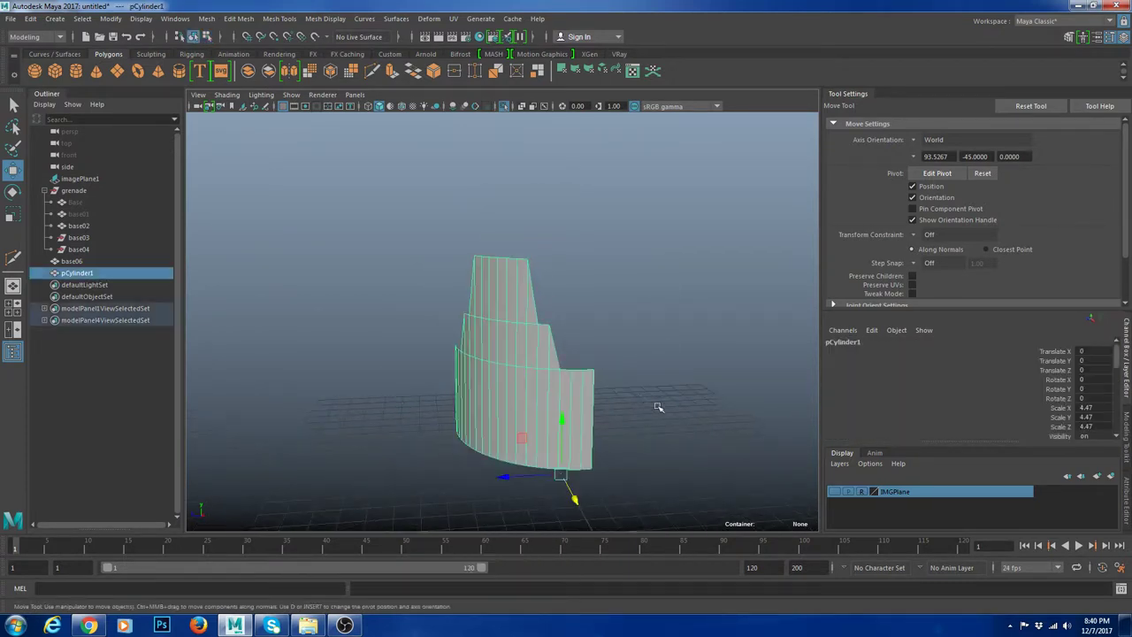
double_click(112, 264)
click(123, 285)
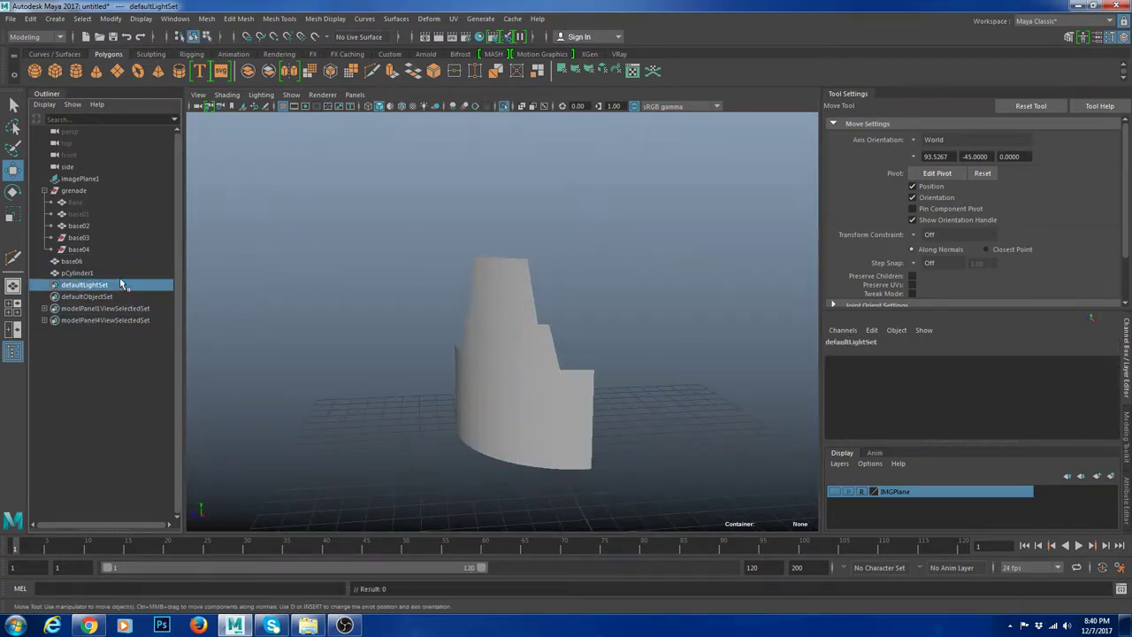
click(119, 275)
double_click(131, 275)
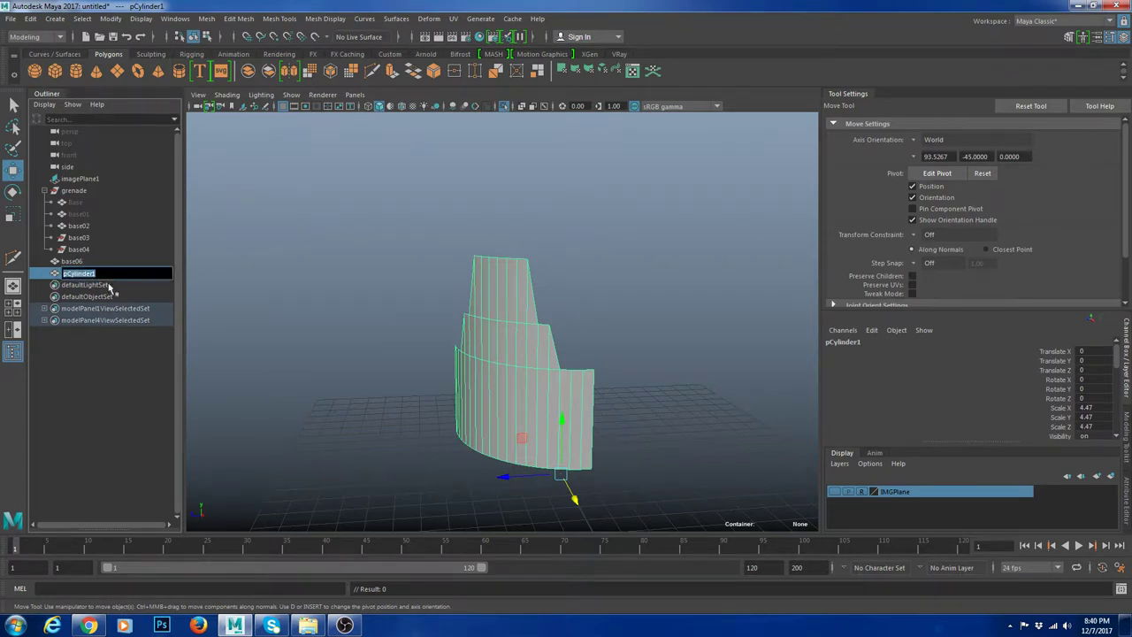
click(92, 263)
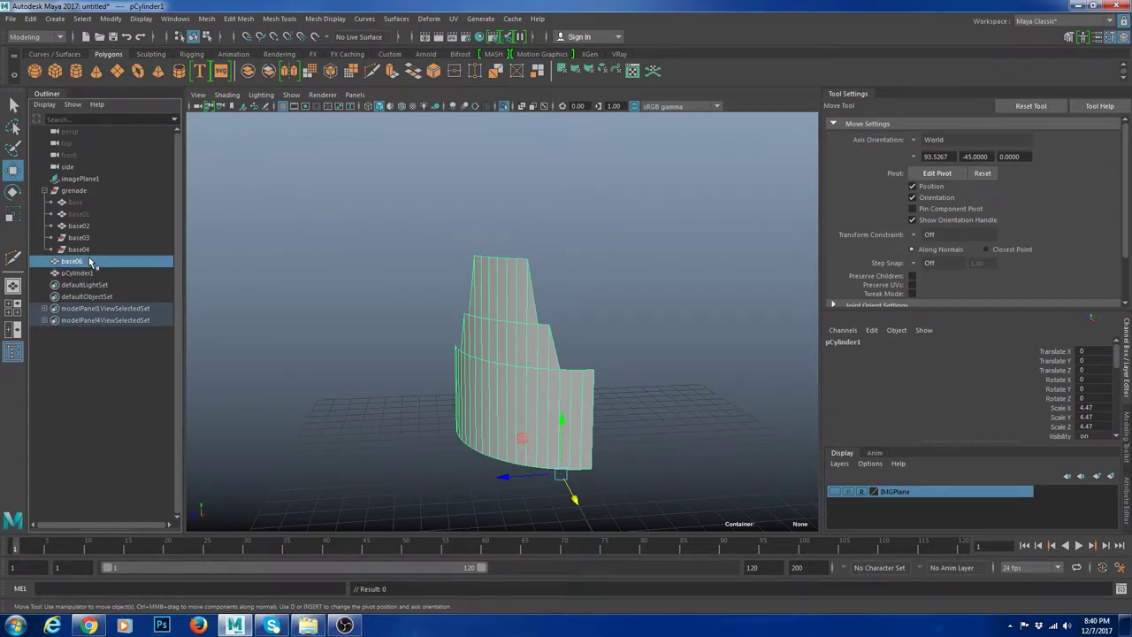
Step: Hide the trimmed quarter cylinder pCylinder1 and show the rest of the grenade again
click(642, 321)
click(533, 399)
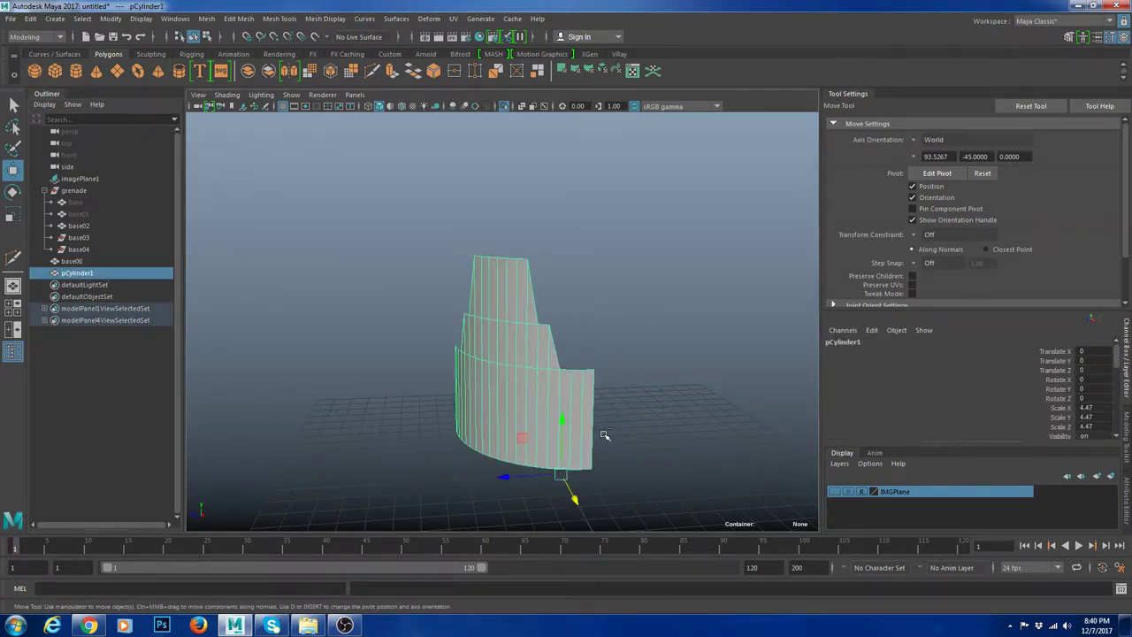
key(ctrl+h)
key(ctrl+1)
Step: Delete the two vertical supporting edge loops beside the side steps of the old panel base06
click(516, 431)
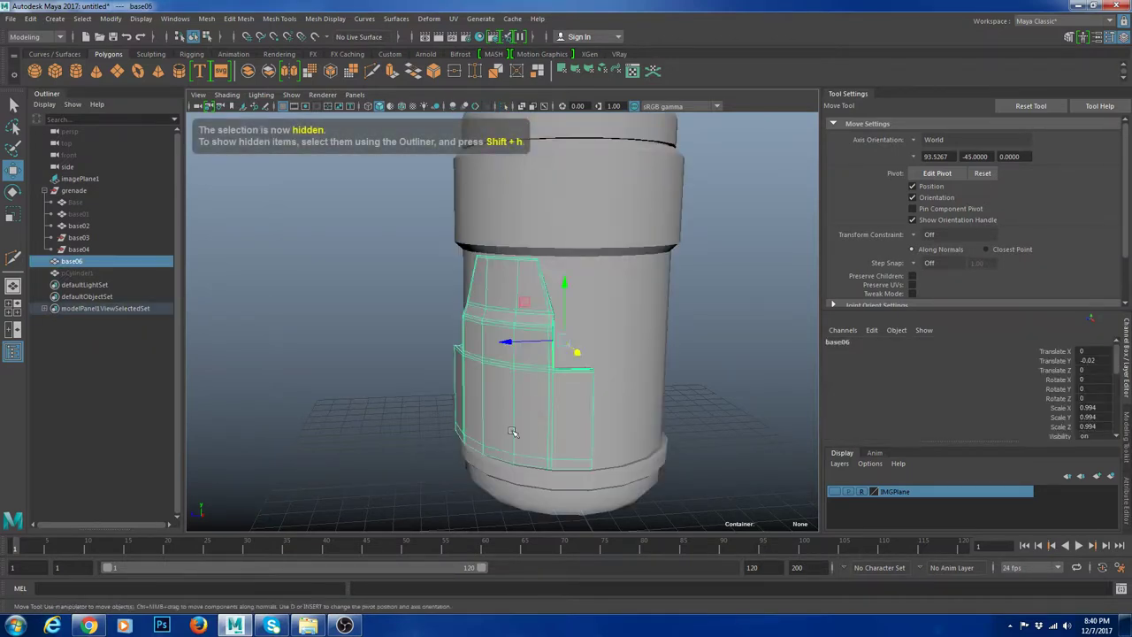
alt+drag(512, 433, 589, 454)
click(596, 434)
click(547, 444)
scroll(502, 420, up, 4)
key(F10)
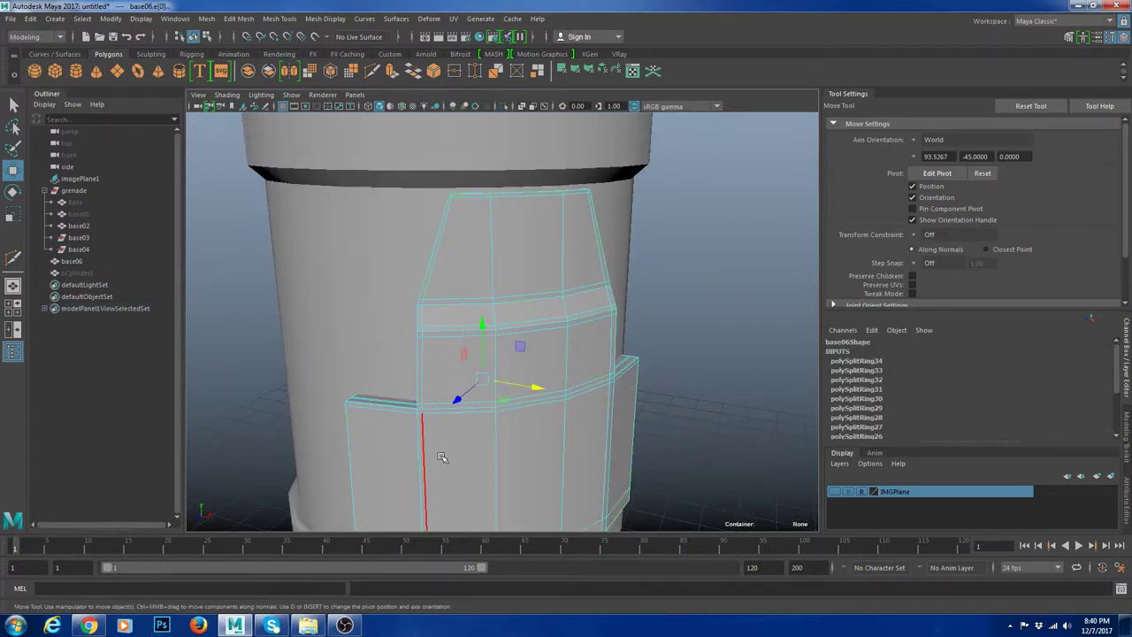
shift+click(606, 443)
key(ctrl+Delete)
Step: Examine base06 with smooth preview, return it to unsmoothed display and view the panel from the side
alt+drag(730, 341, 800, 360)
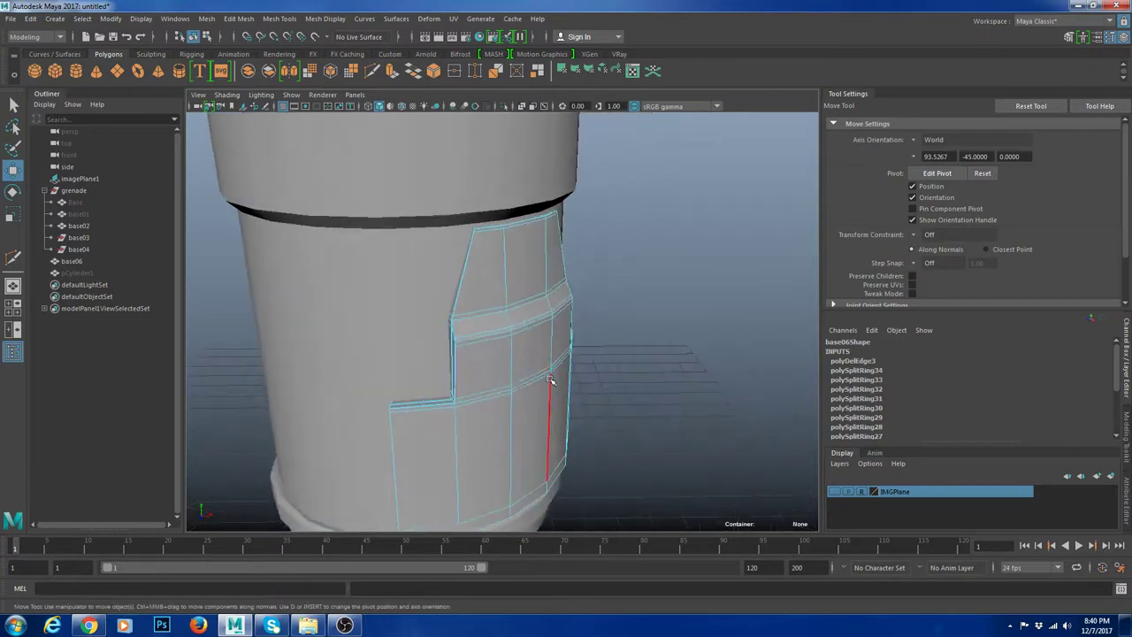
click(549, 303)
key(3)
right_drag(517, 289, 536, 271)
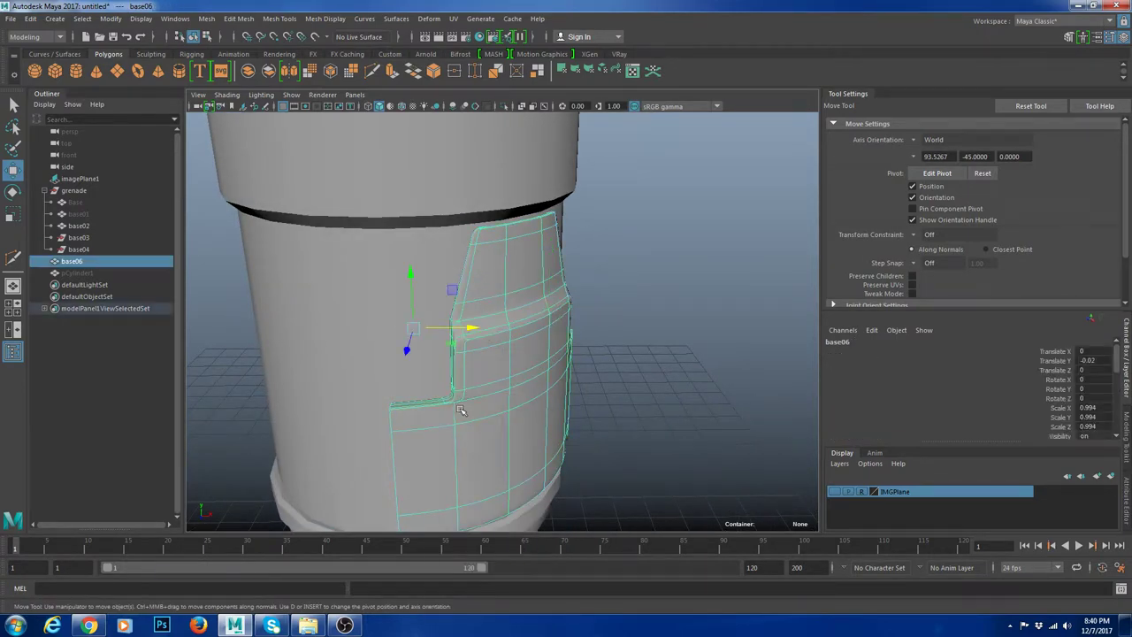
key(1)
click(729, 393)
alt+drag(729, 393, 577, 405)
scroll(549, 406, down, 4)
scroll(549, 405, down, 2)
alt+middle_drag(550, 405, 593, 376)
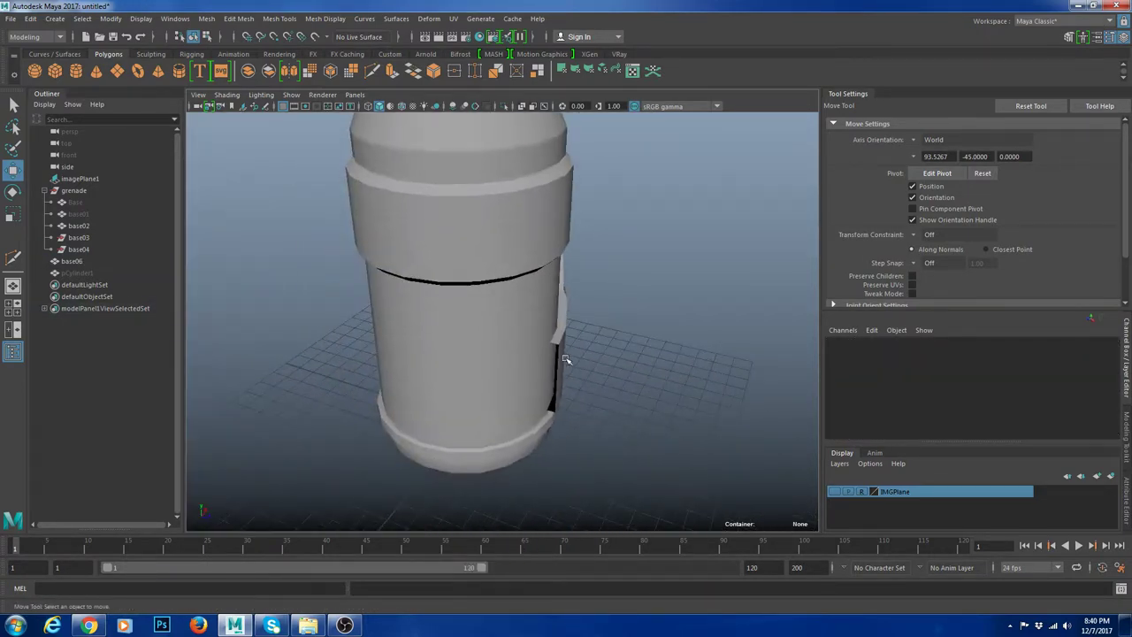
Step: Freeze the transformations of base06 and create three copies with Duplicate Special, each rotated 90 degrees around Y
click(564, 355)
key(ctrl+f)
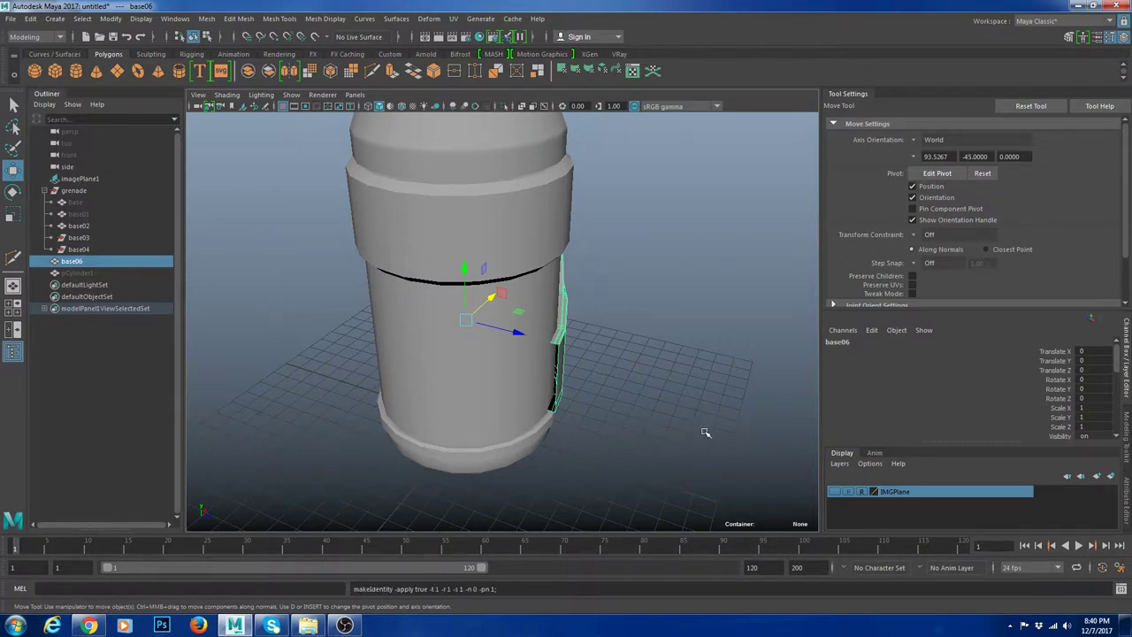
click(31, 19)
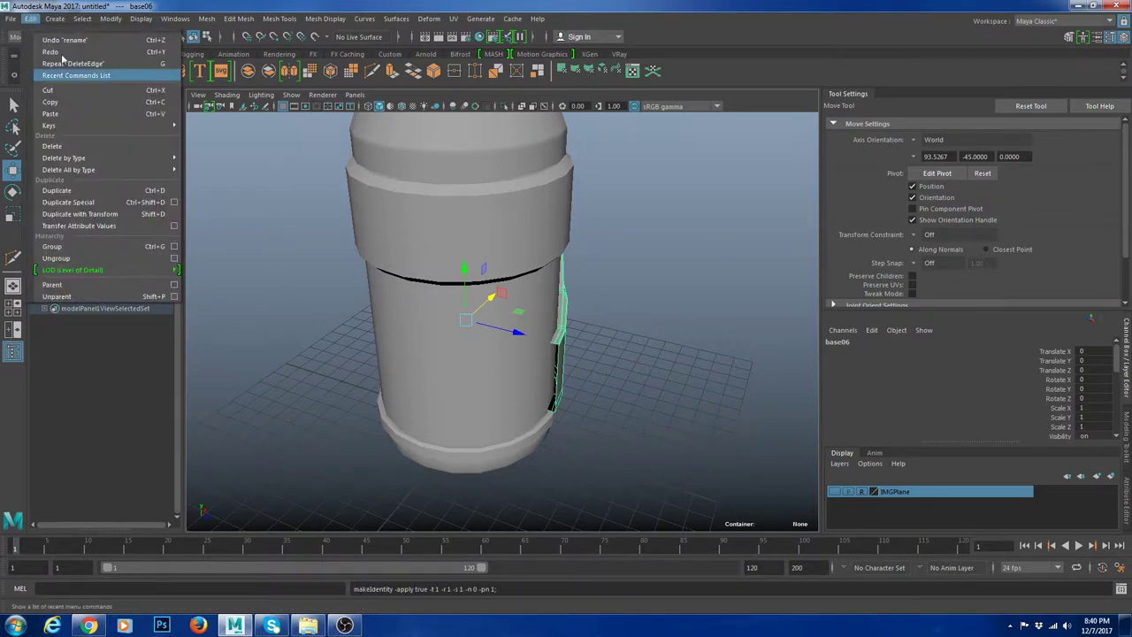
click(174, 203)
click(893, 274)
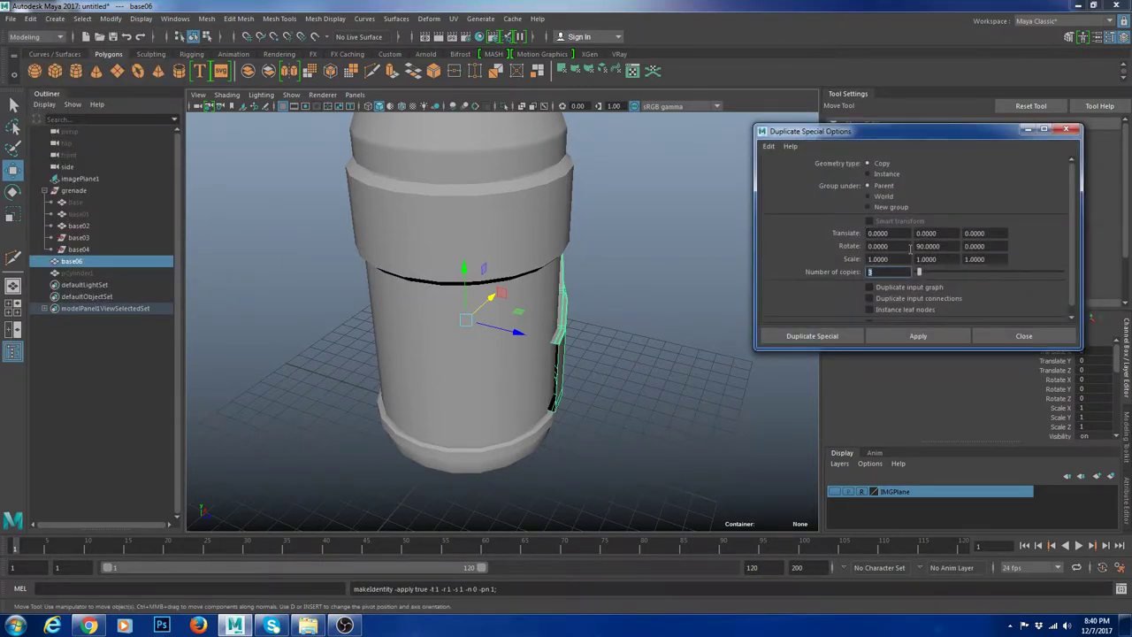
click(850, 335)
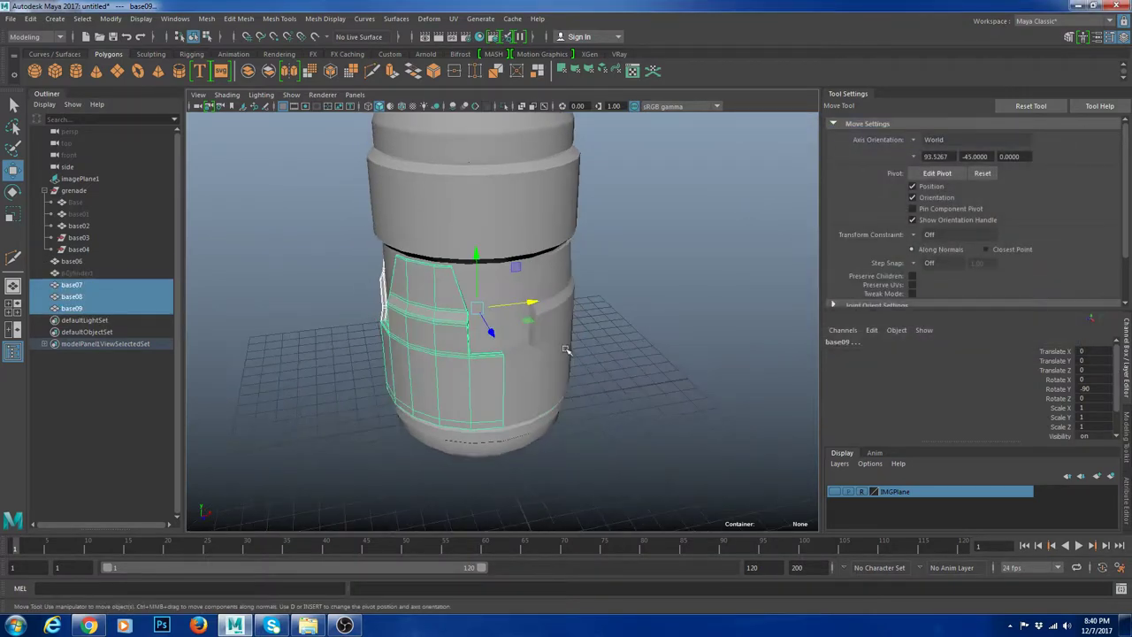
Step: Combine the four quarter panels into one ring, merge all of its vertices and turn on smooth preview
key(ctrl+c)
key(F9)
drag(708, 444, 351, 211)
shift+right_drag(617, 273, 641, 228)
key(q)
key(3)
Step: Inspect the combined panel ring around the grenade from several sides, with and without smooth preview
click(671, 319)
key(a)
alt+drag(523, 341, 515, 309)
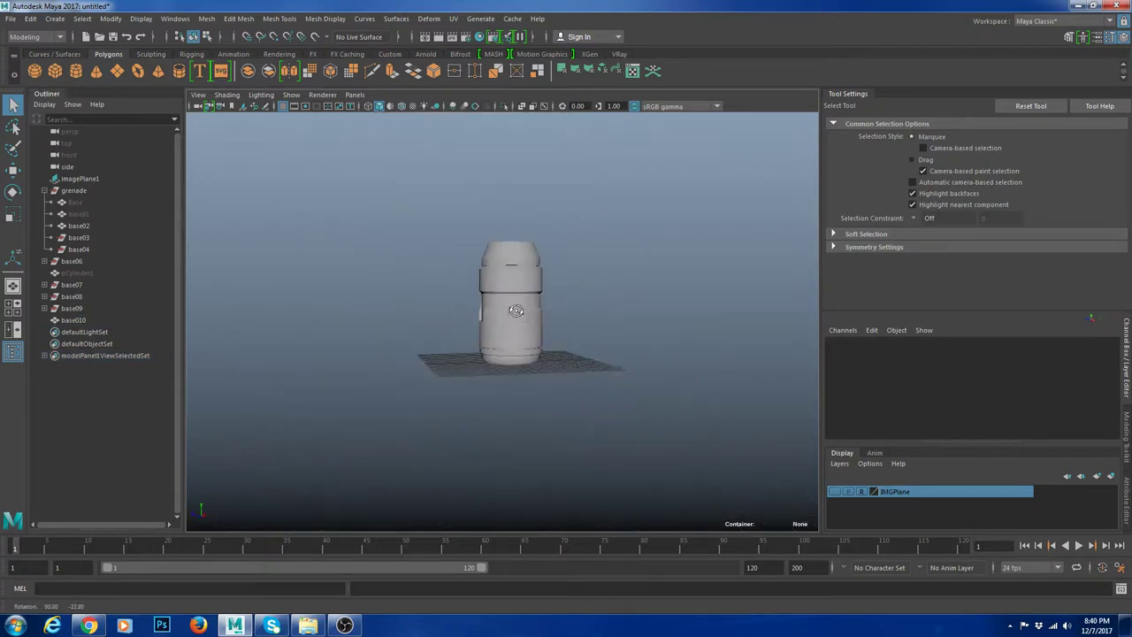
scroll(538, 344, up, 6)
click(511, 341)
key(1)
click(757, 336)
key(ctrl+z)
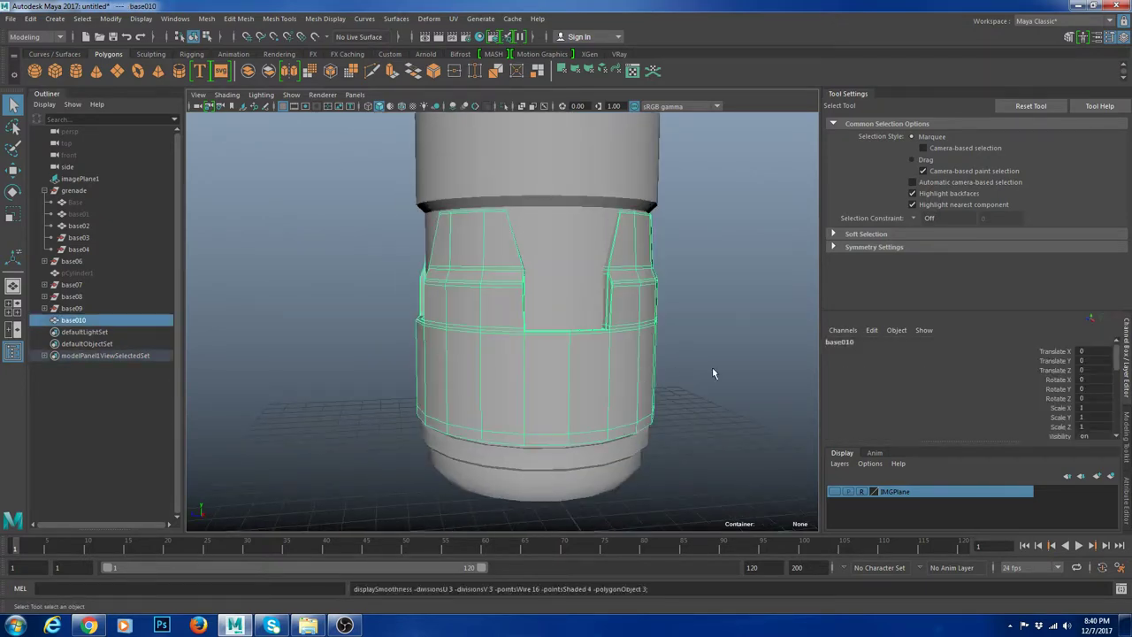
click(710, 367)
scroll(680, 357, down, 6)
alt+drag(681, 362, 637, 363)
scroll(636, 361, up, 4)
alt+drag(638, 305, 645, 327)
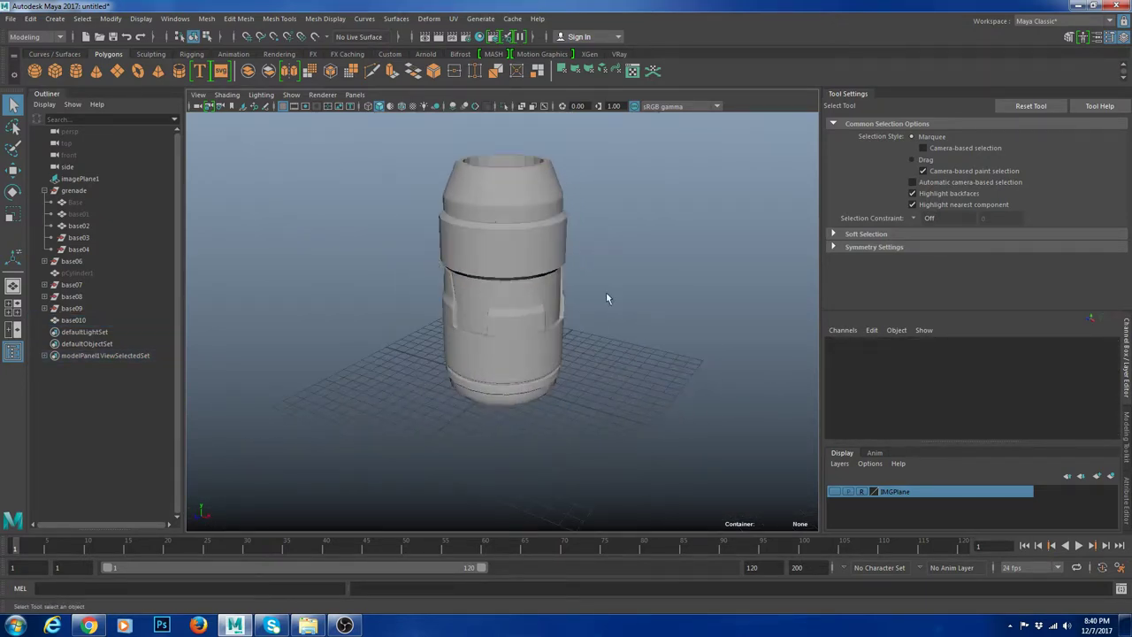
alt+drag(605, 293, 594, 263)
Step: Scale the panel ring base010 vertically to 0.912 and move it to -0.449 in Y
click(527, 307)
key(1)
key(r)
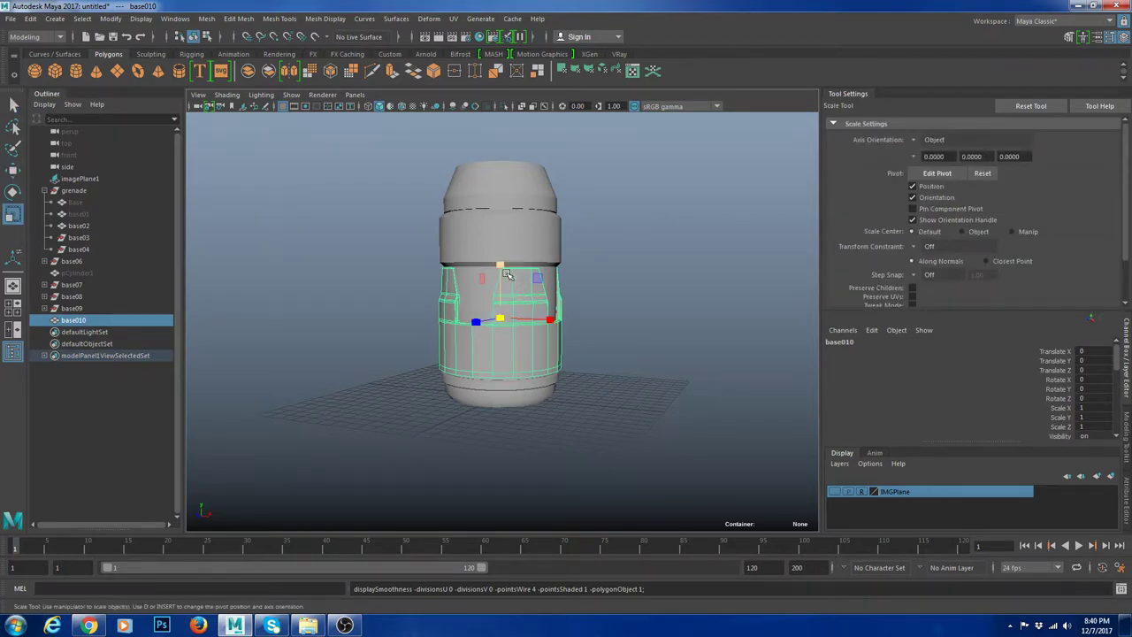
drag(507, 268, 506, 278)
key(ctrl+z)
scroll(531, 310, up, 3)
scroll(531, 310, up, 2)
key(w)
key(r)
key(w)
click(651, 321)
scroll(698, 350, down, 5)
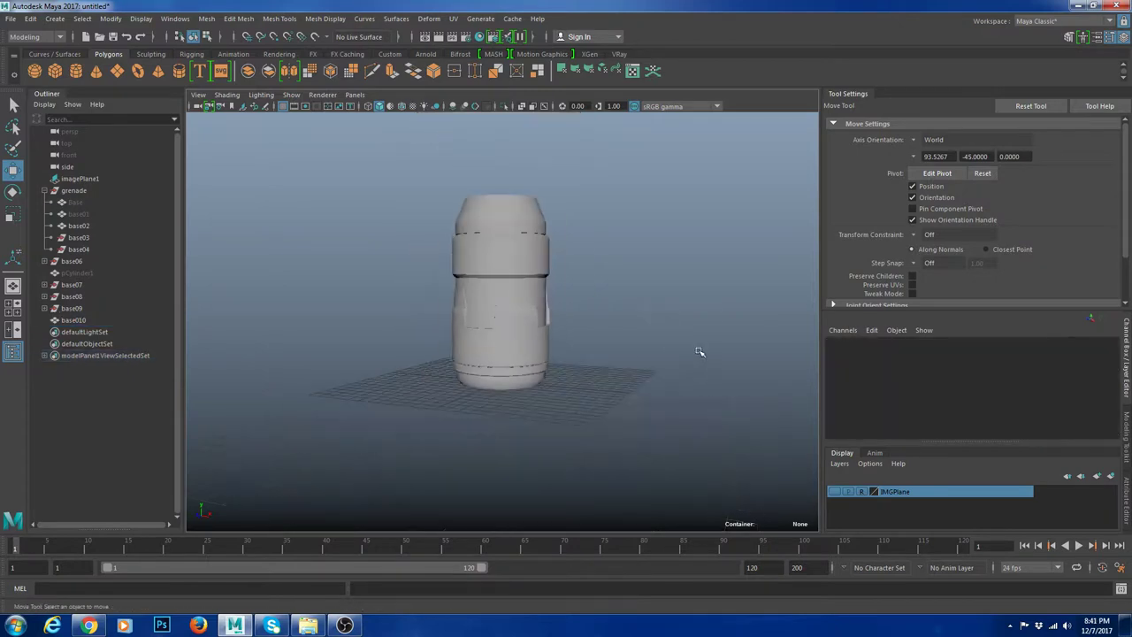
Step: Examine the panel ring and main body with smooth preview, then return the body to unsmoothed display
alt+drag(700, 351, 587, 378)
click(549, 354)
key(3)
click(604, 447)
scroll(590, 434, up, 5)
click(579, 376)
click(715, 413)
scroll(654, 398, down, 5)
click(543, 313)
scroll(685, 362, up, 5)
click(719, 365)
click(497, 301)
click(568, 305)
key(1)
alt+drag(714, 355, 696, 356)
right_drag(575, 286, 575, 322)
click(575, 267)
alt+drag(626, 314, 584, 286)
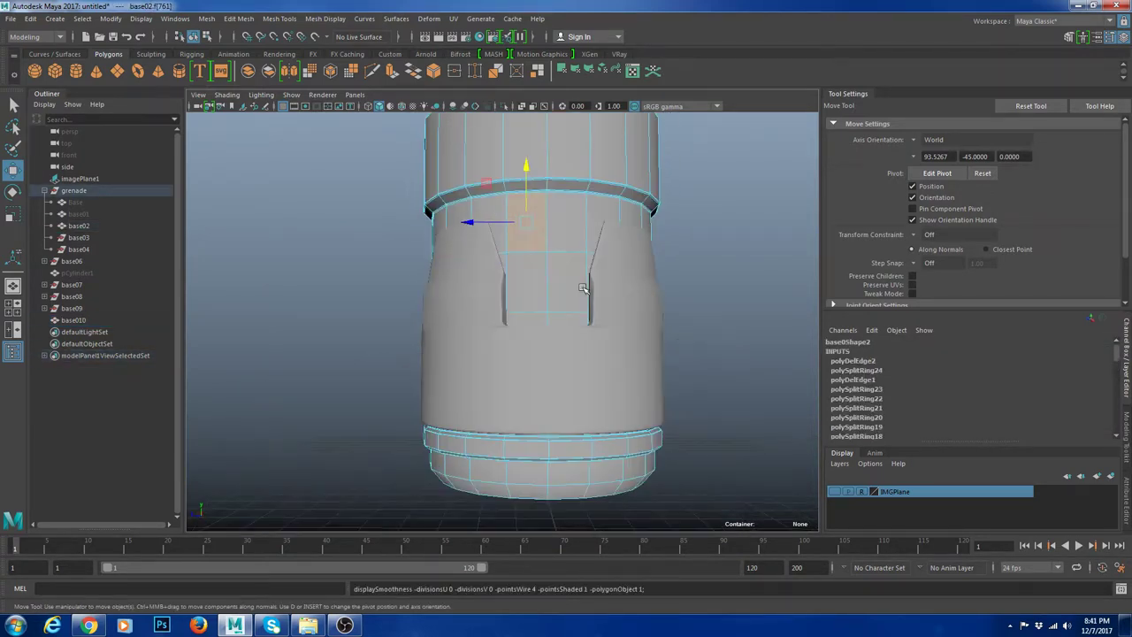
shift+click(575, 232)
shift+click(533, 289)
right_drag(573, 226, 625, 173)
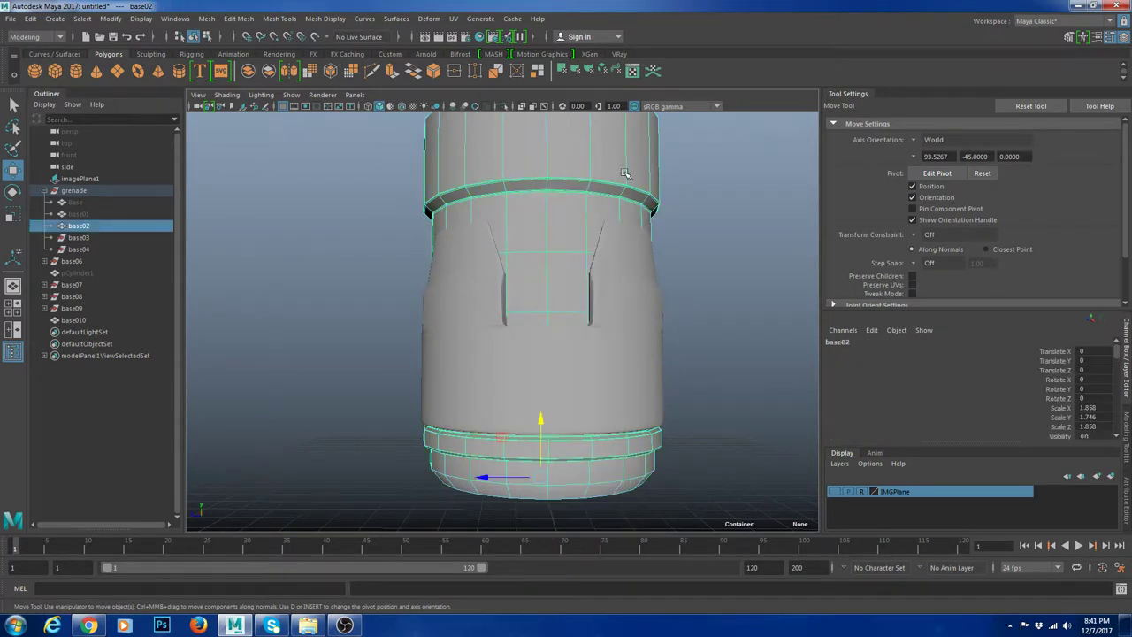
Step: Isolate the main body base02 and extract the three face rows between the upper collar and bottom rim as a separate band
key(ctrl+1)
right_drag(525, 236, 525, 287)
click(527, 227)
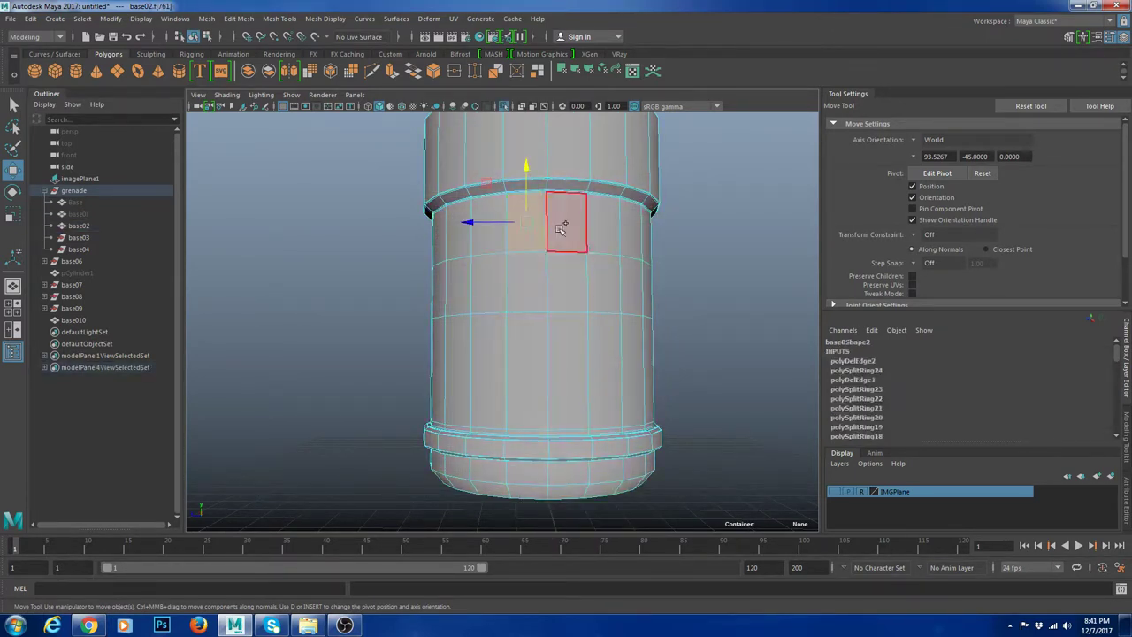
shift+double_click(566, 222)
shift+click(532, 279)
shift+double_click(562, 272)
shift+double_click(529, 331)
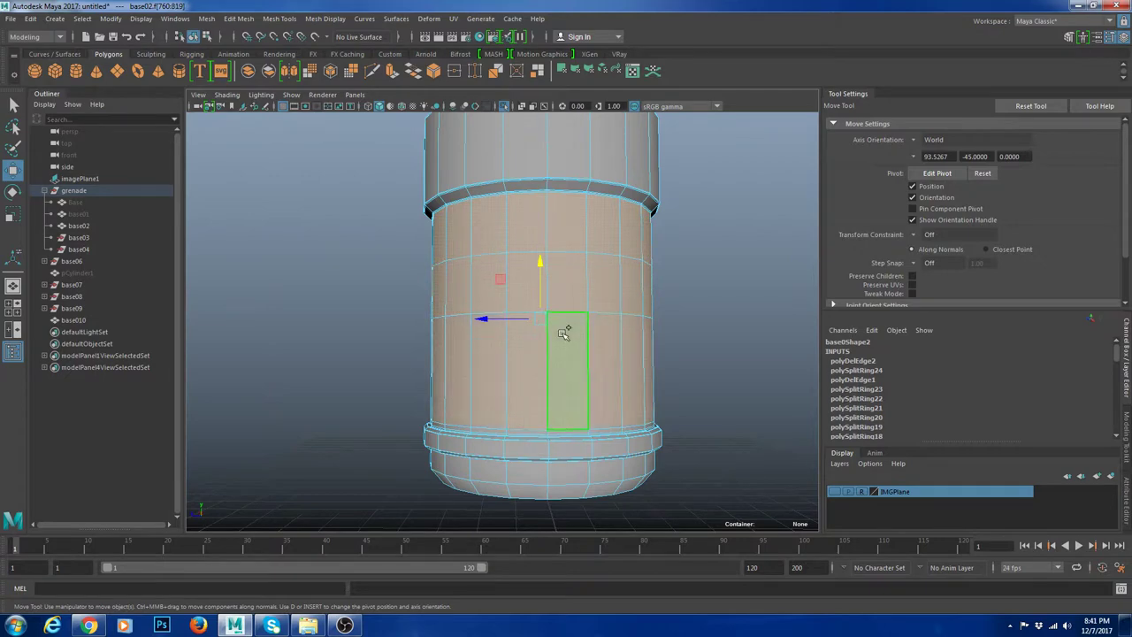
key(g)
click(599, 227)
alt+drag(598, 227, 596, 316)
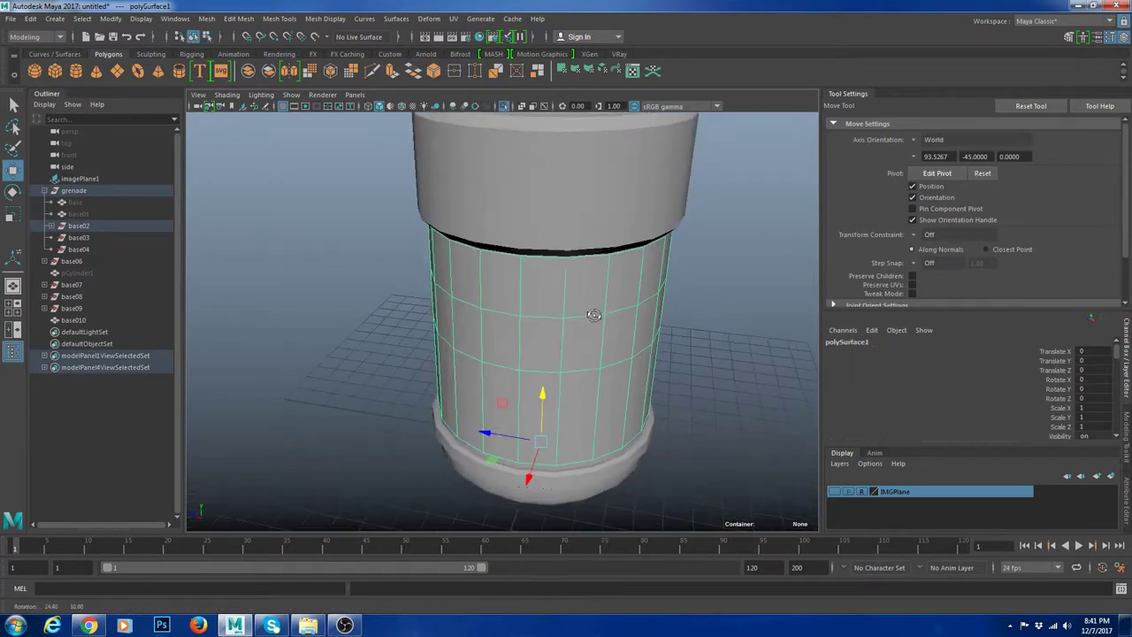
Step: Show all grenade parts again and set the extracted band to unsmoothed display
click(721, 319)
key(ctrl+1)
click(541, 324)
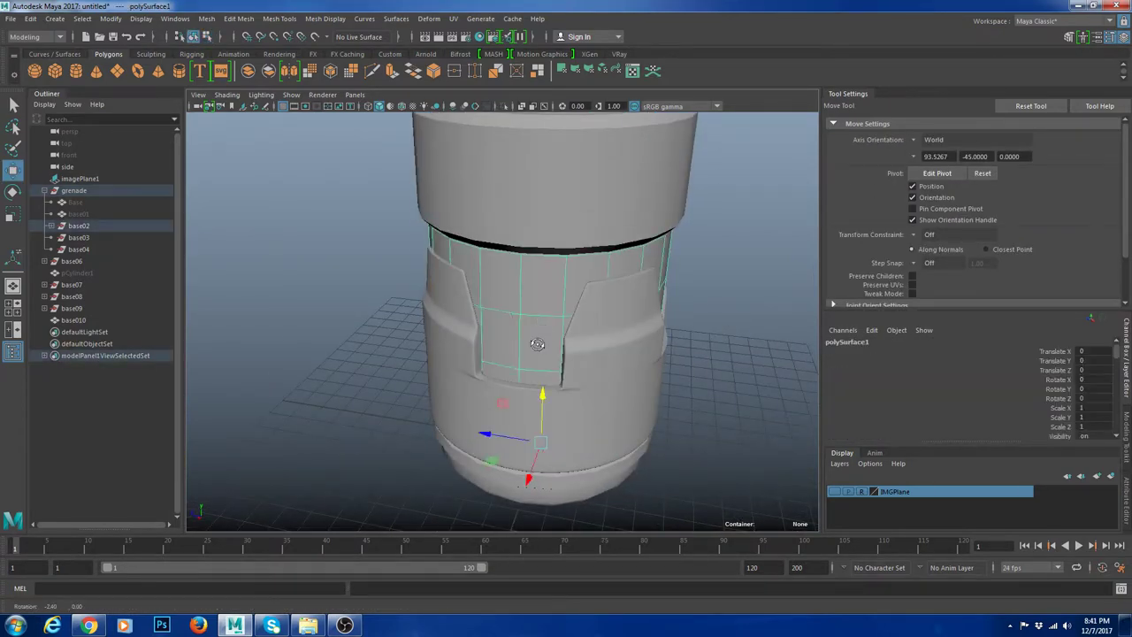
alt+drag(539, 341, 570, 346)
key(1)
right_drag(570, 346, 571, 305)
double_click(568, 307)
alt+drag(647, 316, 514, 326)
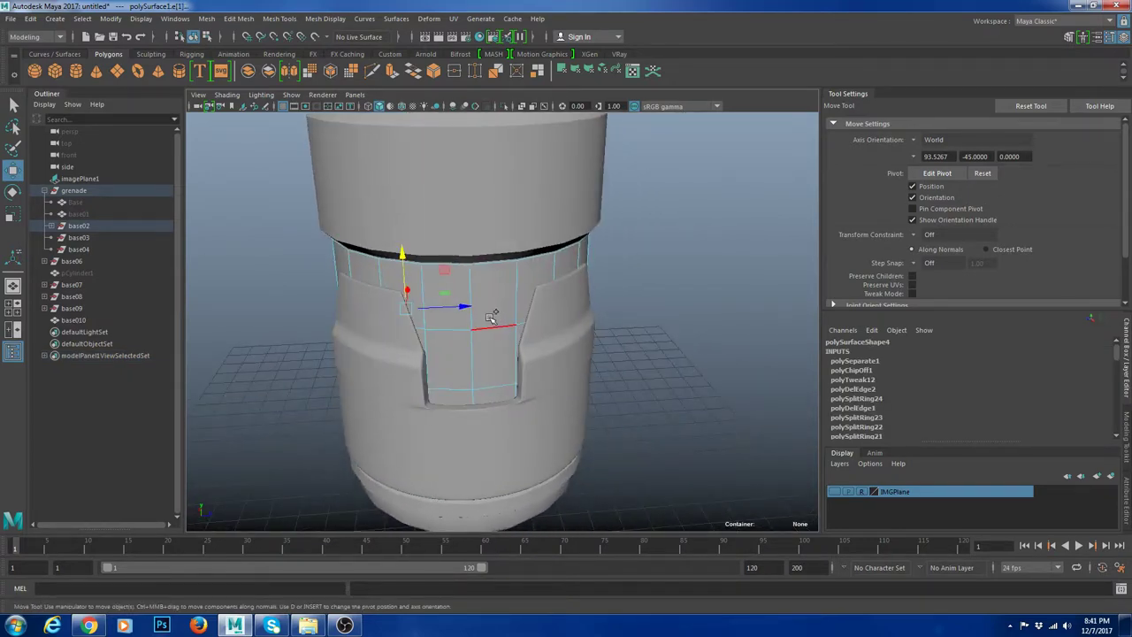
right_drag(506, 281, 545, 251)
key(ctrl+1)
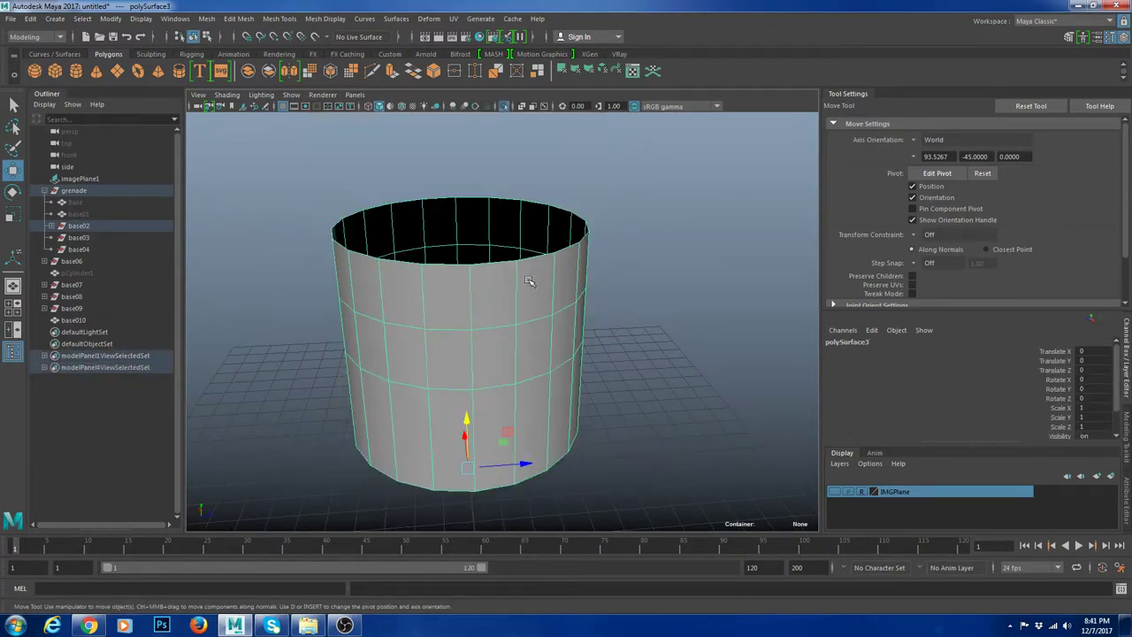
right_drag(488, 324, 478, 303)
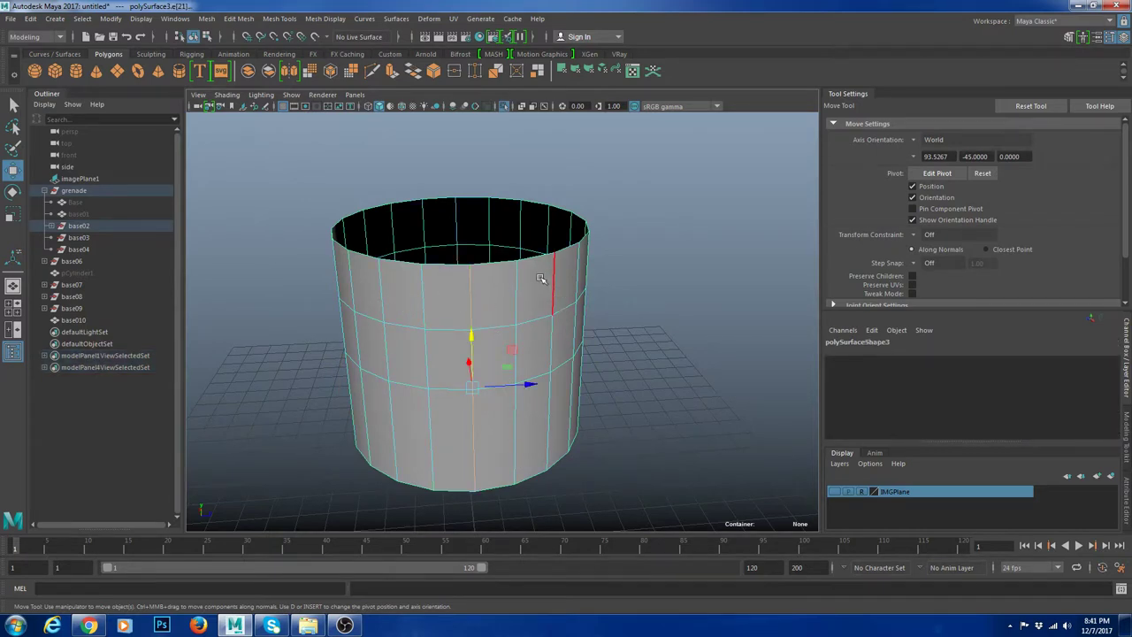
right_drag(540, 278, 570, 260)
click(702, 327)
key(ctrl+1)
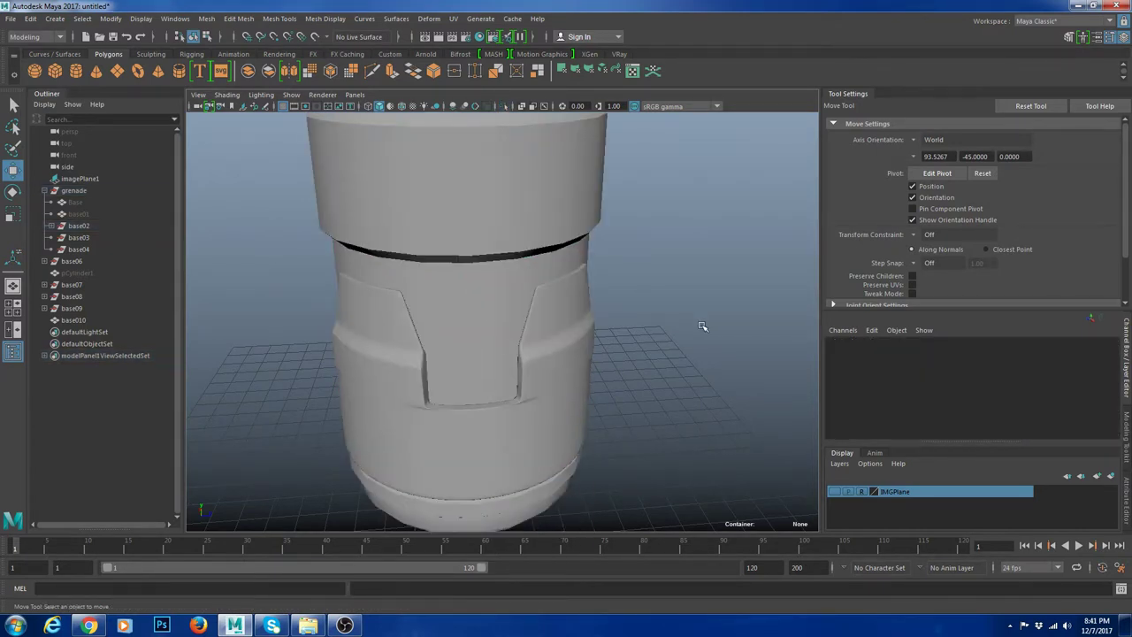
Step: Isolate the extracted band together with the panel ring base010 and turn off the ring's smooth preview
click(490, 313)
key(ctrl+1)
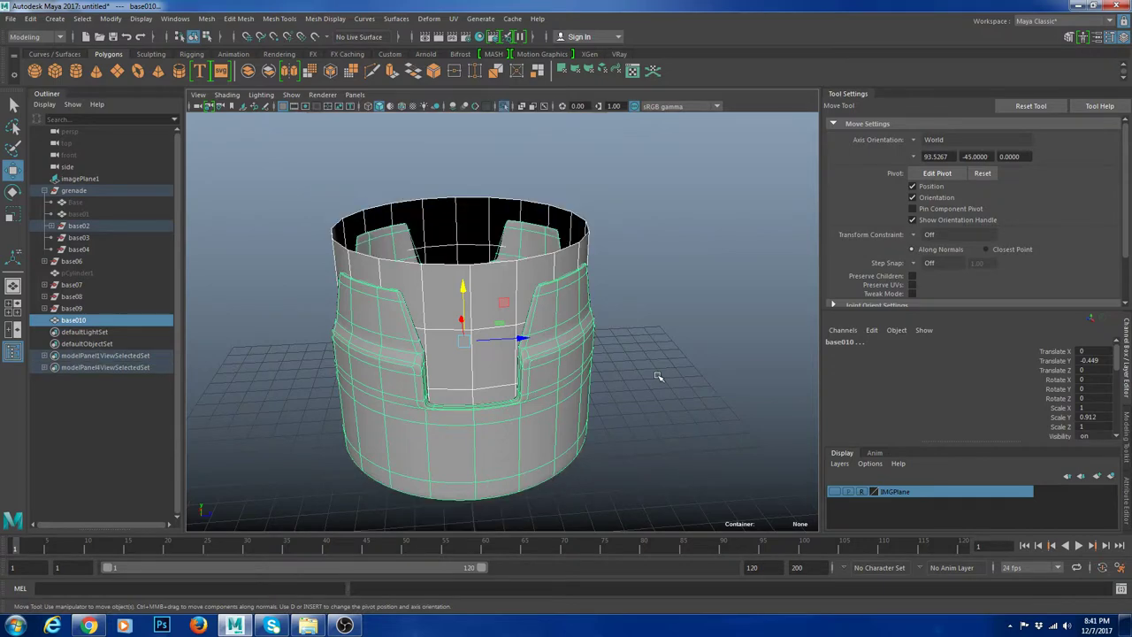
key(1)
right_drag(461, 408, 471, 380)
right_drag(483, 292, 483, 263)
click(494, 329)
right_drag(536, 301, 618, 203)
click(570, 255)
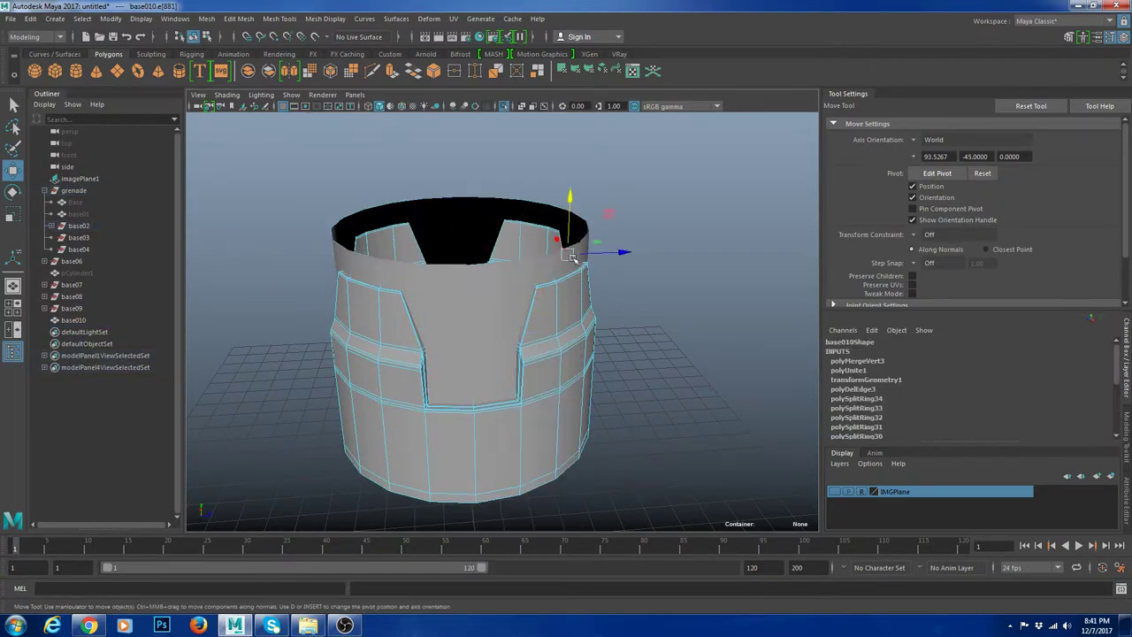
right_click(438, 270)
click(530, 230)
right_drag(527, 236, 587, 218)
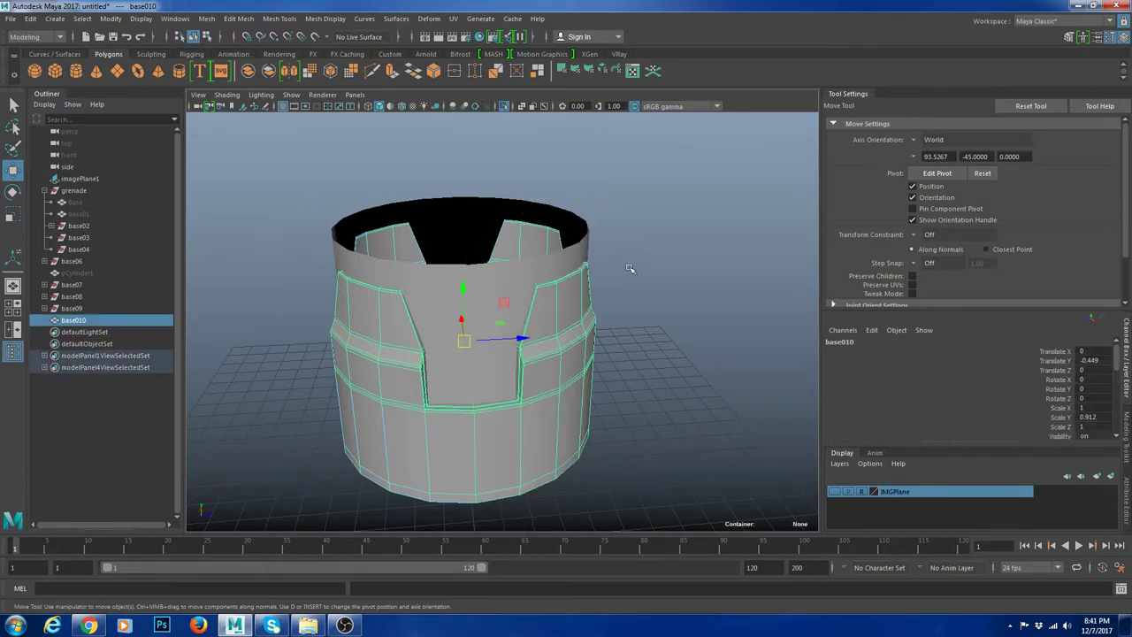
Step: Bevel the band's four vertical edge loops centred in the gaps between the panels, with a fraction of 0.1
click(630, 266)
click(505, 320)
click(468, 378)
right_drag(485, 371, 485, 348)
double_click(472, 345)
click(473, 345)
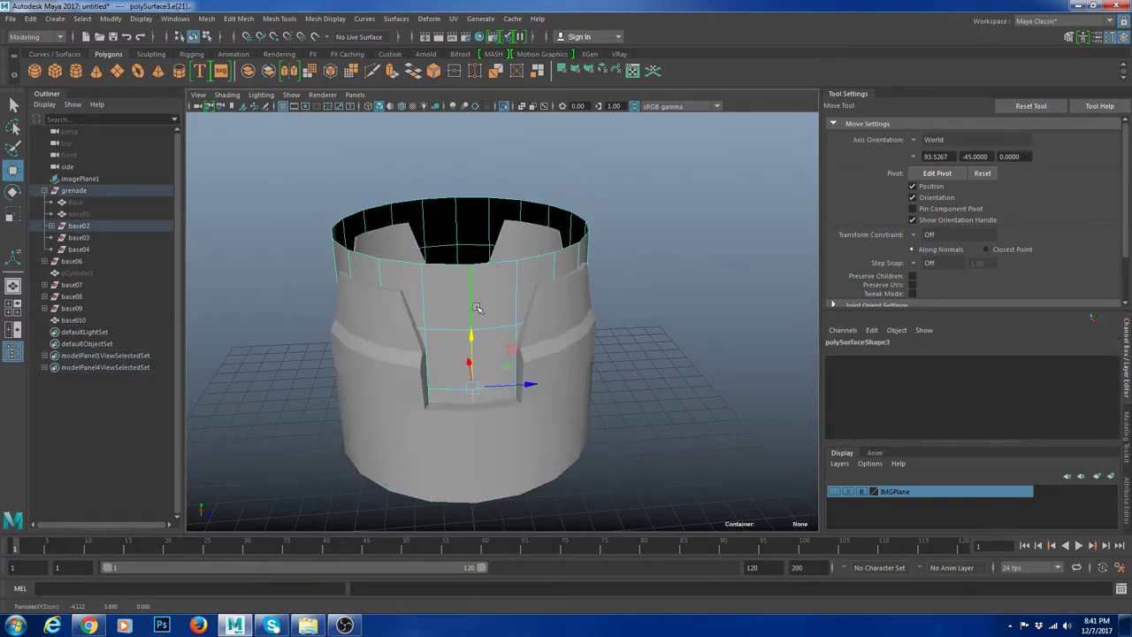
alt+drag(623, 305, 511, 306)
shift+double_click(497, 282)
alt+drag(617, 283, 431, 284)
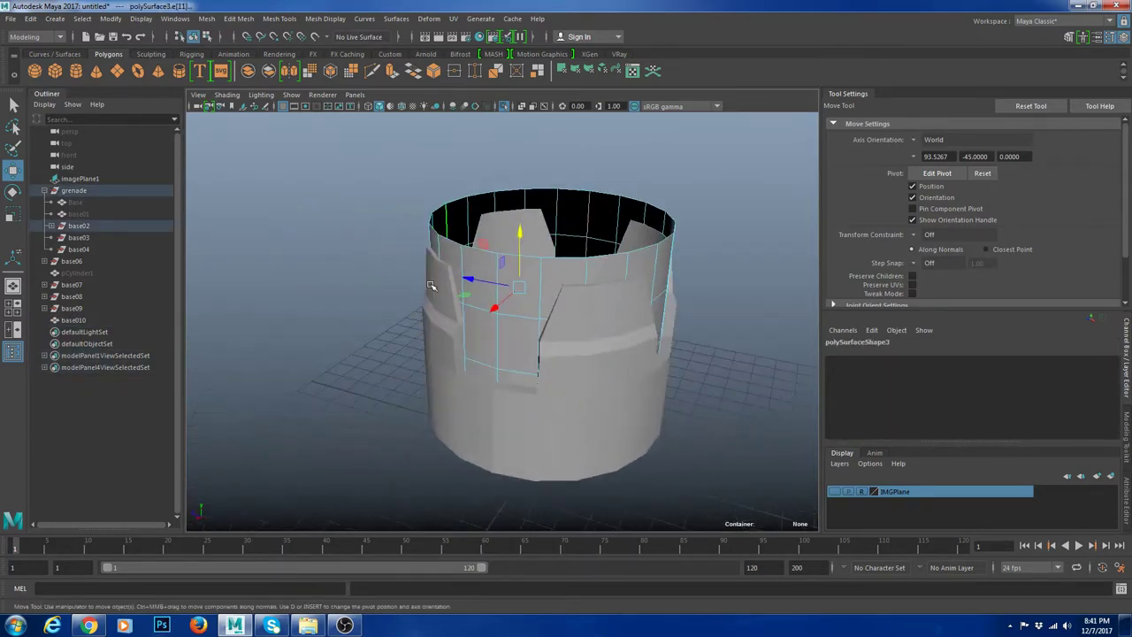
shift+double_click(502, 335)
alt+drag(607, 340, 539, 341)
shift+double_click(594, 321)
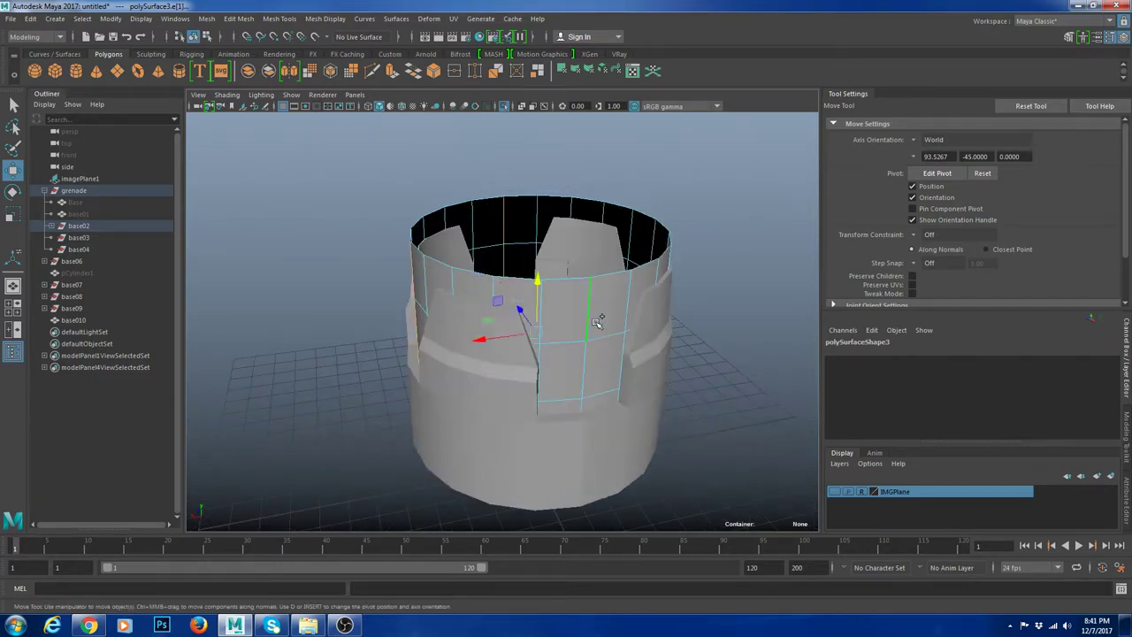
alt+drag(680, 360, 631, 349)
shift+right_drag(701, 300, 745, 298)
drag(562, 141, 551, 142)
alt+drag(534, 273, 502, 285)
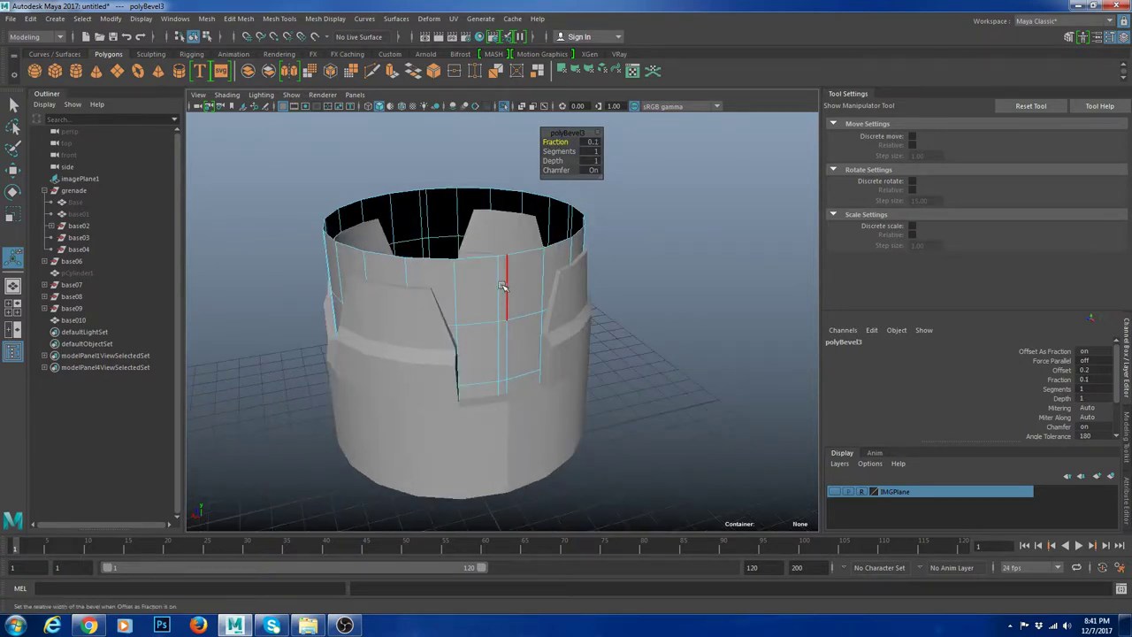
Step: Delete all faces of the extracted band except the four narrow vertical bevel strips in the gaps between the panels
key(F11)
click(503, 303)
shift+click(502, 338)
key(Delete)
alt+drag(506, 325, 483, 332)
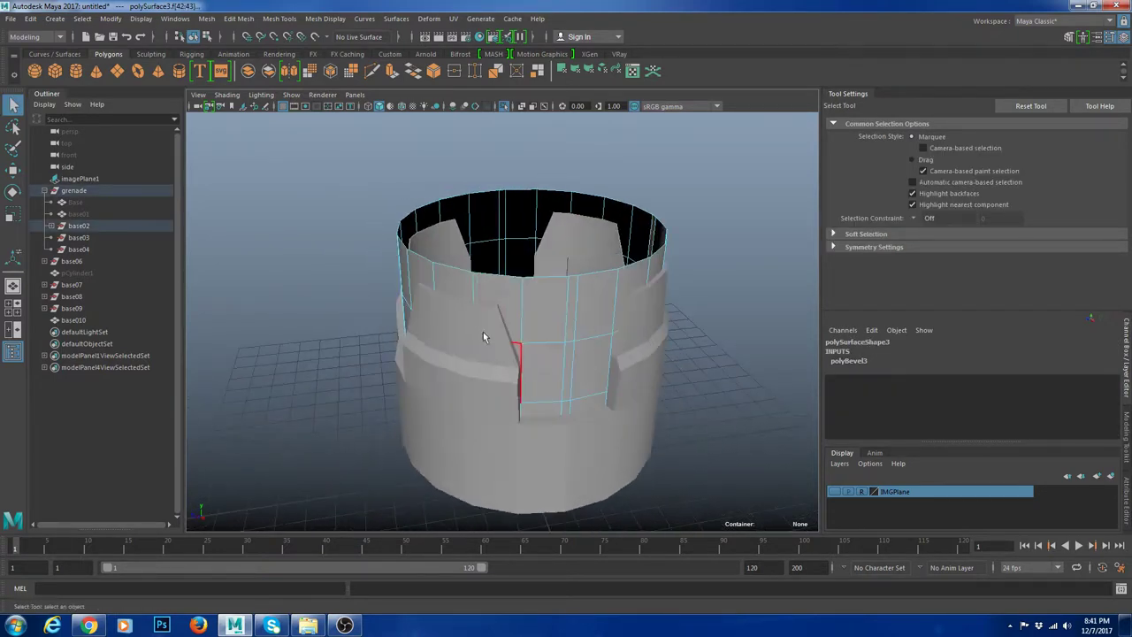
shift+click(571, 323)
shift+click(572, 355)
alt+drag(572, 356, 588, 355)
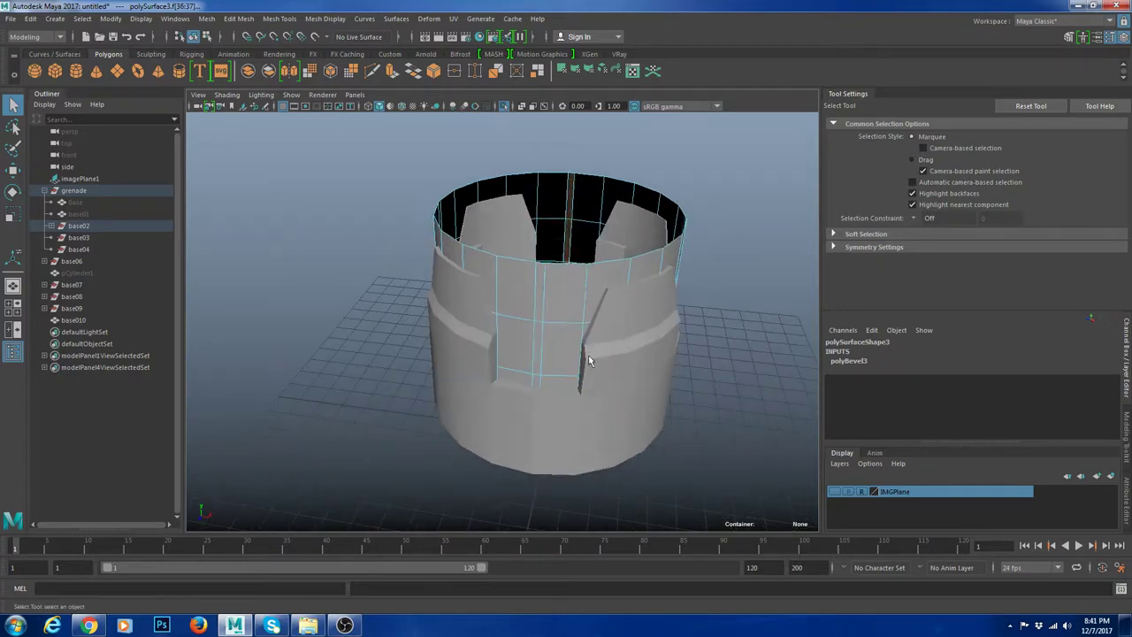
shift+click(540, 303)
shift+click(539, 335)
alt+drag(505, 321, 575, 318)
shift+click(470, 271)
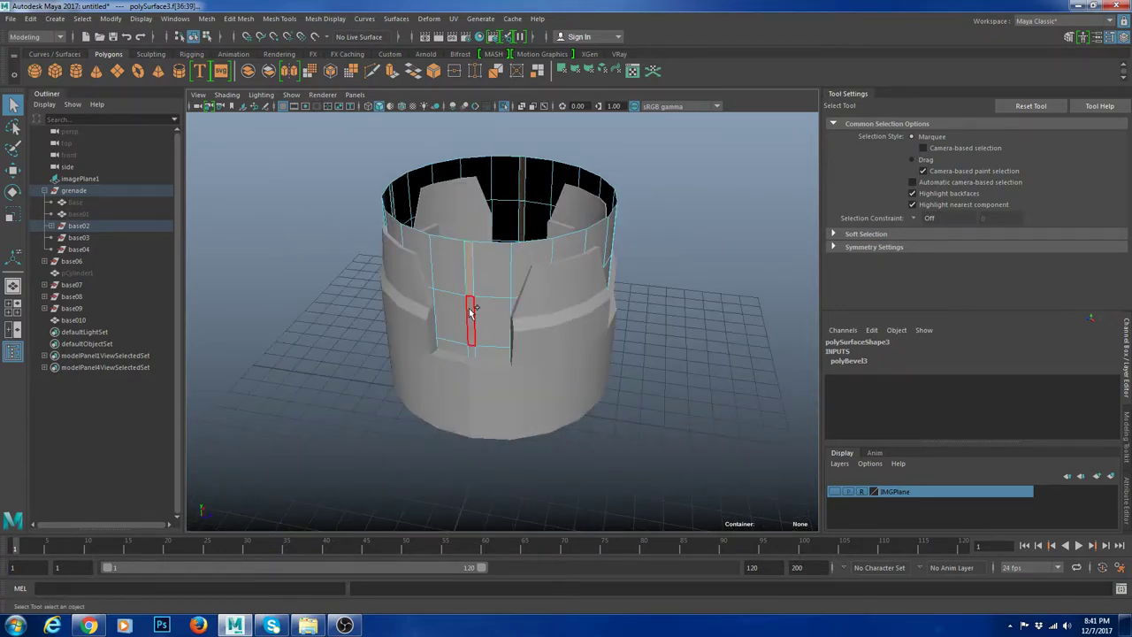
shift+click(469, 307)
scroll(734, 435, down, 5)
scroll(546, 286, up, 5)
key(Delete)
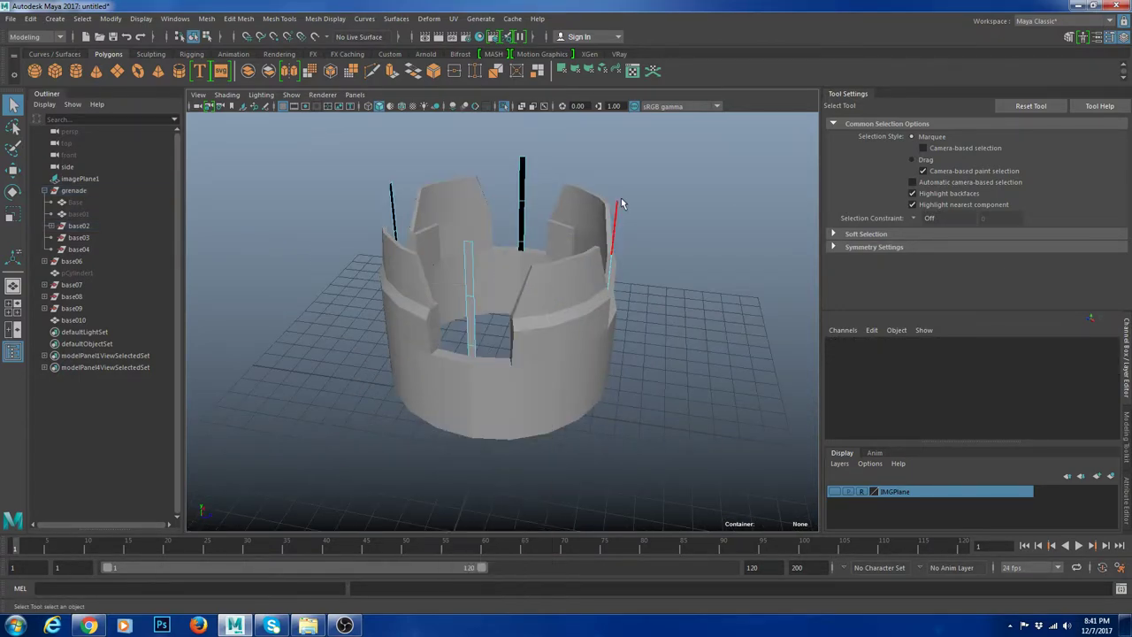
Step: Extrude all faces of the four remaining strips to give them thickness and return to object selection
click(618, 206)
key(F8)
click(621, 214)
click(616, 214)
right_drag(695, 245, 704, 329)
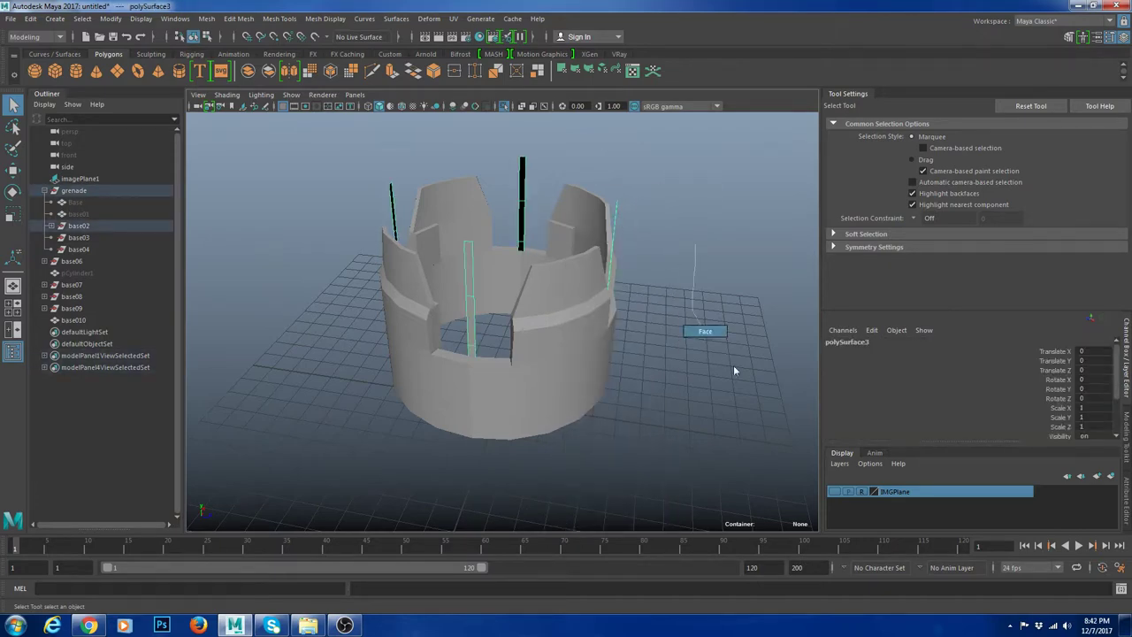
drag(740, 423, 280, 107)
key(ctrl+e)
alt+drag(652, 250, 570, 190)
drag(312, 244, 332, 251)
key(w)
right_drag(495, 189, 557, 135)
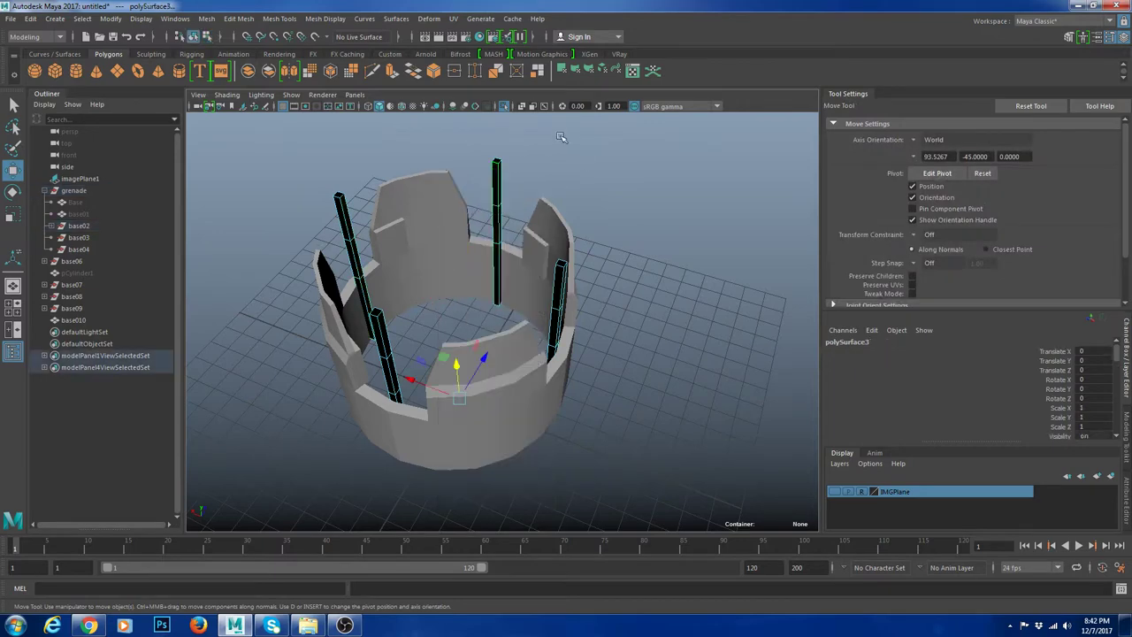
click(561, 137)
Step: Scale the four strips uniformly to 1.019 and show all grenade parts again
click(498, 195)
key(g)
key(r)
drag(451, 307, 483, 335)
key(w)
click(665, 315)
key(ctrl+1)
scroll(655, 314, down, 2)
scroll(483, 335, up, 5)
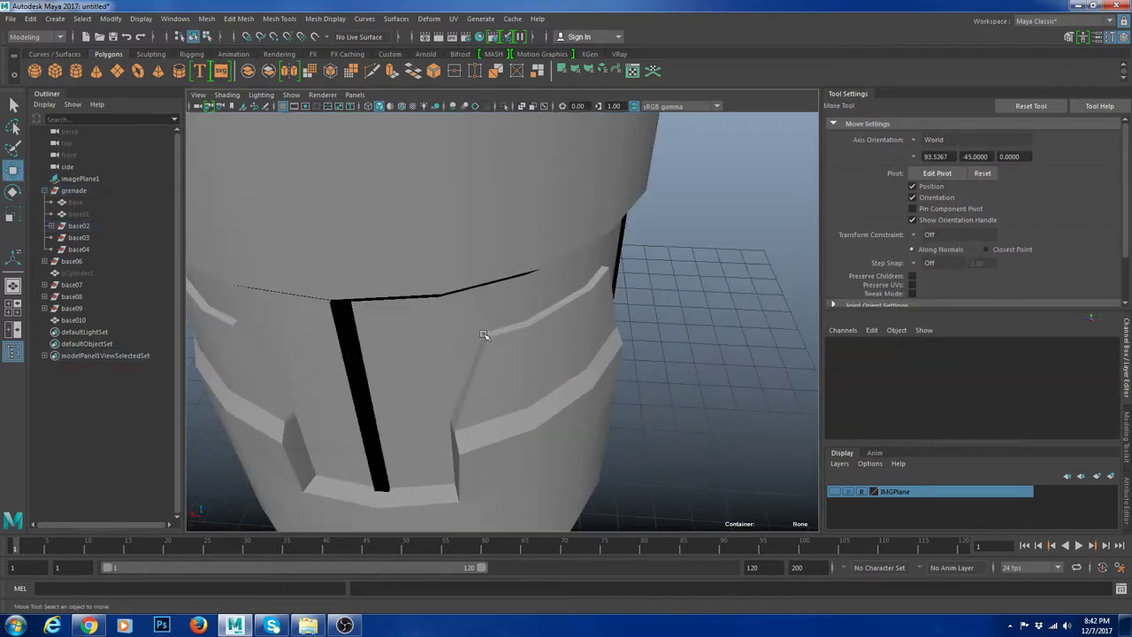
Step: Flip the normals of the four strips and adjust their vertical position on the body
click(369, 388)
key(g)
click(679, 412)
scroll(679, 412, down, 6)
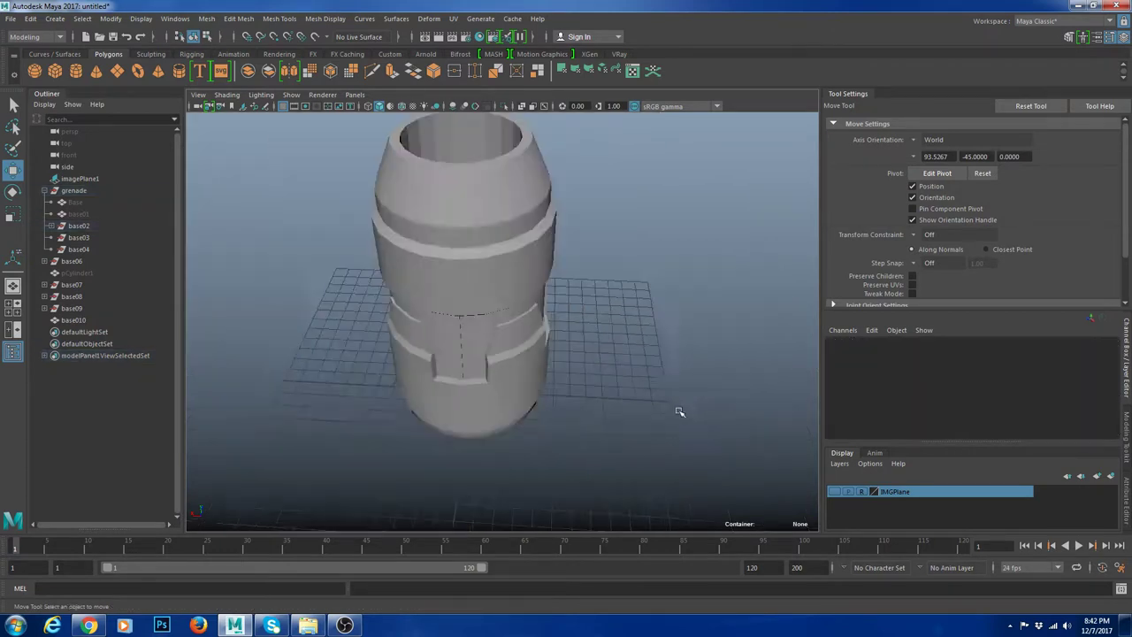
alt+drag(679, 412, 575, 318)
click(459, 282)
alt+drag(460, 282, 501, 341)
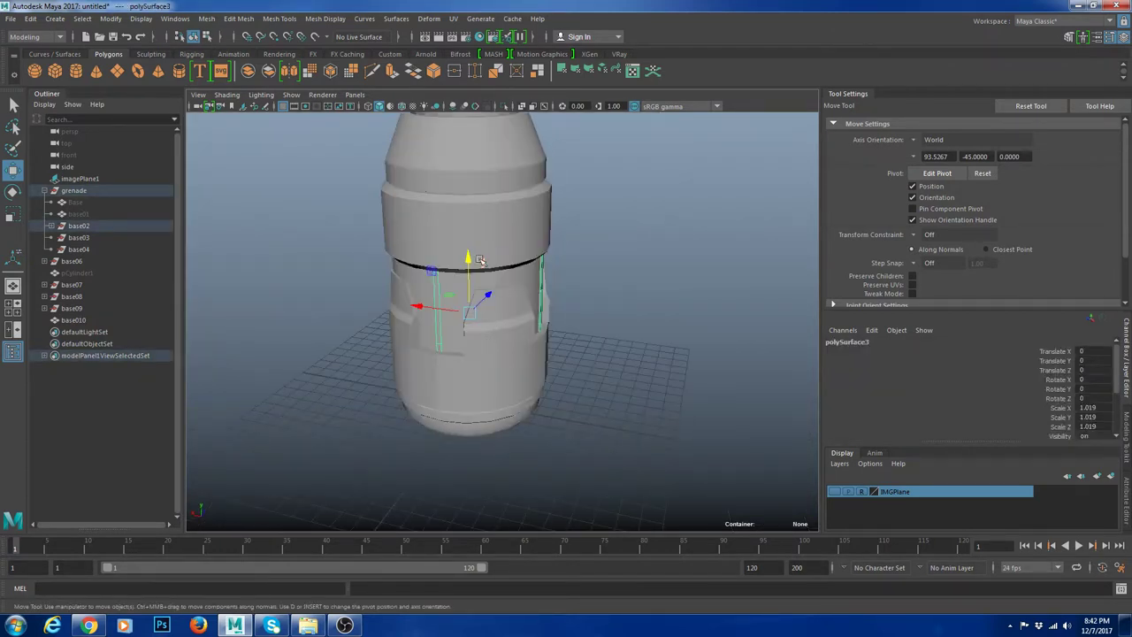
drag(468, 259, 478, 306)
key(r)
click(756, 387)
Step: Fit the four strips into the panel gaps with Translate Y 0.116, Scale X and Z 1.052 and Scale Y 1.199
alt+drag(588, 343, 522, 369)
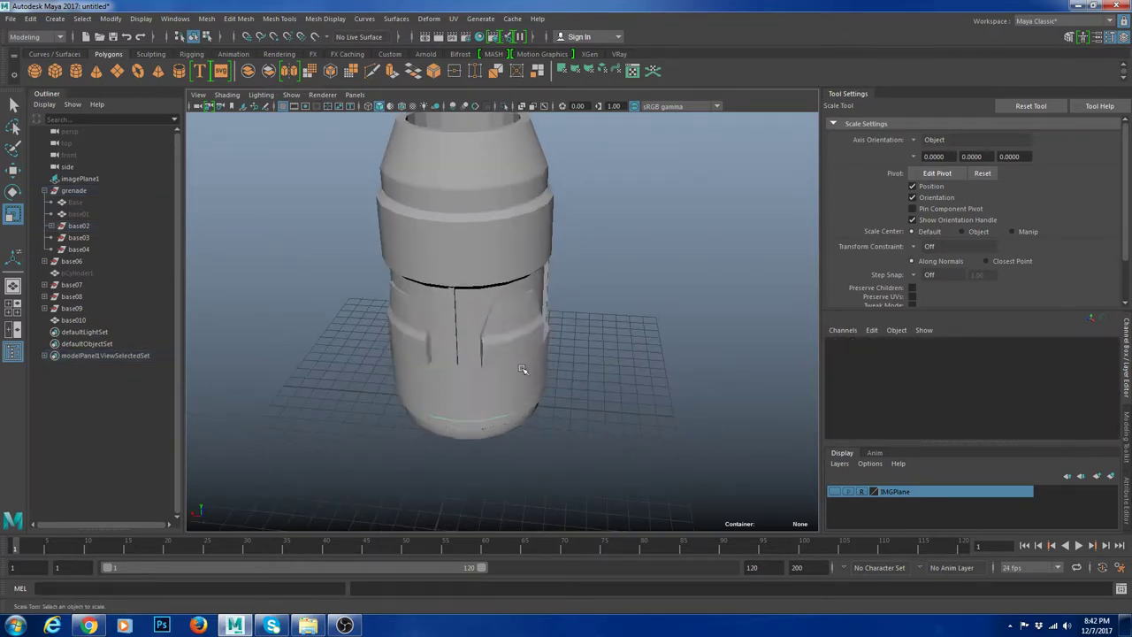
click(522, 369)
click(514, 251)
click(602, 374)
mouse_move(602, 374)
alt+mouse_down()
mouse_move(567, 310)
mouse_move(598, 343)
mouse_move(646, 357)
mouse_move(602, 325)
mouse_move(592, 392)
alt+mouse_up()
click(471, 276)
click(678, 343)
drag(699, 457, 237, 314)
key(w)
drag(470, 339, 475, 344)
click(536, 389)
alt+drag(498, 391, 525, 396)
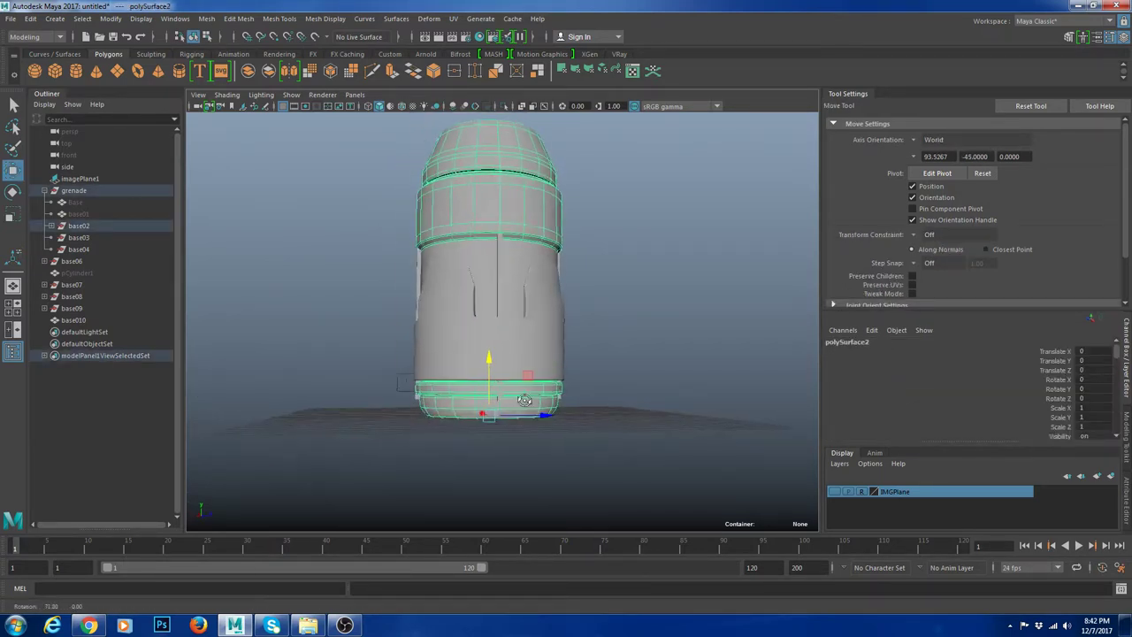
Step: Turn on screen-space ambient occlusion in the viewport and smooth preview for all grenade parts
alt+drag(557, 265, 595, 348)
click(596, 349)
alt+right_drag(596, 349, 566, 338)
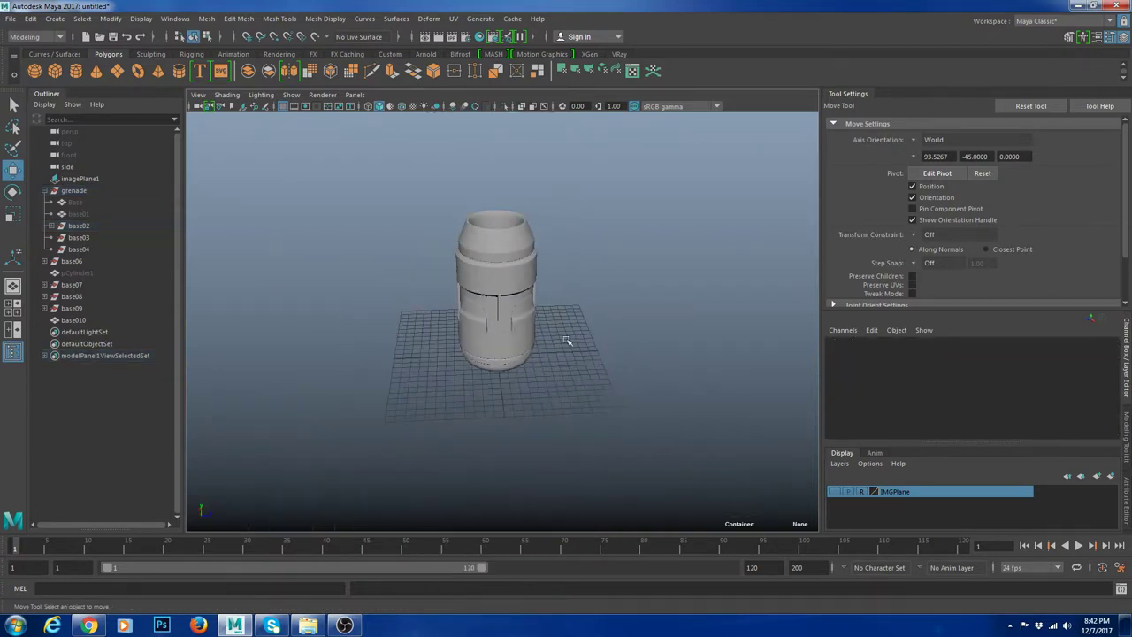
alt+middle_drag(566, 338, 576, 353)
drag(610, 431, 317, 148)
click(453, 107)
drag(455, 147, 475, 166)
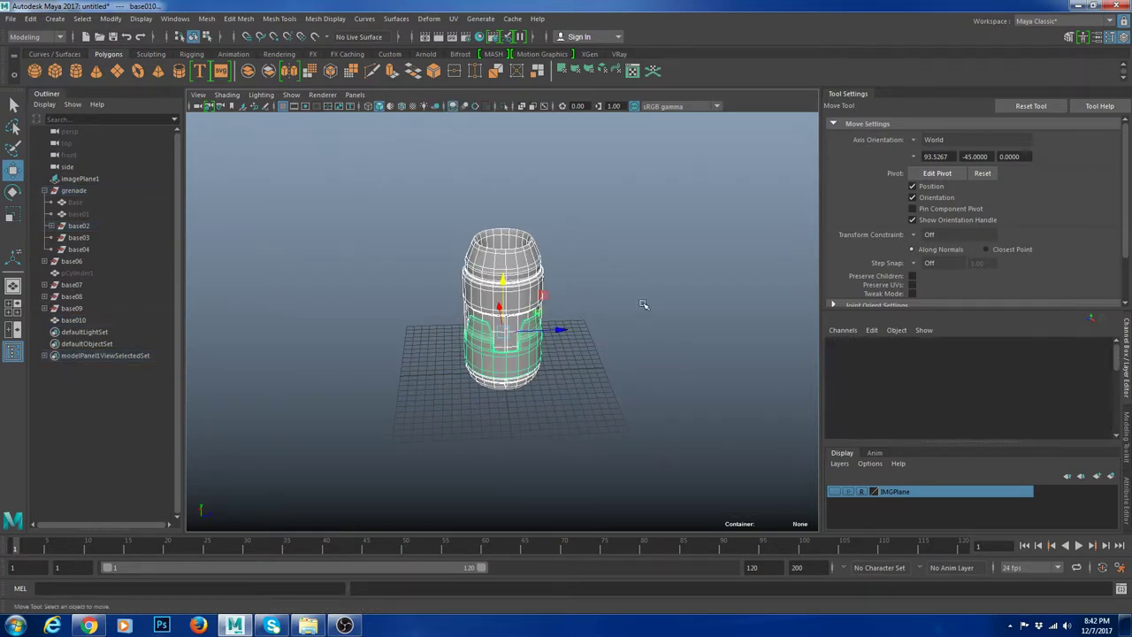
scroll(635, 323, up, 5)
alt+drag(651, 342, 442, 186)
key(3)
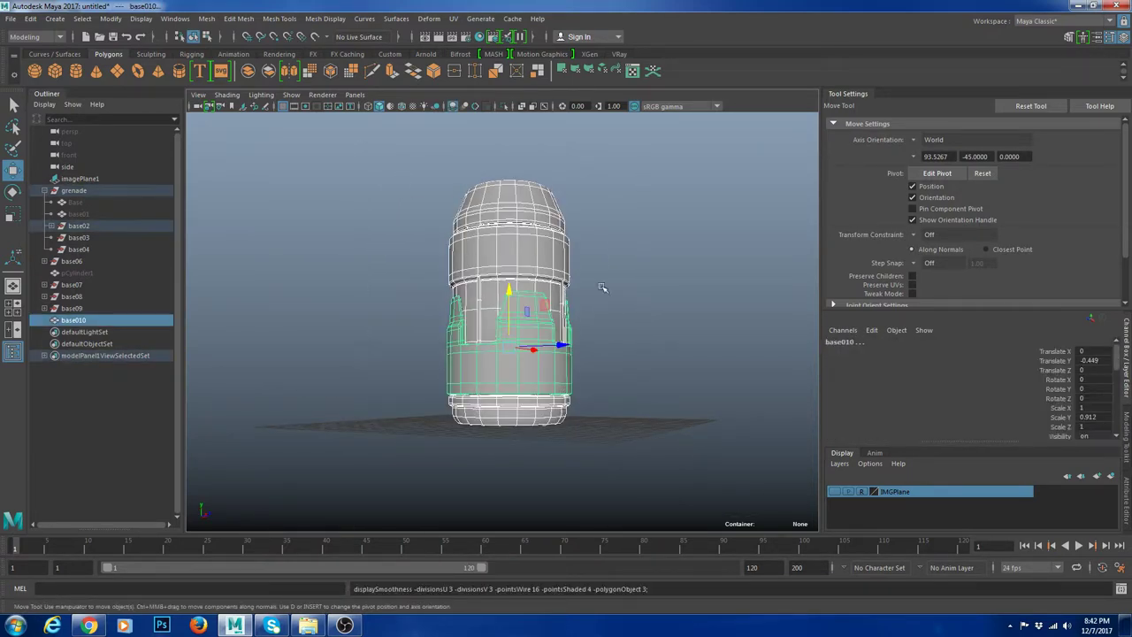
click(656, 306)
Step: Set the four vertical strips to smooth preview and check them against the body
scroll(633, 328, down, 5)
alt+drag(634, 328, 566, 362)
scroll(478, 340, up, 5)
click(522, 323)
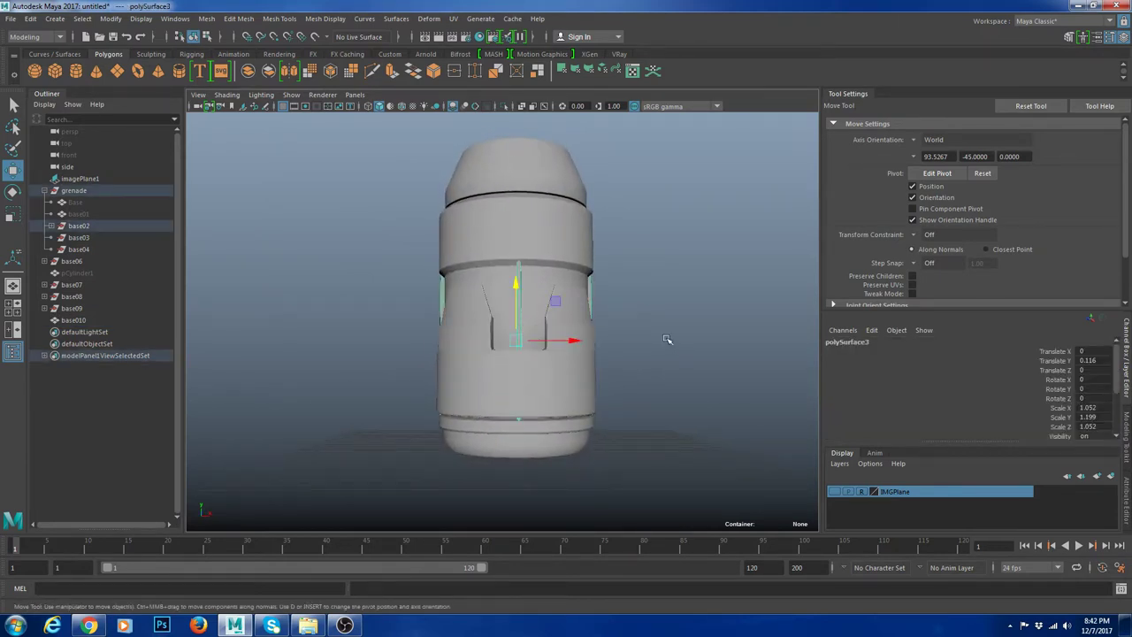
key(3)
click(682, 362)
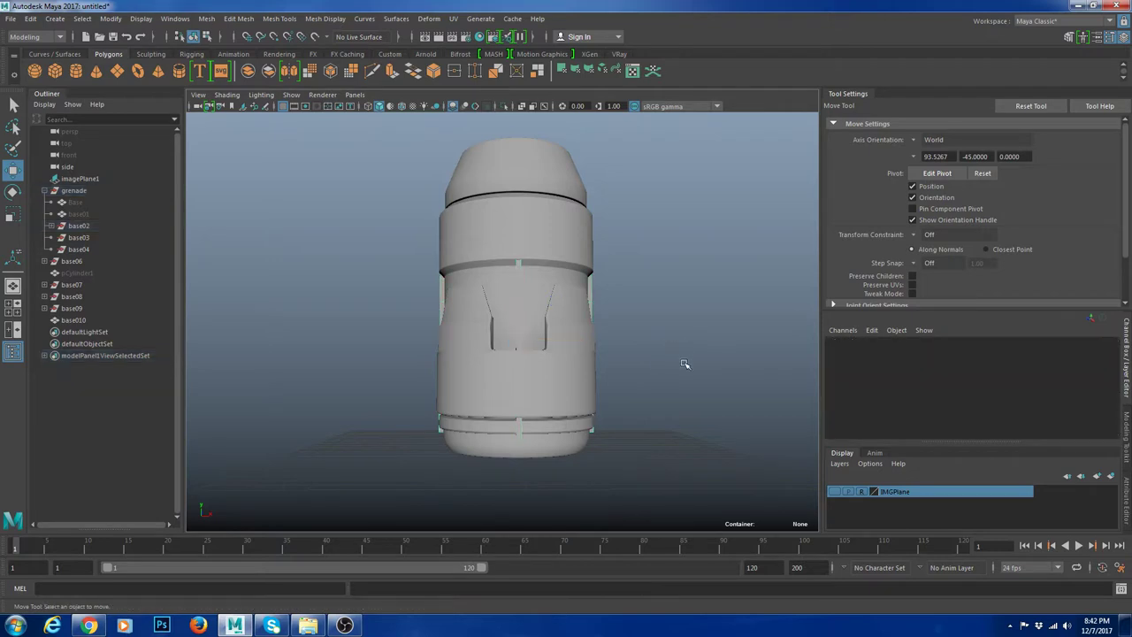
scroll(677, 364, down, 5)
mouse_move(624, 369)
alt+mouse_down()
mouse_move(554, 377)
mouse_move(567, 401)
mouse_move(657, 397)
mouse_move(624, 366)
alt+mouse_up()
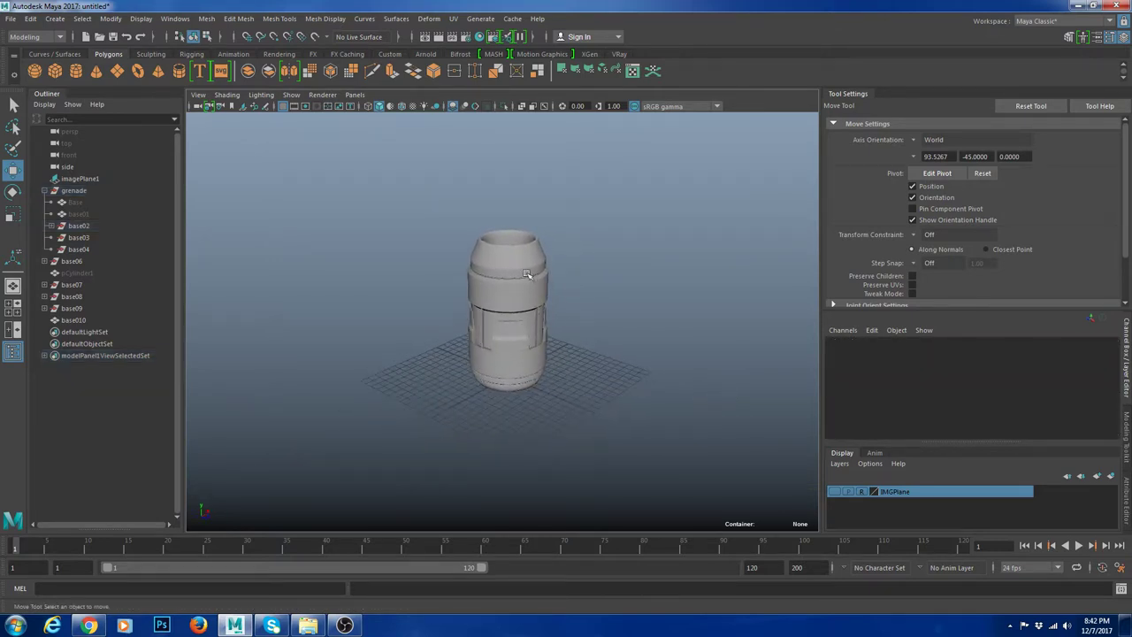
Step: Assign a Phong material to all grenade parts and inspect the shaded model
drag(379, 203, 555, 385)
mouse_move(485, 253)
right_down()
mouse_move(528, 486)
mouse_move(528, 553)
mouse_move(574, 566)
right_up()
click(599, 381)
scroll(605, 372, up, 5)
alt+drag(609, 366, 779, 333)
click(658, 346)
scroll(655, 348, down, 6)
alt+drag(652, 348, 741, 363)
scroll(680, 339, up, 5)
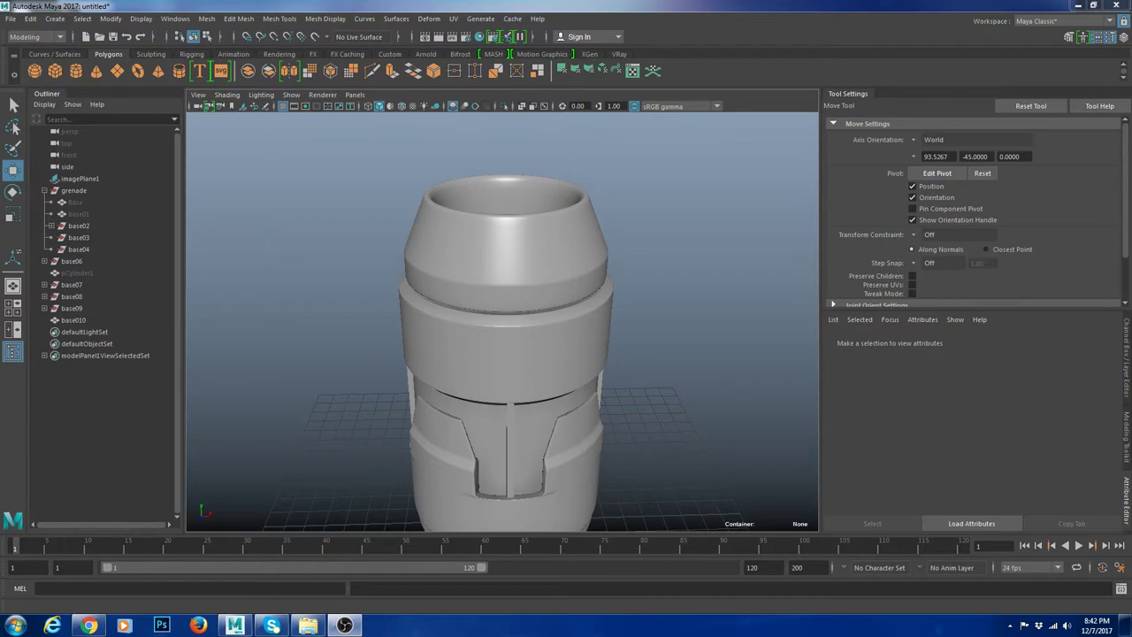
Step: Turn off the smooth preview on all grenade parts
click(538, 312)
scroll(539, 285, down, 6)
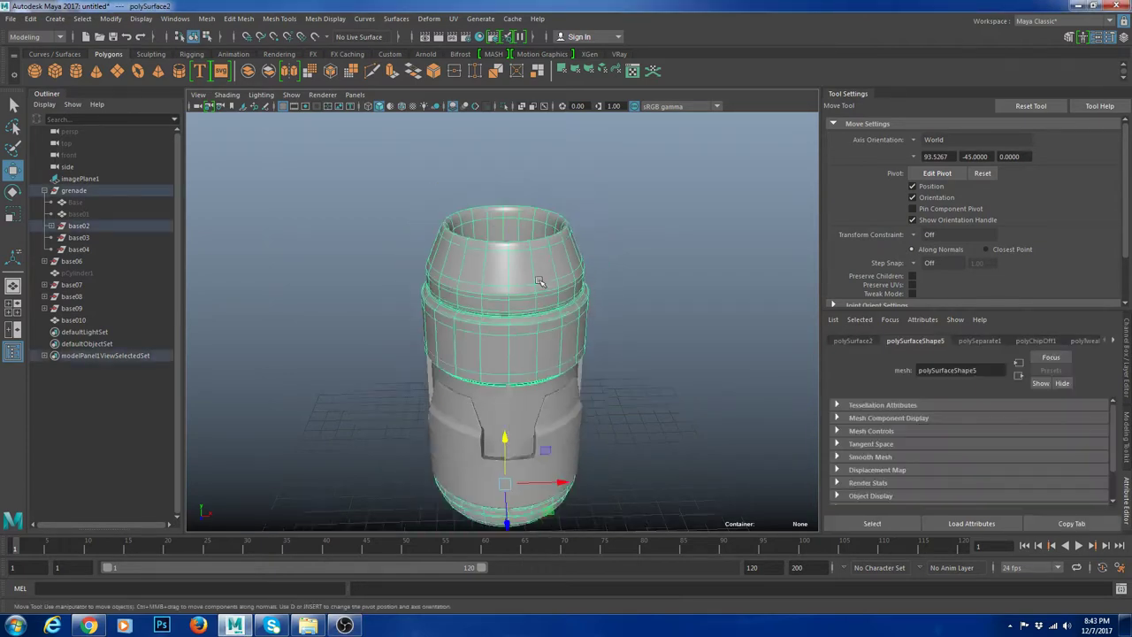
key(1)
drag(425, 282, 677, 418)
key(1)
click(668, 393)
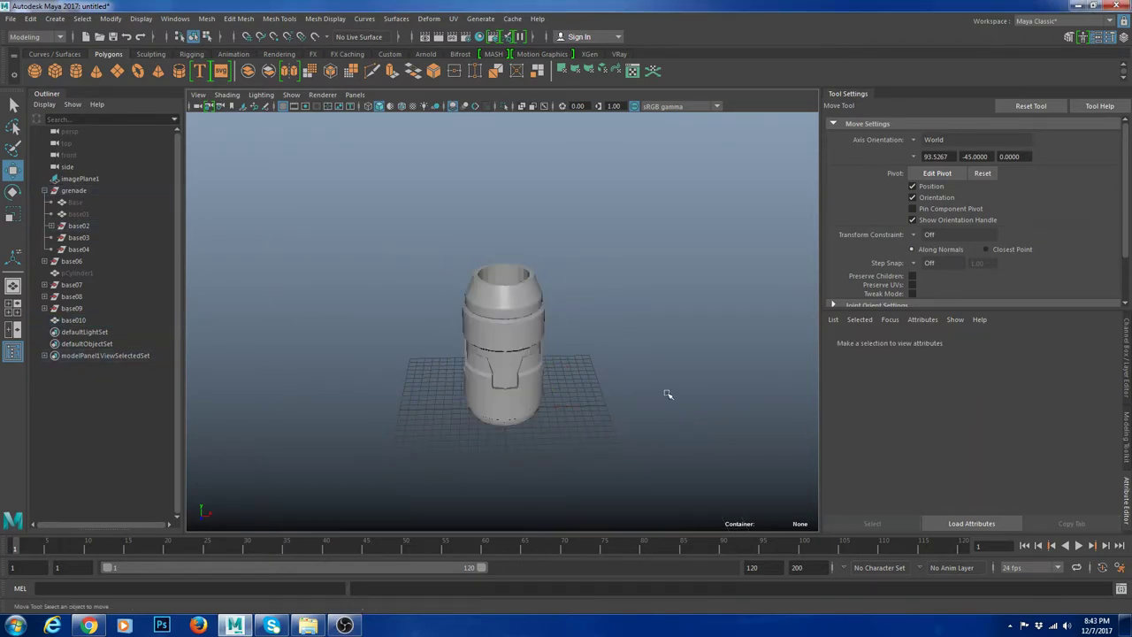
Step: Delete the construction history of all grenade parts and remove the leftover groups base07, base08 and base09
alt+drag(654, 310, 548, 296)
drag(449, 250, 727, 389)
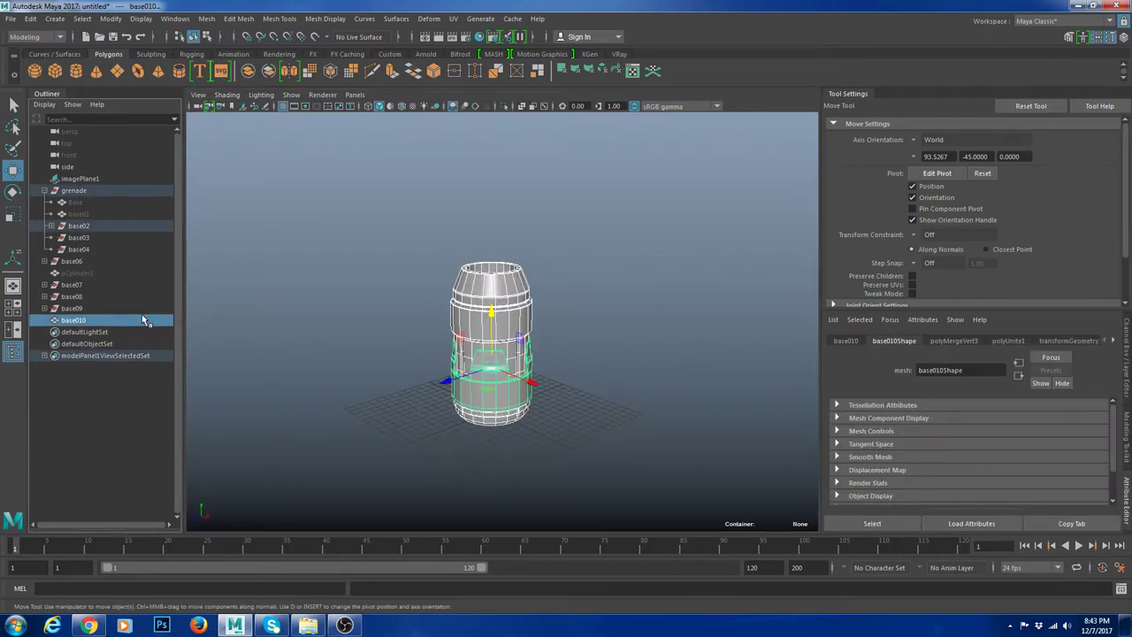
key(alt+shift+d)
click(78, 274)
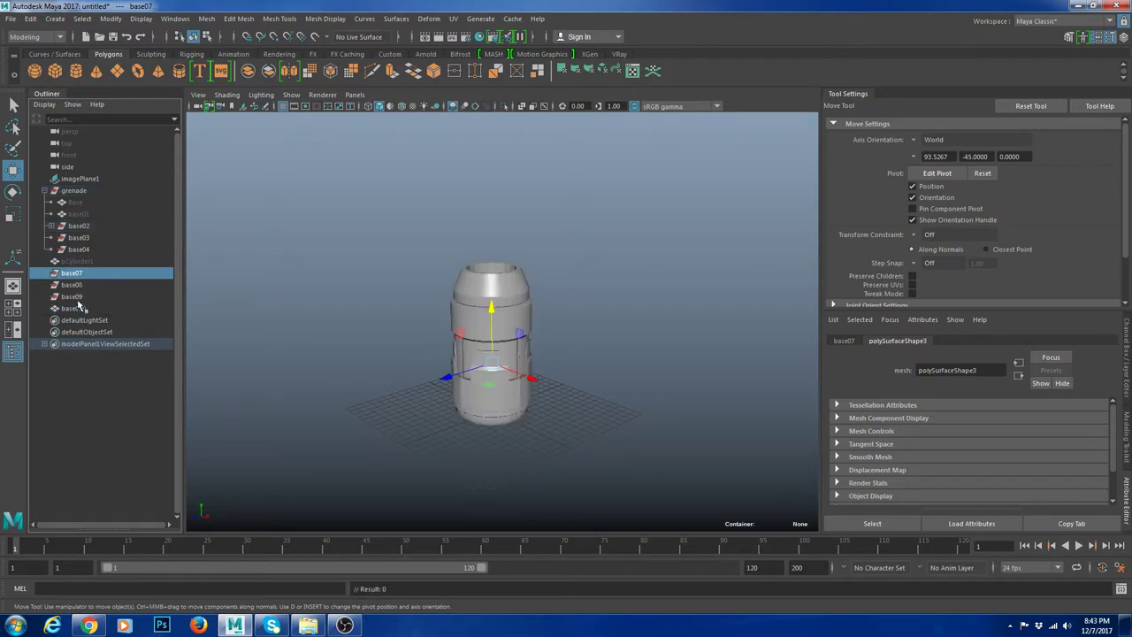
shift+click(79, 298)
key(Delete)
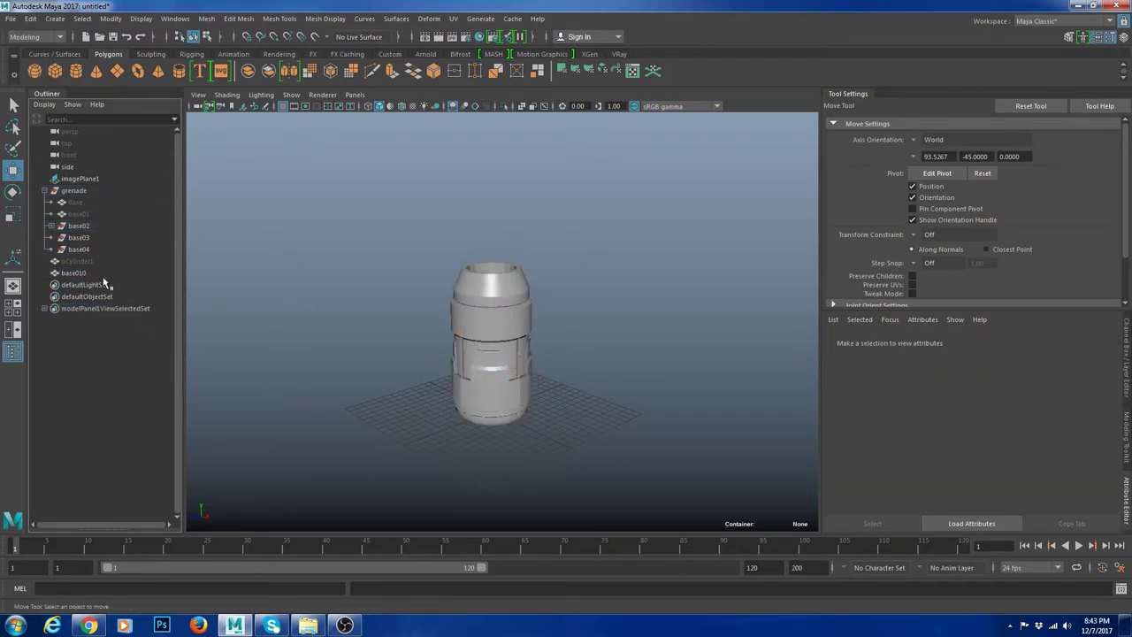
Step: Parent pCylinder1 and base010 under the grenade group and collapse the group
click(76, 261)
middle_drag(97, 201, 95, 195)
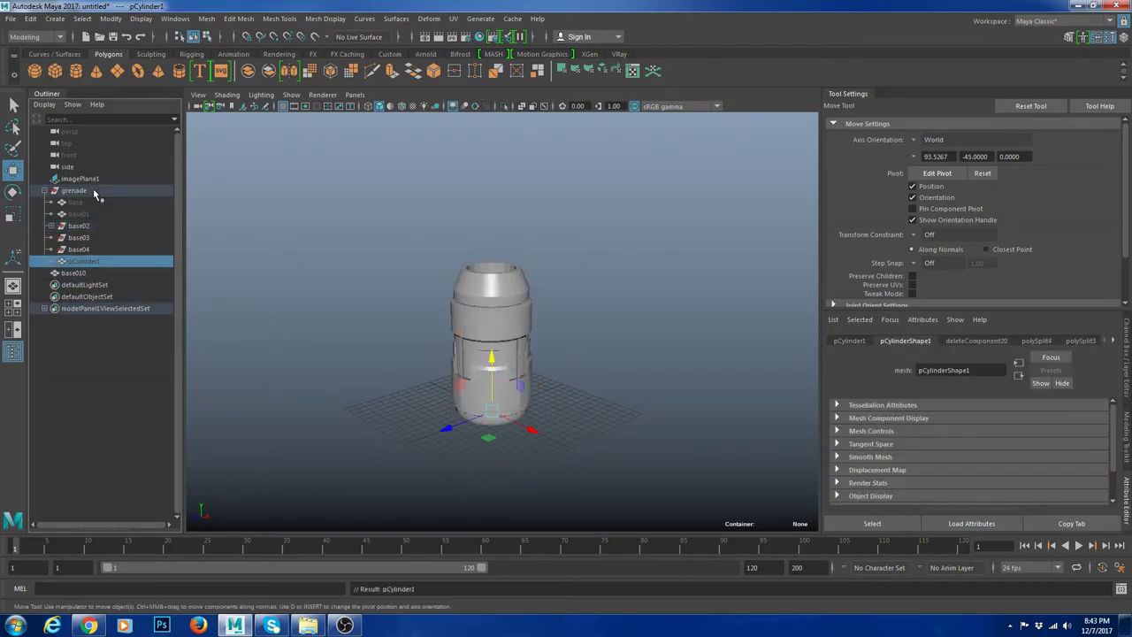
click(82, 274)
middle_drag(82, 275, 87, 191)
click(44, 191)
Step: Try to delete the sets defaultLightSet, defaultObjectSet and modelPanel1ViewSelectedSet
click(66, 203)
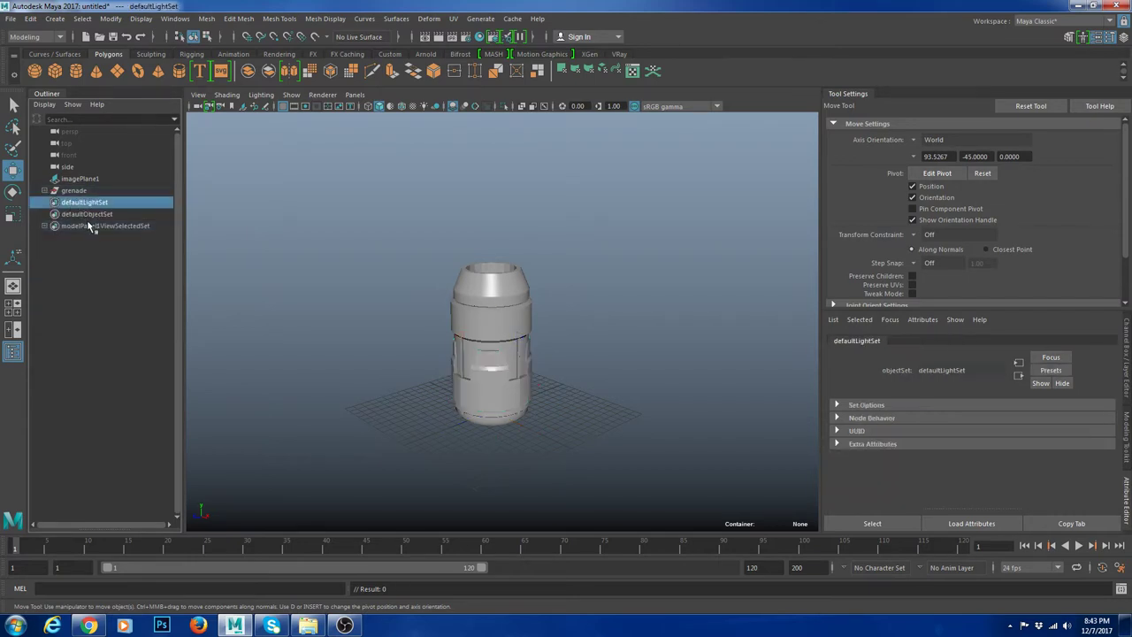
shift+click(92, 227)
key(Delete)
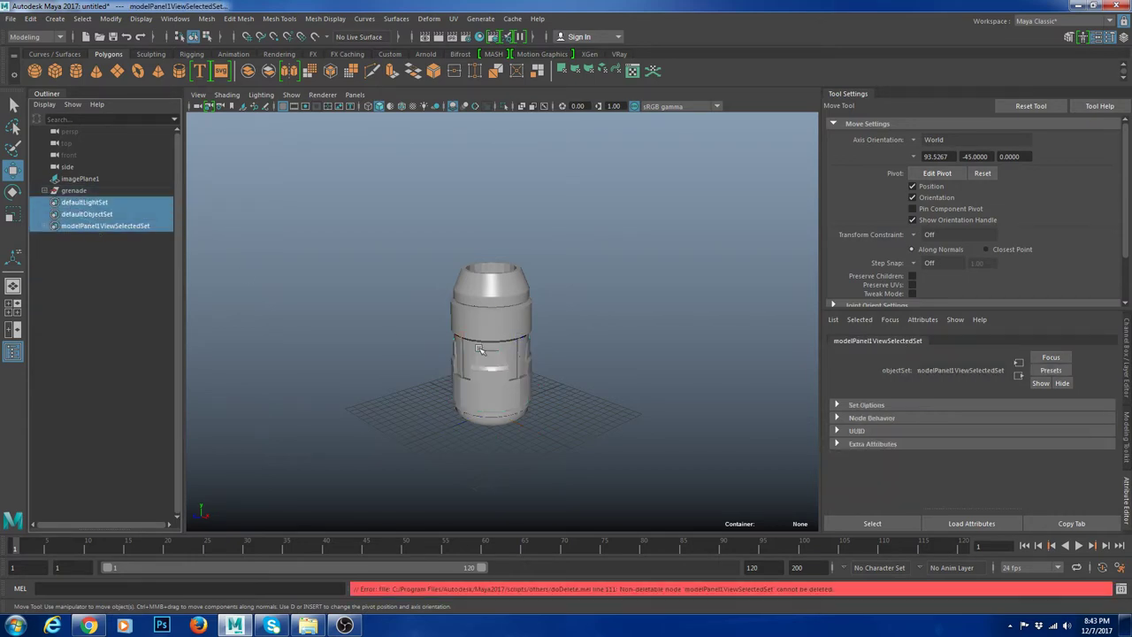
Step: Turn on smooth preview for the panel ring base010 and check it up close
alt+drag(579, 384, 530, 404)
click(506, 388)
key(3)
click(614, 416)
scroll(583, 398, up, 6)
click(511, 394)
scroll(530, 380, down, 5)
click(577, 372)
scroll(566, 380, up, 6)
scroll(583, 389, down, 4)
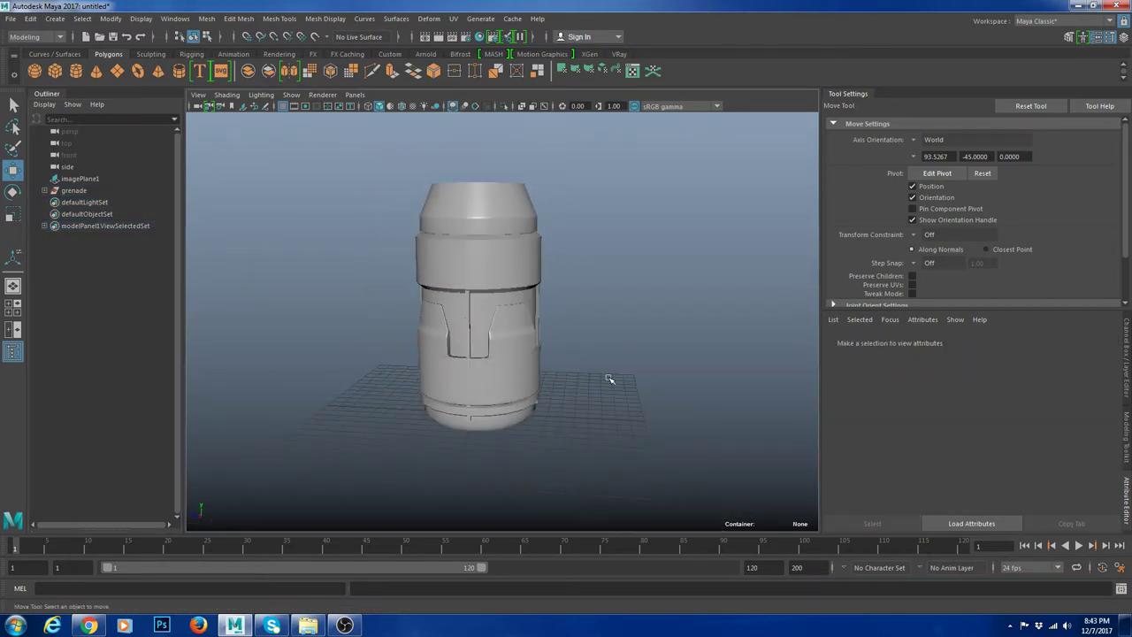
Step: Preview the main body with the collar and bottom rim smoothed and return it to unsmoothed display
alt+drag(608, 378, 507, 409)
click(536, 229)
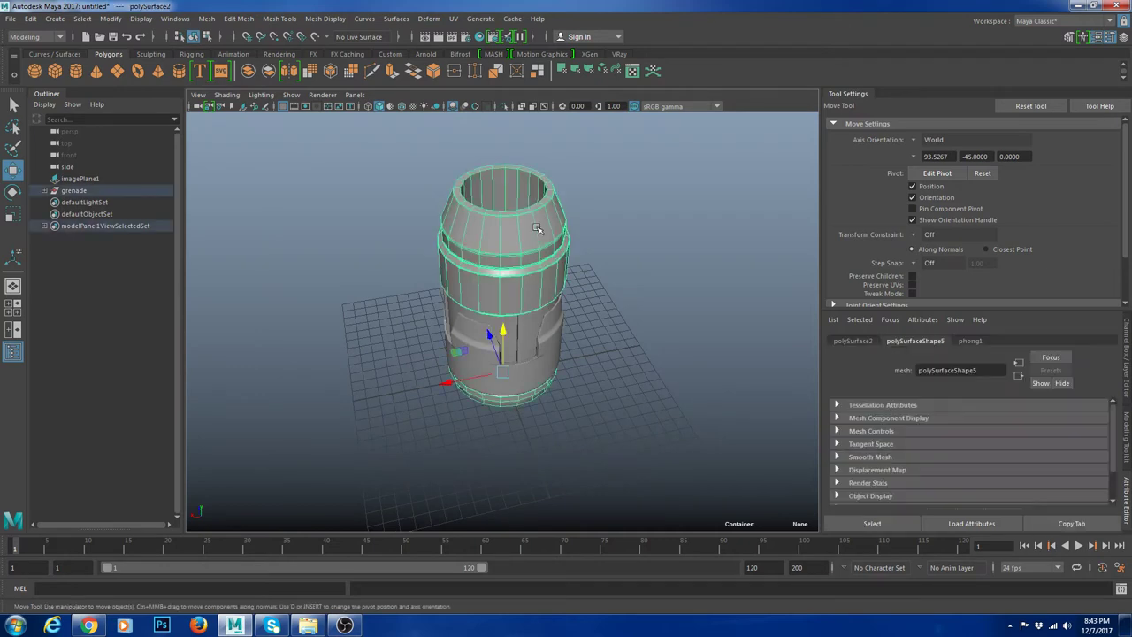
key(3)
alt+drag(571, 326, 592, 298)
key(1)
alt+middle_drag(586, 252, 580, 315)
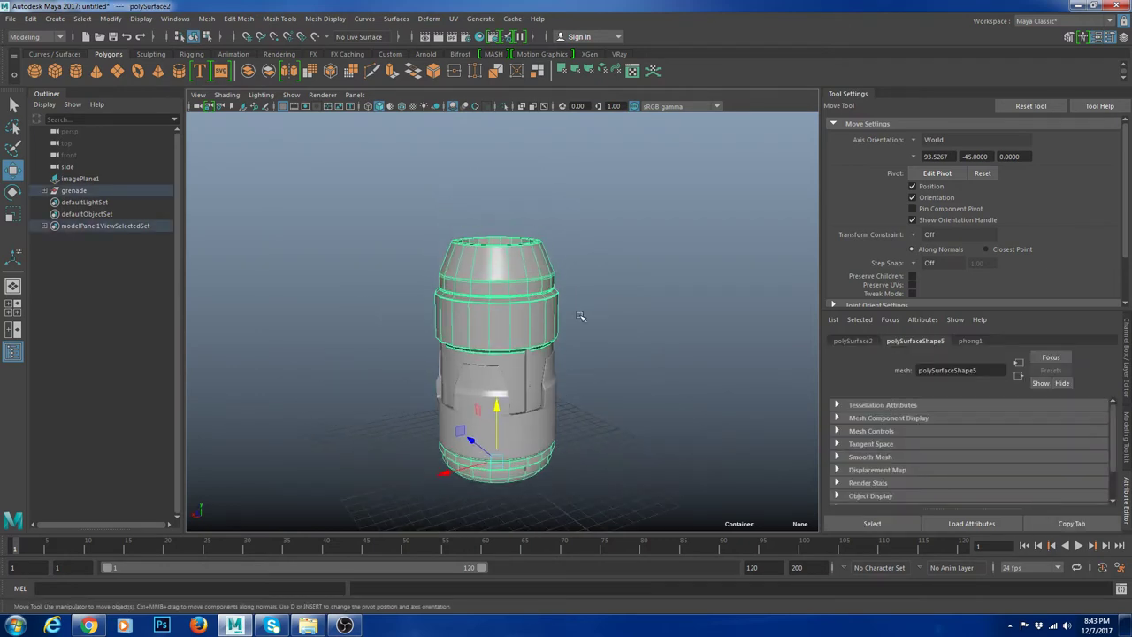